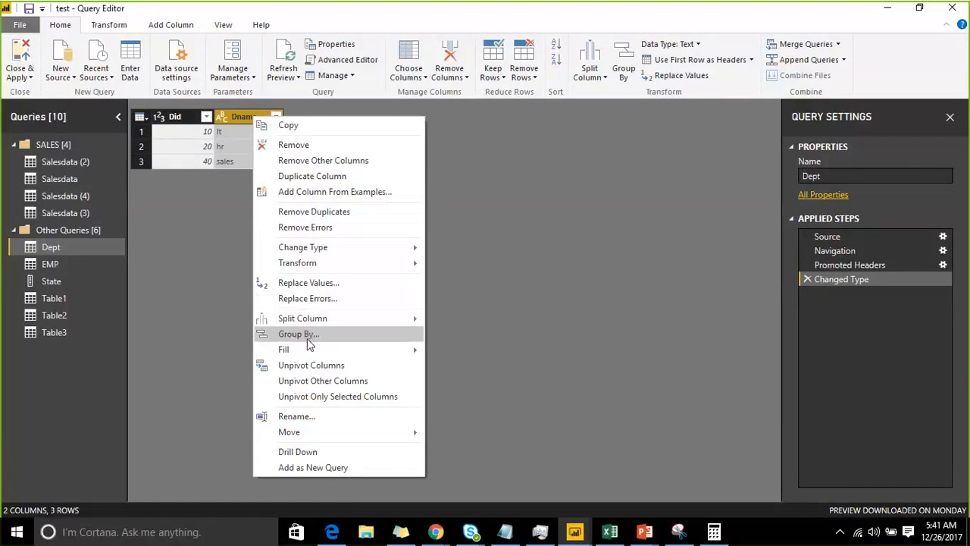
# Delete the Sorted Rows and Removed Columns applied steps from the Salesdata query
pyautogui.click(59, 181)
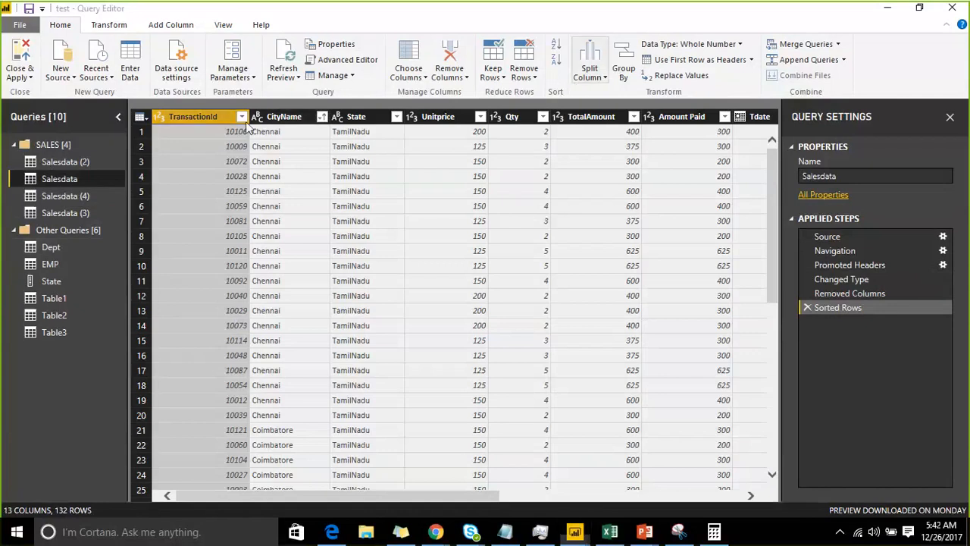
pyautogui.click(275, 119)
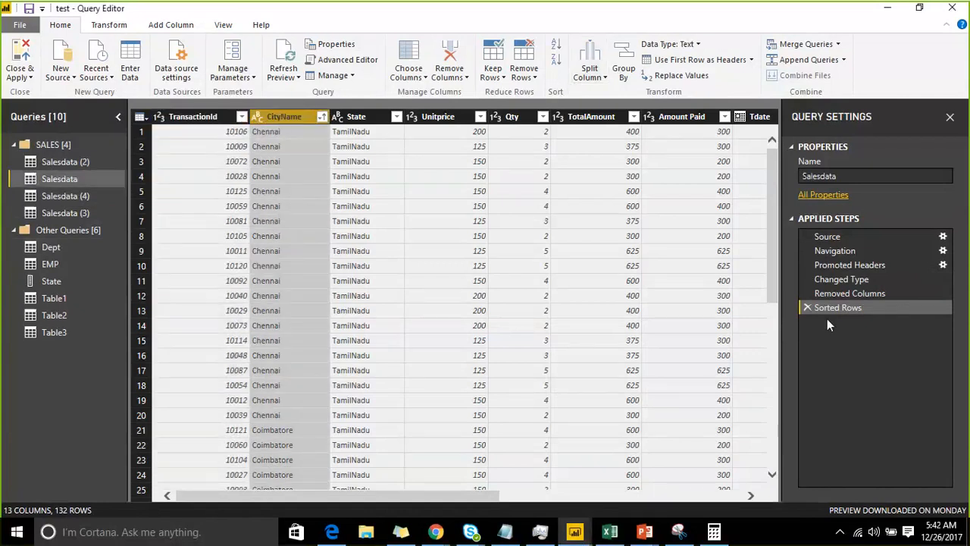
pyautogui.click(809, 307)
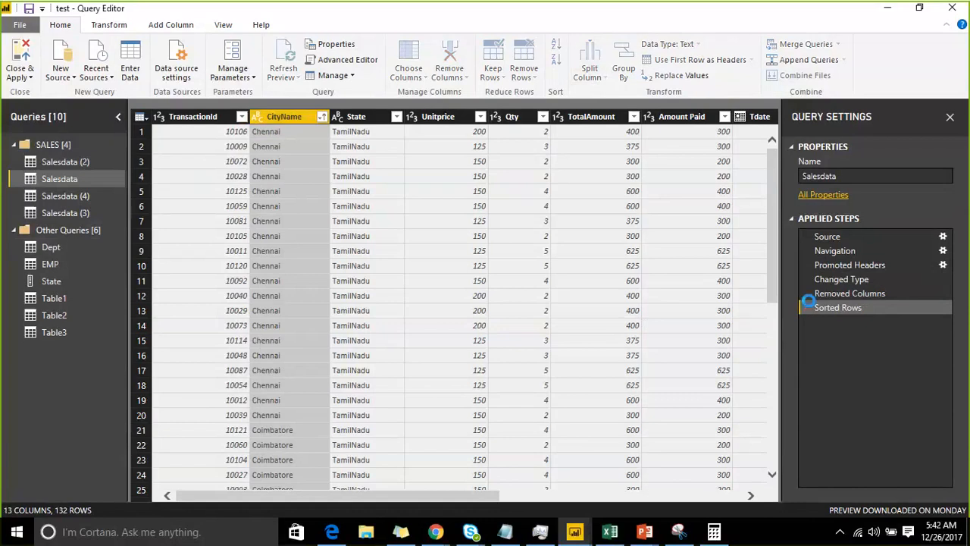
pyautogui.click(808, 293)
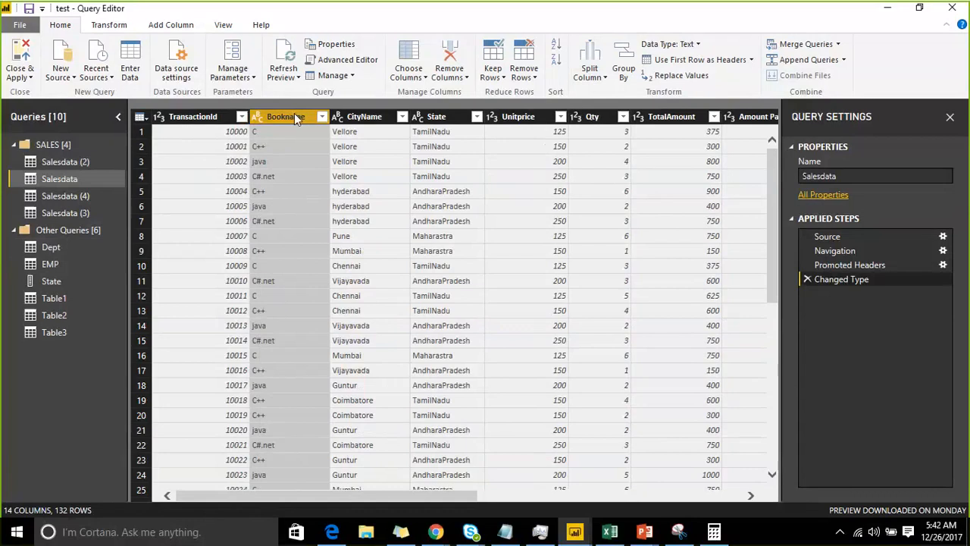
# Set up a basic Group By on the Bookname column that sums Amount Paid
pyautogui.rightClick(296, 118)
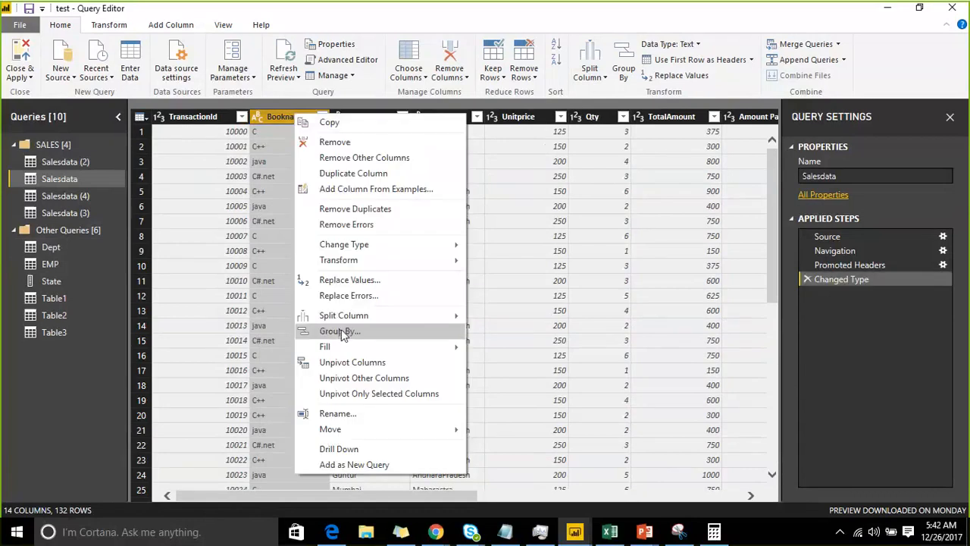
pyautogui.click(341, 332)
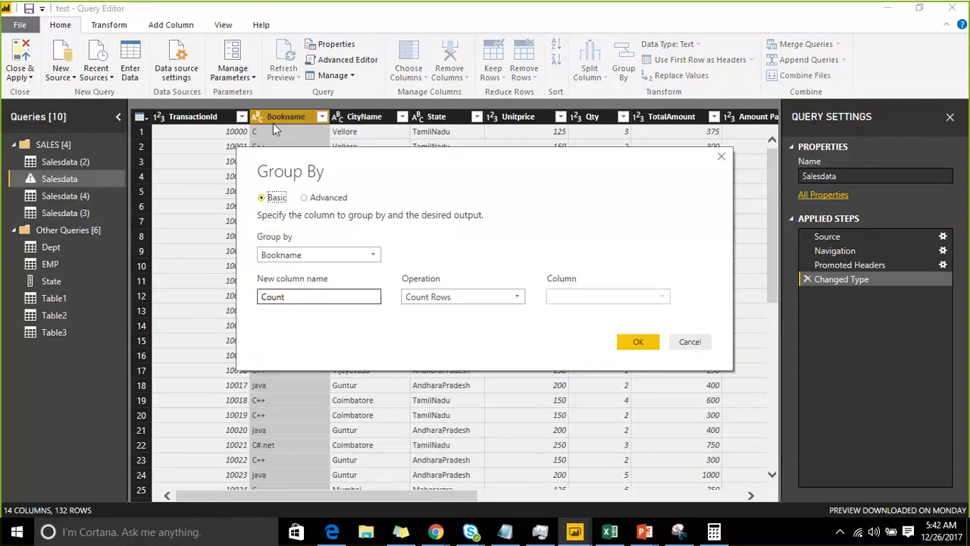
pyautogui.moveTo(315, 168); pyautogui.dragTo(245, 82)
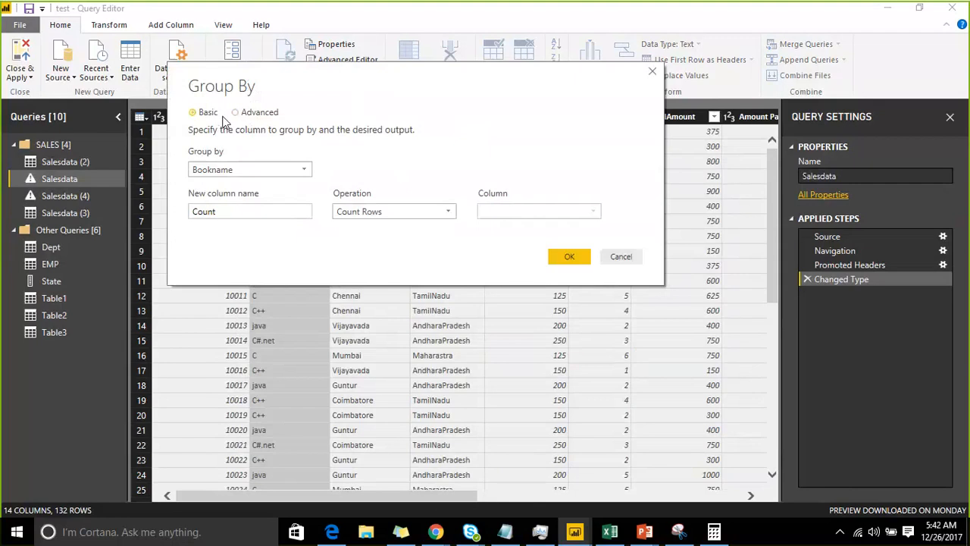
pyautogui.click(383, 215)
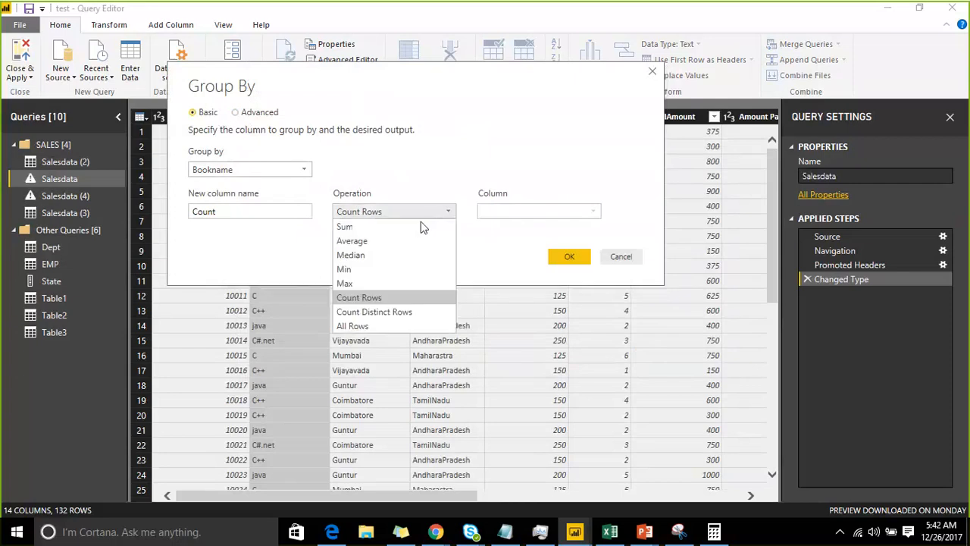
pyautogui.click(396, 229)
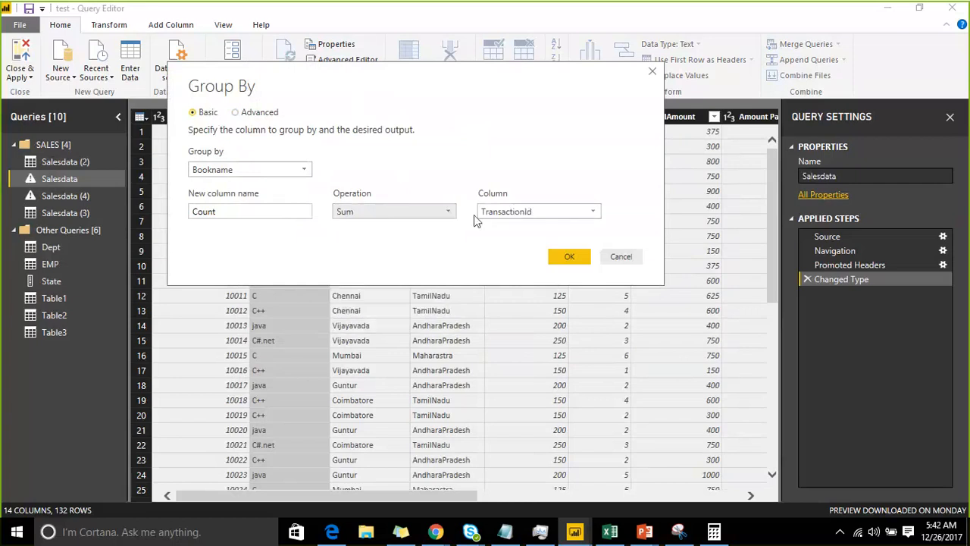
pyautogui.click(520, 213)
pyautogui.click(523, 326)
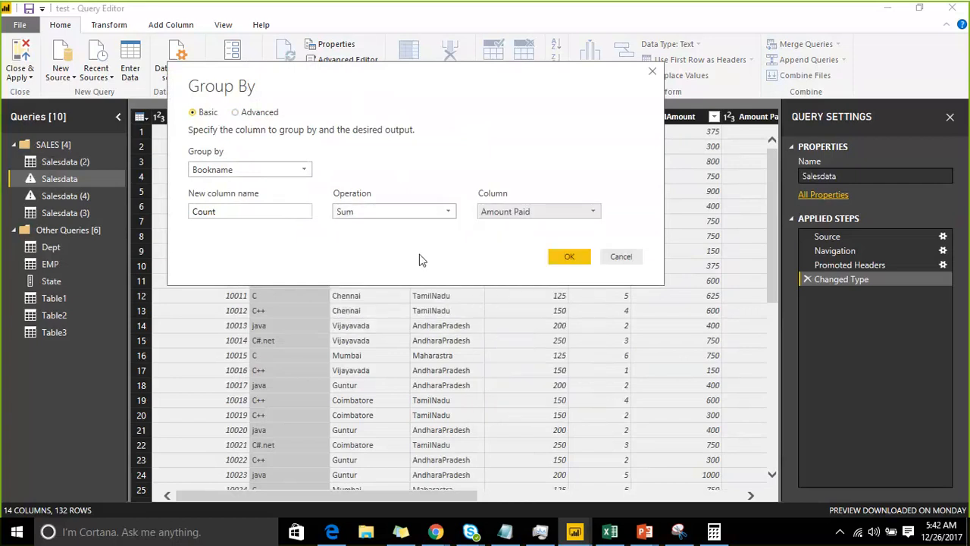
# Name the aggregated column AmountPaid and apply the grouping
pyautogui.moveTo(268, 214); pyautogui.dragTo(169, 209)
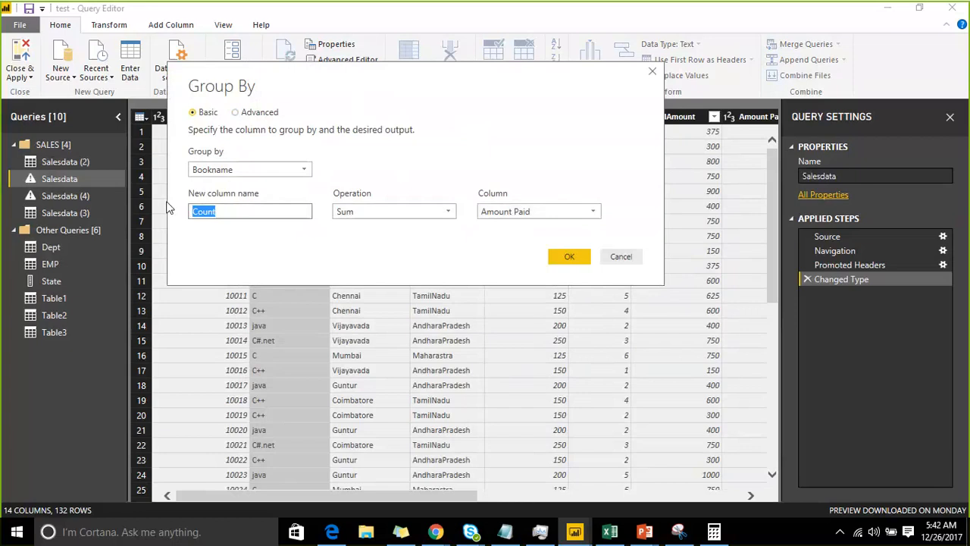
pyautogui.write('AmountPaid')
pyautogui.click(564, 258)
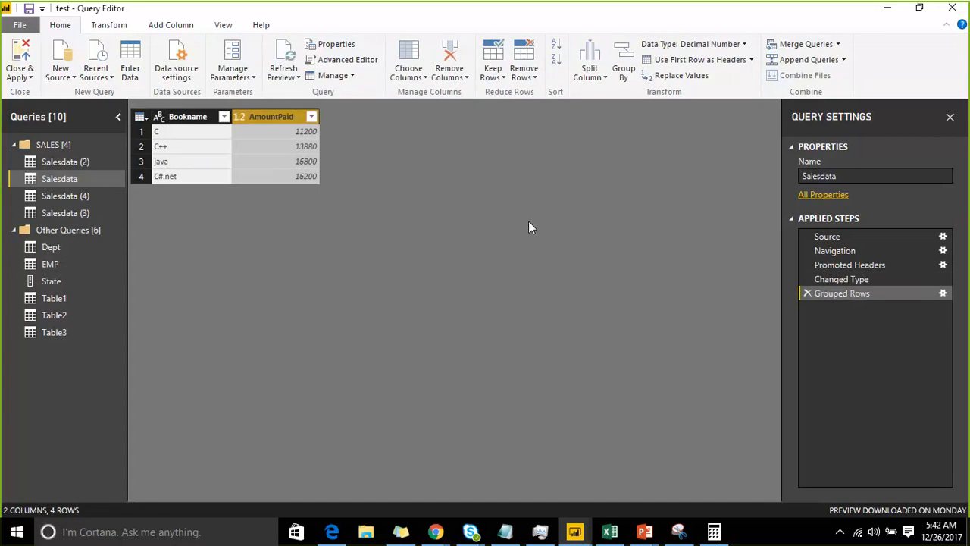
# Edit the Grouped Rows step in advanced mode, adding CityName and State as further grouping columns after Bookname
pyautogui.click(943, 293)
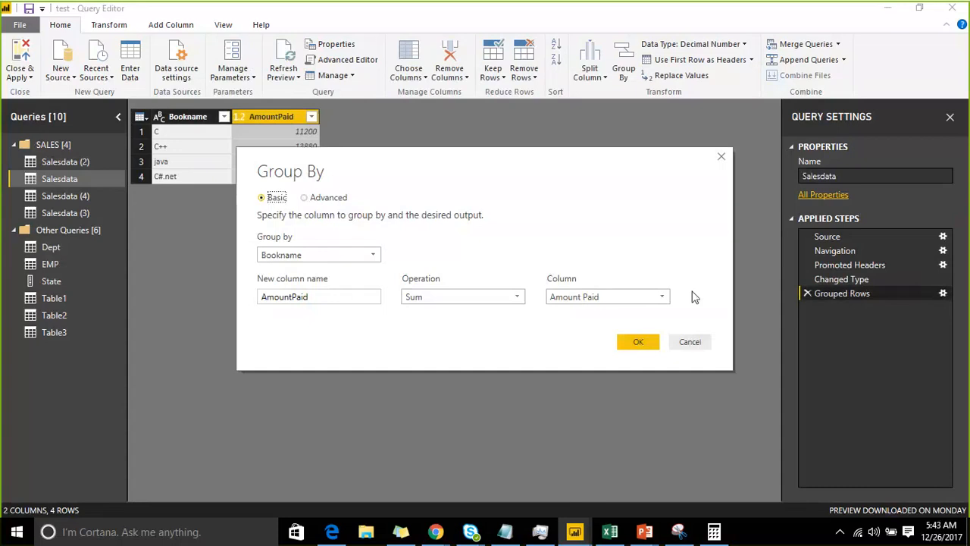
pyautogui.click(304, 198)
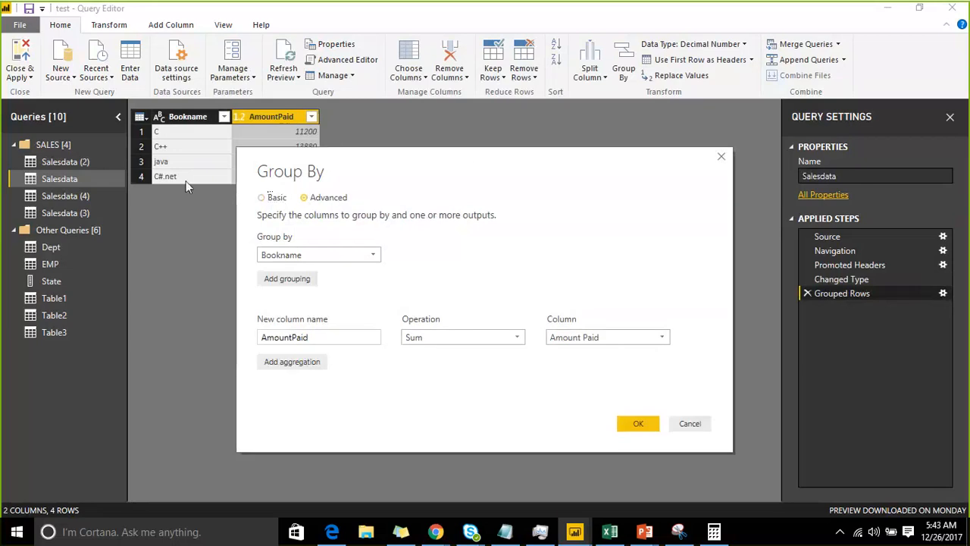
pyautogui.click(160, 209)
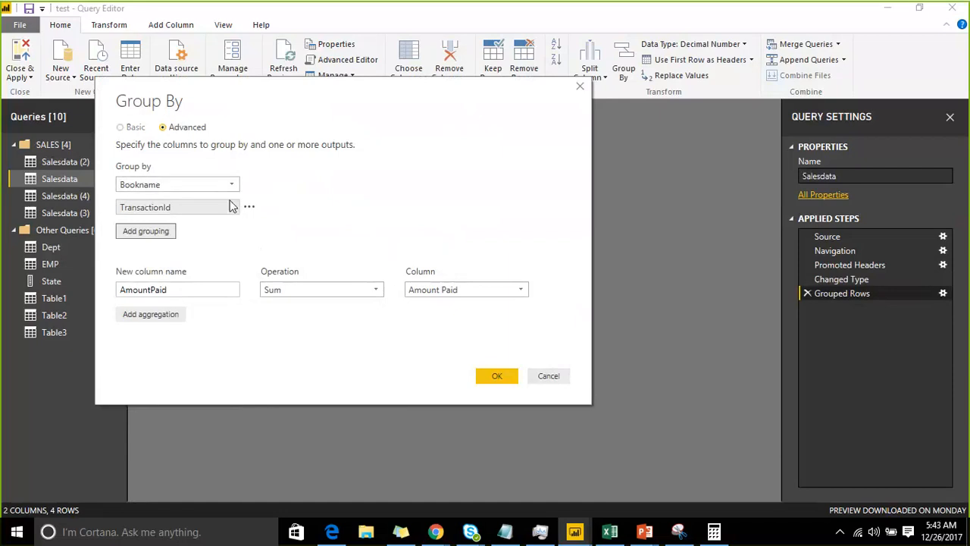
pyautogui.click(232, 206)
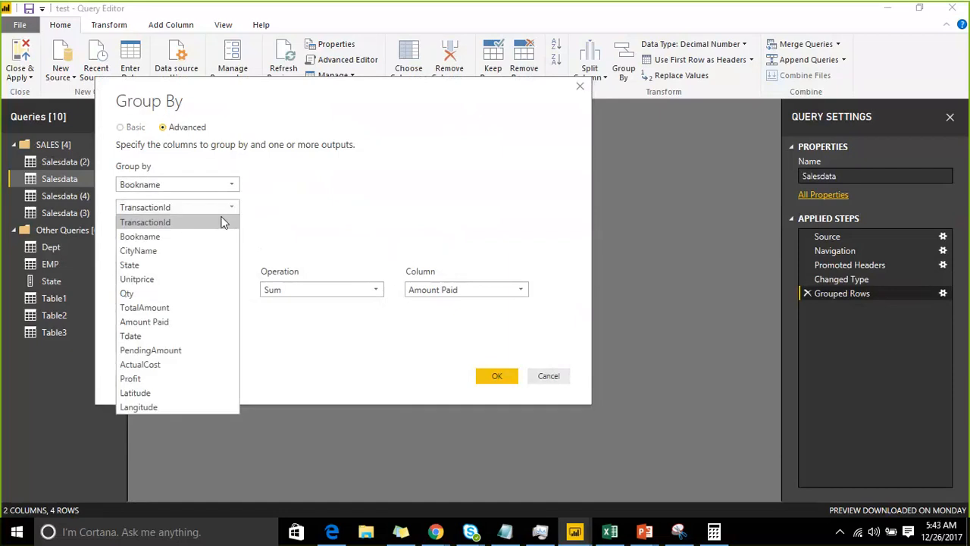
pyautogui.click(210, 251)
pyautogui.click(152, 231)
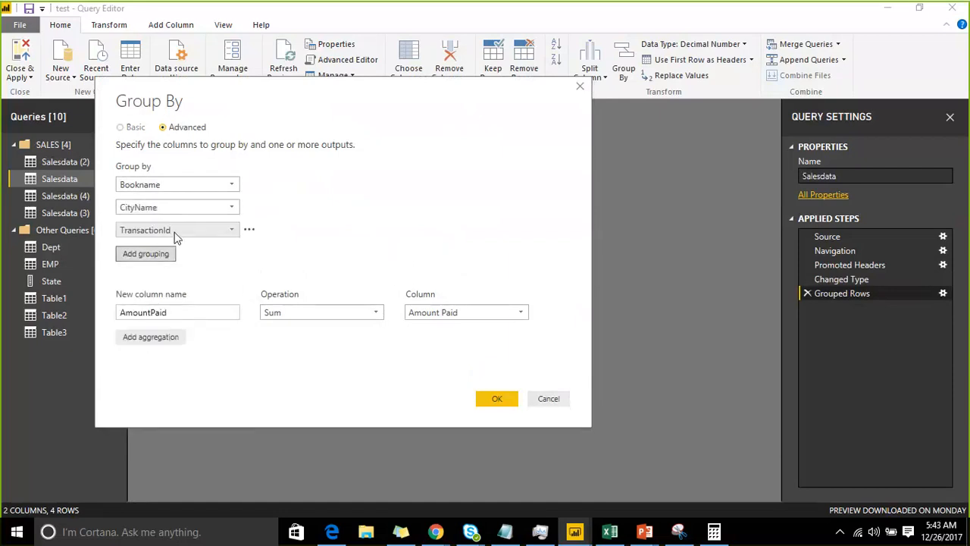
pyautogui.click(229, 231)
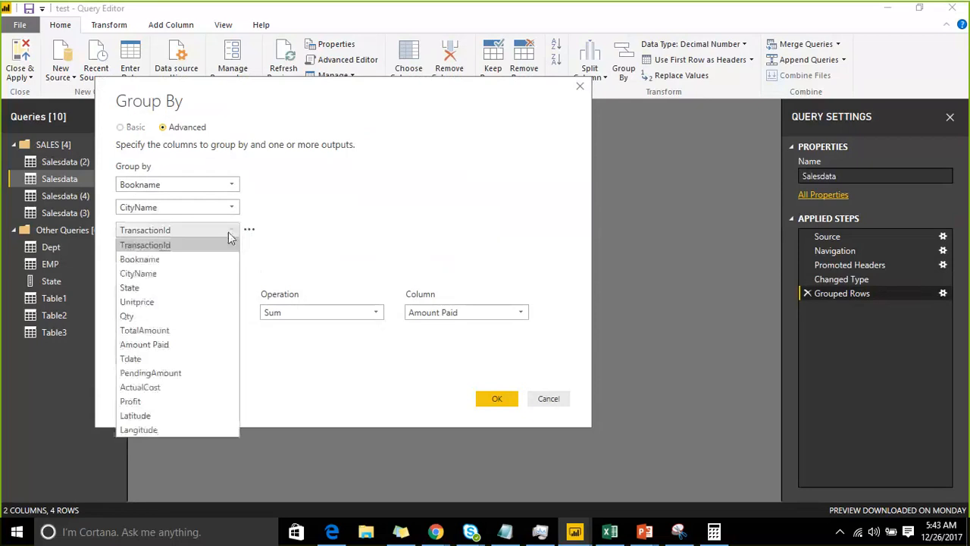
pyautogui.click(167, 287)
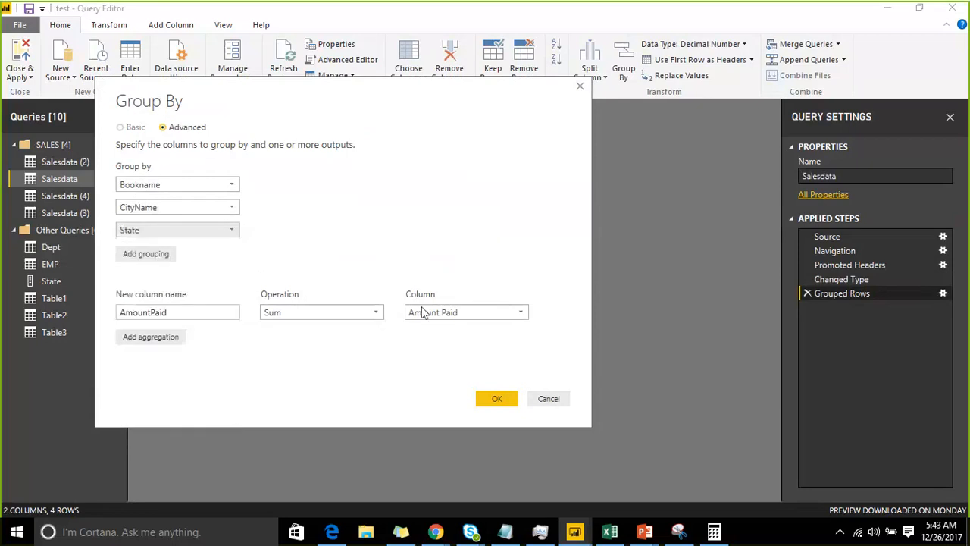
# Add a second aggregation named Pamount that sums the PendingAmount column
pyautogui.click(175, 338)
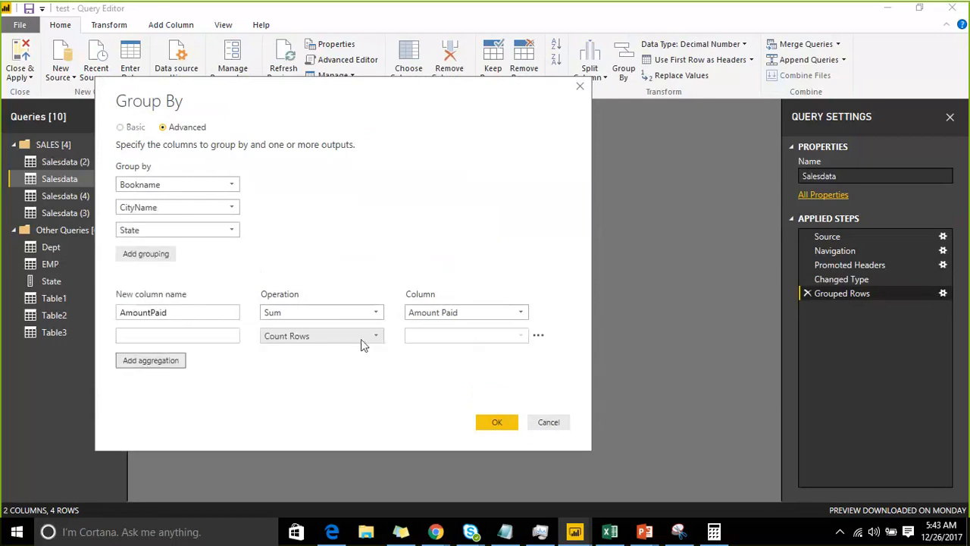
pyautogui.click(361, 337)
pyautogui.click(272, 351)
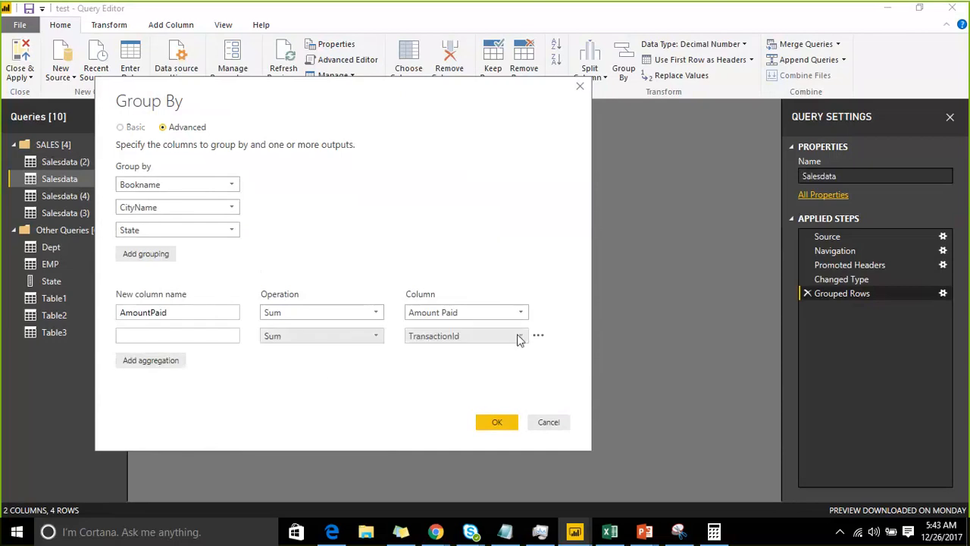
pyautogui.click(520, 336)
pyautogui.click(484, 263)
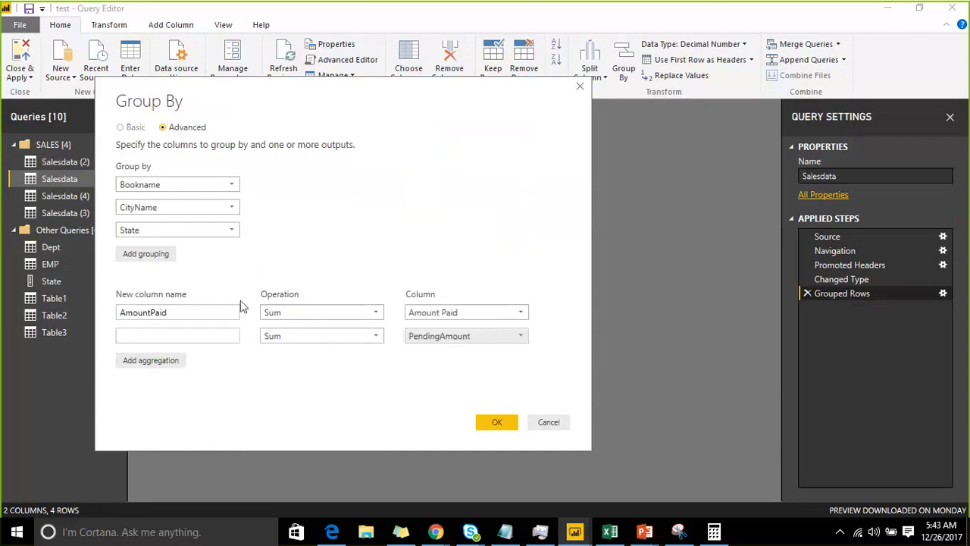
pyautogui.click(219, 334)
pyautogui.write('P')
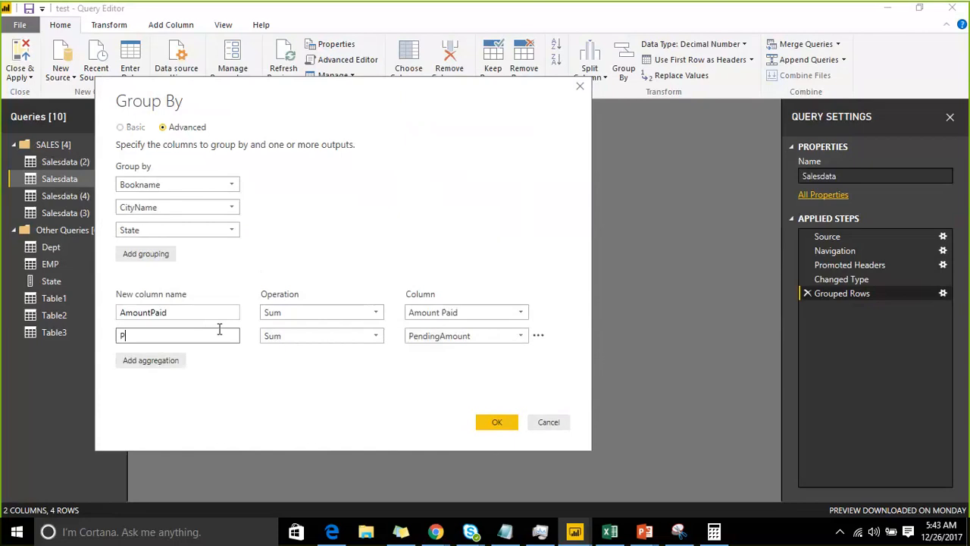
pyautogui.write('amount')
# Reorder the grouping columns to State, CityName, Bookname and apply the grouping
pyautogui.click(251, 230)
pyautogui.click(273, 262)
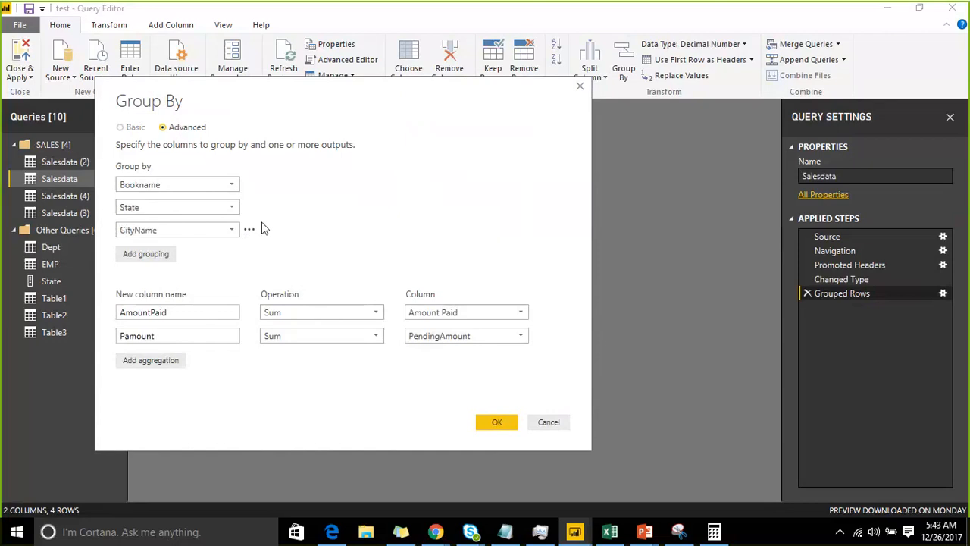
pyautogui.click(250, 207)
pyautogui.click(271, 241)
pyautogui.click(250, 230)
pyautogui.click(273, 261)
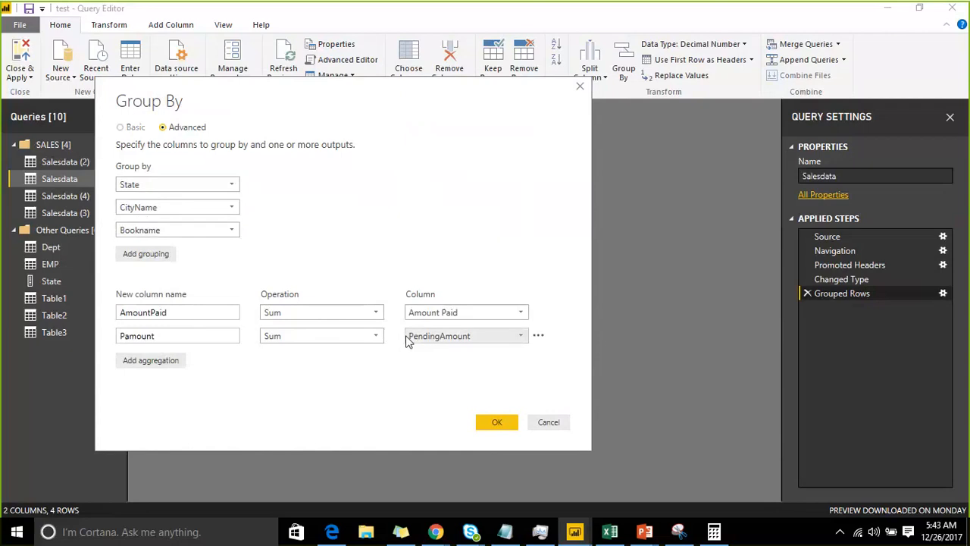
pyautogui.click(495, 424)
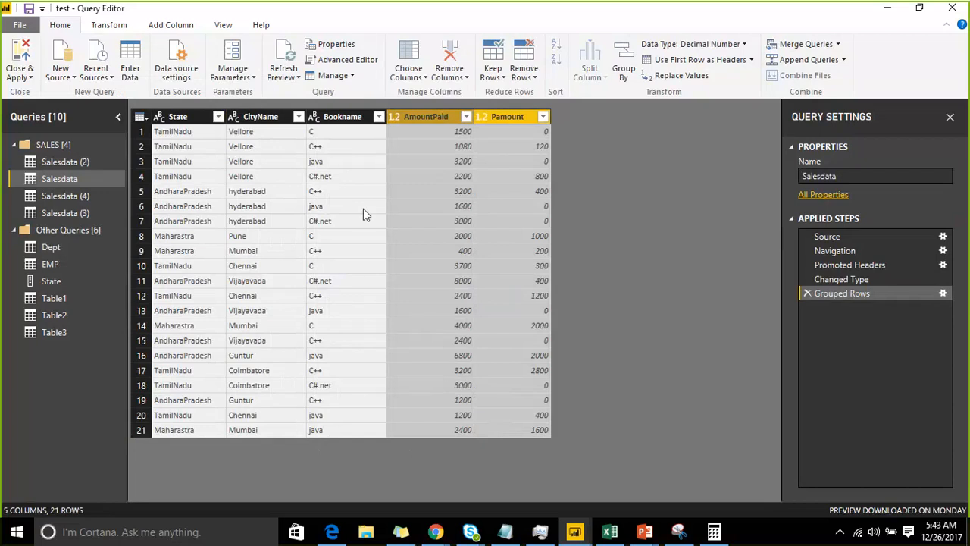
# Review the Grouped Rows settings, close them without changes, and delete the Grouped Rows step from Salesdata
pyautogui.click(943, 294)
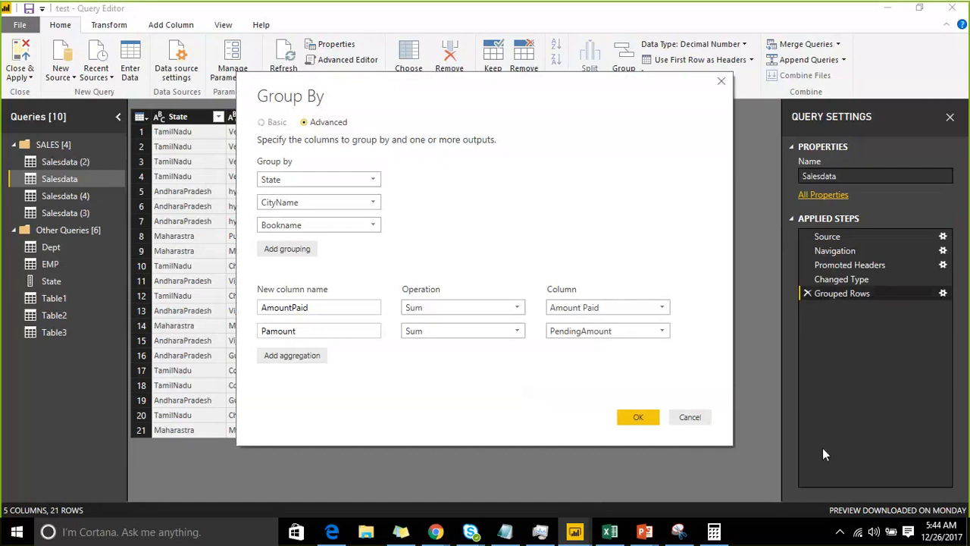
pyautogui.click(684, 422)
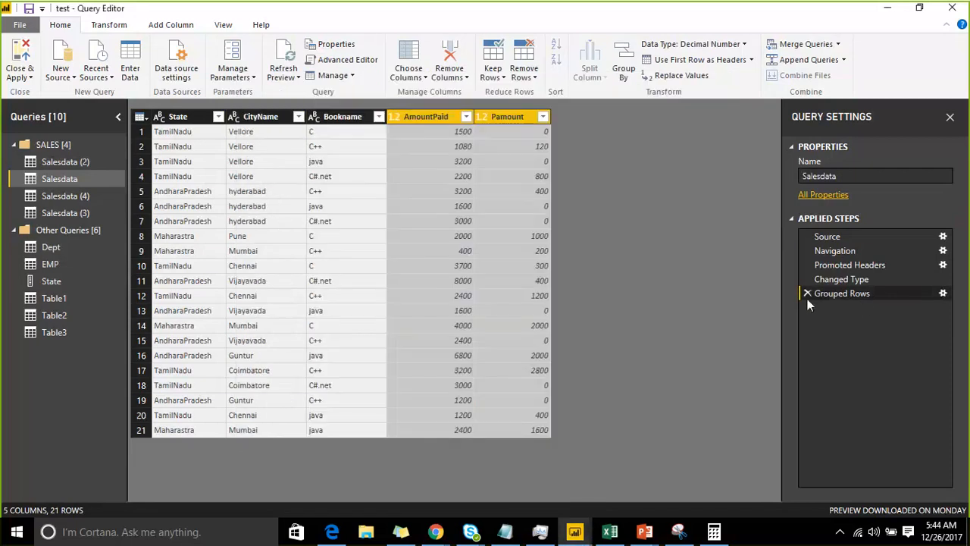
pyautogui.click(808, 294)
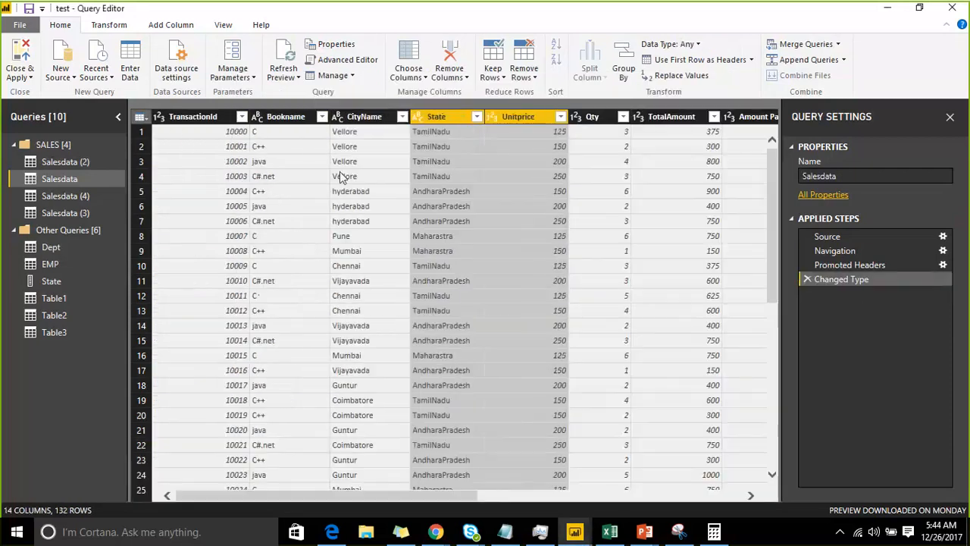
# Review the basic and advanced Group By options for the CityName column and close them without applying
pyautogui.click(371, 119)
pyautogui.rightClick(372, 119)
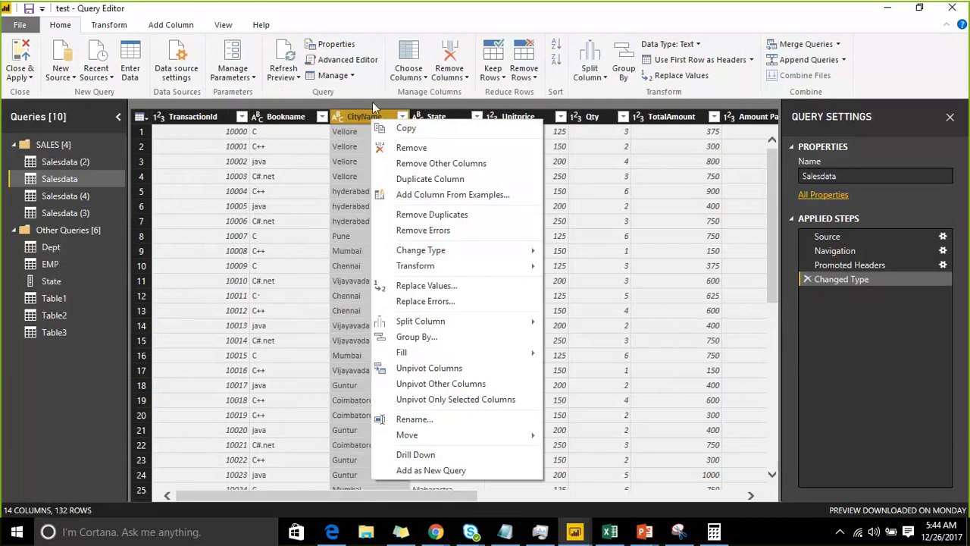
pyautogui.click(408, 337)
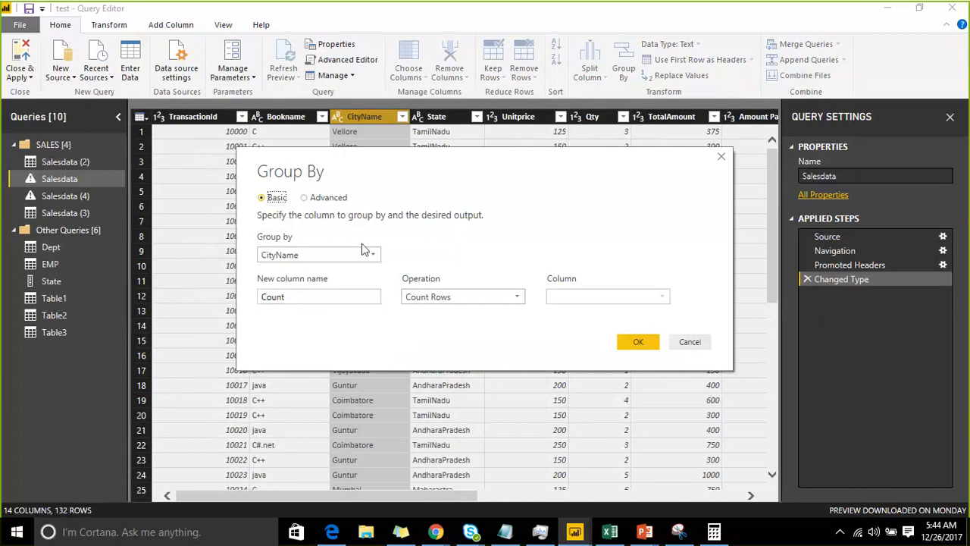
pyautogui.click(362, 263)
pyautogui.click(352, 290)
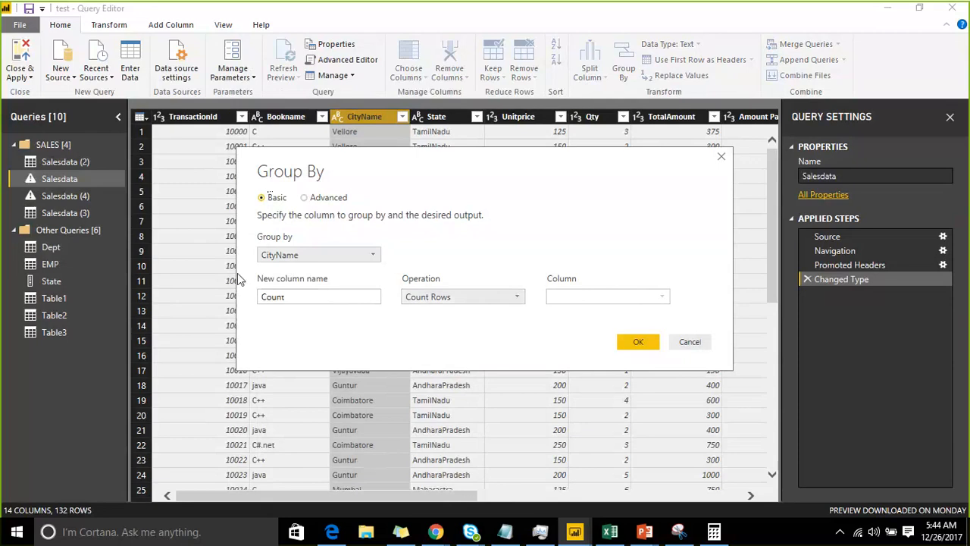
pyautogui.click(305, 197)
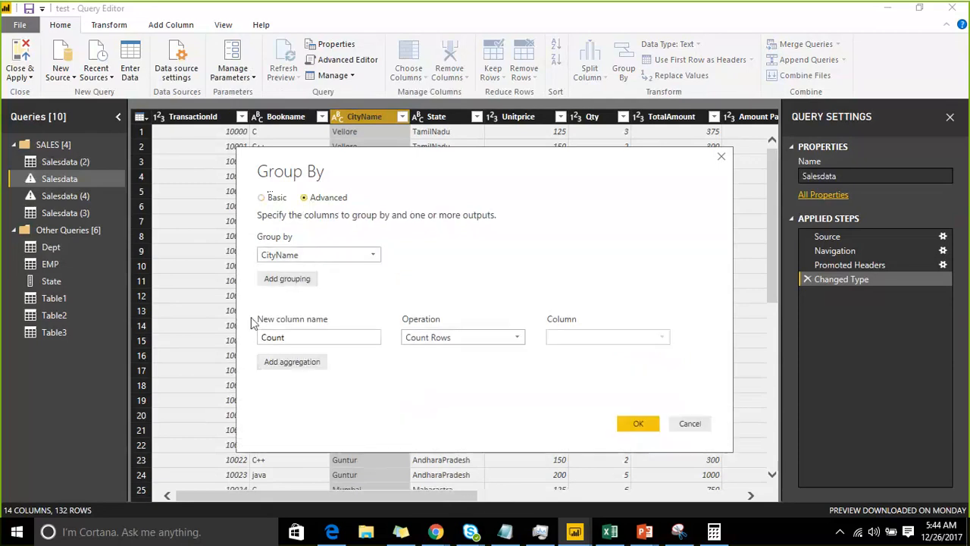
pyautogui.click(289, 343)
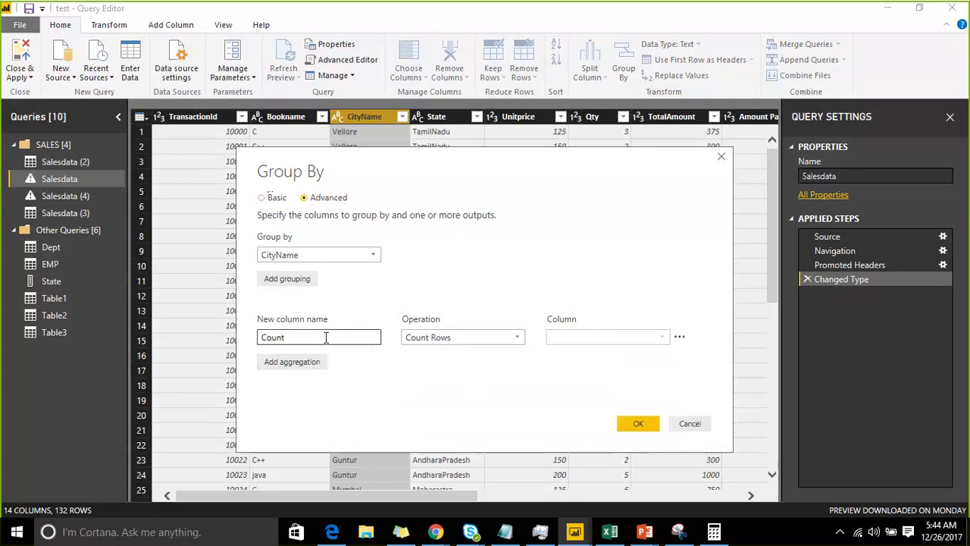
pyautogui.moveTo(326, 336); pyautogui.dragTo(245, 330)
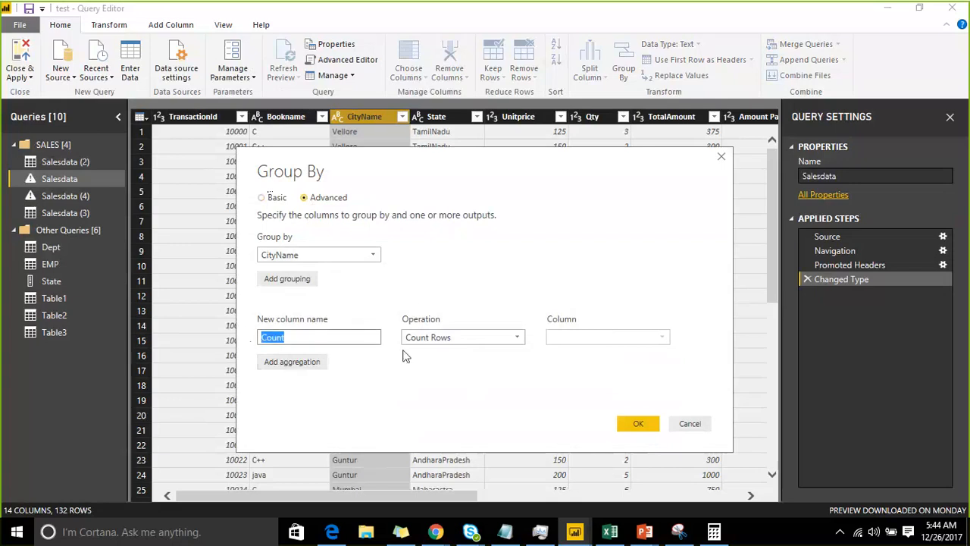
pyautogui.click(690, 424)
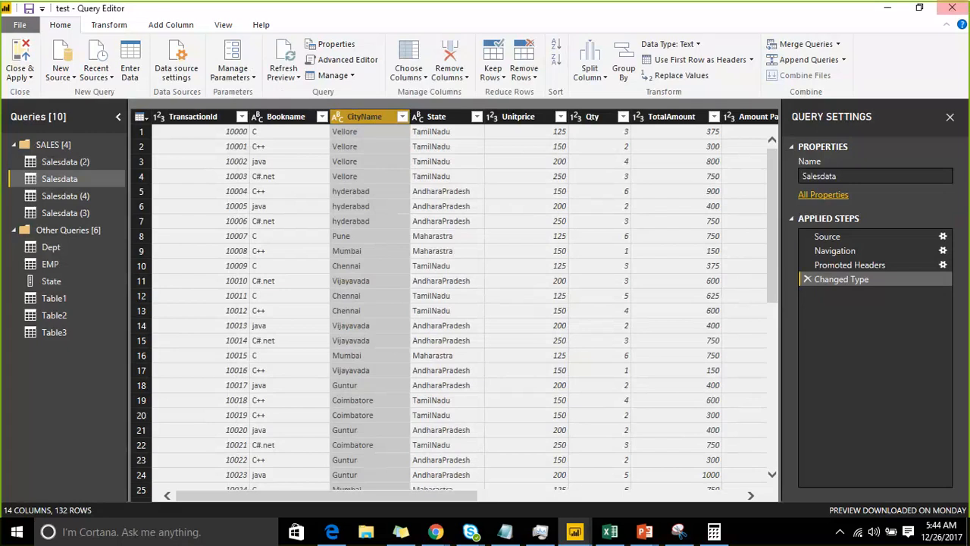
pyautogui.rightClick(363, 116)
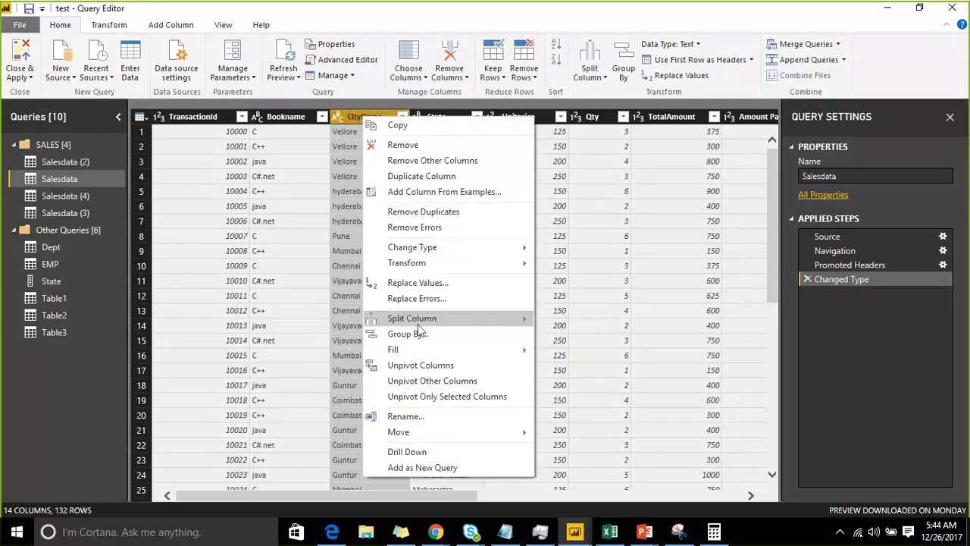
pyautogui.moveTo(421, 350)
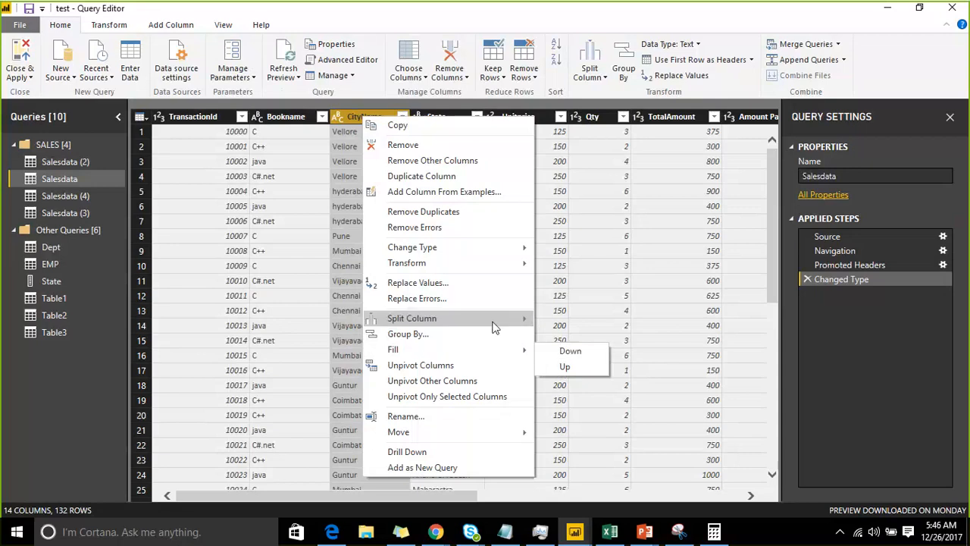
# Annotate the Salesdata preview freehand with two columns of handwritten numbers, the first running from 1 to 6
pyautogui.click(720, 27)
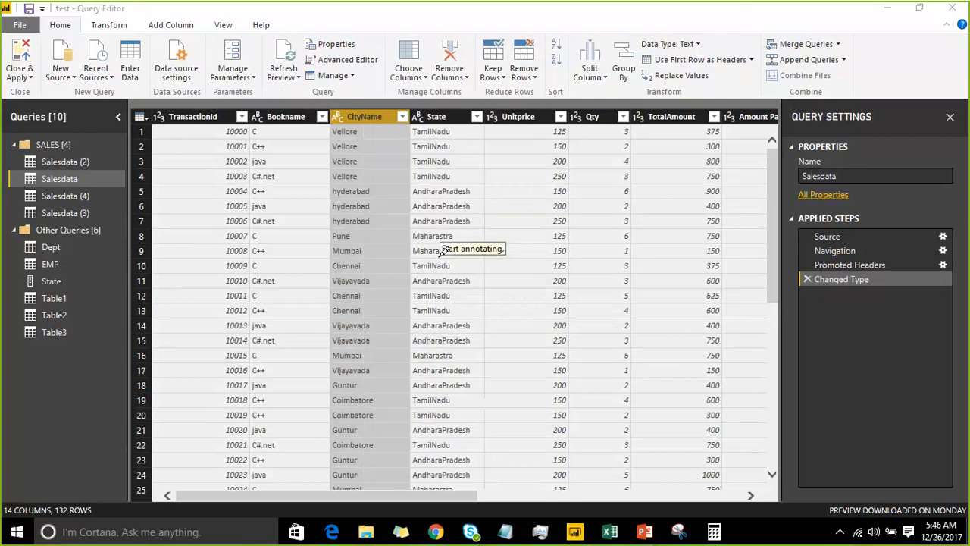
pyautogui.moveTo(414, 241); pyautogui.dragTo(443, 226)
pyautogui.moveTo(429, 278)
pyautogui.mouseDown()
pyautogui.moveTo(458, 285)
pyautogui.moveTo(440, 280)
pyautogui.moveTo(444, 213)
pyautogui.mouseUp()
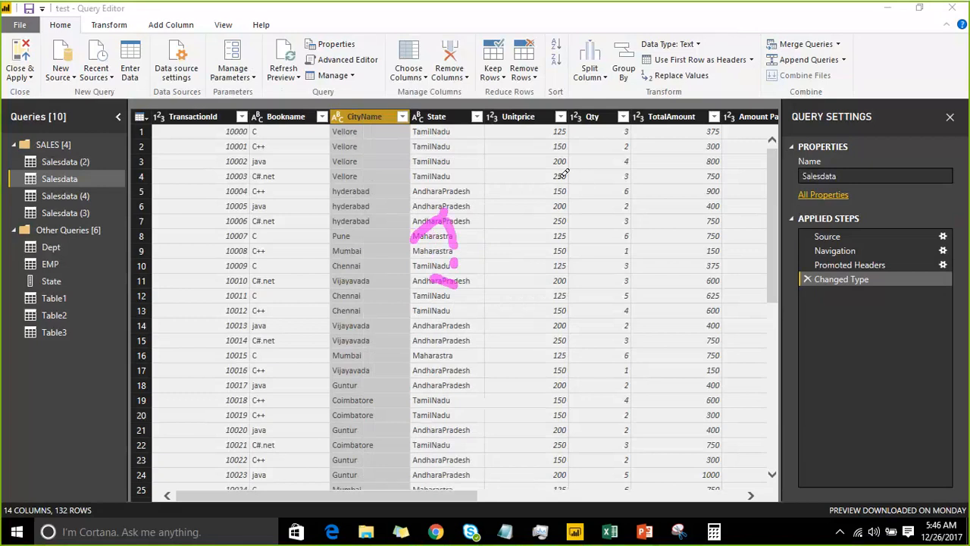
pyautogui.moveTo(560, 175)
pyautogui.mouseDown()
pyautogui.moveTo(560, 216)
pyautogui.moveTo(590, 257)
pyautogui.mouseUp()
pyautogui.moveTo(562, 297)
pyautogui.mouseDown()
pyautogui.moveTo(619, 497)
pyautogui.moveTo(648, 493)
pyautogui.moveTo(680, 528)
pyautogui.mouseUp()
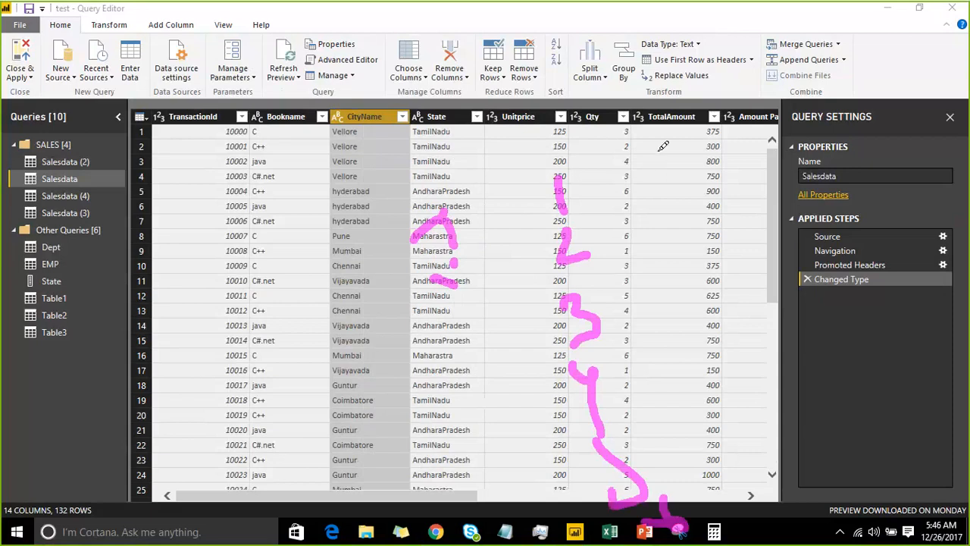
pyautogui.moveTo(662, 149)
pyautogui.mouseDown()
pyautogui.moveTo(670, 175)
pyautogui.moveTo(658, 182)
pyautogui.moveTo(694, 261)
pyautogui.moveTo(682, 362)
pyautogui.moveTo(705, 343)
pyautogui.moveTo(699, 404)
pyautogui.moveTo(719, 427)
pyautogui.moveTo(708, 438)
pyautogui.moveTo(750, 533)
pyautogui.mouseUp()
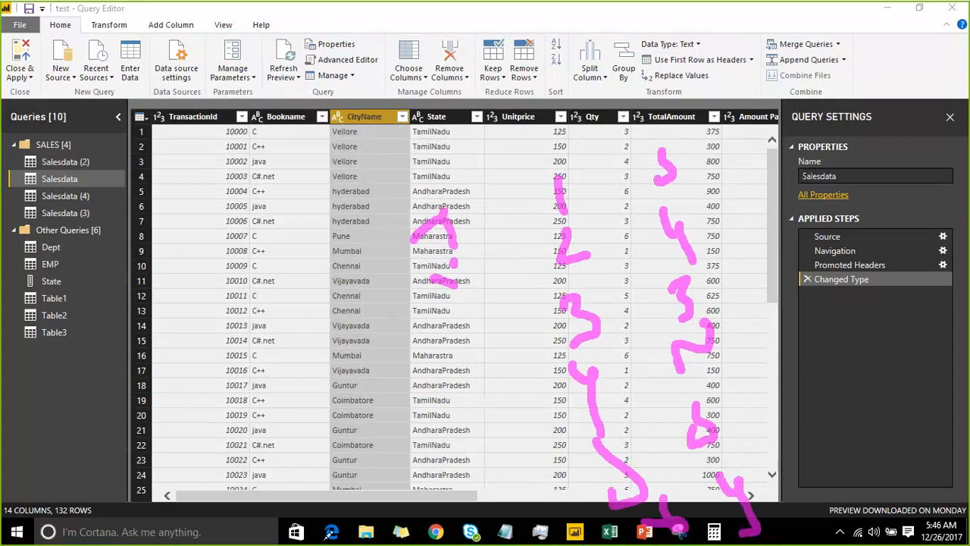
pyautogui.moveTo(758, 537); pyautogui.dragTo(824, 464)
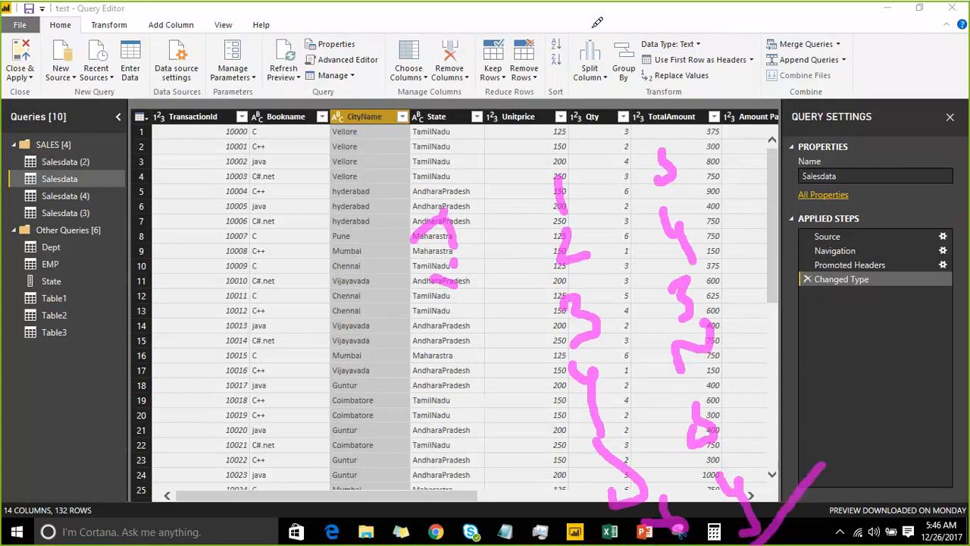
# Mark up the handwritten numbers with arrows, connecting lines and a box around the 2, and clear the annotations
pyautogui.moveTo(617, 47); pyautogui.dragTo(629, 110)
pyautogui.moveTo(649, 61); pyautogui.dragTo(635, 108)
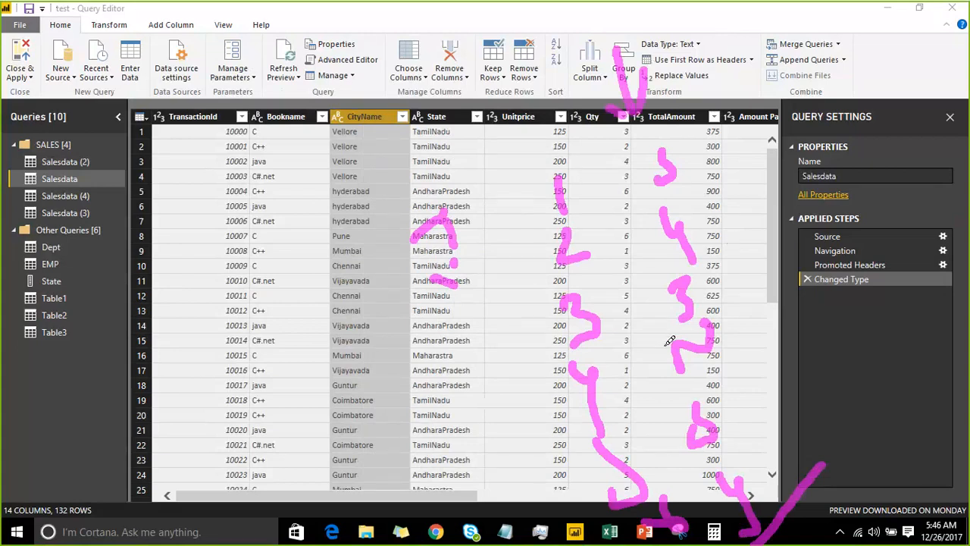
pyautogui.moveTo(647, 342)
pyautogui.mouseDown()
pyautogui.moveTo(674, 390)
pyautogui.moveTo(743, 310)
pyautogui.moveTo(649, 340)
pyautogui.mouseUp()
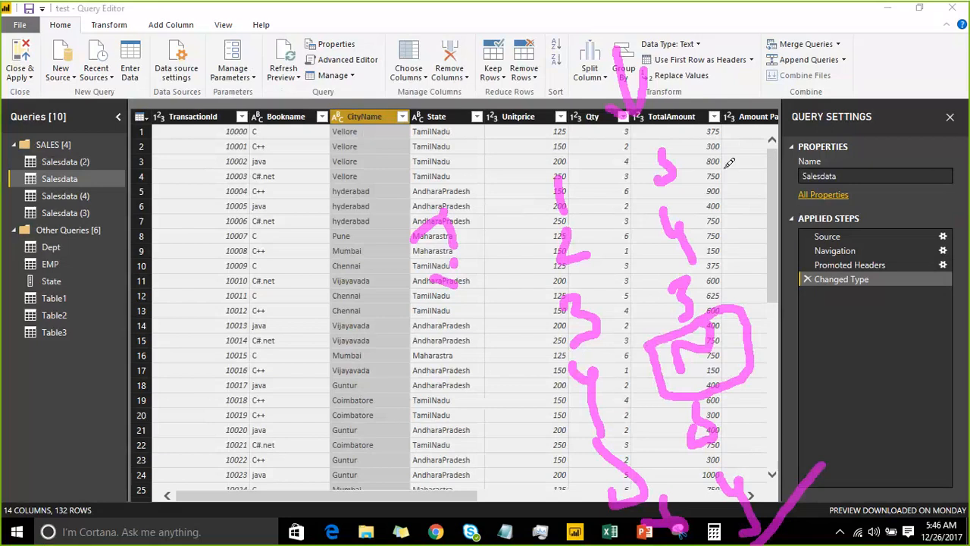
pyautogui.moveTo(718, 156); pyautogui.dragTo(808, 383)
pyautogui.moveTo(823, 459); pyautogui.dragTo(803, 462)
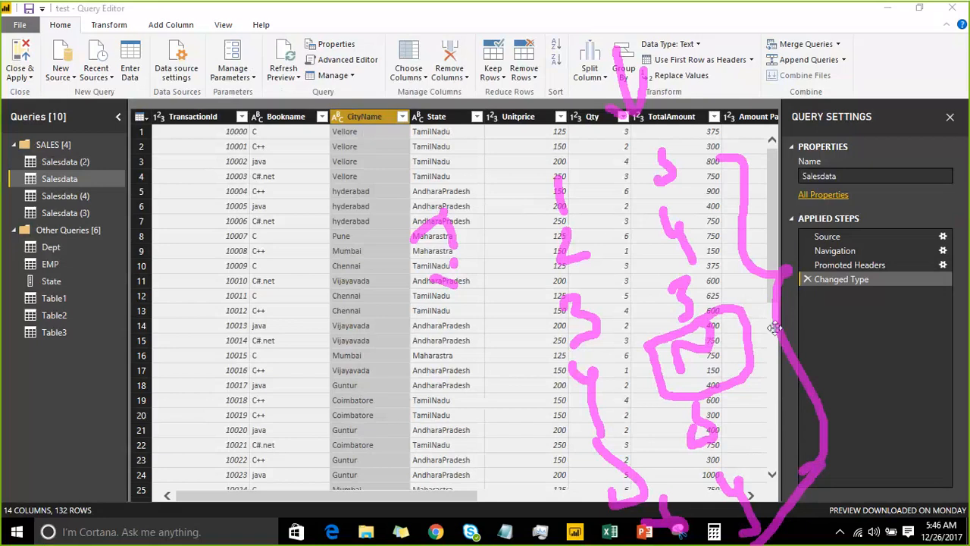
pyautogui.moveTo(769, 334); pyautogui.dragTo(903, 285)
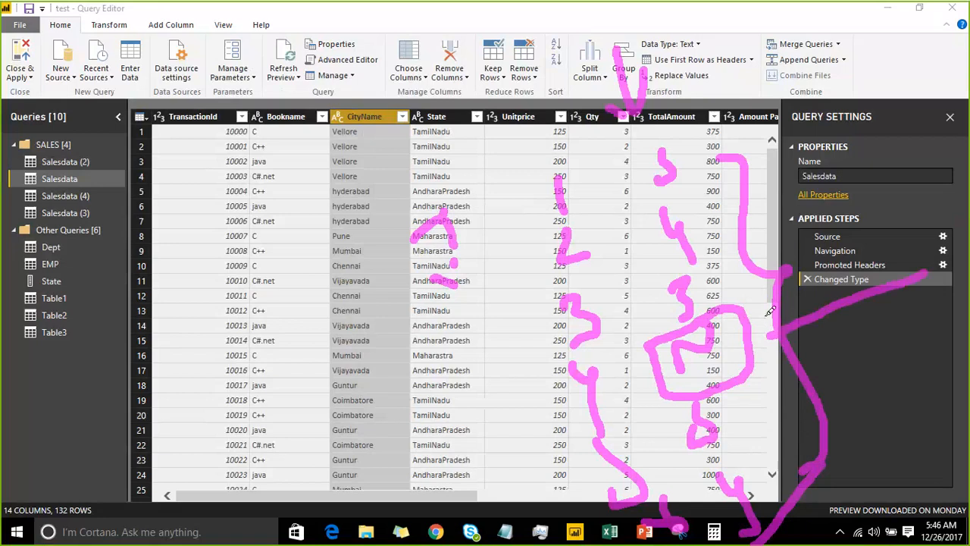
pyautogui.moveTo(765, 315)
pyautogui.mouseDown()
pyautogui.moveTo(765, 344)
pyautogui.moveTo(779, 345)
pyautogui.mouseUp()
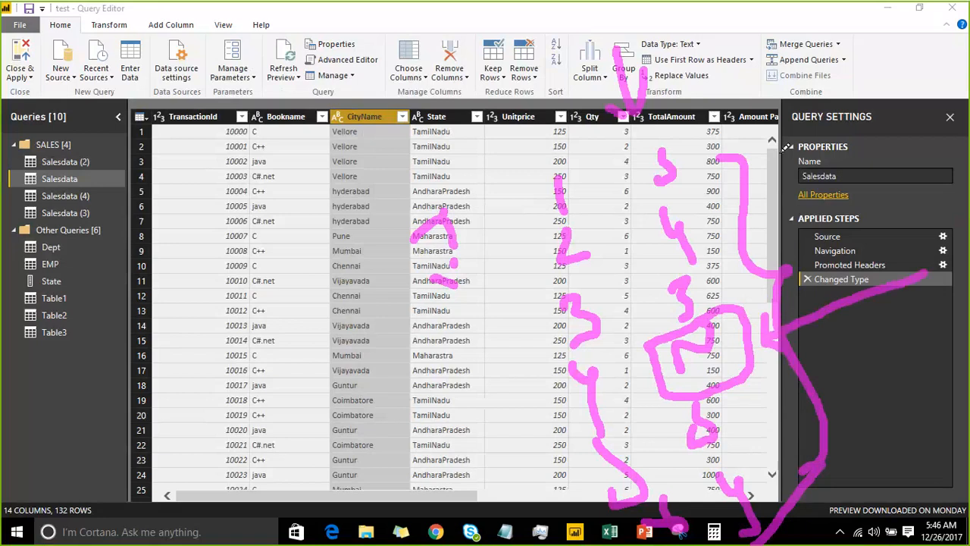
pyautogui.moveTo(771, 141); pyautogui.dragTo(773, 198)
pyautogui.moveTo(848, 198)
pyautogui.mouseDown()
pyautogui.moveTo(933, 159)
pyautogui.moveTo(937, 252)
pyautogui.moveTo(887, 282)
pyautogui.moveTo(912, 310)
pyautogui.mouseUp()
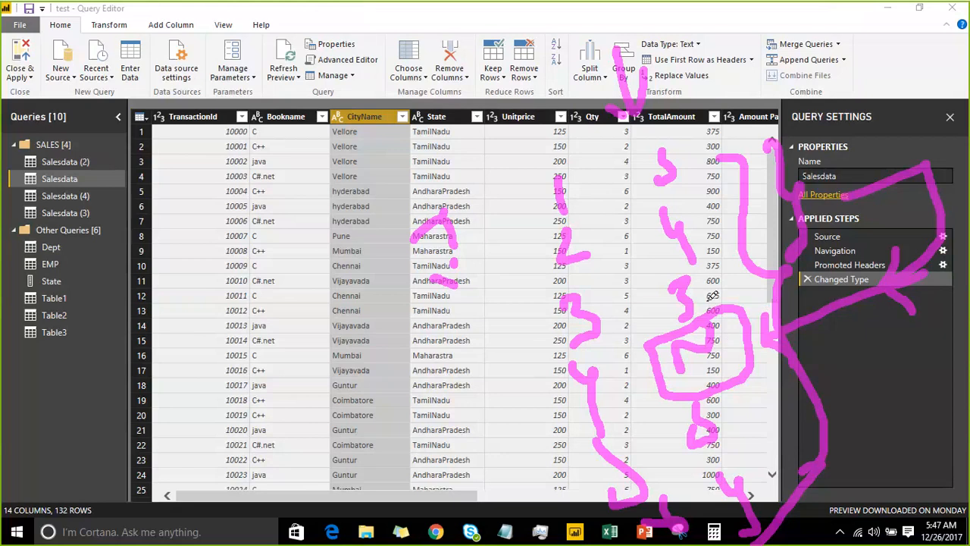
pyautogui.moveTo(713, 304)
pyautogui.mouseDown()
pyautogui.moveTo(739, 286)
pyautogui.moveTo(709, 297)
pyautogui.mouseUp()
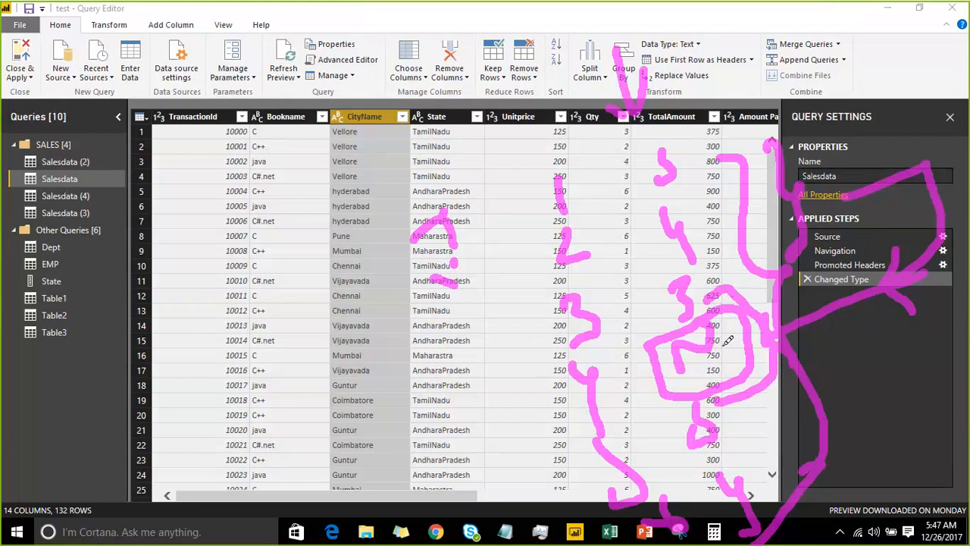
pyautogui.moveTo(703, 371); pyautogui.dragTo(739, 314)
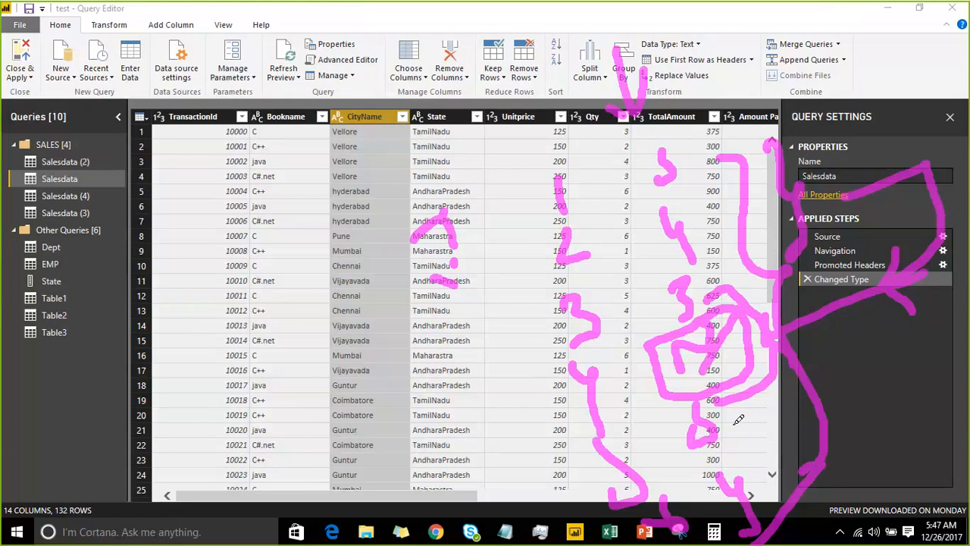
pyautogui.moveTo(733, 423)
pyautogui.mouseDown()
pyautogui.moveTo(758, 402)
pyautogui.moveTo(743, 362)
pyautogui.moveTo(726, 372)
pyautogui.moveTo(730, 353)
pyautogui.moveTo(720, 381)
pyautogui.mouseUp()
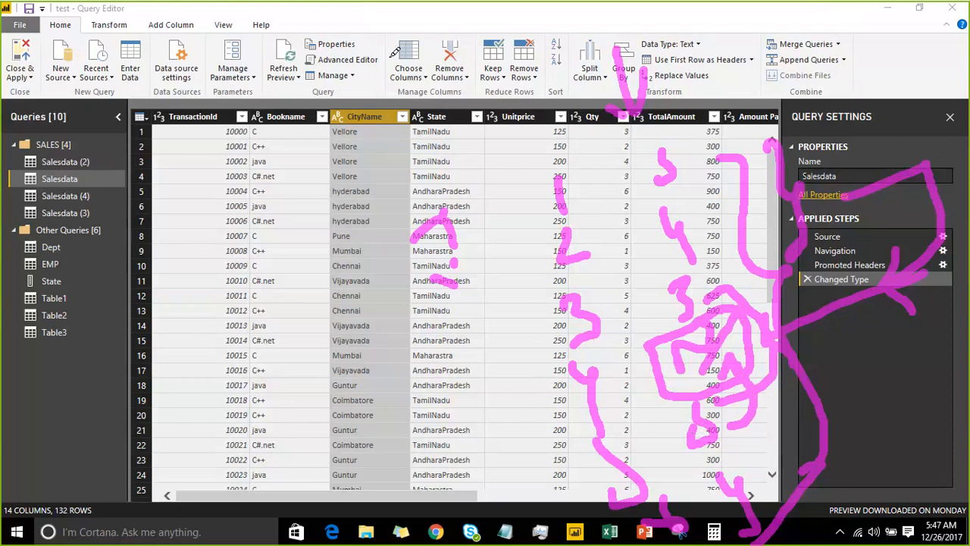
pyautogui.click(748, 21)
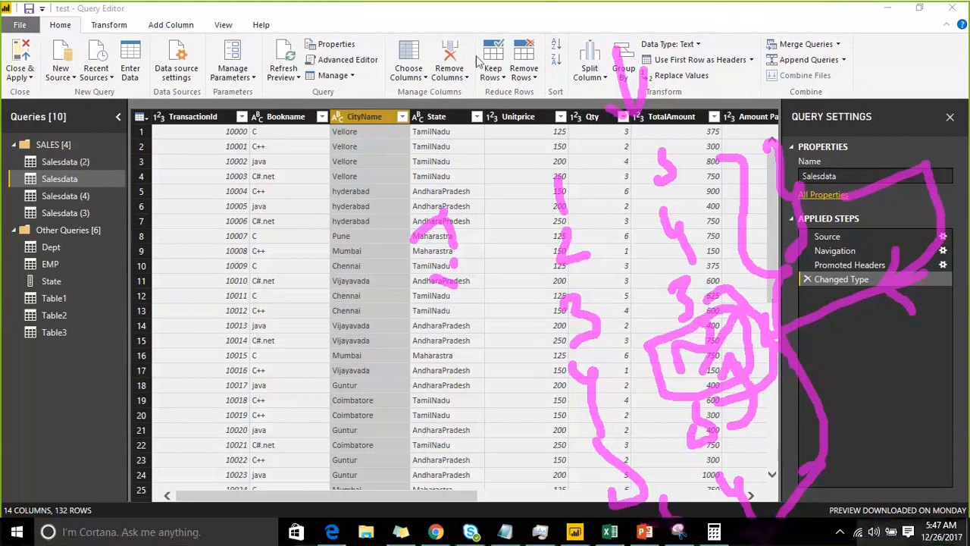
pyautogui.rightClick(372, 118)
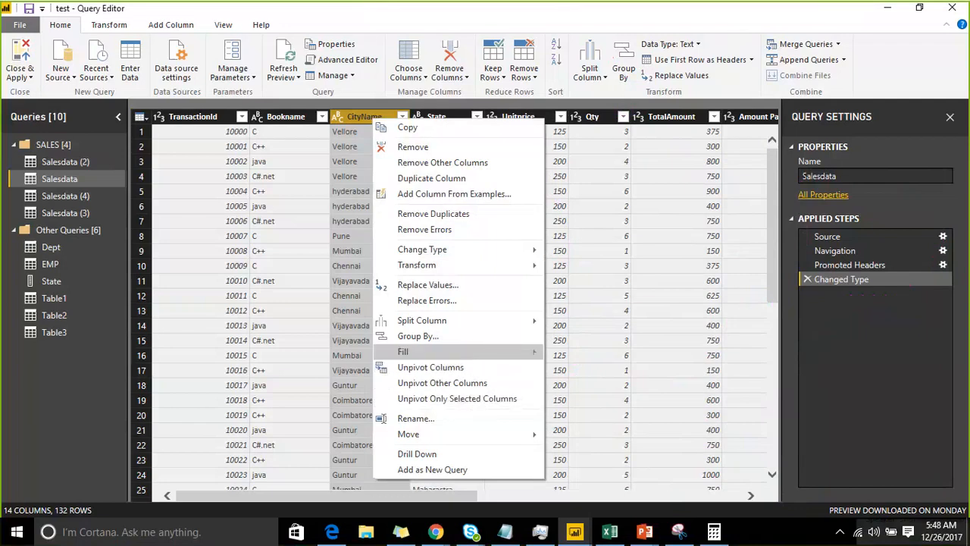
pyautogui.click(743, 20)
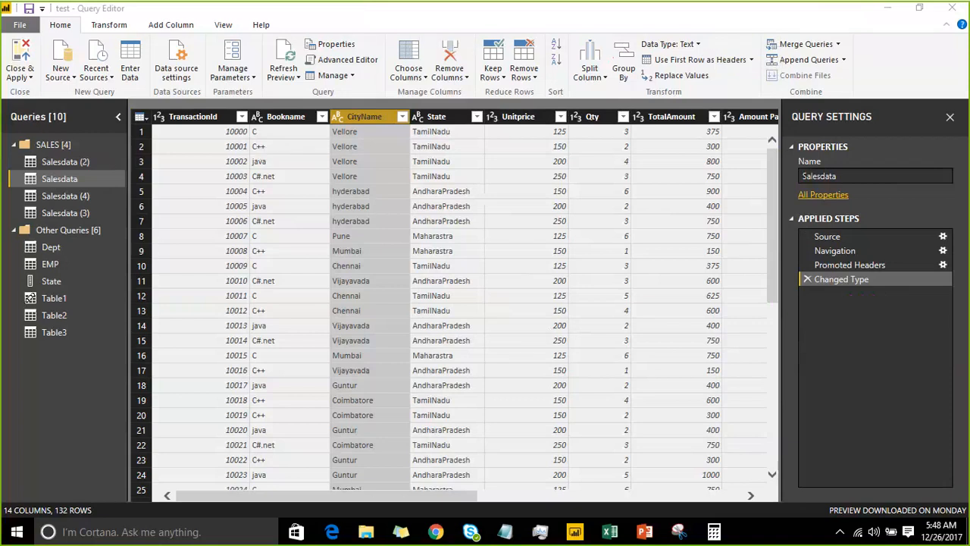
pyautogui.rightClick(375, 111)
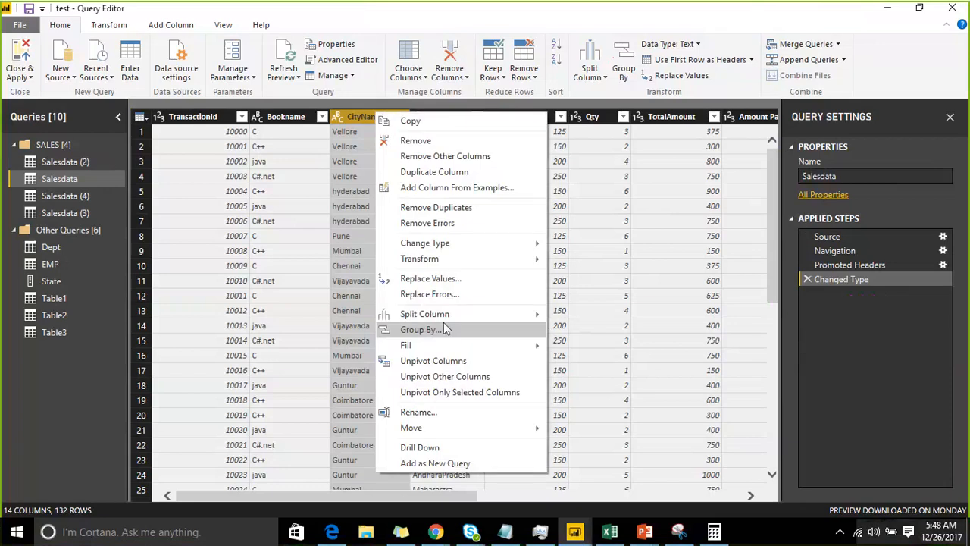
pyautogui.moveTo(448, 320)
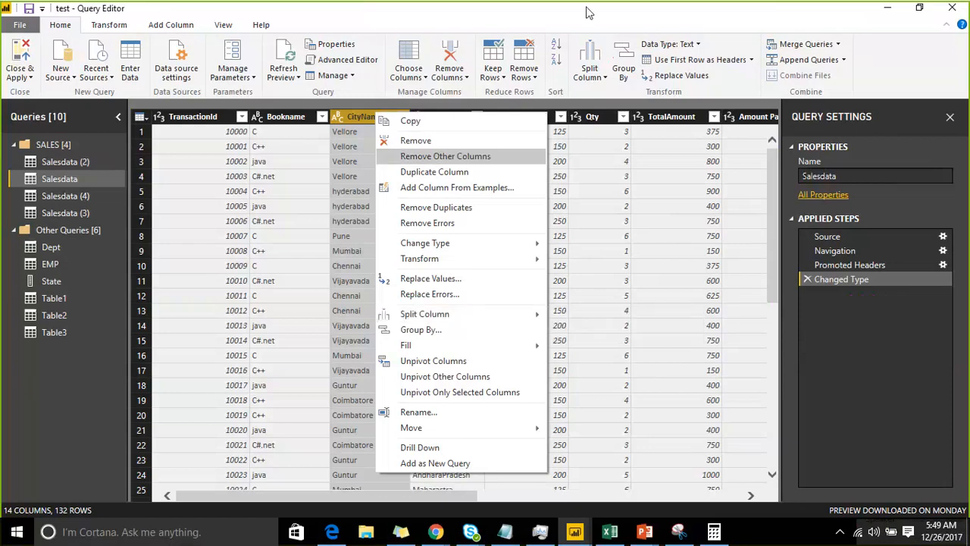
pyautogui.click(604, 24)
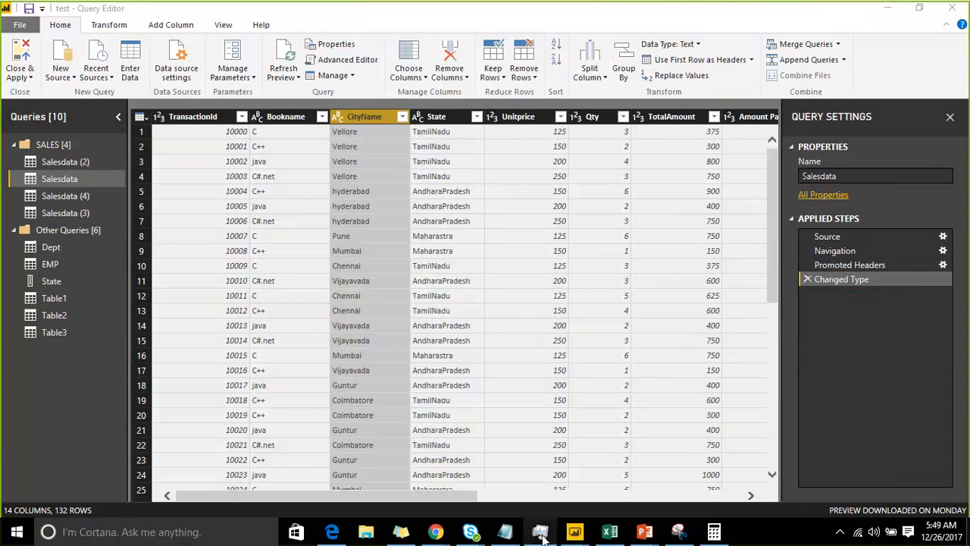
# Switch to Notepad and write "Need to write an sql query which wil separate the comma" as a new note
pyautogui.click(505, 532)
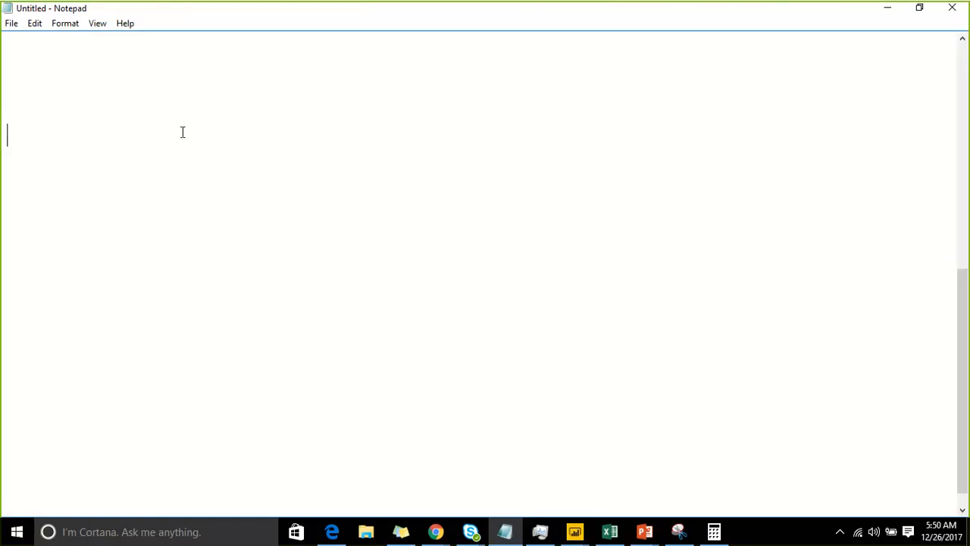
pyautogui.write('Need to write a')
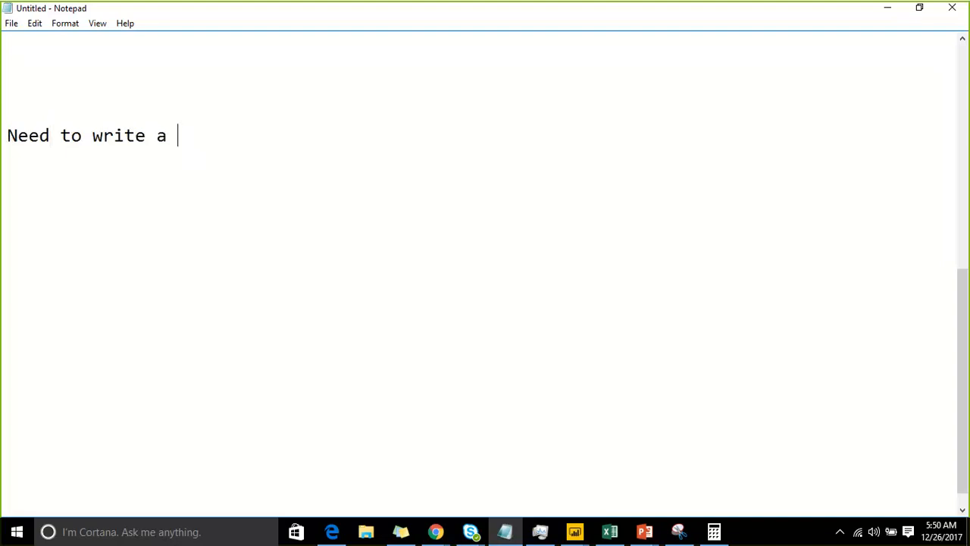
pyautogui.press('BackSpace')
pyautogui.write('n sql query ')
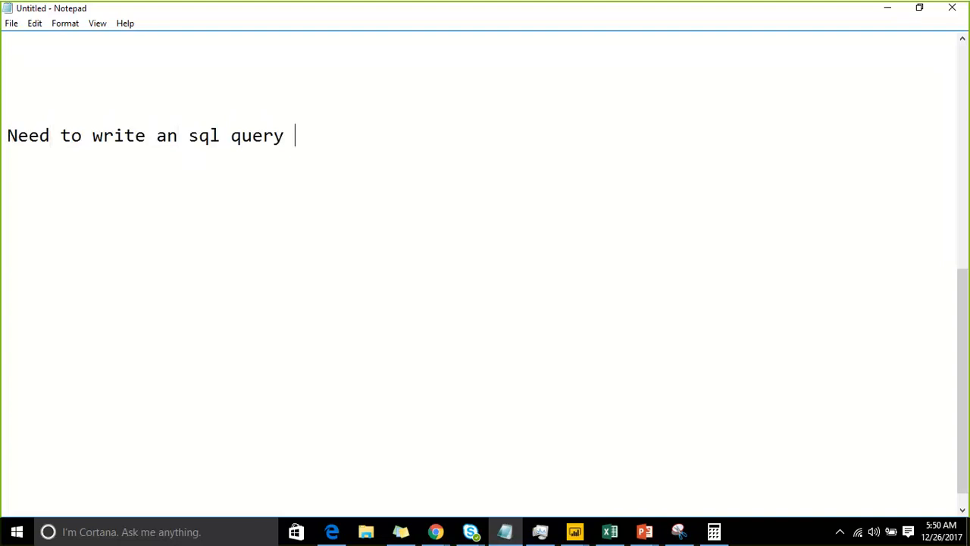
pyautogui.write('which wil separa')
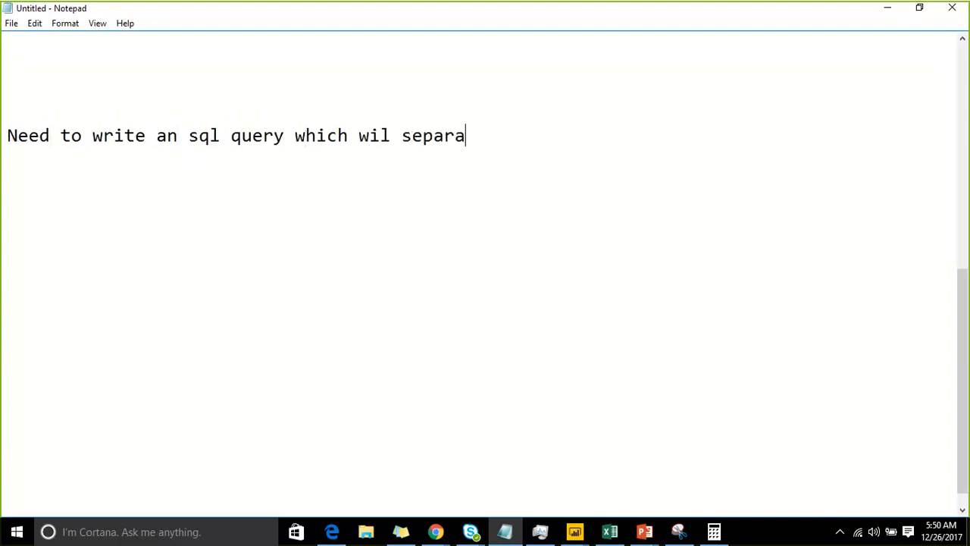
pyautogui.write('te the comma')
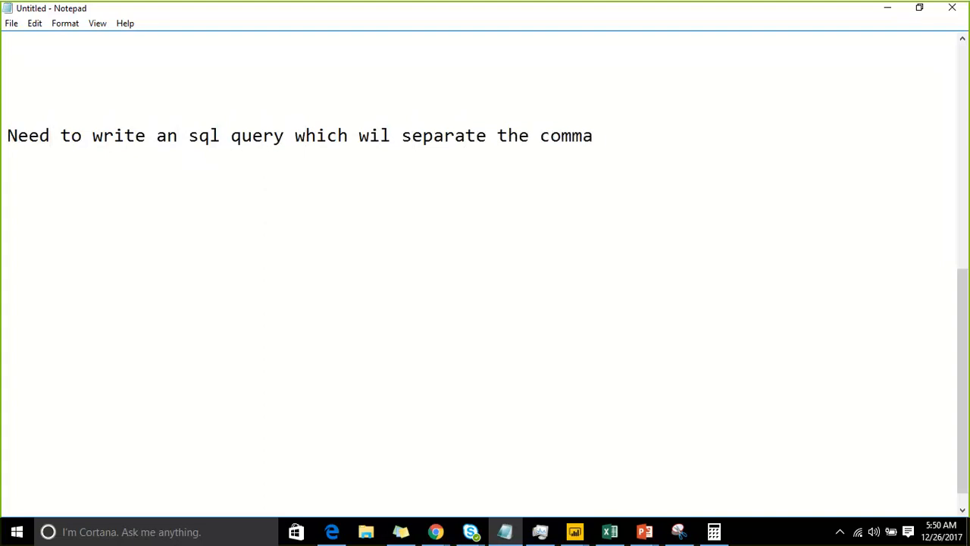
# Replace "separate the comma" in the note with "split a column into multiple rows/columns"
pyautogui.press('BackSpace')
pyautogui.press('BackSpace')
pyautogui.press('BackSpace')
pyautogui.press('BackSpace')
pyautogui.press('BackSpace')
pyautogui.press('BackSpace')
pyautogui.press('BackSpace')
pyautogui.press('BackSpace')
pyautogui.press('BackSpace')
pyautogui.press('BackSpace')
pyautogui.press('BackSpace')
pyautogui.press('BackSpace')
pyautogui.press('BackSpace')
pyautogui.press('BackSpace')
pyautogui.press('BackSpace')
pyautogui.press('BackSpace')
pyautogui.press('BackSpace')
pyautogui.press('BackSpace')
pyautogui.write('pli')
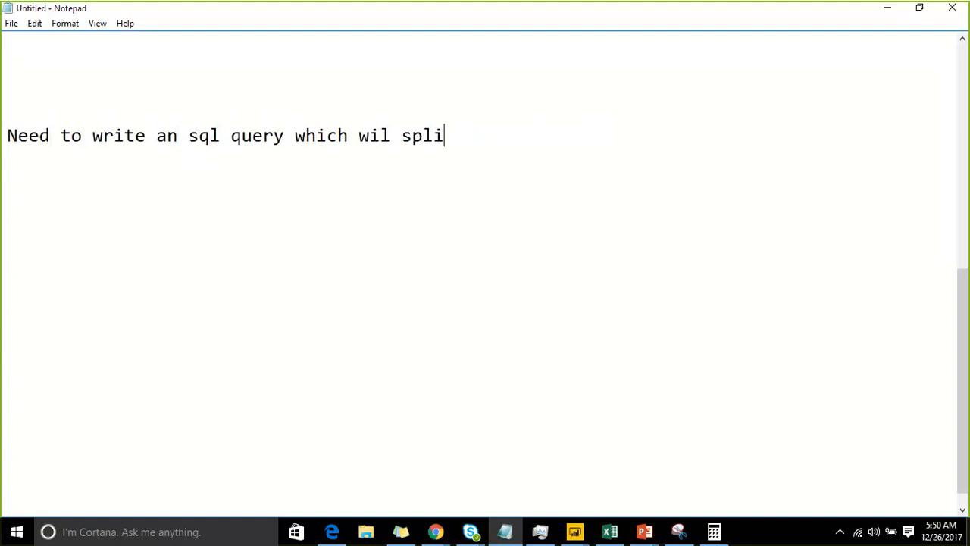
pyautogui.write('t a column into ')
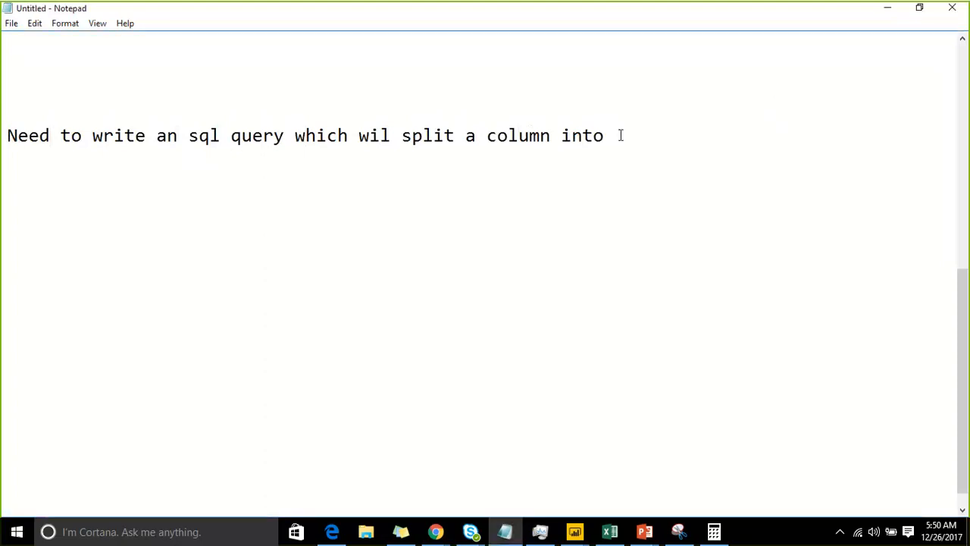
pyautogui.write('multiple ro')
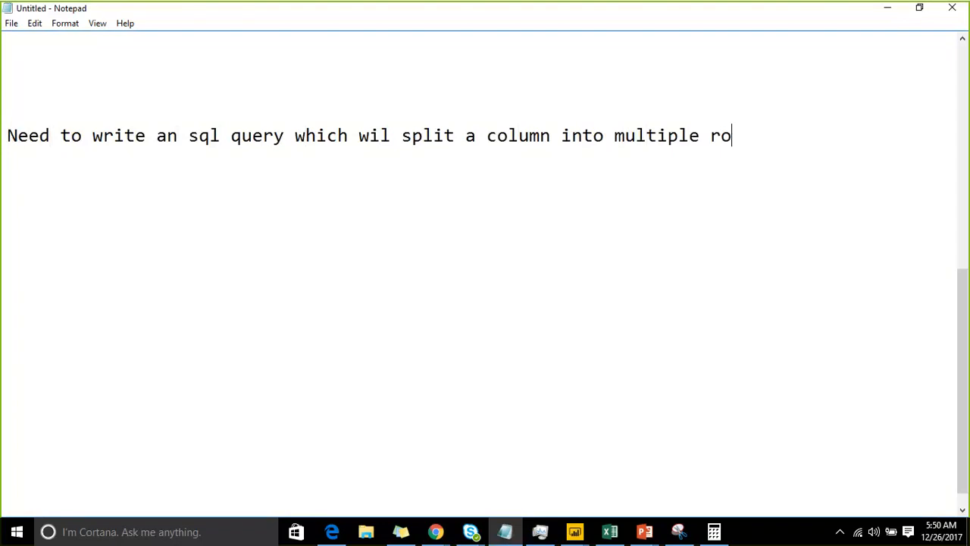
pyautogui.write('ws/colu')
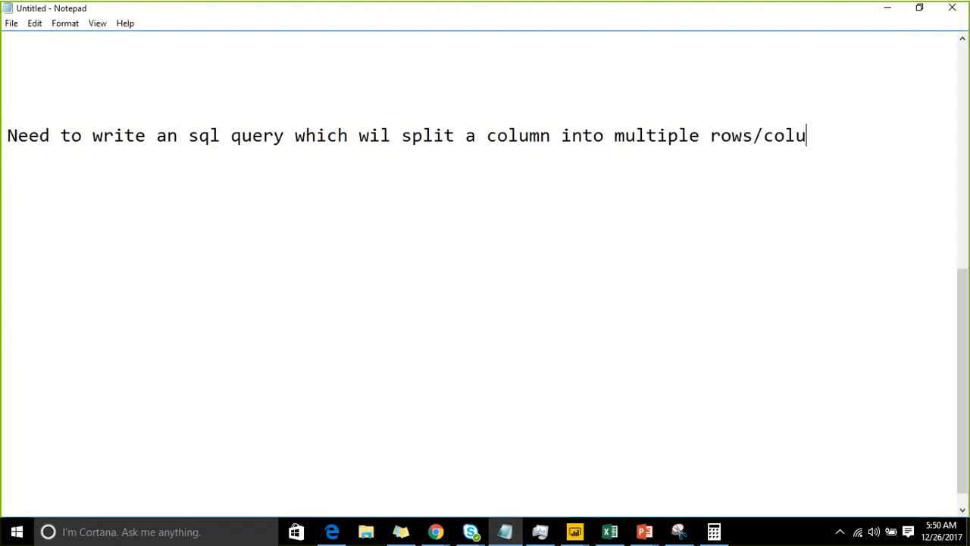
pyautogui.write('mns pof')
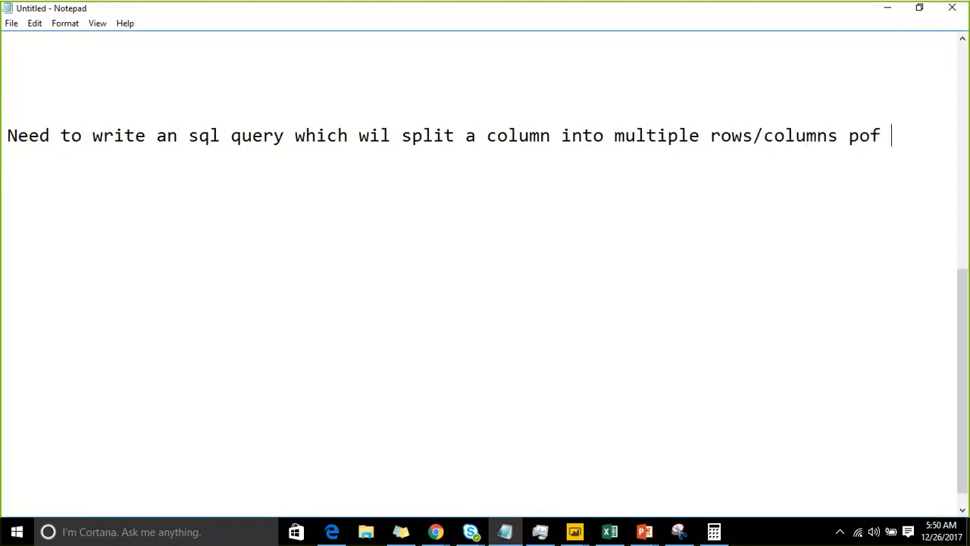
# Finish the exercise sentence with "of a comma sepaarated column" and leave a blank line below it
pyautogui.press('BackSpace')
pyautogui.press('BackSpace')
pyautogui.press('BackSpace')
pyautogui.press('BackSpace')
pyautogui.write('of a comma sepat')
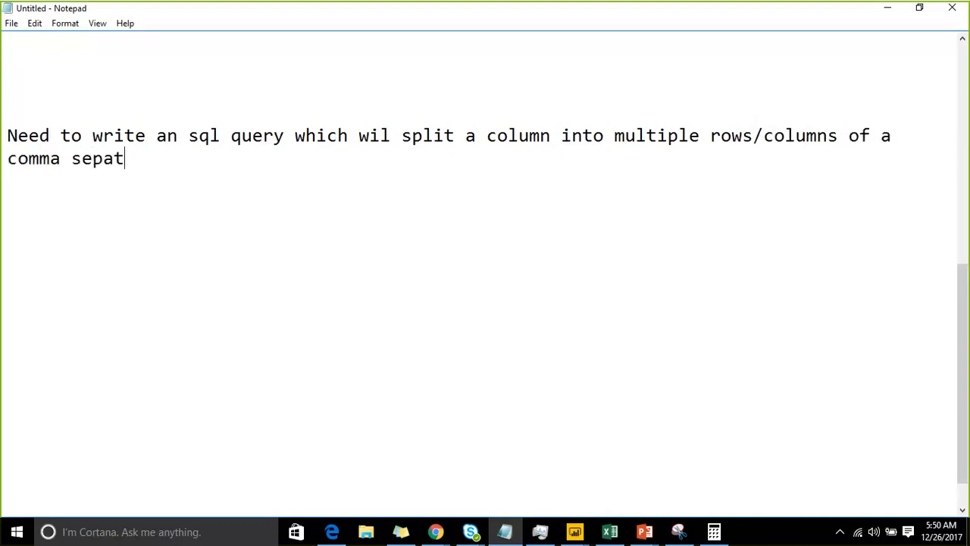
pyautogui.press('BackSpace')
pyautogui.write('arated')
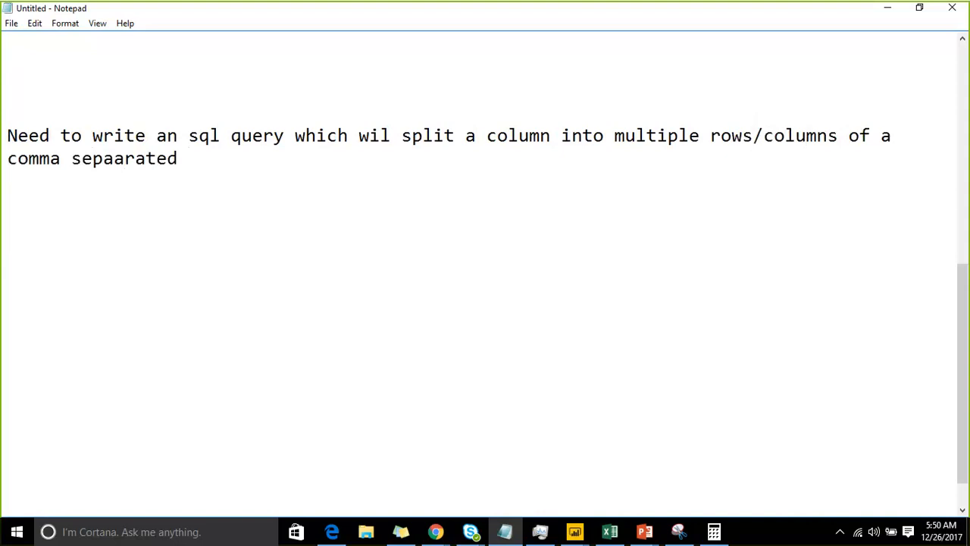
pyautogui.write(' column')
pyautogui.press('Return')
pyautogui.press('Return')
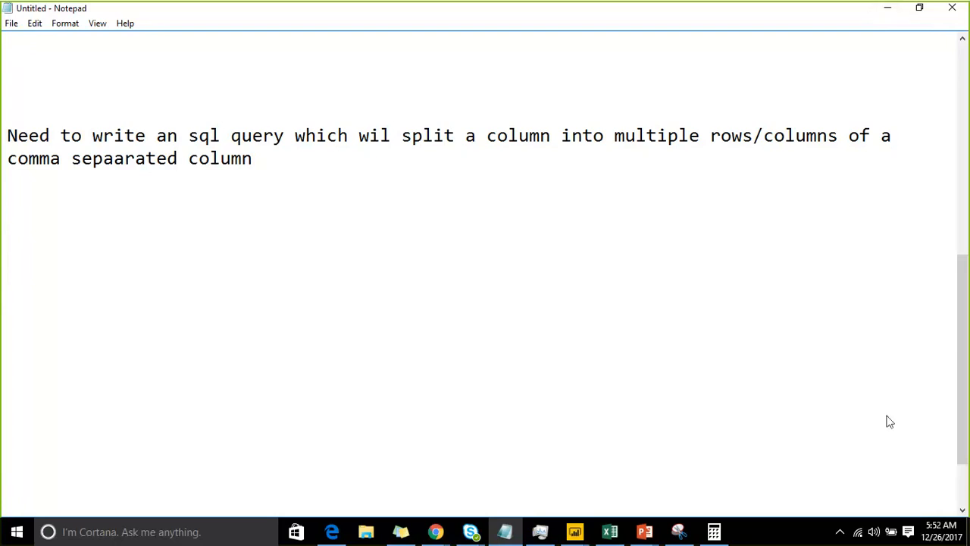
# Select the full text of the SQL exercise note
pyautogui.click(909, 434)
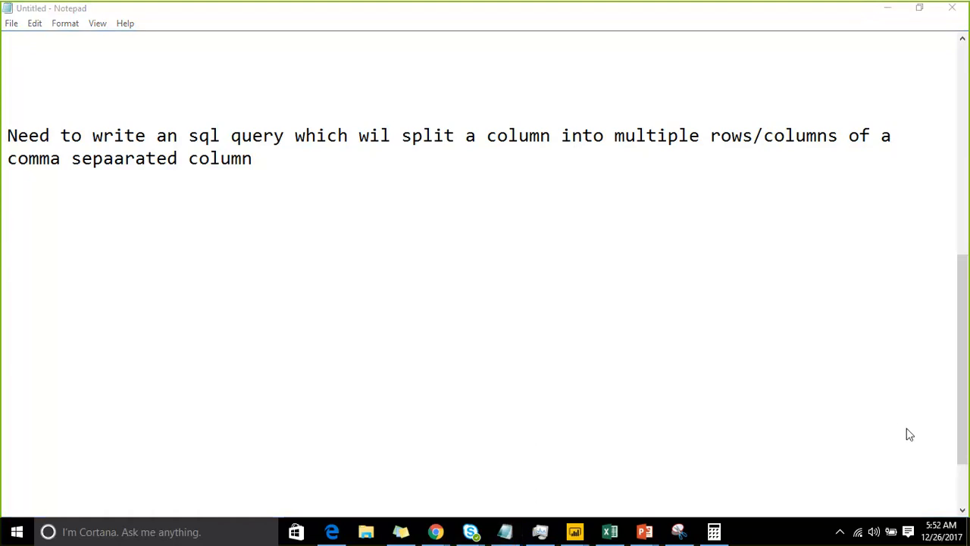
pyautogui.click(65, 193)
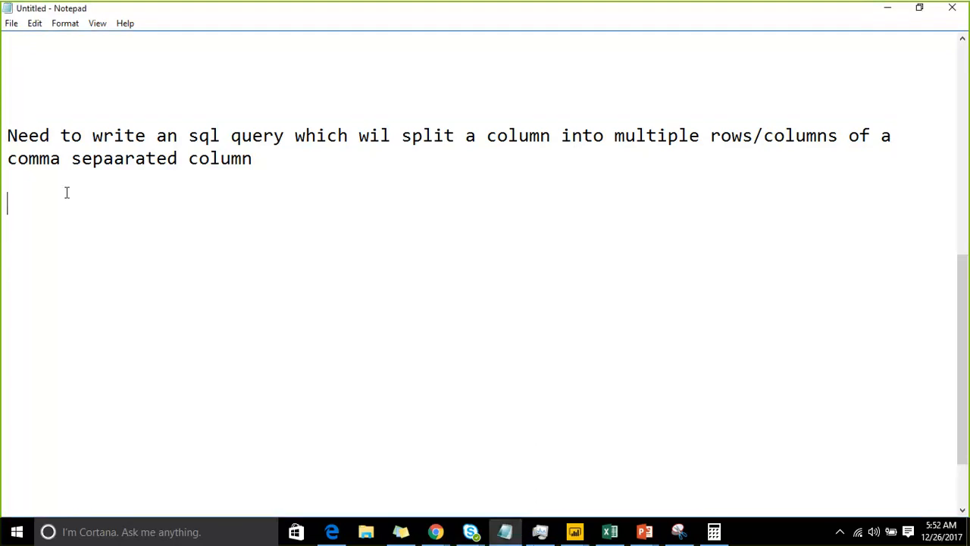
pyautogui.hotkey('ctrl', 'a')
pyautogui.click(700, 318)
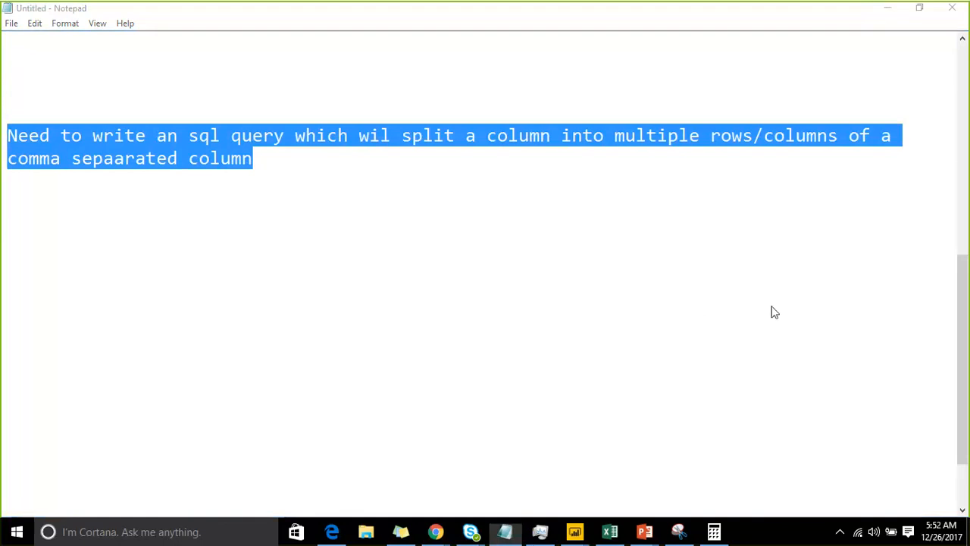
# Switch to the Power BI Query Editor, review the commands available for the CityName column, and dismiss them without applying any
pyautogui.moveTo(574, 531)
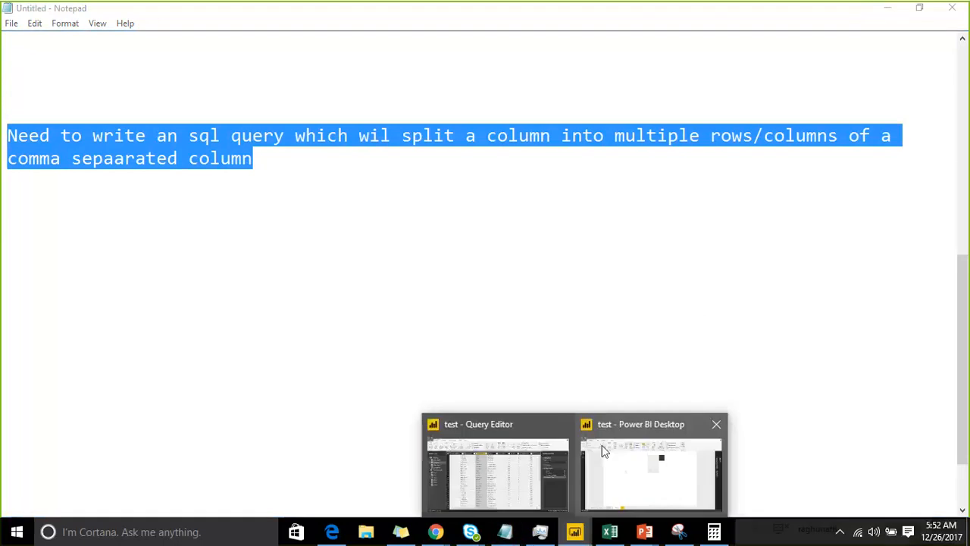
pyautogui.click(527, 444)
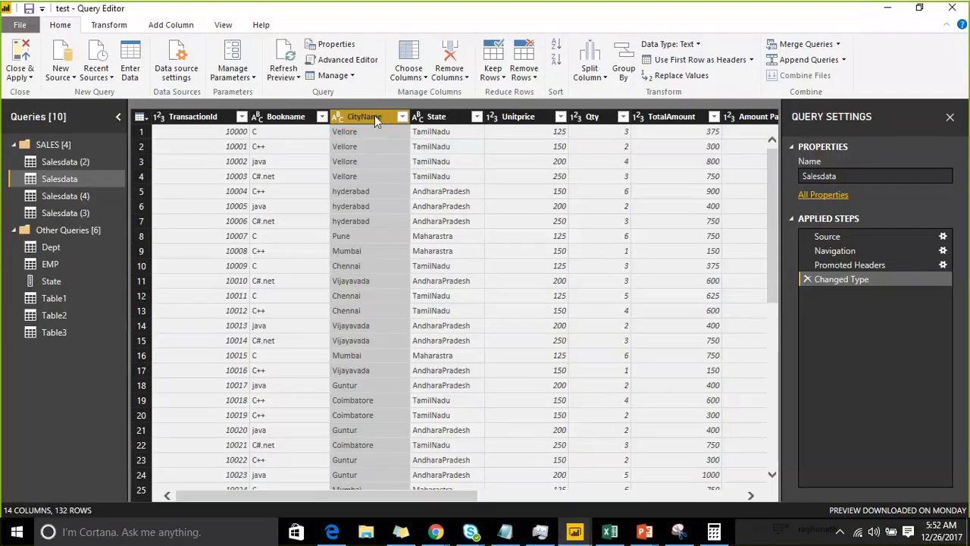
pyautogui.rightClick(374, 116)
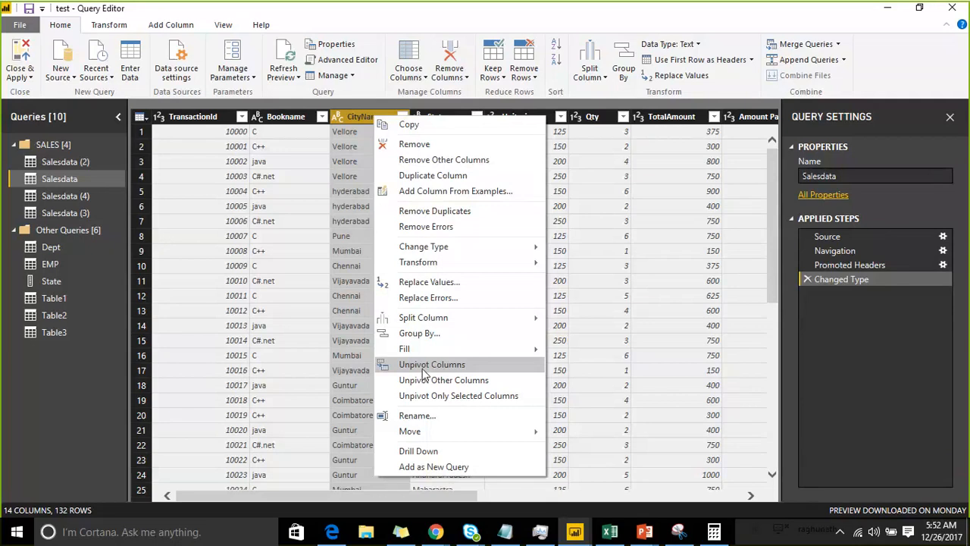
pyautogui.click(746, 20)
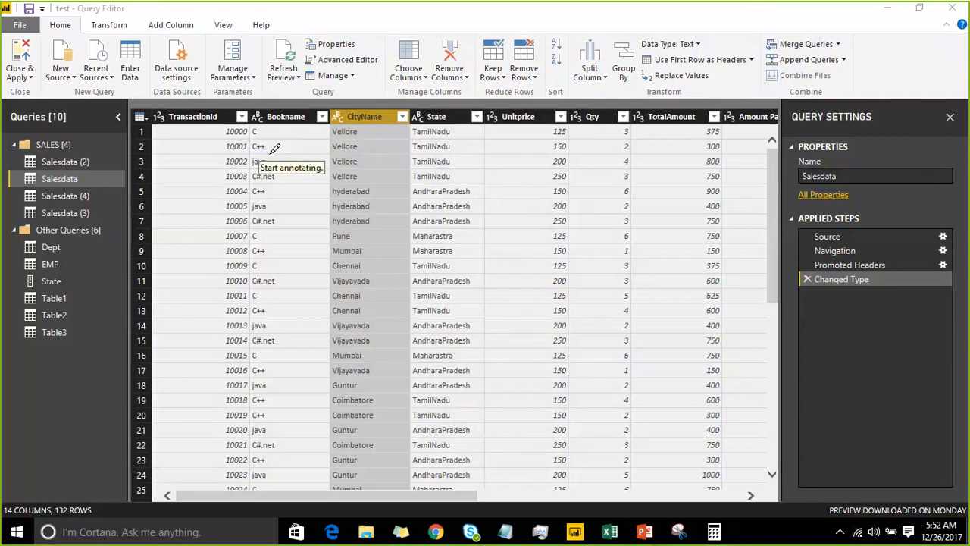
# Annotate the Salesdata preview freehand with three handwritten column headings, the last two C and S, and a slanted line under each
pyautogui.moveTo(276, 141)
pyautogui.mouseDown()
pyautogui.moveTo(302, 182)
pyautogui.moveTo(310, 159)
pyautogui.moveTo(336, 182)
pyautogui.moveTo(367, 164)
pyautogui.moveTo(409, 182)
pyautogui.mouseUp()
pyautogui.click(298, 150)
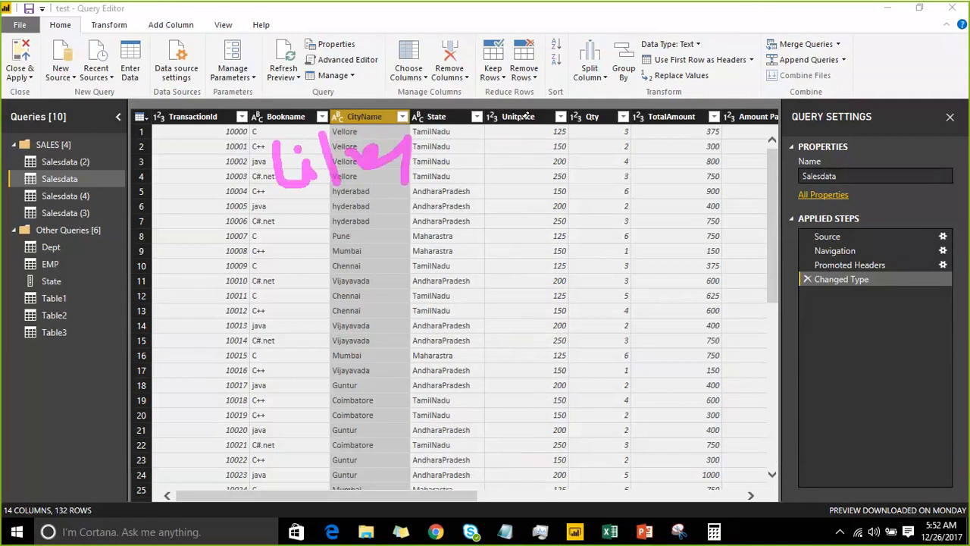
pyautogui.moveTo(527, 96); pyautogui.dragTo(534, 135)
pyautogui.moveTo(667, 59); pyautogui.dragTo(630, 123)
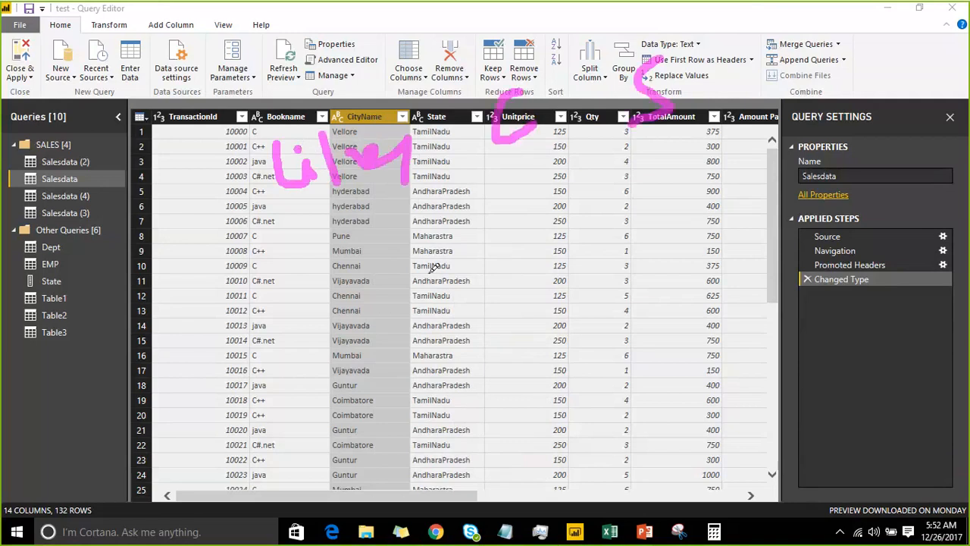
pyautogui.moveTo(375, 221); pyautogui.dragTo(417, 373)
pyautogui.moveTo(516, 190); pyautogui.dragTo(563, 305)
pyautogui.moveTo(648, 160); pyautogui.dragTo(693, 302)
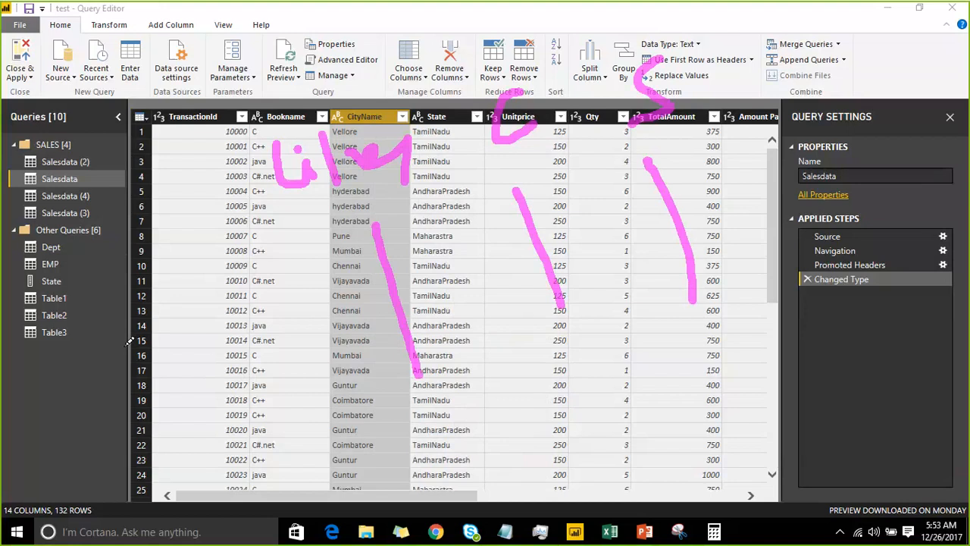
# Add three stacked handwritten row labels with a slanted line beside each, and clear all annotations from the preview
pyautogui.moveTo(121, 342); pyautogui.dragTo(201, 388)
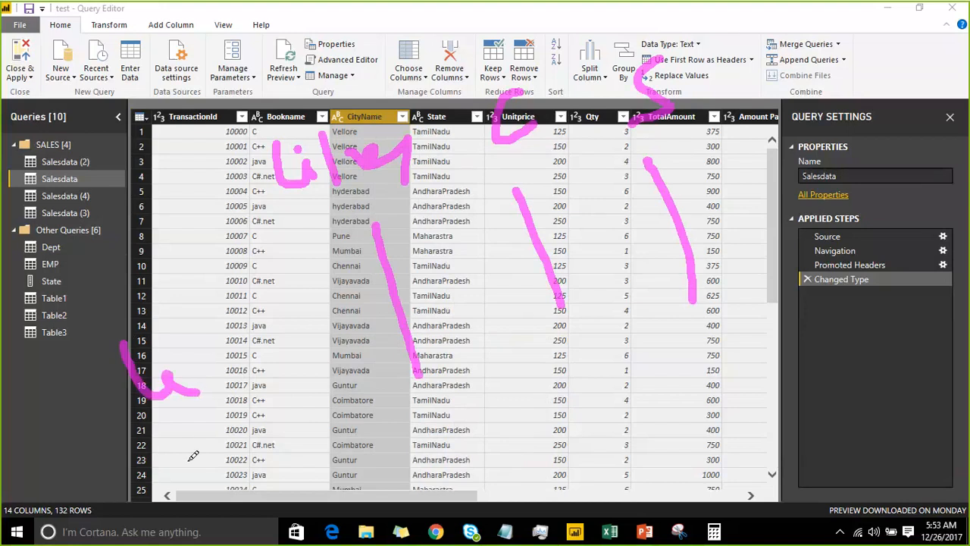
pyautogui.moveTo(201, 429)
pyautogui.mouseDown()
pyautogui.moveTo(202, 462)
pyautogui.moveTo(249, 488)
pyautogui.moveTo(248, 517)
pyautogui.mouseUp()
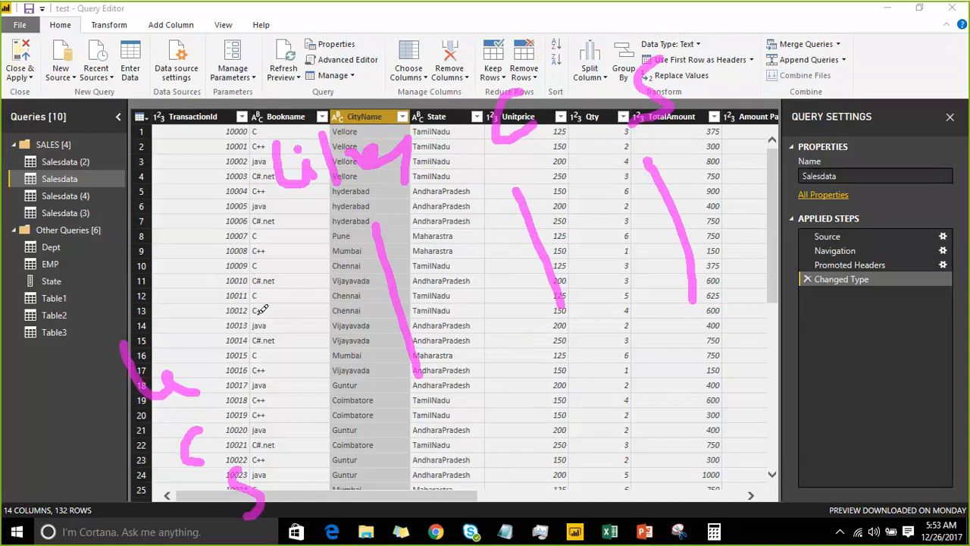
pyautogui.moveTo(225, 353); pyautogui.dragTo(326, 303)
pyautogui.moveTo(252, 423); pyautogui.dragTo(362, 354)
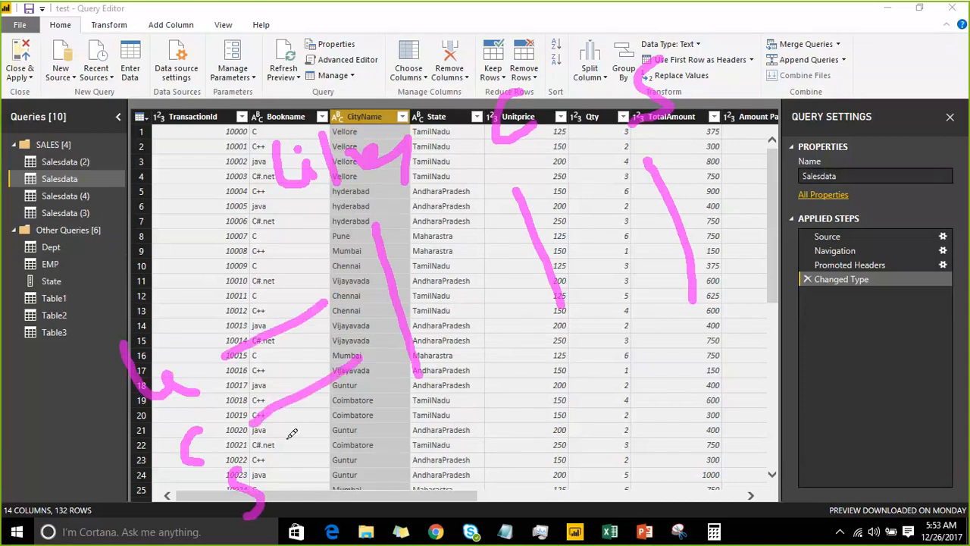
pyautogui.moveTo(287, 474); pyautogui.dragTo(351, 424)
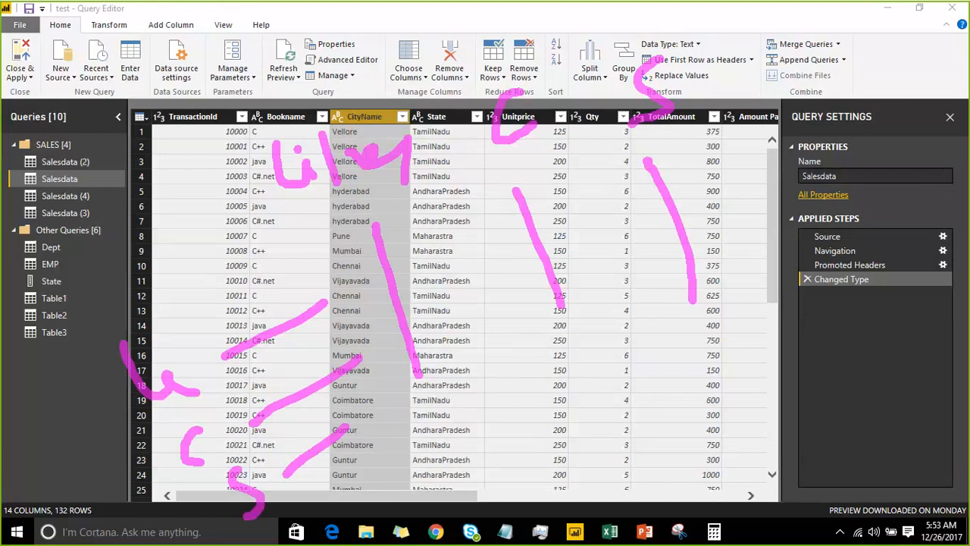
pyautogui.press('Escape')
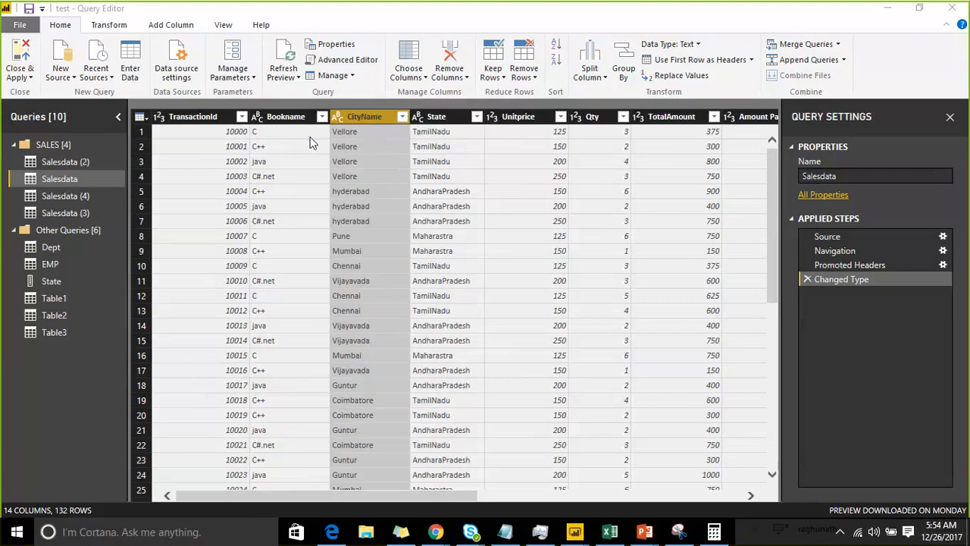
# Look for the unpivot commands among the options for the CityName column
pyautogui.rightClick(349, 116)
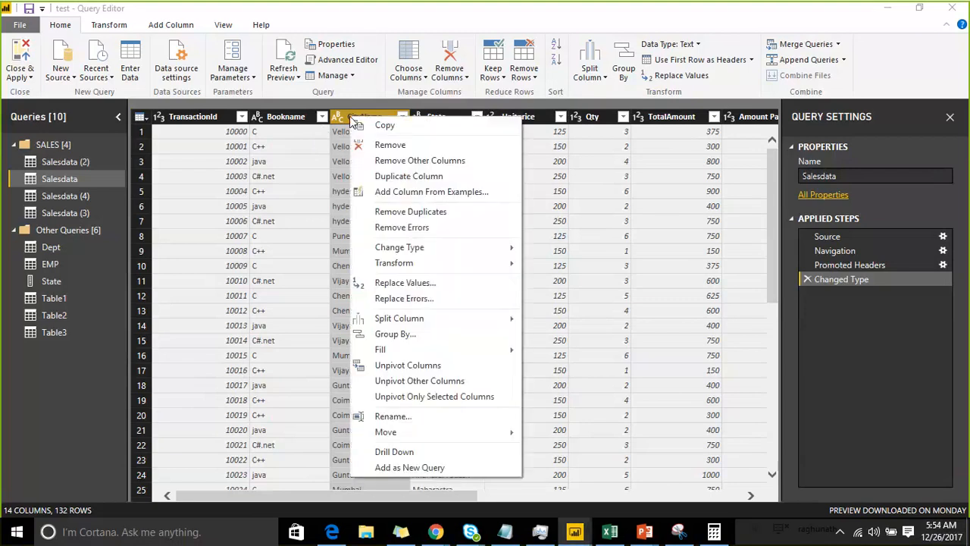
pyautogui.moveTo(404, 357)
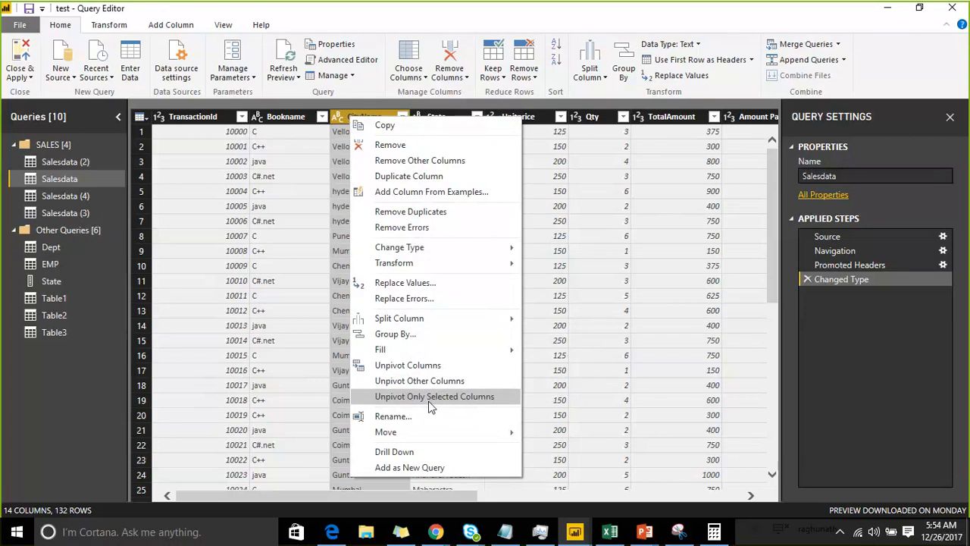
# Begin a new manually entered table with the columns ProductName, Year and sales
pyautogui.click(130, 69)
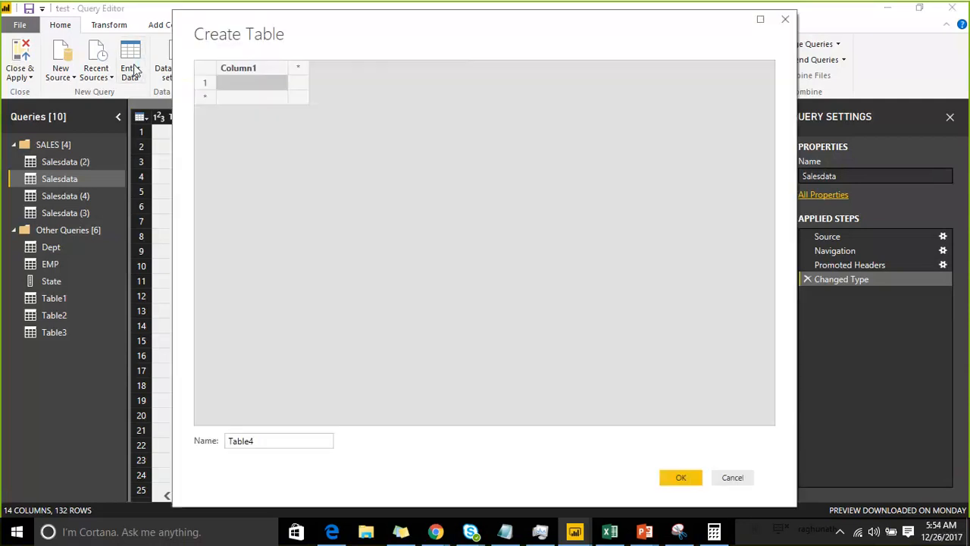
pyautogui.moveTo(283, 45); pyautogui.dragTo(259, 56)
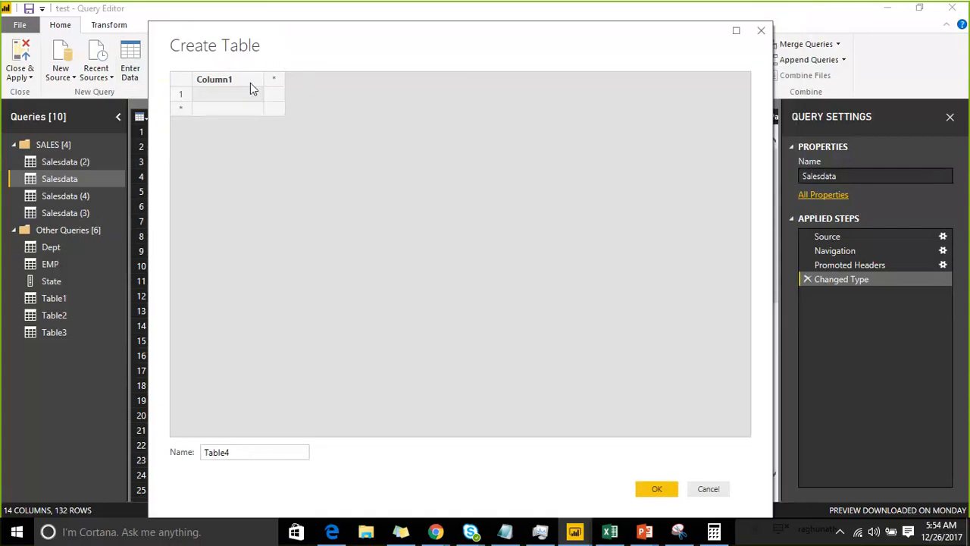
pyautogui.doubleClick(245, 84)
pyautogui.write('ProductName')
pyautogui.press('Tab')
pyautogui.write('Year')
pyautogui.press('Tab')
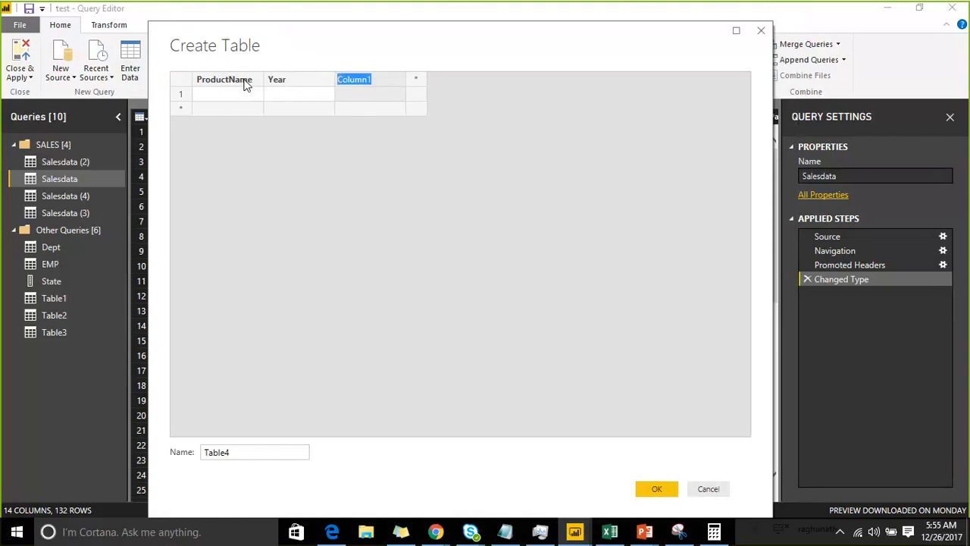
pyautogui.write('sales')
# Enter A as the ProductName in the first three rows of the new table
pyautogui.click(226, 93)
pyautogui.write('A')
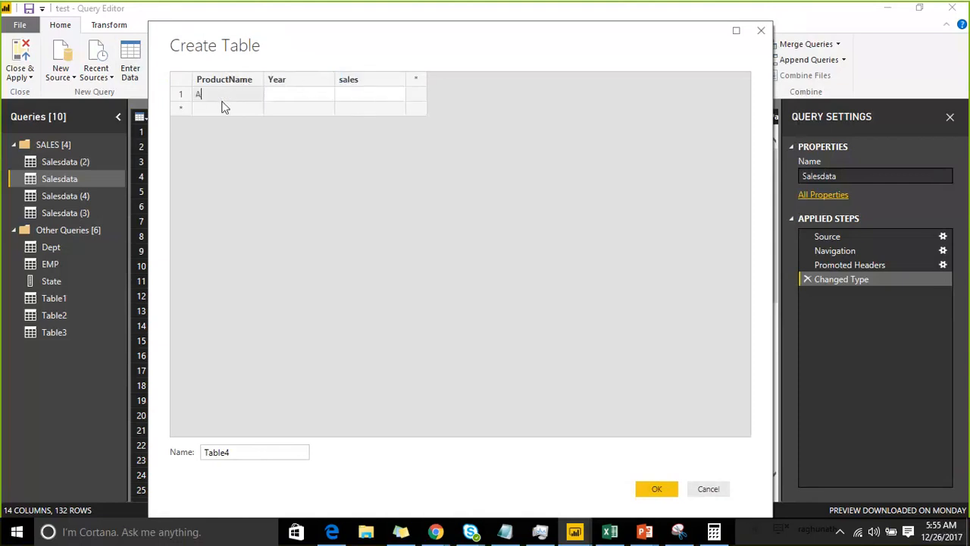
pyautogui.click(223, 108)
pyautogui.write('A')
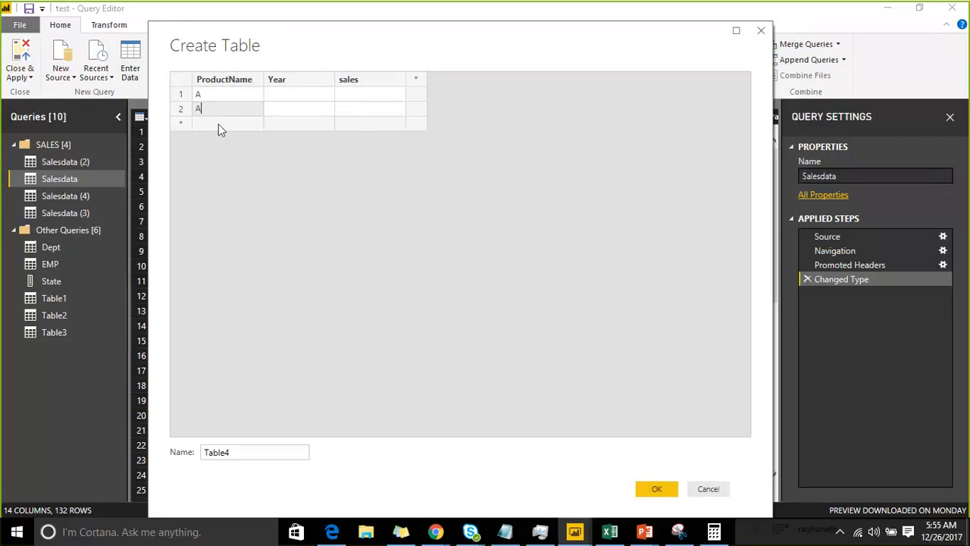
pyautogui.click(218, 124)
pyautogui.write('A')
# Fill in the three product A rows with 2013 and 5000, 2014 and 6000, and 2015 and 7000 as Year and sales
pyautogui.click(280, 100)
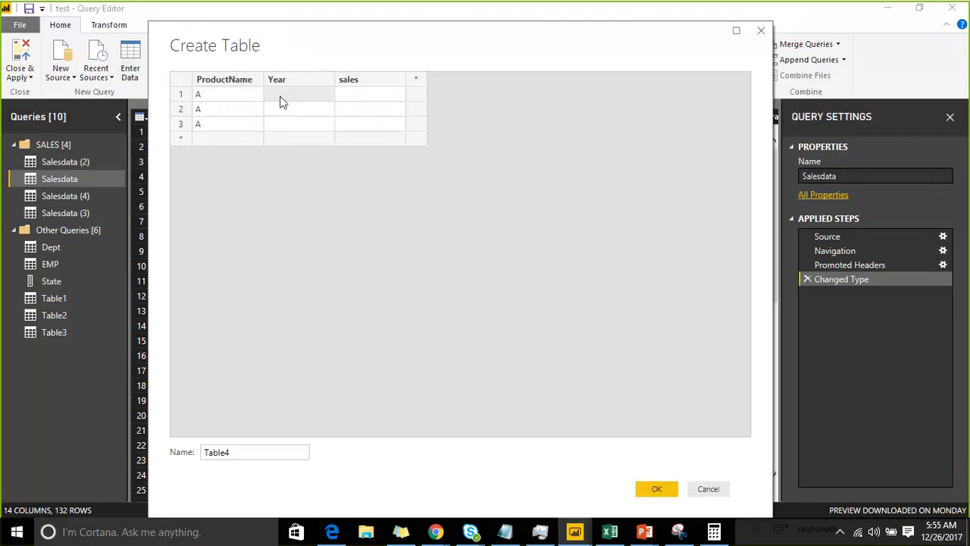
pyautogui.write('2013')
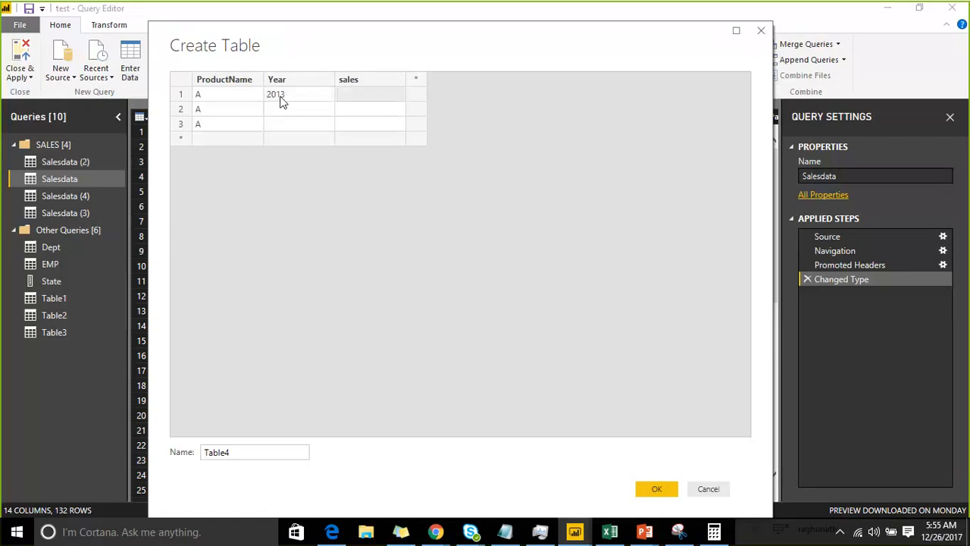
pyautogui.write('5000')
pyautogui.click(278, 112)
pyautogui.click(279, 112)
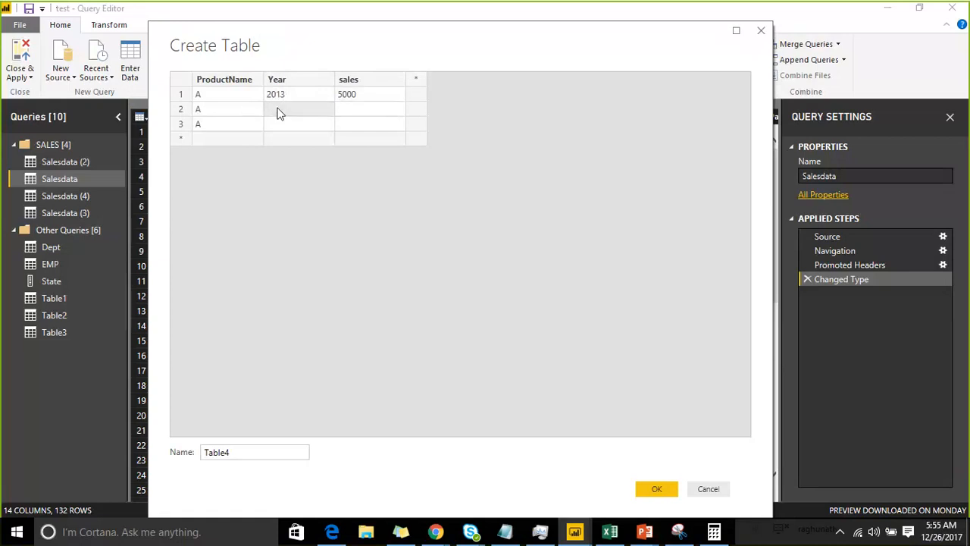
pyautogui.write('2014')
pyautogui.press('Tab')
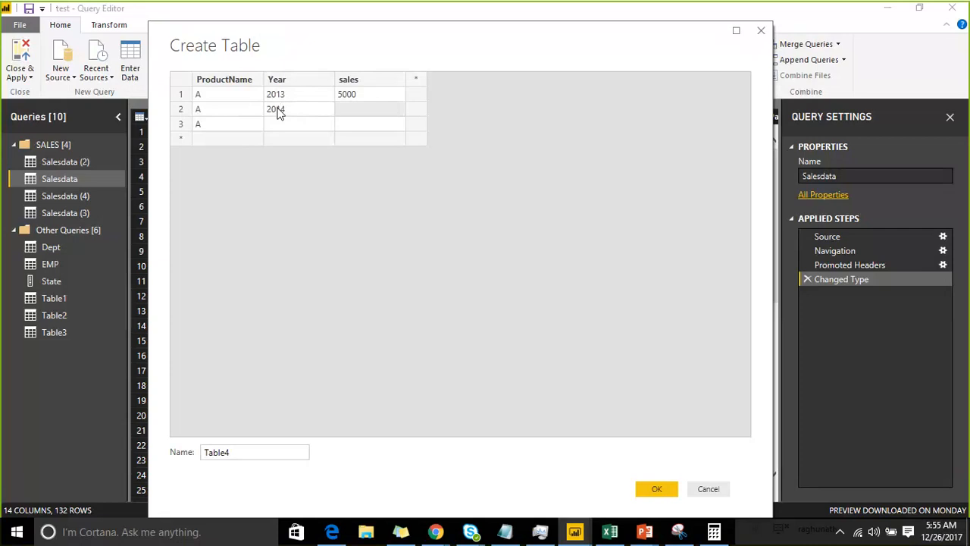
pyautogui.write('6000')
pyautogui.click(278, 126)
pyautogui.write('2015')
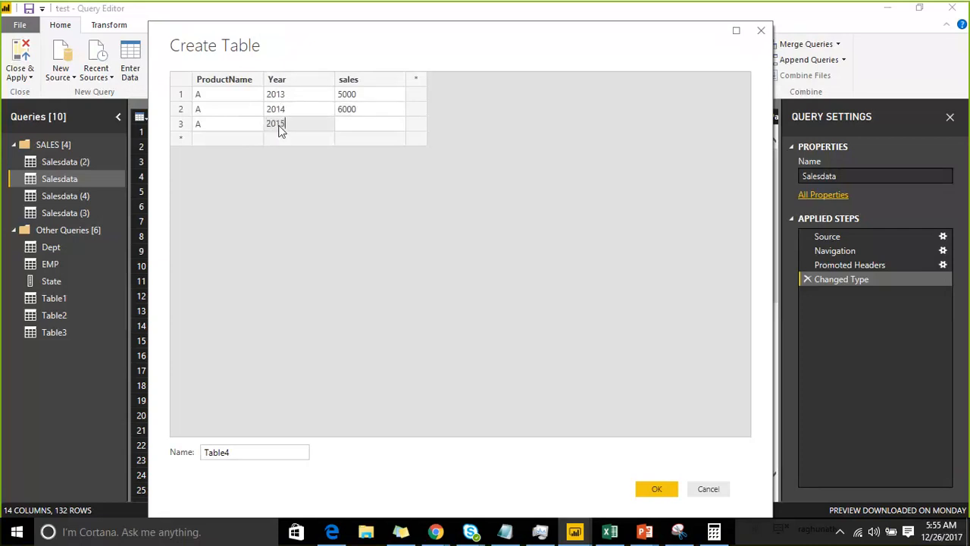
pyautogui.press('Tab')
pyautogui.write('7')
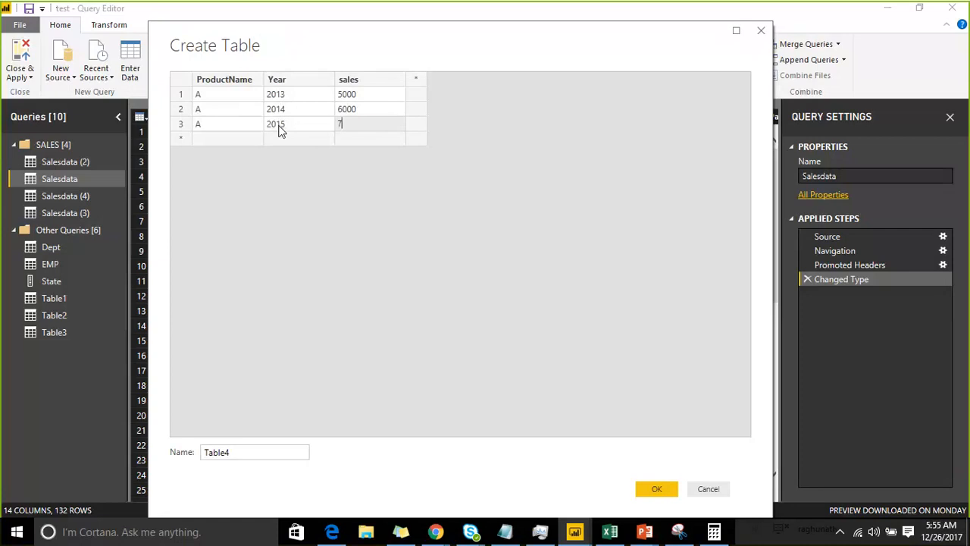
pyautogui.write('000')
# Add two product B rows: 2014 with sales of 5000 and 2015 with sales of 3500
pyautogui.click(237, 141)
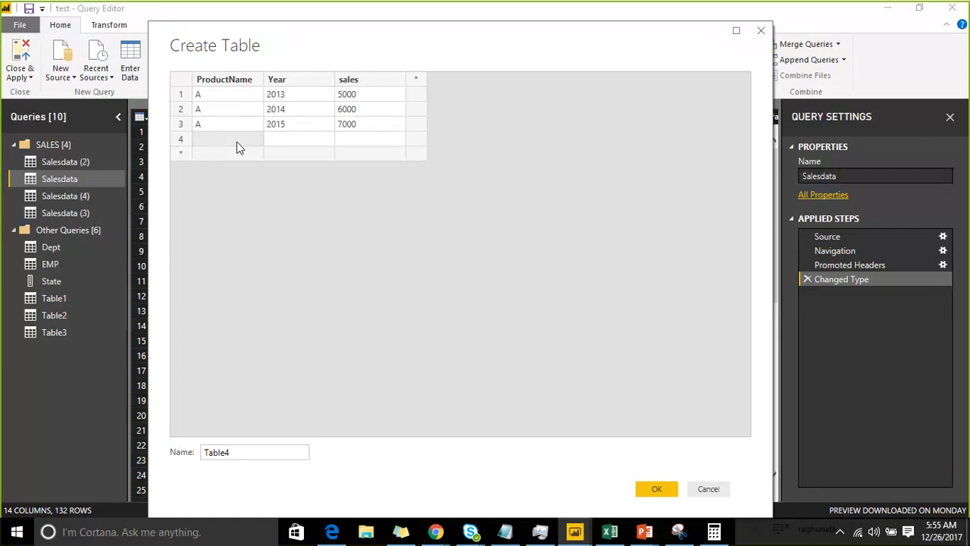
pyautogui.write('B')
pyautogui.press('Tab')
pyautogui.write('20')
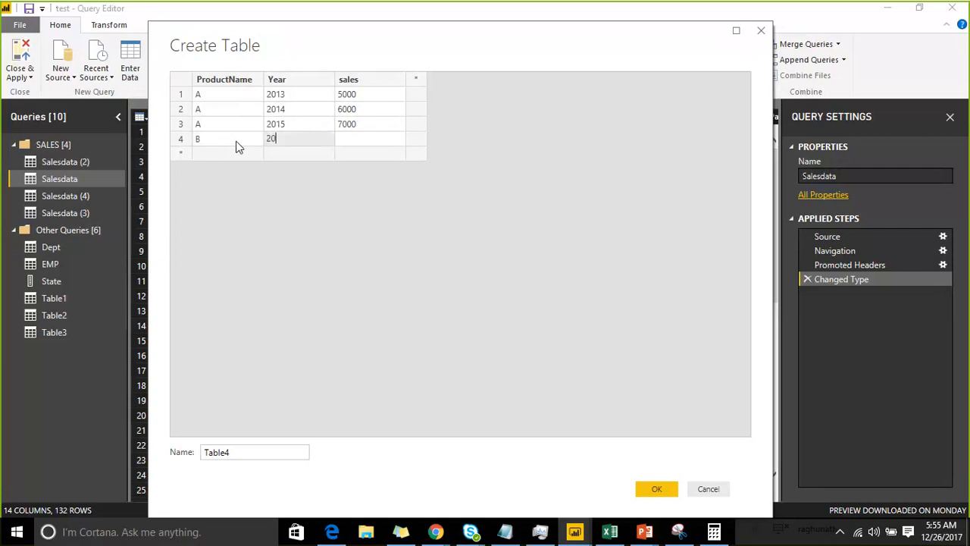
pyautogui.write('14')
pyautogui.press('Tab')
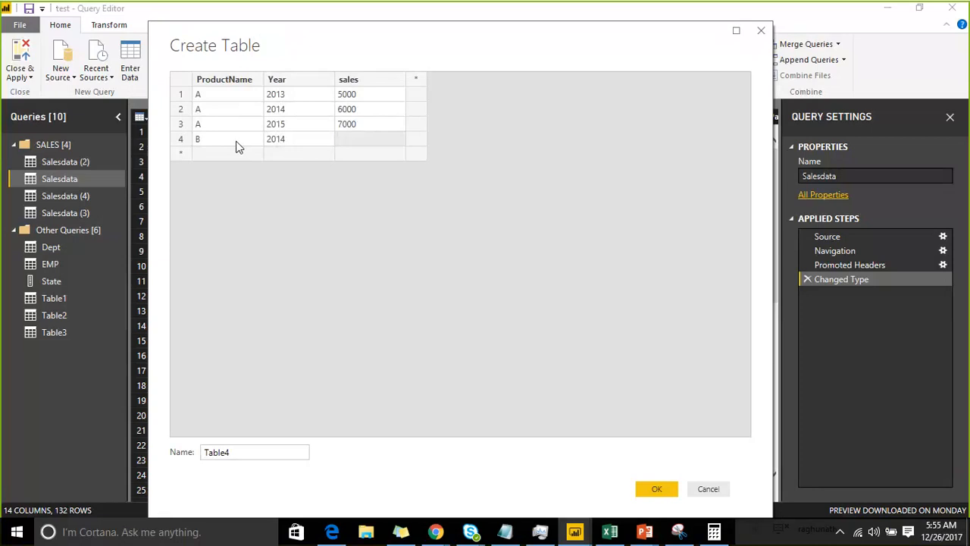
pyautogui.write('5000')
pyautogui.click(197, 151)
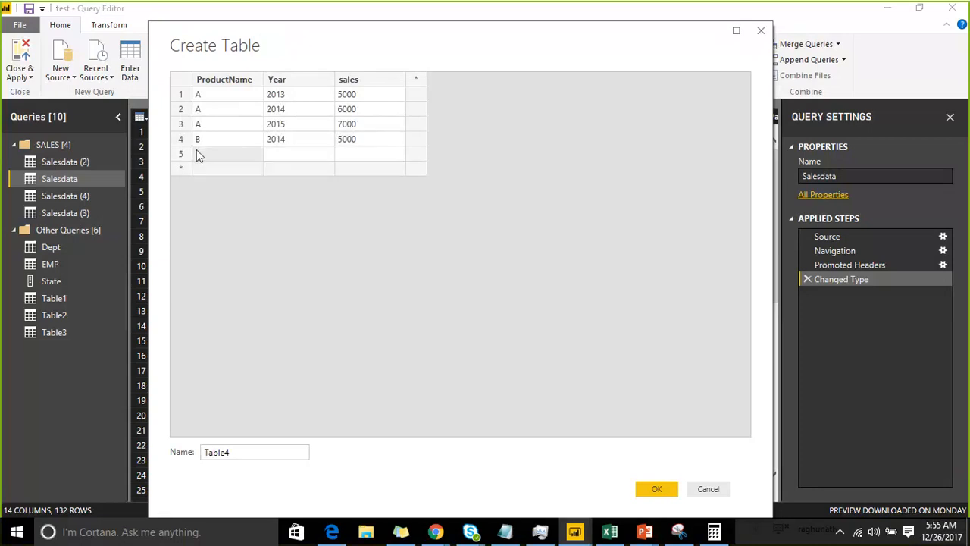
pyautogui.press('Tab')
pyautogui.write('2015')
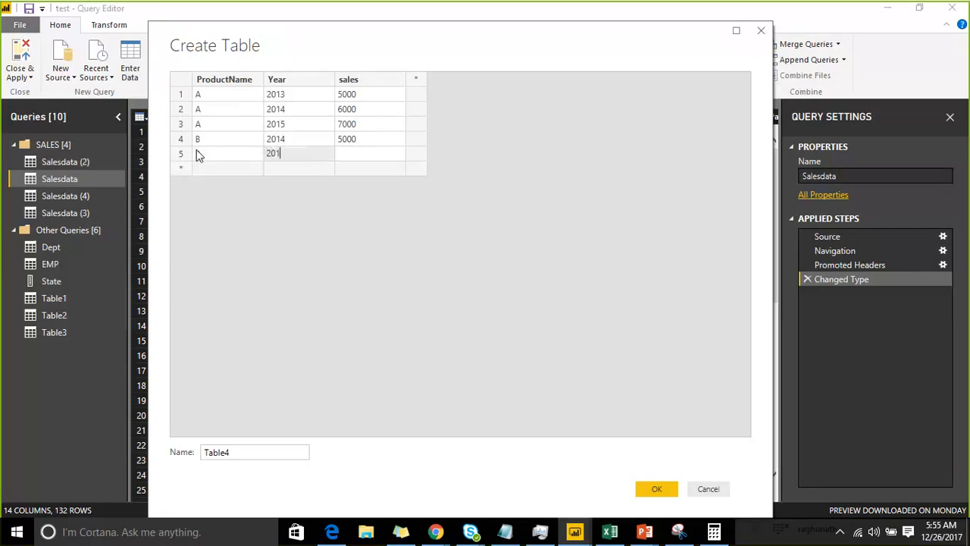
pyautogui.press('Tab')
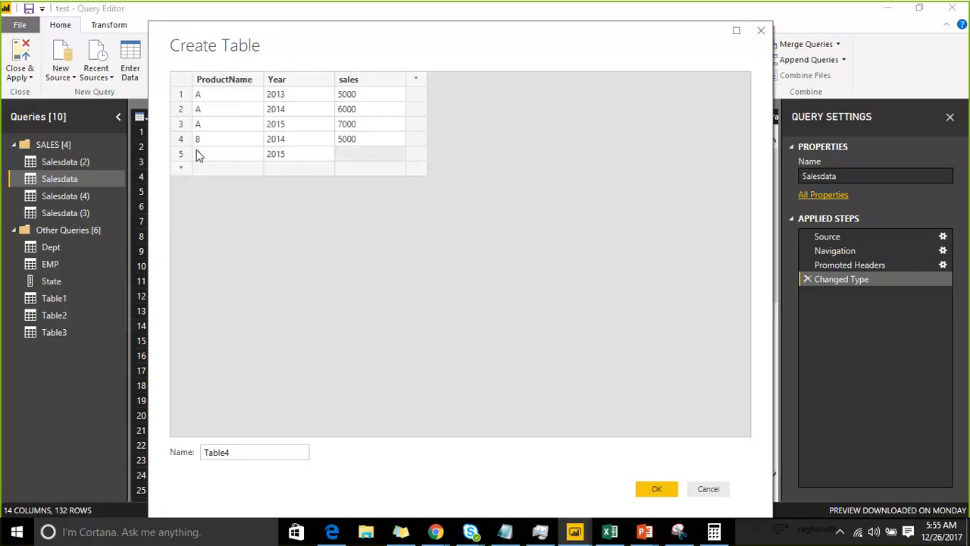
pyautogui.write('35000')
pyautogui.press('BackSpace')
# Add two product C rows, 2016 with sales 4000 and 2017 with sales 5000, and create the table
pyautogui.click(209, 174)
pyautogui.write('C')
pyautogui.press('Tab')
pyautogui.write('201')
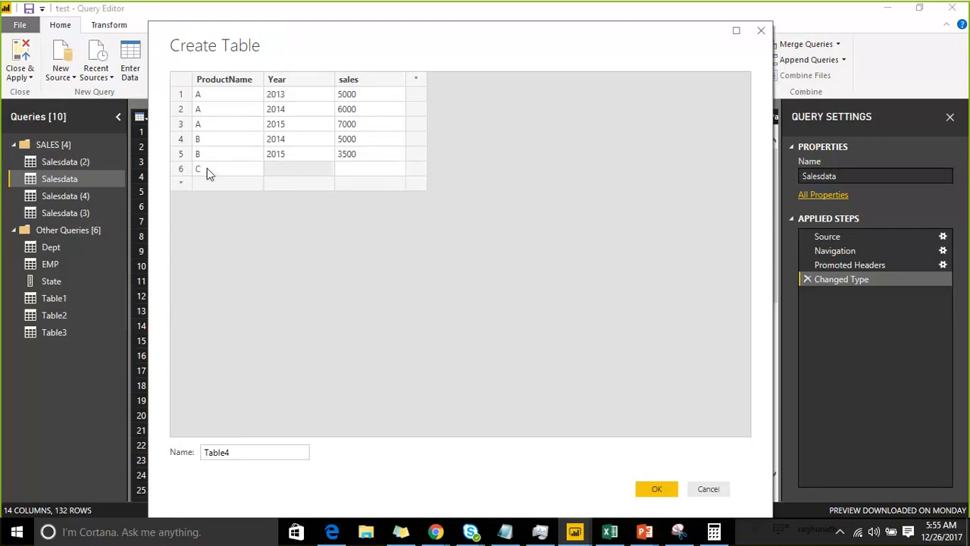
pyautogui.write('6')
pyautogui.press('Tab')
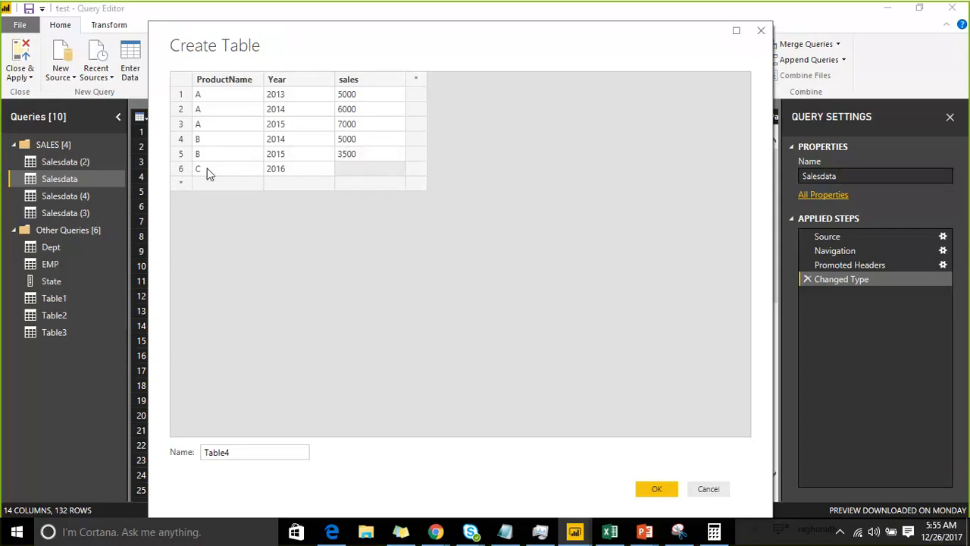
pyautogui.write('4000')
pyautogui.click(206, 182)
pyautogui.write('C')
pyautogui.press('Tab')
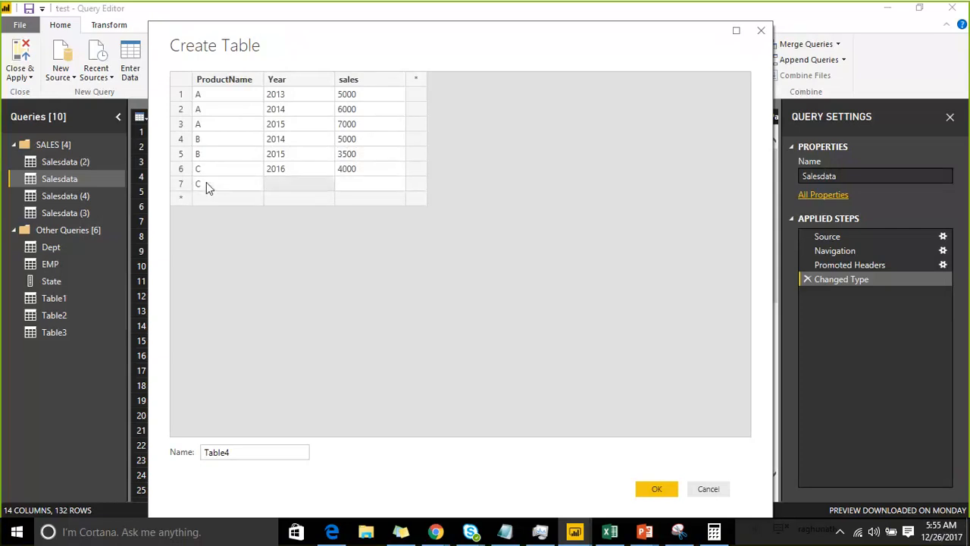
pyautogui.write('2017')
pyautogui.press('Tab')
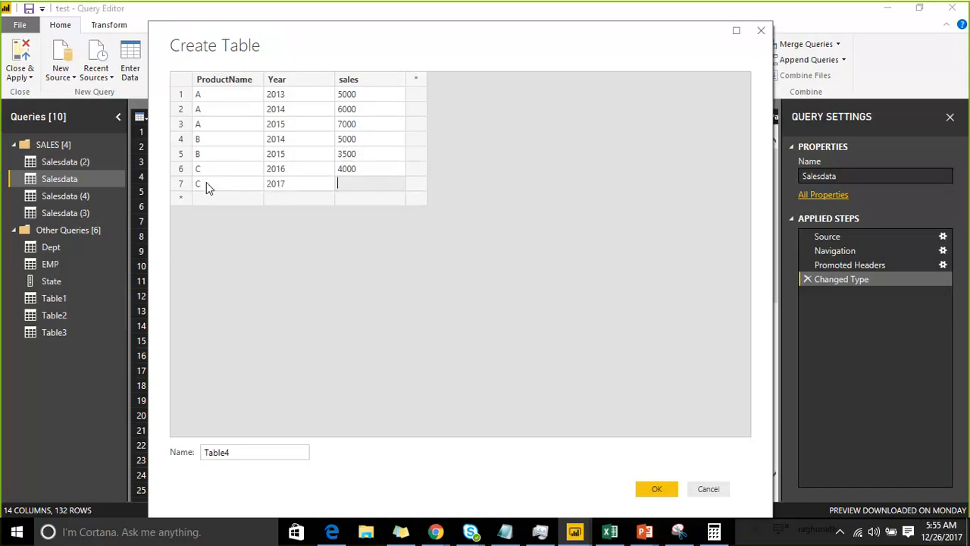
pyautogui.write('5000')
pyautogui.click(652, 493)
pyautogui.click(653, 489)
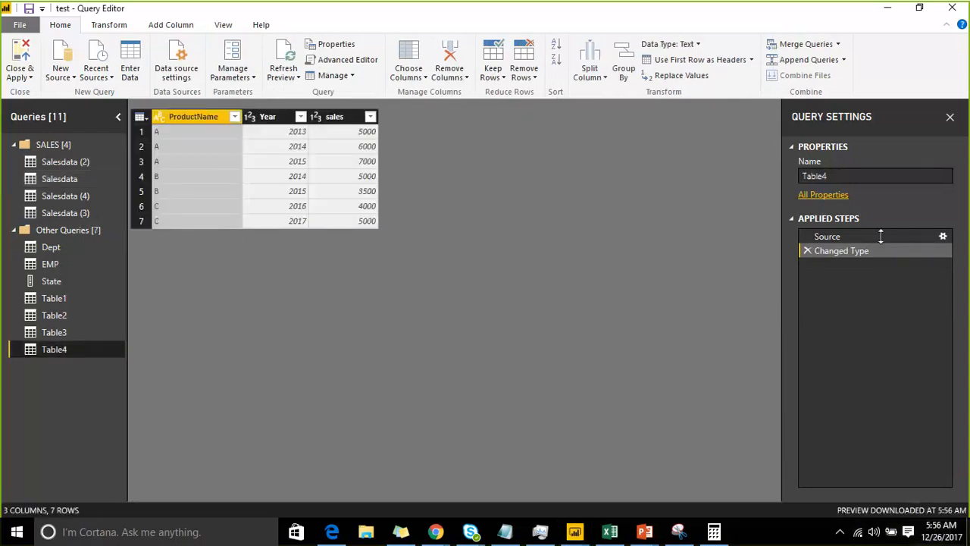
# Edit the source data of Table4 so that the Year in the last product C row is 2014
pyautogui.click(944, 238)
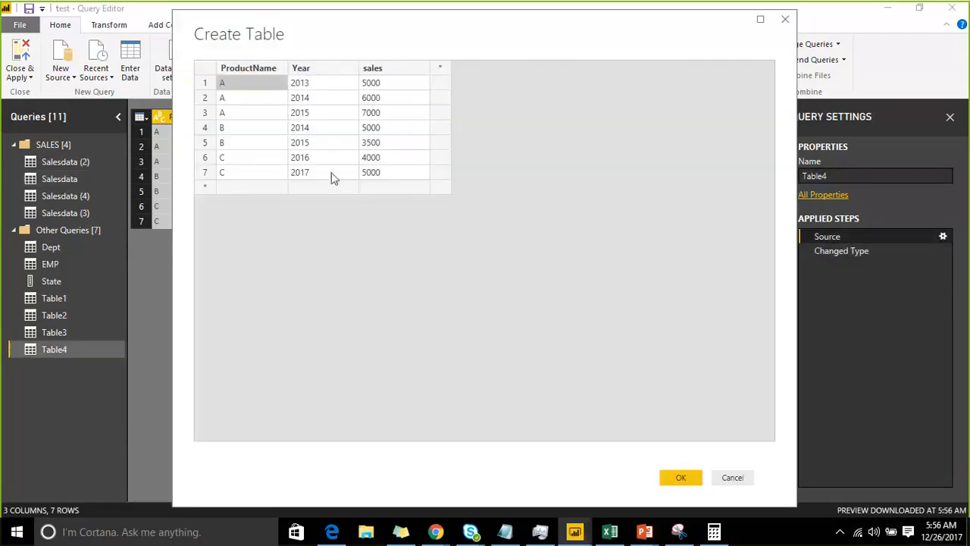
pyautogui.doubleClick(327, 172)
pyautogui.write('201')
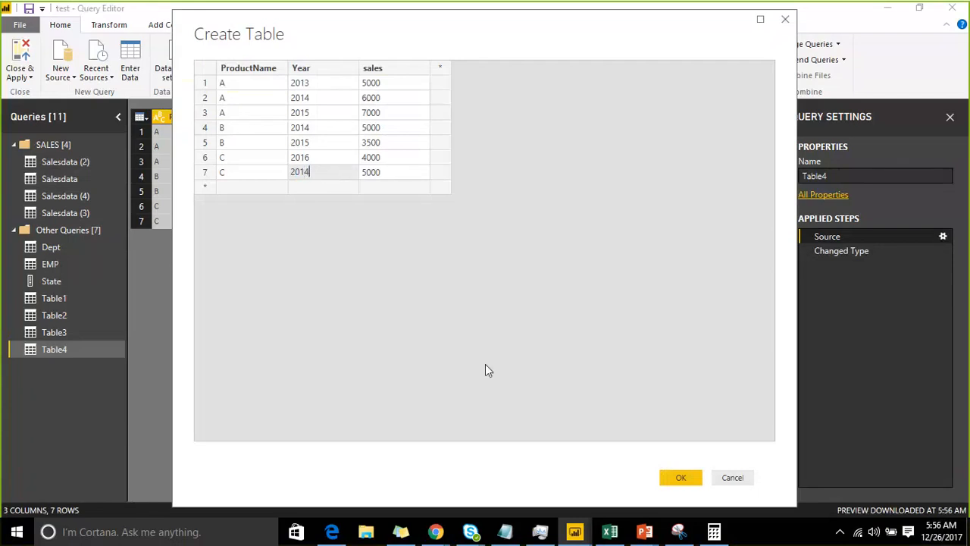
pyautogui.click(673, 476)
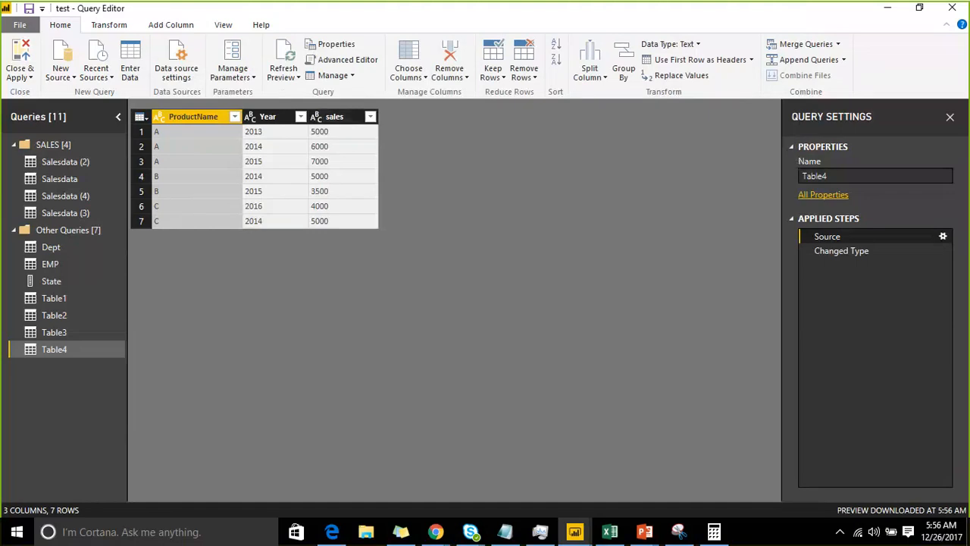
# Start annotating and draw three slanted freehand lines beside the Table4 preview as sample rows
pyautogui.click(809, 20)
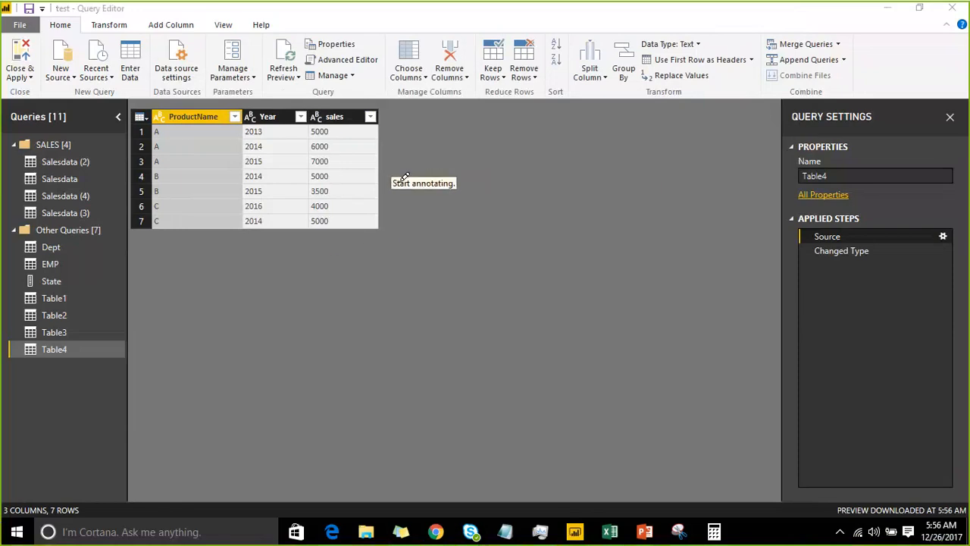
pyautogui.moveTo(398, 183); pyautogui.dragTo(489, 171)
pyautogui.moveTo(408, 210); pyautogui.dragTo(517, 185)
pyautogui.moveTo(411, 251); pyautogui.dragTo(533, 226)
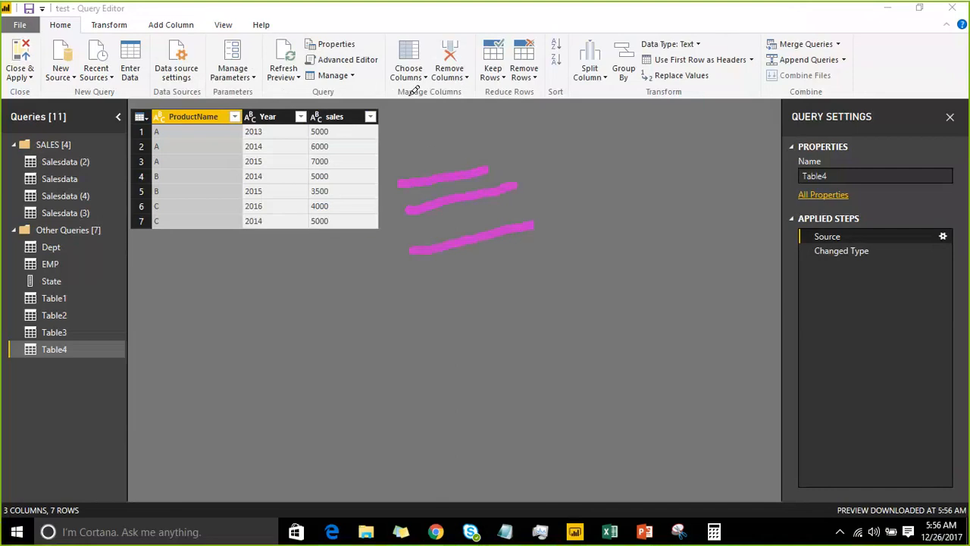
# Handwrite column headings above the sample lines: an angled mark, the letters D, P and S, and a dash
pyautogui.moveTo(413, 86)
pyautogui.mouseDown()
pyautogui.moveTo(430, 121)
pyautogui.moveTo(421, 72)
pyautogui.moveTo(457, 114)
pyautogui.mouseUp()
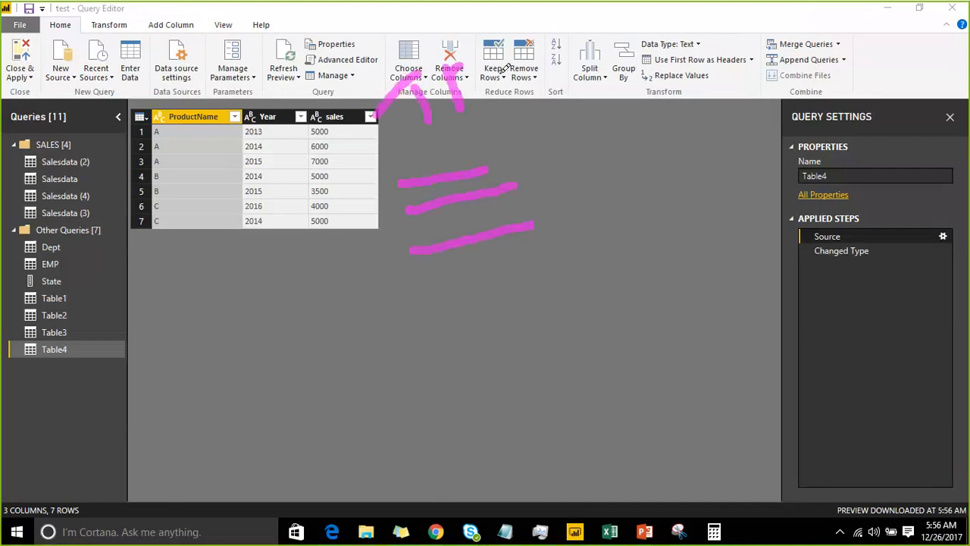
pyautogui.moveTo(454, 70); pyautogui.dragTo(464, 113)
pyautogui.moveTo(558, 43)
pyautogui.mouseDown()
pyautogui.moveTo(561, 91)
pyautogui.moveTo(567, 64)
pyautogui.mouseUp()
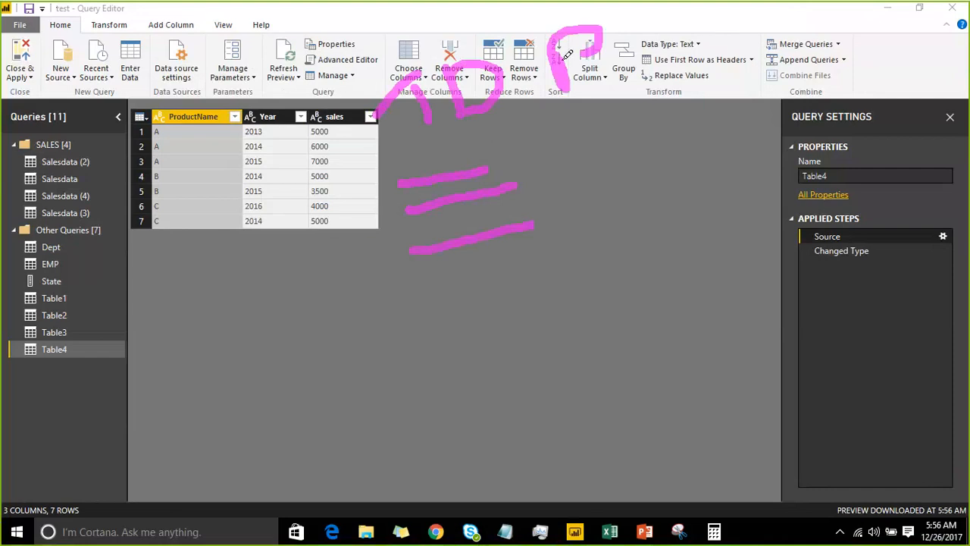
pyautogui.moveTo(699, 18)
pyautogui.mouseDown()
pyautogui.moveTo(702, 57)
pyautogui.moveTo(690, 69)
pyautogui.mouseUp()
pyautogui.moveTo(779, 39); pyautogui.dragTo(837, 23)
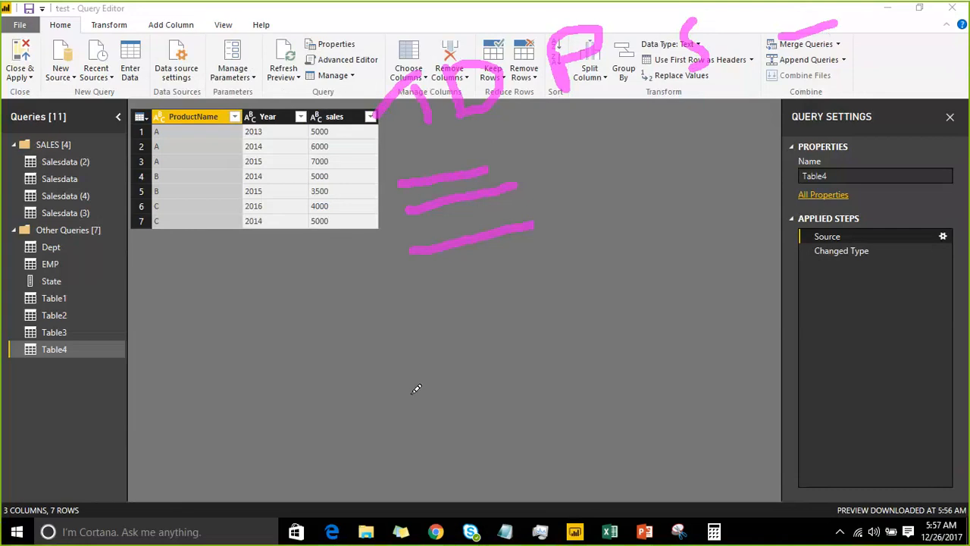
# Extend the sample rows downward with six more short slanted freehand lines
pyautogui.moveTo(436, 270); pyautogui.dragTo(494, 256)
pyautogui.moveTo(457, 296); pyautogui.dragTo(502, 276)
pyautogui.moveTo(476, 321); pyautogui.dragTo(519, 301)
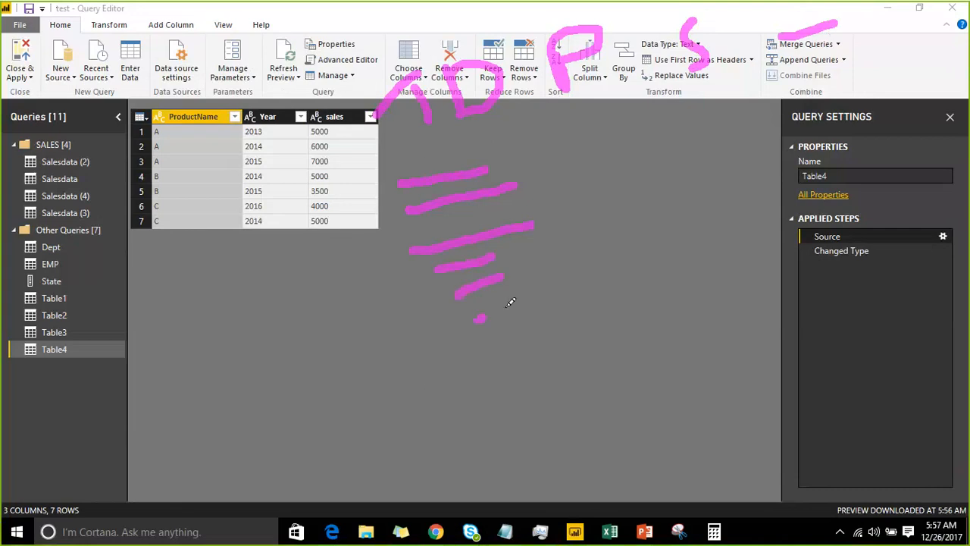
pyautogui.moveTo(485, 357); pyautogui.dragTo(531, 338)
pyautogui.moveTo(503, 395); pyautogui.dragTo(532, 377)
pyautogui.click(517, 430)
pyautogui.moveTo(518, 430); pyautogui.dragTo(576, 419)
# Handwrite the row quantity "10 LACH" diagonally beside the sample rows
pyautogui.moveTo(614, 230); pyautogui.dragTo(637, 275)
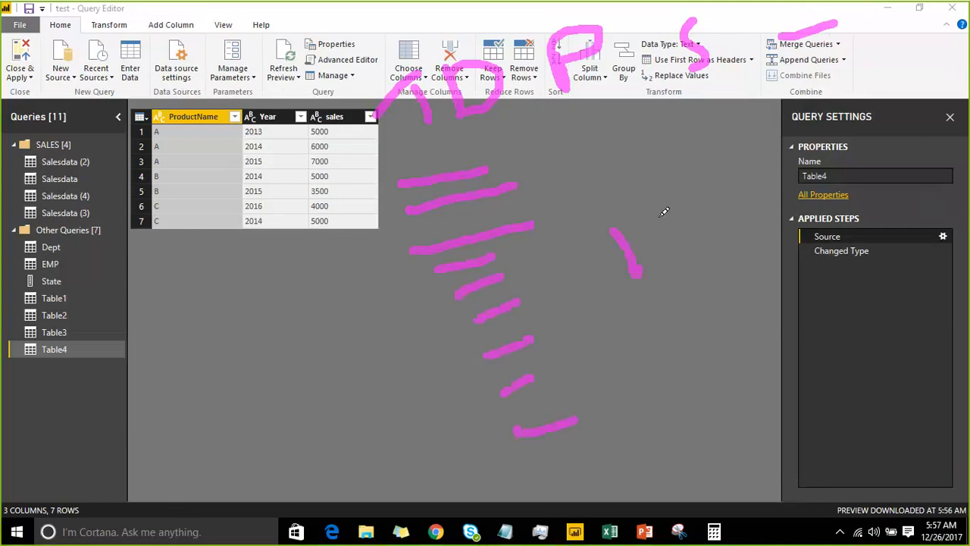
pyautogui.moveTo(653, 200)
pyautogui.mouseDown()
pyautogui.moveTo(660, 220)
pyautogui.moveTo(654, 199)
pyautogui.mouseUp()
pyautogui.moveTo(690, 135)
pyautogui.mouseDown()
pyautogui.moveTo(734, 155)
pyautogui.moveTo(725, 122)
pyautogui.moveTo(729, 138)
pyautogui.mouseUp()
pyautogui.moveTo(798, 100)
pyautogui.mouseDown()
pyautogui.moveTo(782, 135)
pyautogui.moveTo(806, 146)
pyautogui.mouseUp()
pyautogui.moveTo(813, 85); pyautogui.dragTo(821, 126)
pyautogui.moveTo(822, 115)
pyautogui.mouseDown()
pyautogui.moveTo(856, 78)
pyautogui.moveTo(869, 118)
pyautogui.mouseUp()
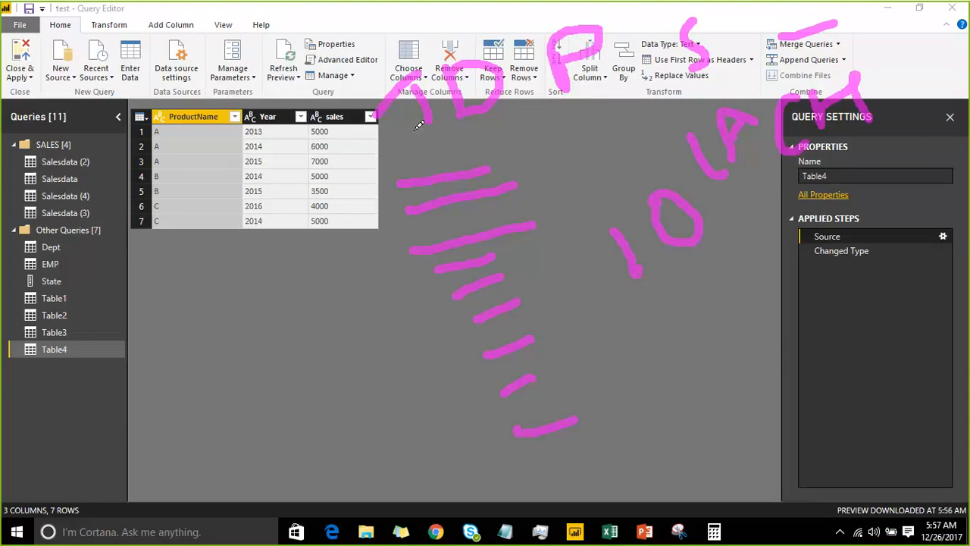
# Draw short freehand strokes below the table and across its last Year value, and clear all annotations
pyautogui.moveTo(128, 294); pyautogui.dragTo(153, 288)
pyautogui.moveTo(121, 323); pyautogui.dragTo(150, 319)
pyautogui.moveTo(126, 353); pyautogui.dragTo(146, 346)
pyautogui.moveTo(130, 398)
pyautogui.mouseDown()
pyautogui.moveTo(153, 390)
pyautogui.moveTo(166, 404)
pyautogui.mouseUp()
pyautogui.moveTo(155, 452); pyautogui.dragTo(174, 443)
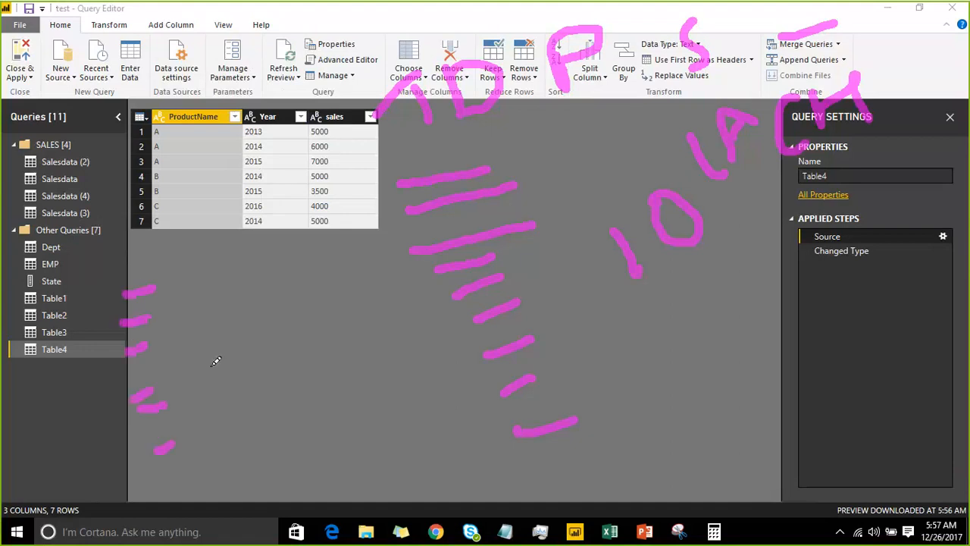
pyautogui.moveTo(189, 247); pyautogui.dragTo(210, 241)
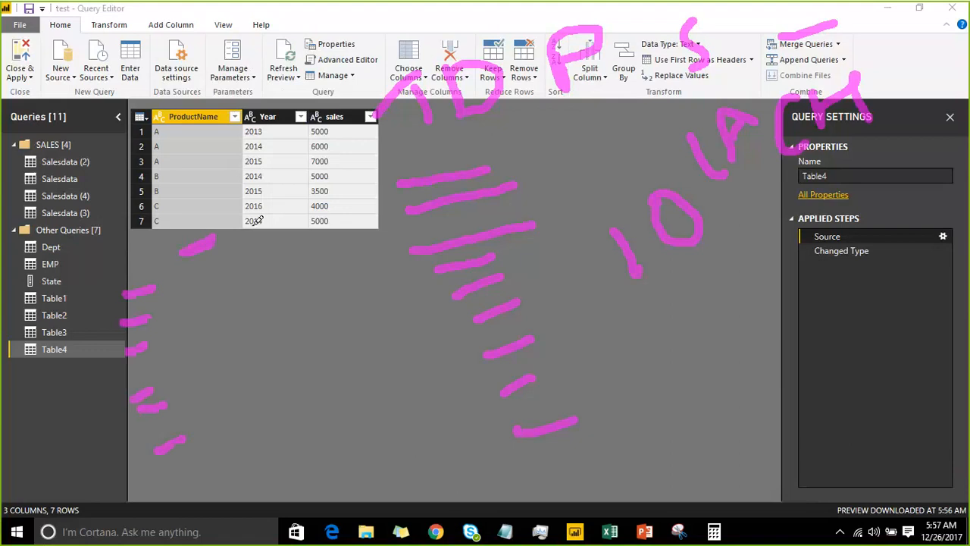
pyautogui.moveTo(248, 224); pyautogui.dragTo(278, 215)
pyautogui.press('Escape')
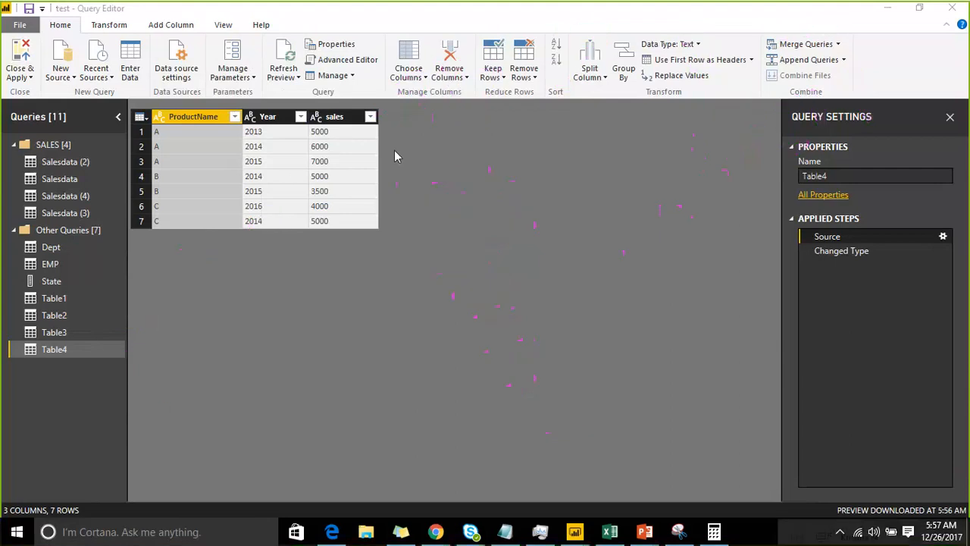
# Draw six short slanted magenta strokes running downward below the sales column with the annotation pen
pyautogui.click(759, 21)
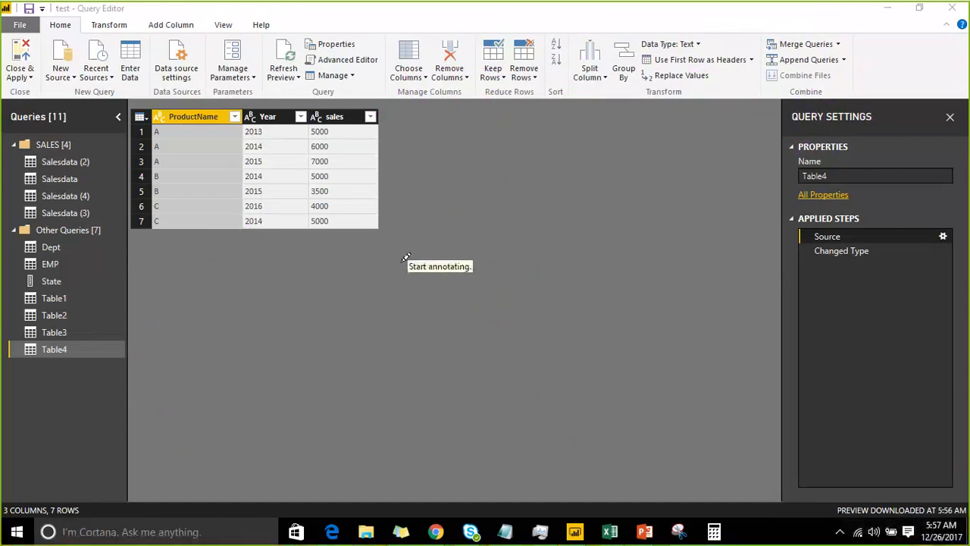
pyautogui.moveTo(297, 243); pyautogui.dragTo(347, 228)
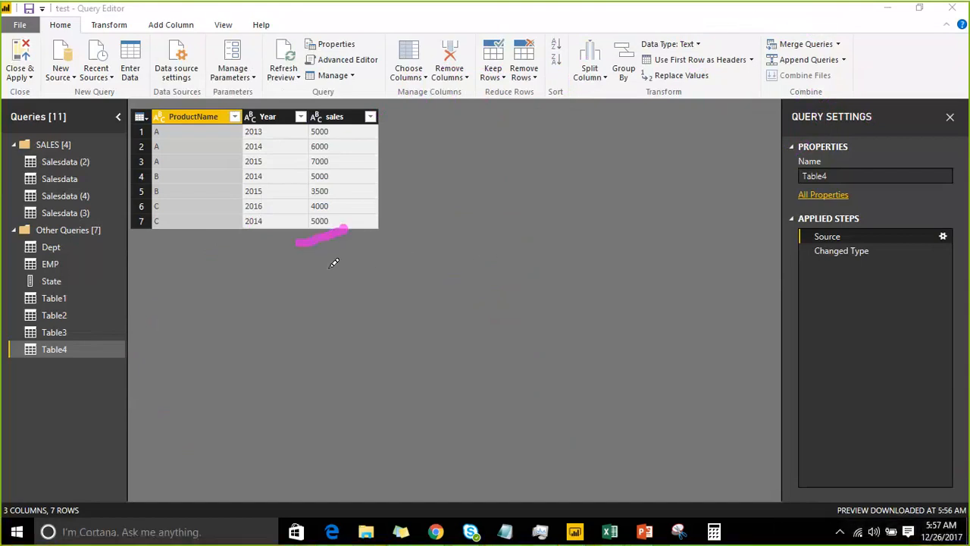
pyautogui.moveTo(310, 272); pyautogui.dragTo(350, 263)
pyautogui.moveTo(325, 291); pyautogui.dragTo(349, 284)
pyautogui.moveTo(339, 324); pyautogui.dragTo(374, 309)
pyautogui.moveTo(340, 383); pyautogui.dragTo(390, 358)
pyautogui.moveTo(361, 449); pyautogui.dragTo(414, 424)
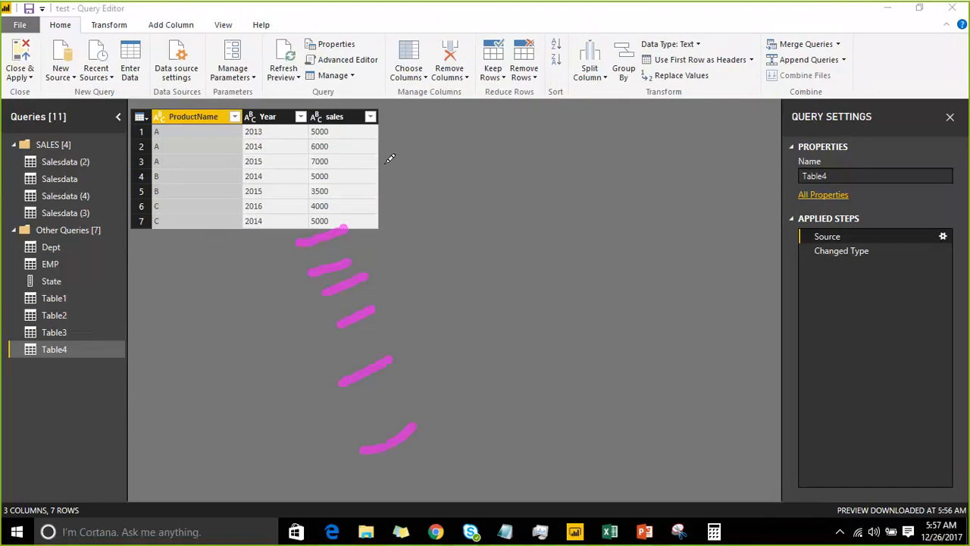
# Draw a dashed rising line and two crossing lines beside the table, circle the fourth sample stroke, and add a steep divider with an arrow across it
pyautogui.moveTo(367, 155); pyautogui.dragTo(367, 187)
pyautogui.moveTo(394, 157); pyautogui.dragTo(606, 57)
pyautogui.moveTo(378, 201); pyautogui.dragTo(667, 259)
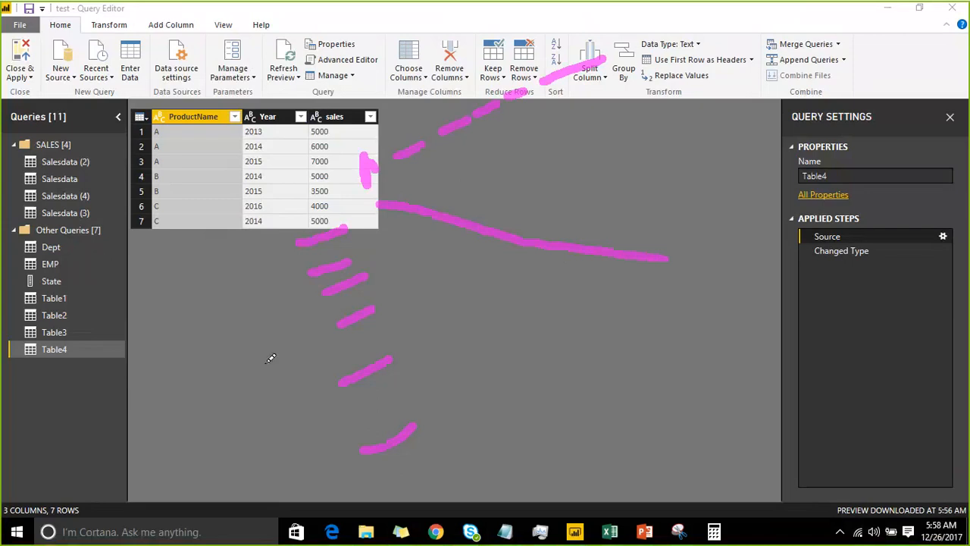
pyautogui.moveTo(333, 325)
pyautogui.mouseDown()
pyautogui.moveTo(400, 303)
pyautogui.moveTo(653, 177)
pyautogui.mouseUp()
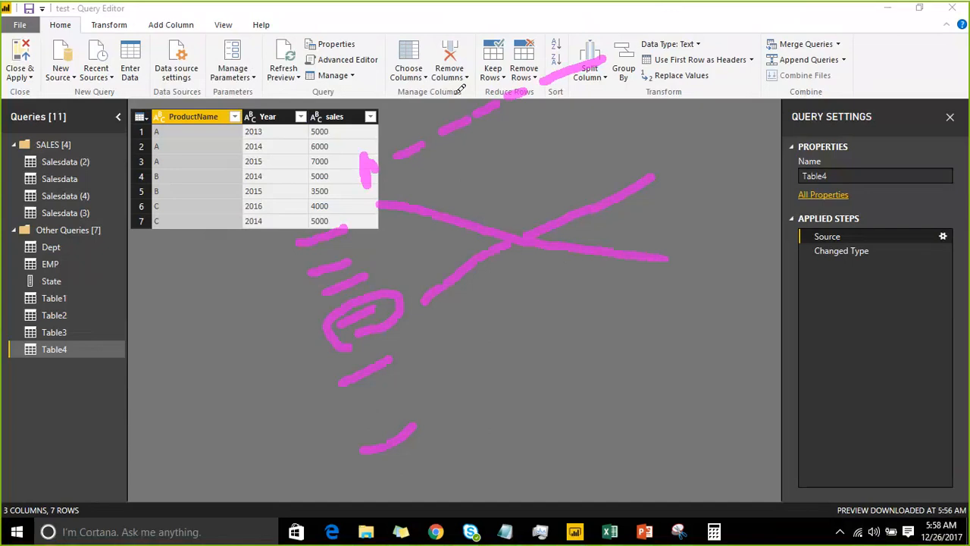
pyautogui.moveTo(663, 23); pyautogui.dragTo(754, 405)
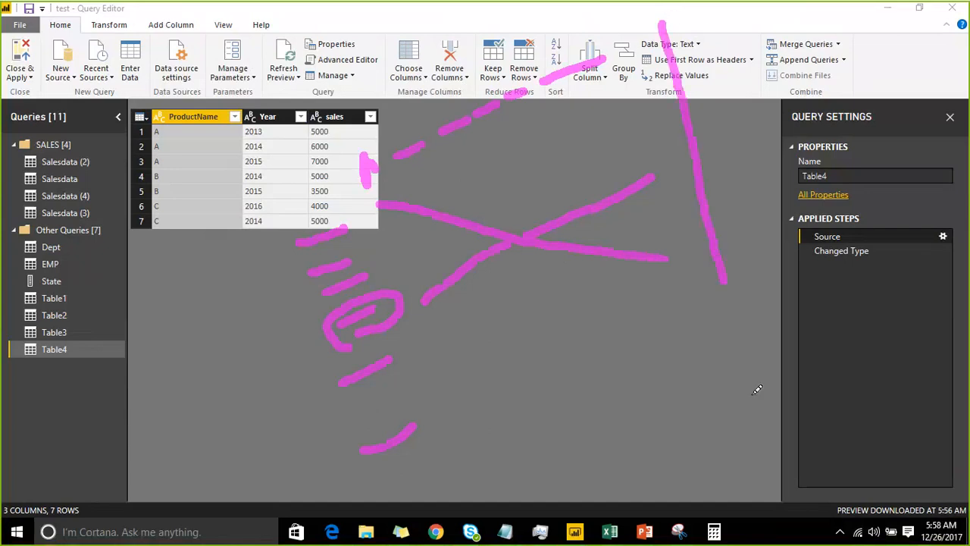
pyautogui.moveTo(808, 164)
pyautogui.mouseDown()
pyautogui.moveTo(684, 232)
pyautogui.moveTo(679, 242)
pyautogui.moveTo(709, 266)
pyautogui.mouseUp()
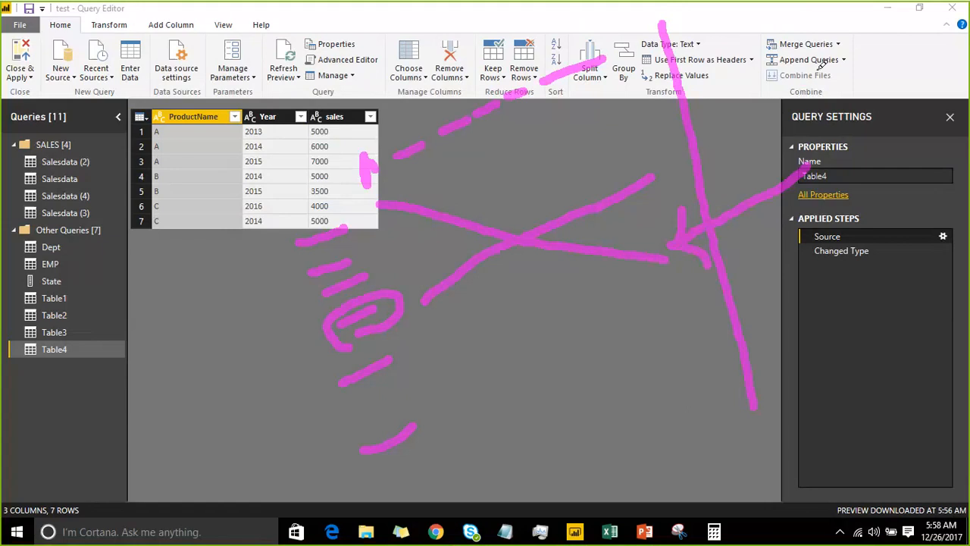
# Draw a descending series of short slanted strokes over the query settings and a dashed line rising from its upper end
pyautogui.moveTo(800, 85); pyautogui.dragTo(848, 57)
pyautogui.moveTo(813, 99); pyautogui.dragTo(845, 82)
pyautogui.moveTo(832, 115); pyautogui.dragTo(856, 104)
pyautogui.moveTo(837, 132)
pyautogui.mouseDown()
pyautogui.moveTo(866, 116)
pyautogui.moveTo(873, 148)
pyautogui.mouseUp()
pyautogui.moveTo(851, 188); pyautogui.dragTo(876, 178)
pyautogui.moveTo(859, 224); pyautogui.dragTo(891, 209)
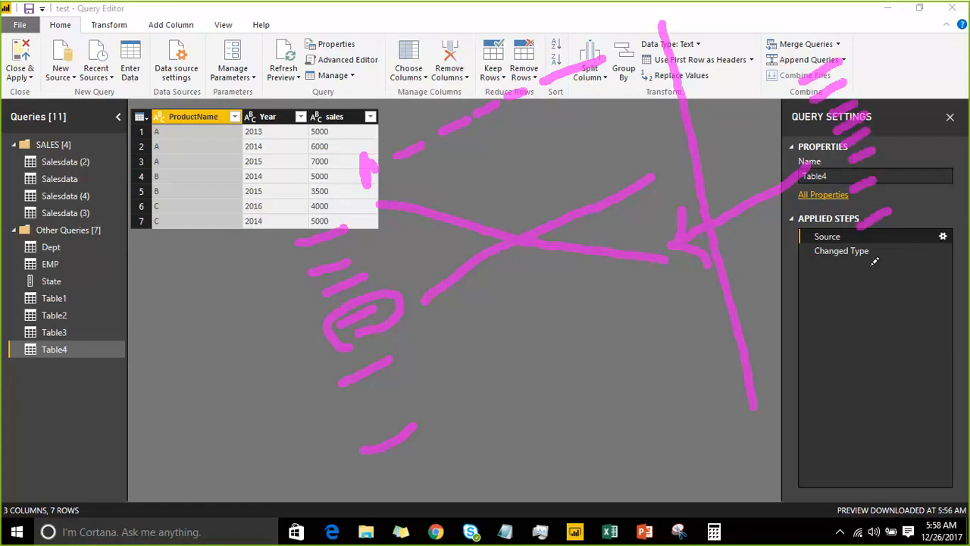
pyautogui.moveTo(868, 268); pyautogui.dragTo(889, 247)
pyautogui.moveTo(875, 299); pyautogui.dragTo(905, 275)
pyautogui.moveTo(875, 61); pyautogui.dragTo(959, 5)
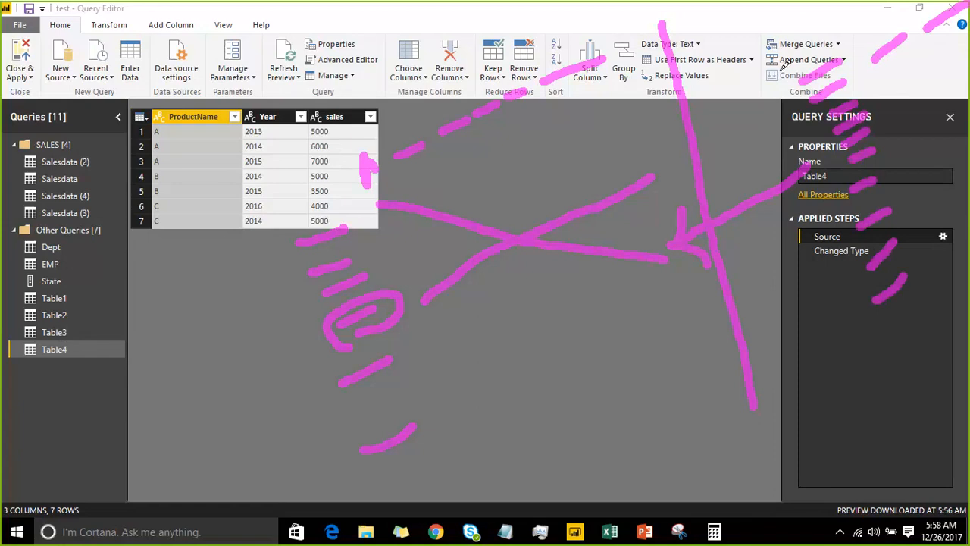
# Loop the query-settings strokes in red, draw a curved red arrow back to the dashed line, and put a red X over the crossing lines
pyautogui.moveTo(786, 65)
pyautogui.mouseDown()
pyautogui.moveTo(796, 177)
pyautogui.moveTo(888, 305)
pyautogui.moveTo(907, 152)
pyautogui.moveTo(879, 82)
pyautogui.moveTo(785, 61)
pyautogui.moveTo(788, 70)
pyautogui.mouseUp()
pyautogui.moveTo(679, 221)
pyautogui.mouseDown()
pyautogui.moveTo(668, 107)
pyautogui.moveTo(599, 14)
pyautogui.moveTo(559, 45)
pyautogui.moveTo(559, 60)
pyautogui.moveTo(582, 60)
pyautogui.mouseUp()
pyautogui.moveTo(413, 180)
pyautogui.mouseDown()
pyautogui.moveTo(598, 264)
pyautogui.moveTo(595, 273)
pyautogui.mouseUp()
pyautogui.moveTo(615, 120); pyautogui.dragTo(489, 345)
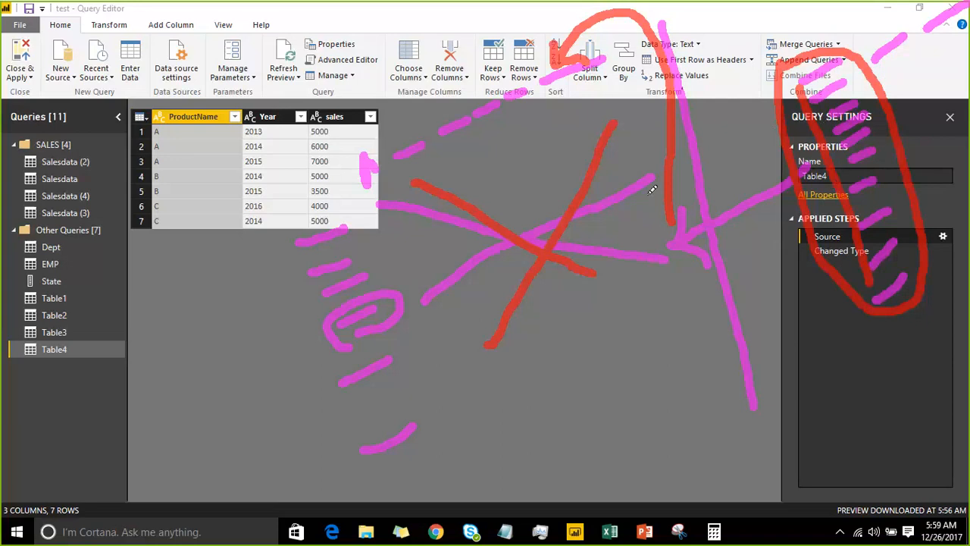
# Add red lines along the dashed line, a small arrow above the looped strokes, and diagonal strokes over the Year column and from the divider's end
pyautogui.moveTo(382, 140); pyautogui.dragTo(548, 54)
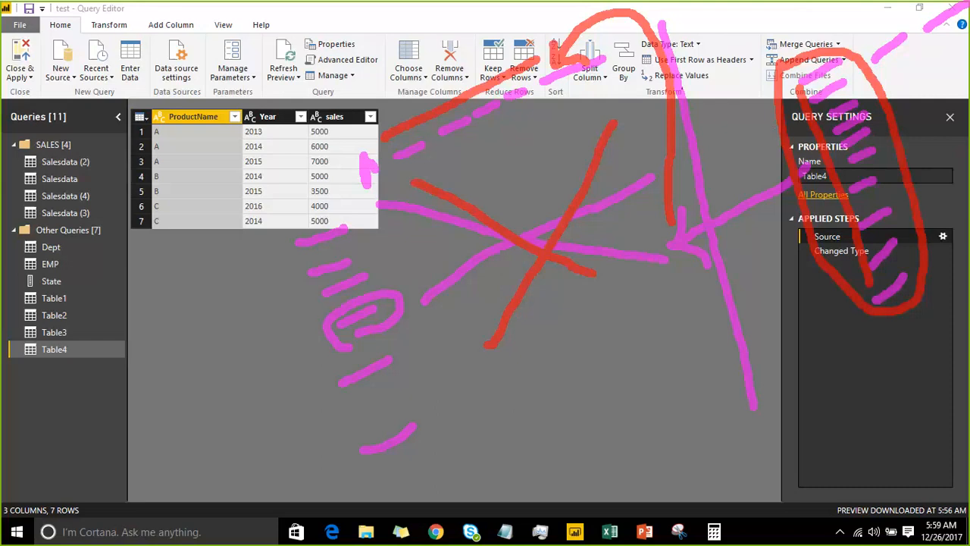
pyautogui.moveTo(786, 6)
pyautogui.mouseDown()
pyautogui.moveTo(788, 35)
pyautogui.moveTo(758, 23)
pyautogui.mouseUp()
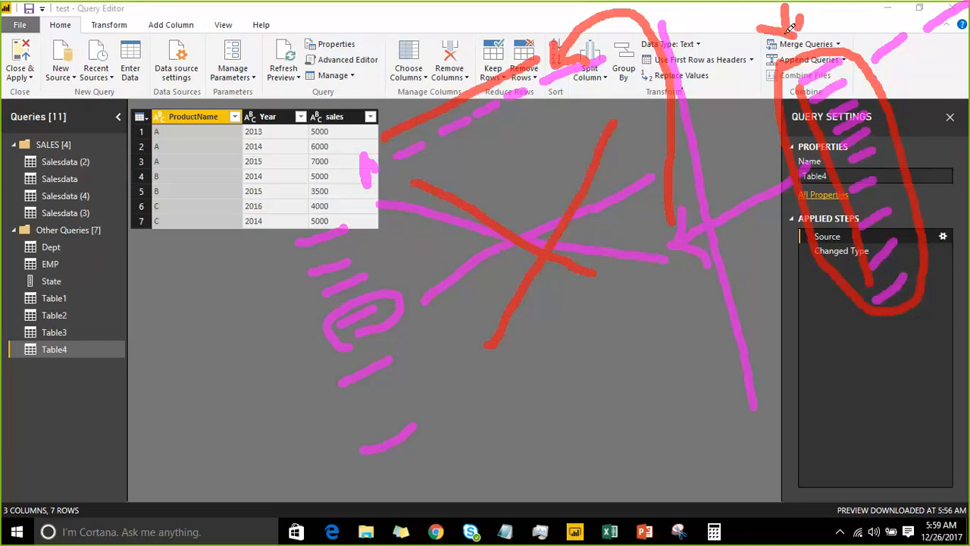
pyautogui.click(299, 245)
pyautogui.moveTo(402, 182); pyautogui.dragTo(599, 107)
pyautogui.moveTo(616, 94); pyautogui.dragTo(645, 76)
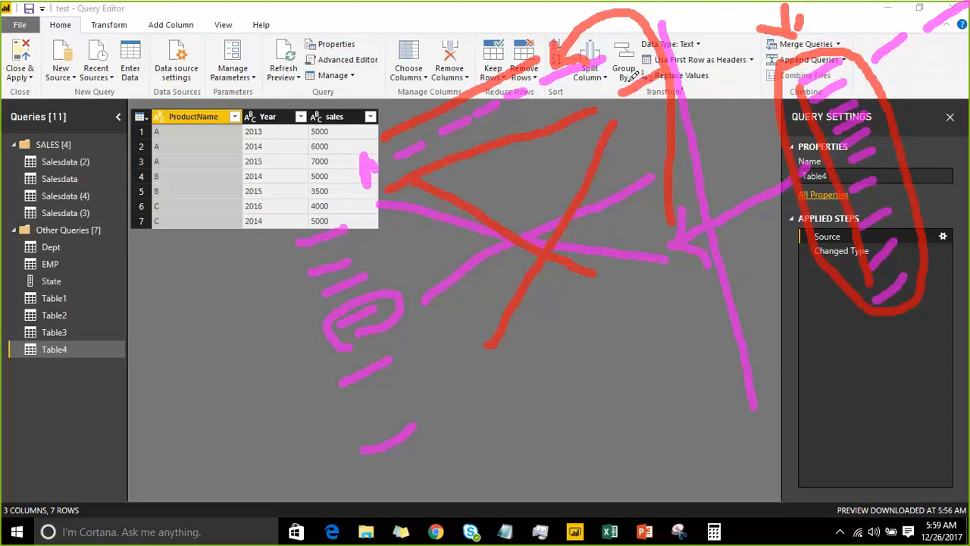
pyautogui.moveTo(265, 191)
pyautogui.mouseDown()
pyautogui.moveTo(314, 98)
pyautogui.moveTo(383, 30)
pyautogui.mouseUp()
pyautogui.moveTo(740, 411); pyautogui.dragTo(834, 267)
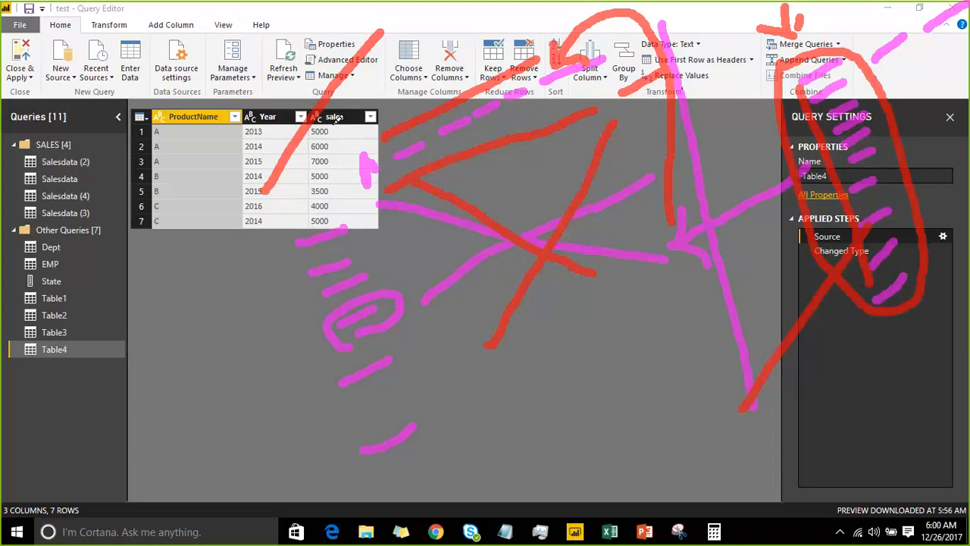
# Mark the sales and Year headers and the ProductName values with green freehand strokes
pyautogui.moveTo(334, 134); pyautogui.dragTo(471, 64)
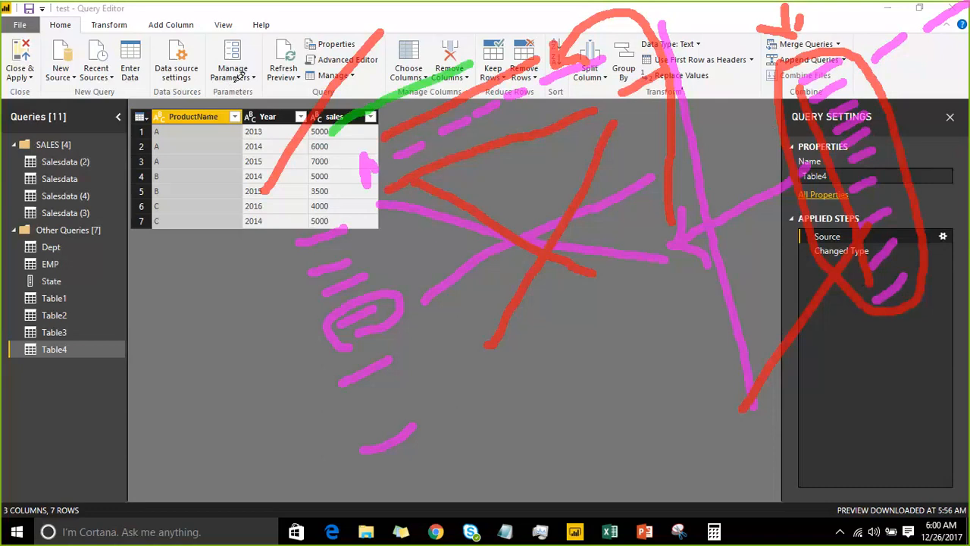
pyautogui.moveTo(169, 130); pyautogui.dragTo(176, 225)
pyautogui.moveTo(259, 118); pyautogui.dragTo(349, 109)
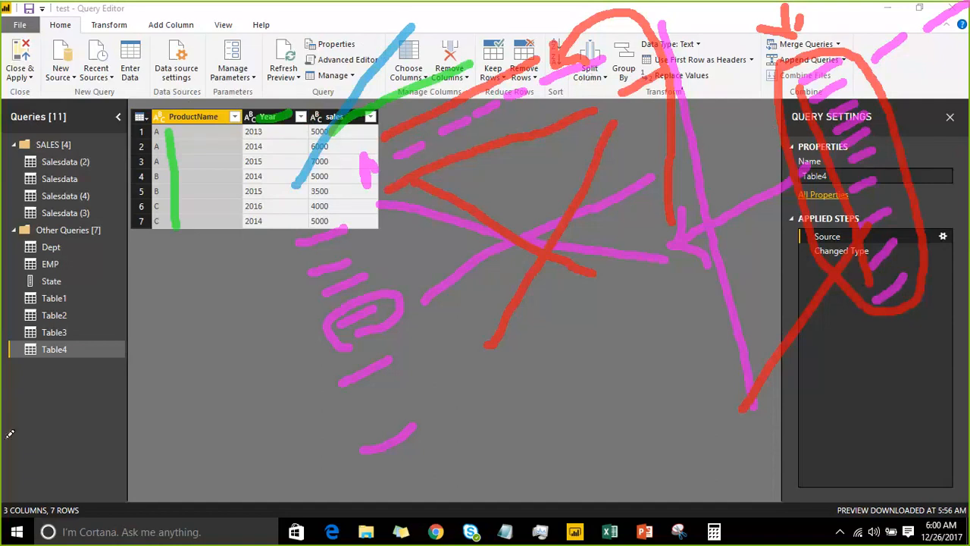
# Draw a large green check mark below the table and handwrite a short note in capitals beneath it
pyautogui.moveTo(84, 377)
pyautogui.mouseDown()
pyautogui.moveTo(114, 474)
pyautogui.moveTo(256, 407)
pyautogui.moveTo(292, 374)
pyautogui.mouseUp()
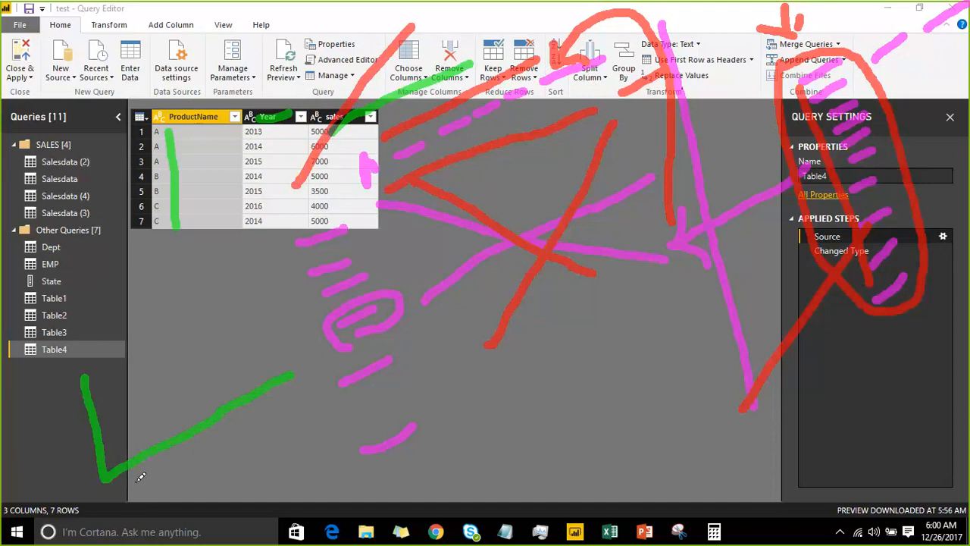
pyautogui.moveTo(137, 483); pyautogui.dragTo(117, 495)
pyautogui.moveTo(151, 466); pyautogui.dragTo(161, 485)
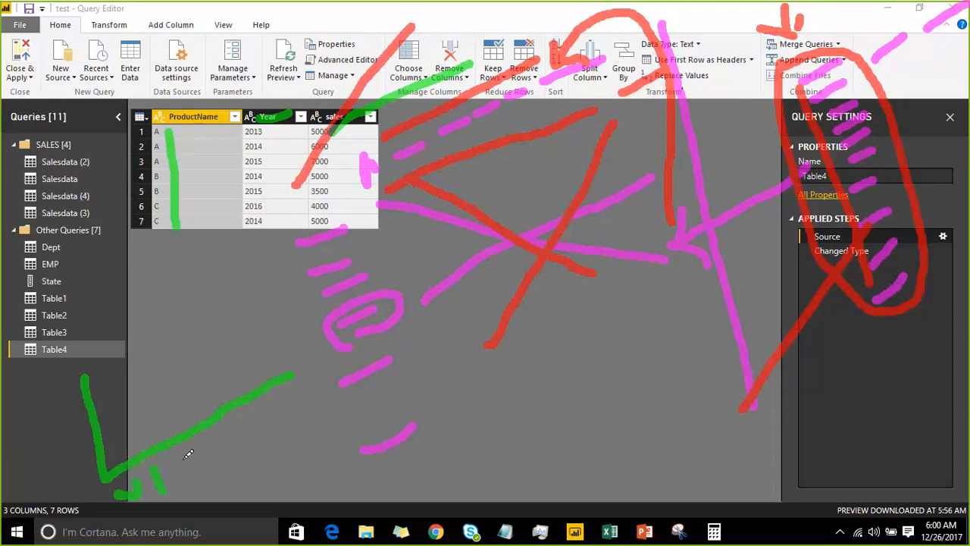
pyautogui.moveTo(184, 452)
pyautogui.mouseDown()
pyautogui.moveTo(193, 474)
pyautogui.moveTo(205, 451)
pyautogui.moveTo(213, 460)
pyautogui.moveTo(241, 435)
pyautogui.moveTo(234, 440)
pyautogui.mouseUp()
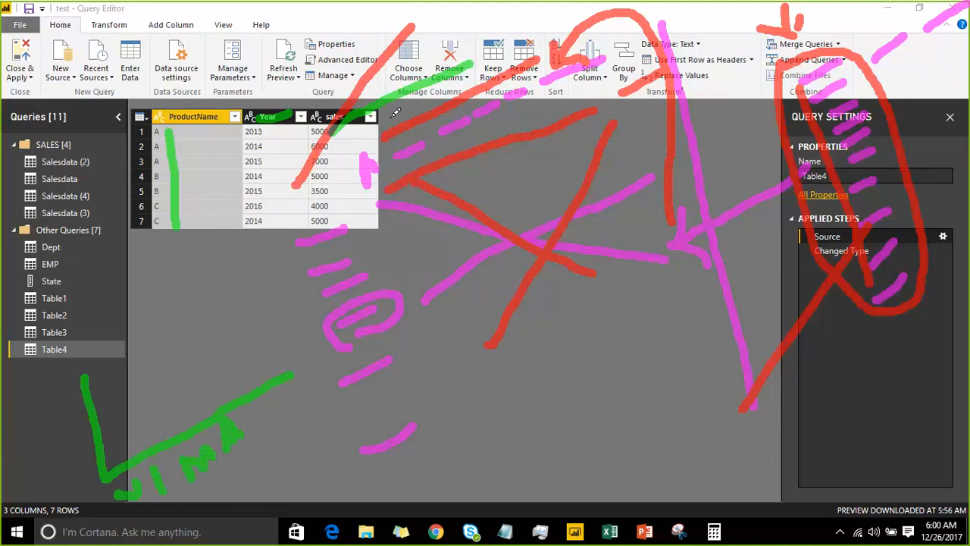
# Draw green slanted strokes beside the table, a narrow loop from the sales column, and a large loop around the drawings
pyautogui.moveTo(459, 299)
pyautogui.mouseDown()
pyautogui.moveTo(504, 359)
pyautogui.moveTo(512, 413)
pyautogui.mouseUp()
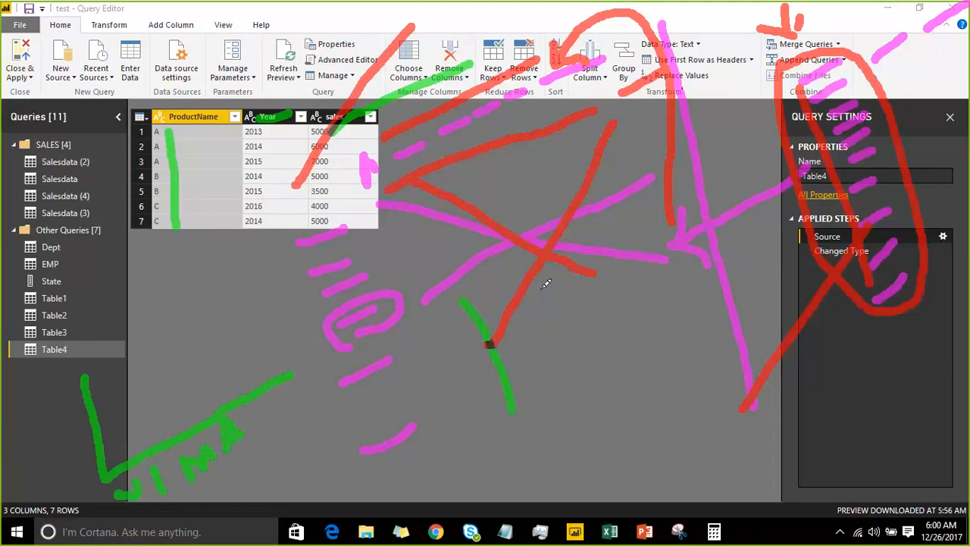
pyautogui.moveTo(539, 284); pyautogui.dragTo(578, 374)
pyautogui.moveTo(615, 269); pyautogui.dragTo(643, 339)
pyautogui.moveTo(653, 263); pyautogui.dragTo(684, 324)
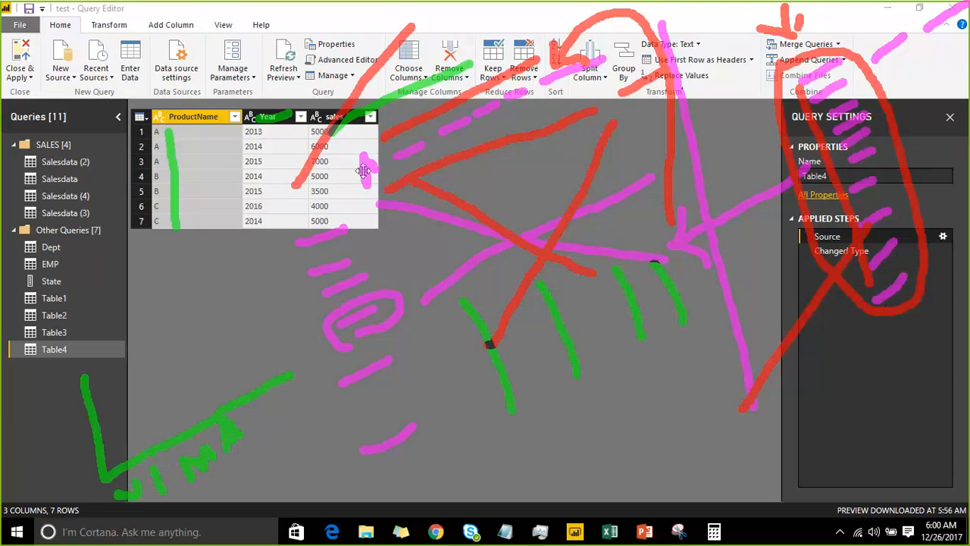
pyautogui.moveTo(370, 226)
pyautogui.mouseDown()
pyautogui.moveTo(436, 157)
pyautogui.moveTo(516, 400)
pyautogui.moveTo(420, 297)
pyautogui.moveTo(378, 202)
pyautogui.mouseUp()
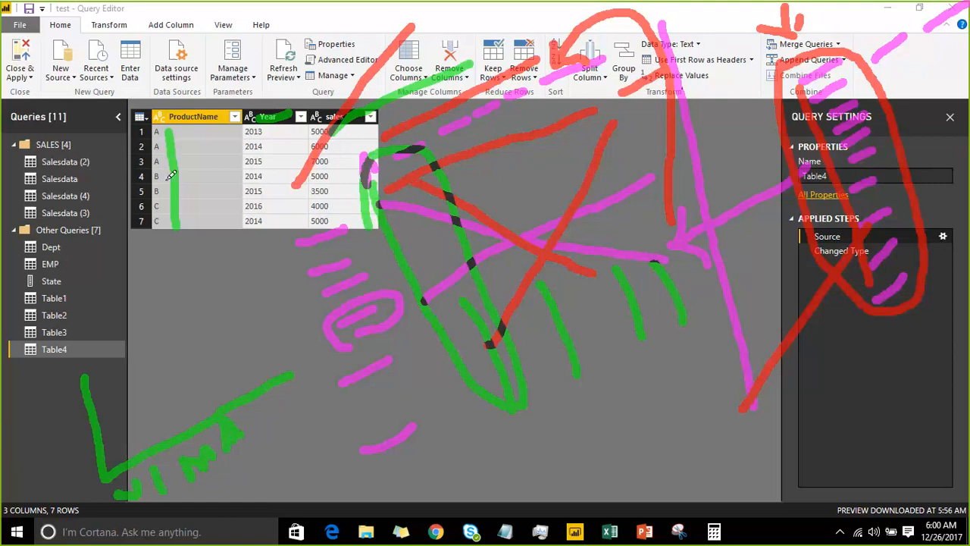
pyautogui.moveTo(252, 201)
pyautogui.mouseDown()
pyautogui.moveTo(343, 59)
pyautogui.moveTo(590, 15)
pyautogui.moveTo(776, 306)
pyautogui.moveTo(579, 500)
pyautogui.moveTo(458, 492)
pyautogui.moveTo(364, 447)
pyautogui.moveTo(252, 198)
pyautogui.mouseUp()
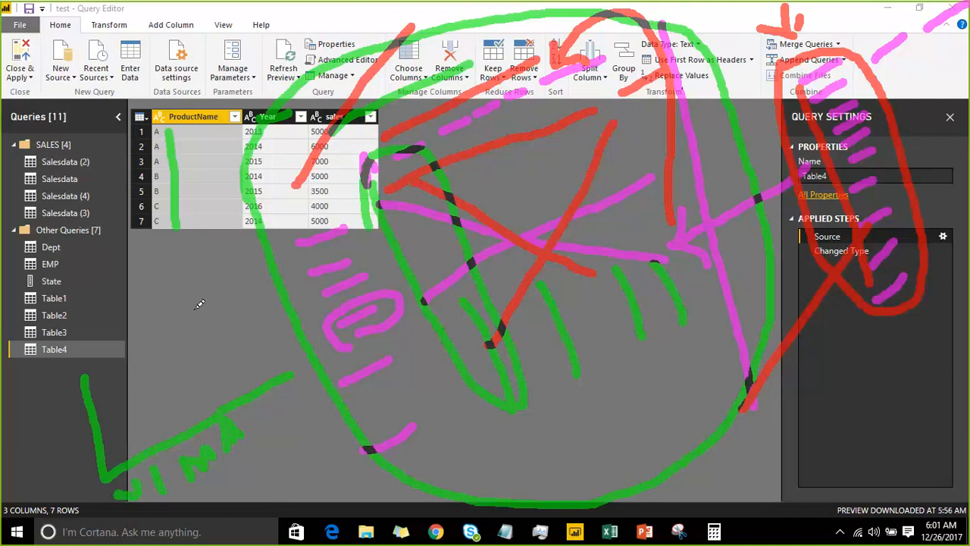
# Draw green arrows from the large loop outward and to the query-settings strokes, and add check marks inside the loop and beside those strokes
pyautogui.moveTo(276, 296); pyautogui.dragTo(168, 329)
pyautogui.moveTo(185, 288)
pyautogui.mouseDown()
pyautogui.moveTo(166, 329)
pyautogui.moveTo(213, 366)
pyautogui.mouseUp()
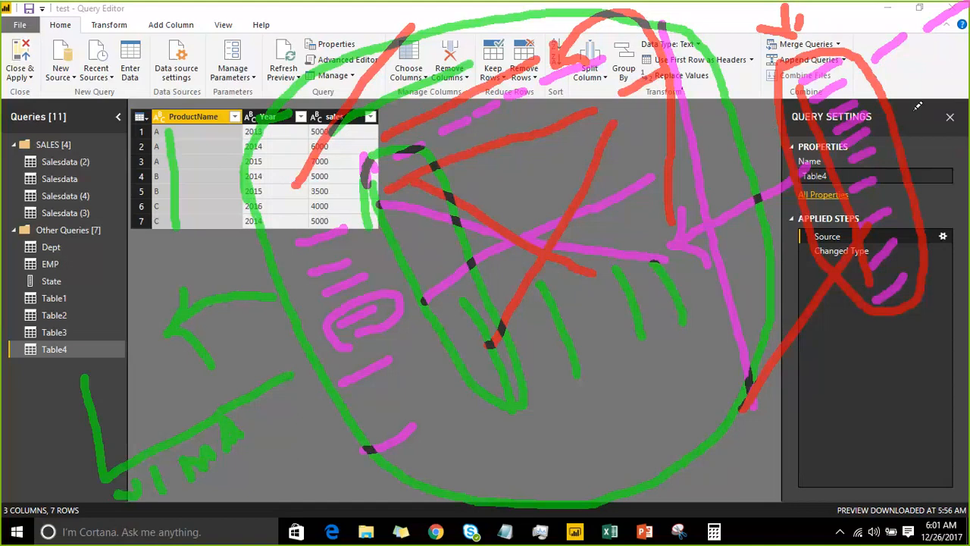
pyautogui.moveTo(910, 111); pyautogui.dragTo(969, 50)
pyautogui.moveTo(630, 388); pyautogui.dragTo(671, 344)
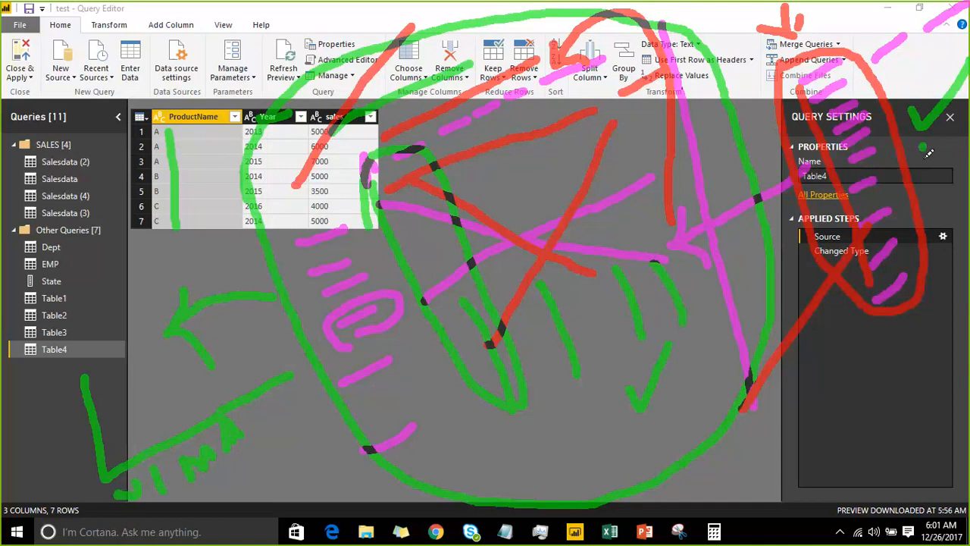
pyautogui.moveTo(921, 148); pyautogui.dragTo(941, 135)
pyautogui.moveTo(622, 429); pyautogui.dragTo(657, 409)
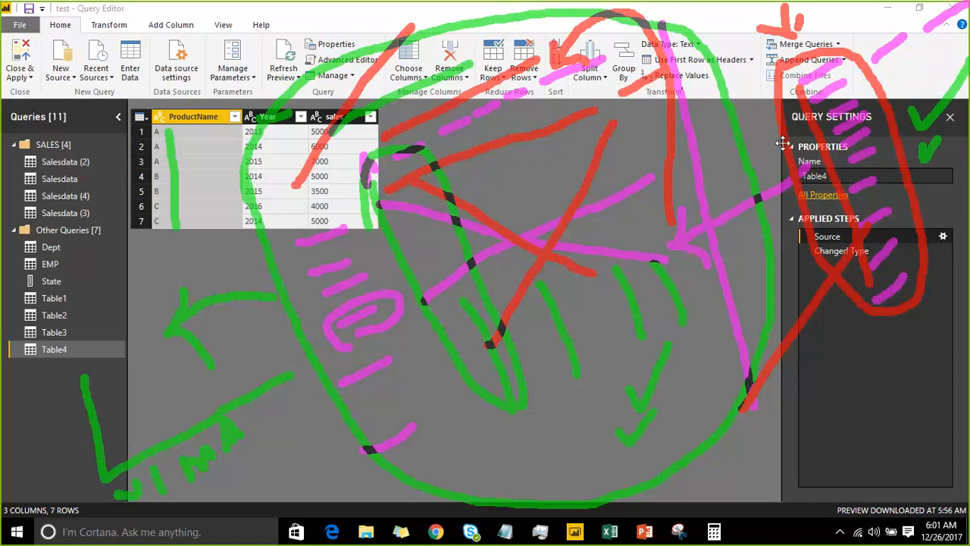
pyautogui.moveTo(722, 188); pyautogui.dragTo(787, 168)
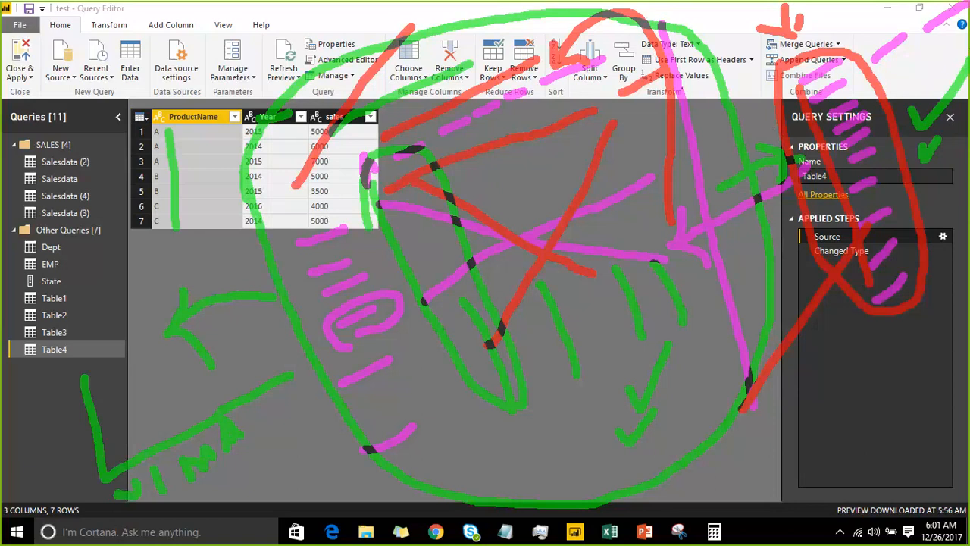
pyautogui.moveTo(929, 213)
pyautogui.mouseDown()
pyautogui.moveTo(941, 224)
pyautogui.moveTo(968, 161)
pyautogui.mouseUp()
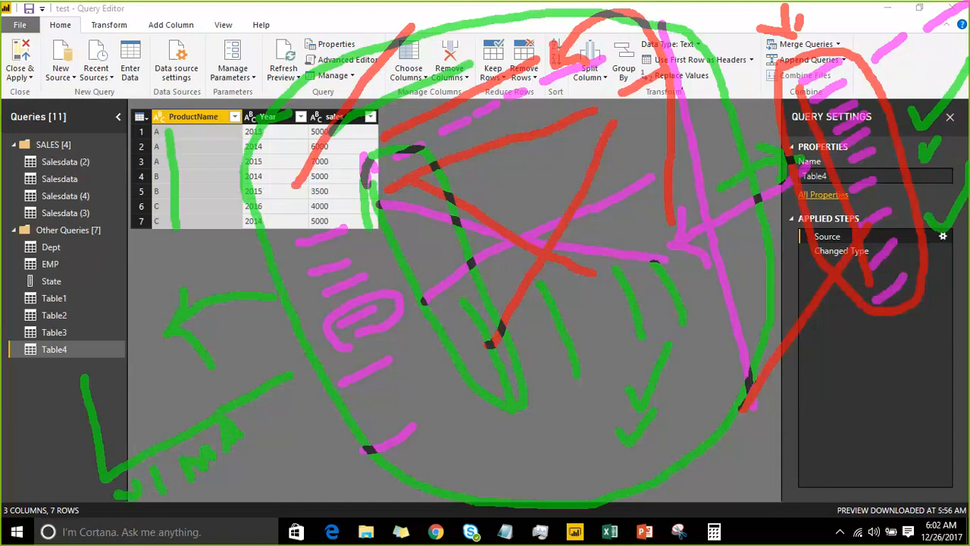
# Add two more green check marks and a long curved arrow under the large loop, and clear all annotations
pyautogui.moveTo(466, 448); pyautogui.dragTo(525, 396)
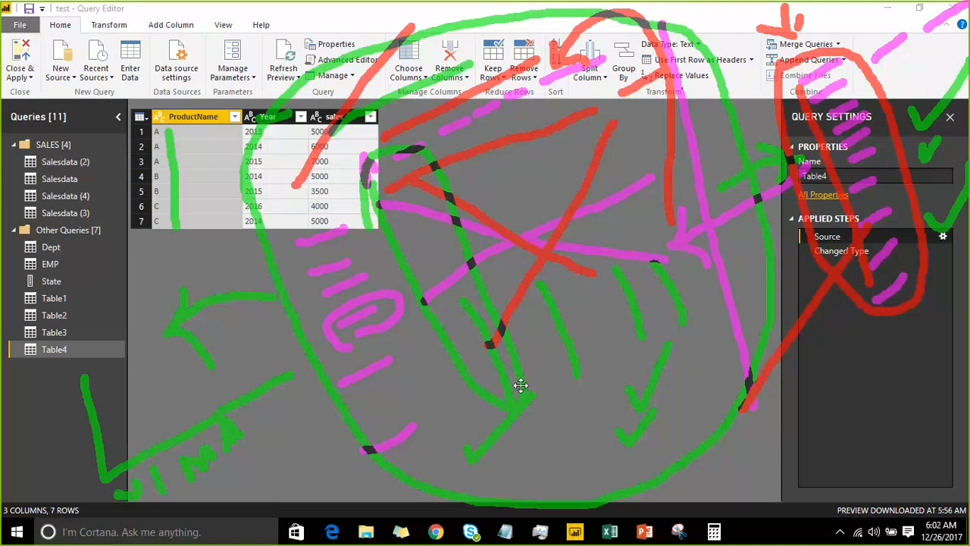
pyautogui.moveTo(521, 457)
pyautogui.mouseDown()
pyautogui.moveTo(526, 472)
pyautogui.moveTo(573, 408)
pyautogui.mouseUp()
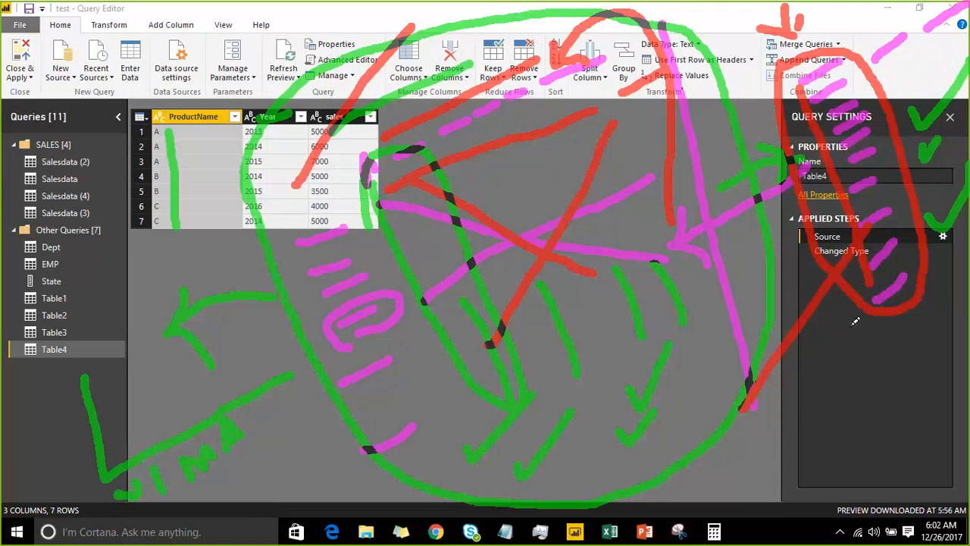
pyautogui.moveTo(854, 316)
pyautogui.mouseDown()
pyautogui.moveTo(410, 508)
pyautogui.moveTo(267, 489)
pyautogui.moveTo(261, 471)
pyautogui.mouseUp()
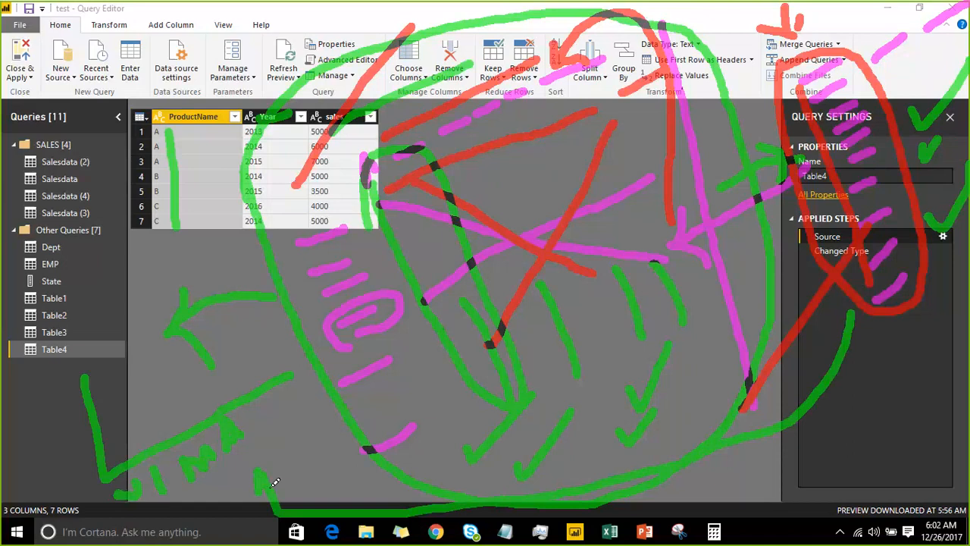
pyautogui.click(740, 20)
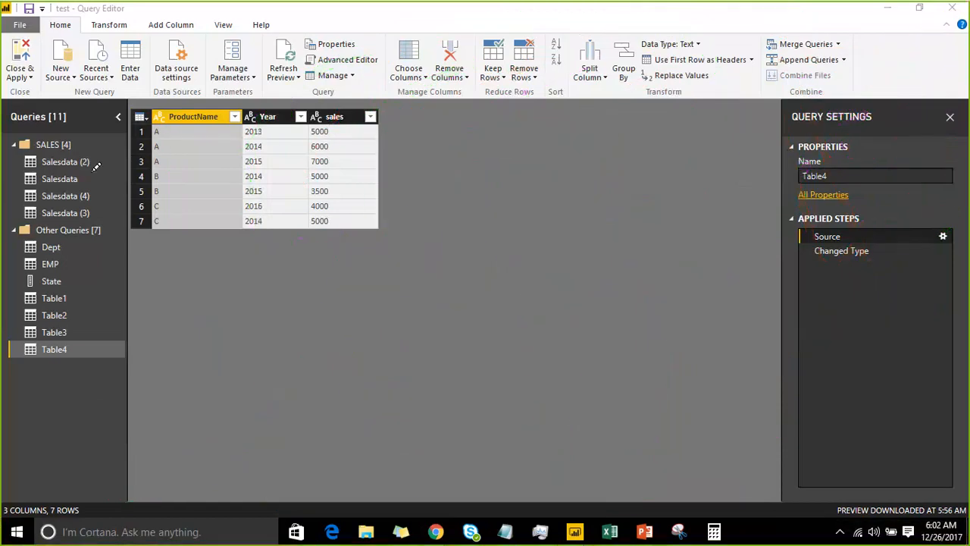
# Draw two slanted green strokes over the ProductName values and short strokes down the Year column
pyautogui.moveTo(166, 152); pyautogui.dragTo(199, 113)
pyautogui.moveTo(163, 181); pyautogui.dragTo(216, 153)
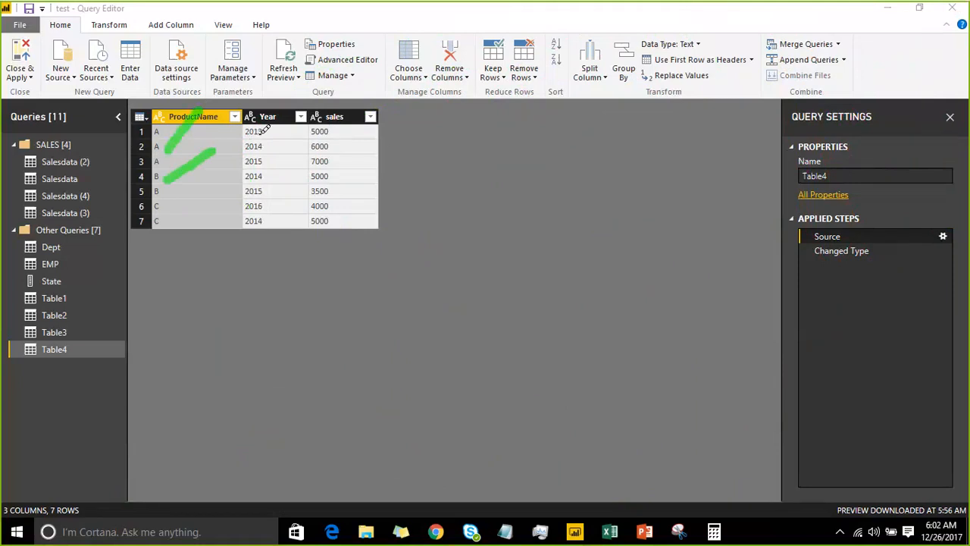
pyautogui.moveTo(256, 137); pyautogui.dragTo(296, 129)
pyautogui.moveTo(257, 156)
pyautogui.mouseDown()
pyautogui.moveTo(279, 151)
pyautogui.moveTo(295, 194)
pyautogui.mouseUp()
pyautogui.moveTo(251, 241); pyautogui.dragTo(277, 235)
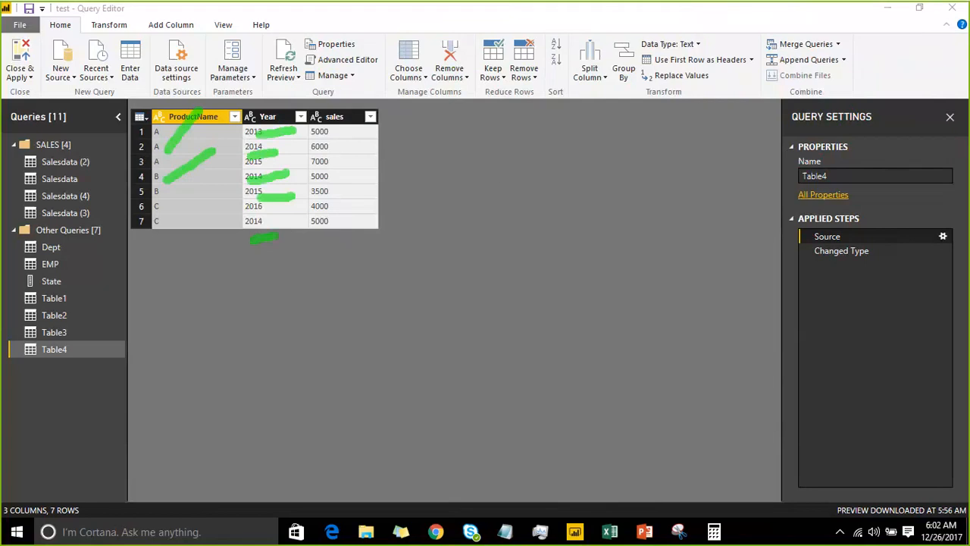
# Handwrite a large letter A beside the table with an arrow rising to an angular mark and a circle
pyautogui.moveTo(445, 216)
pyautogui.mouseDown()
pyautogui.moveTo(464, 111)
pyautogui.moveTo(503, 185)
pyautogui.moveTo(506, 173)
pyautogui.mouseUp()
pyautogui.moveTo(535, 149)
pyautogui.mouseDown()
pyautogui.moveTo(682, 72)
pyautogui.moveTo(672, 118)
pyautogui.mouseUp()
pyautogui.moveTo(716, 35); pyautogui.dragTo(762, 79)
pyautogui.moveTo(771, 35); pyautogui.dragTo(761, 76)
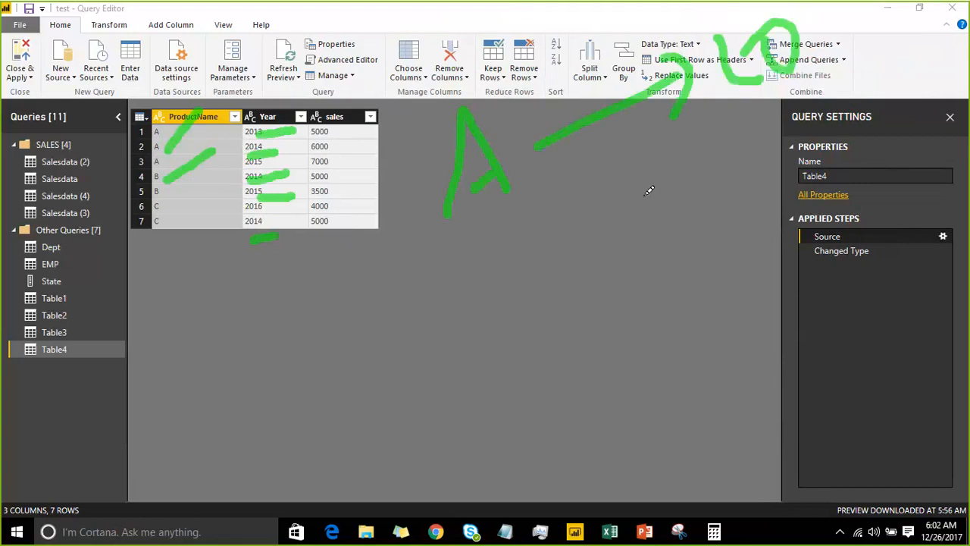
# Handwrite the letters B and C below the A with arrows and rounded marks, and add a line and an arrow extending from the upper marks
pyautogui.moveTo(503, 320); pyautogui.dragTo(541, 329)
pyautogui.moveTo(648, 250)
pyautogui.mouseDown()
pyautogui.moveTo(707, 198)
pyautogui.moveTo(706, 250)
pyautogui.mouseUp()
pyautogui.moveTo(793, 121); pyautogui.dragTo(788, 120)
pyautogui.moveTo(552, 405); pyautogui.dragTo(588, 449)
pyautogui.moveTo(610, 414)
pyautogui.mouseDown()
pyautogui.moveTo(705, 345)
pyautogui.moveTo(686, 382)
pyautogui.mouseUp()
pyautogui.moveTo(776, 241)
pyautogui.mouseDown()
pyautogui.moveTo(781, 275)
pyautogui.moveTo(832, 251)
pyautogui.mouseUp()
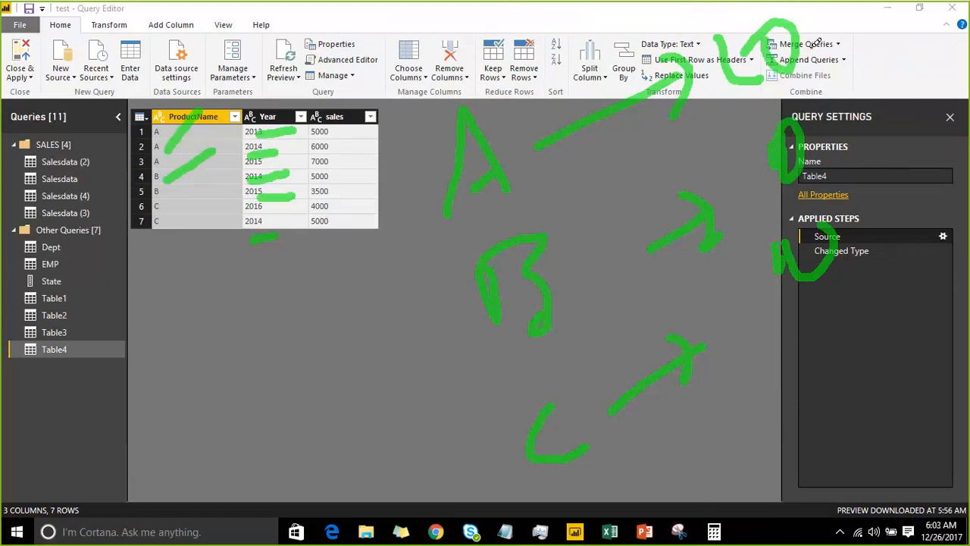
pyautogui.moveTo(815, 42)
pyautogui.mouseDown()
pyautogui.moveTo(866, 232)
pyautogui.moveTo(934, 14)
pyautogui.moveTo(904, 49)
pyautogui.mouseUp()
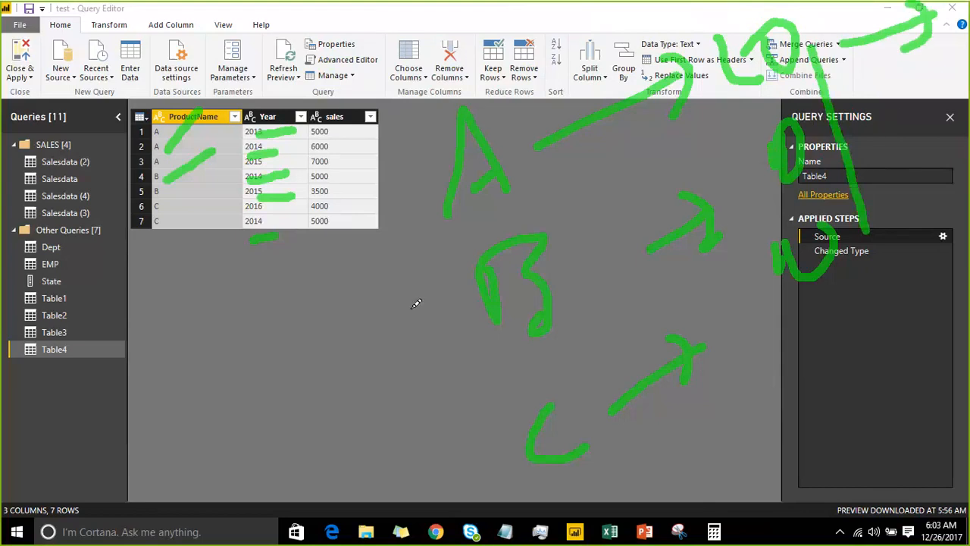
# Handwrite A, B and a third mark below the table, draw a long rising line from each, and clear all annotations
pyautogui.moveTo(80, 461)
pyautogui.mouseDown()
pyautogui.moveTo(92, 426)
pyautogui.moveTo(100, 451)
pyautogui.mouseUp()
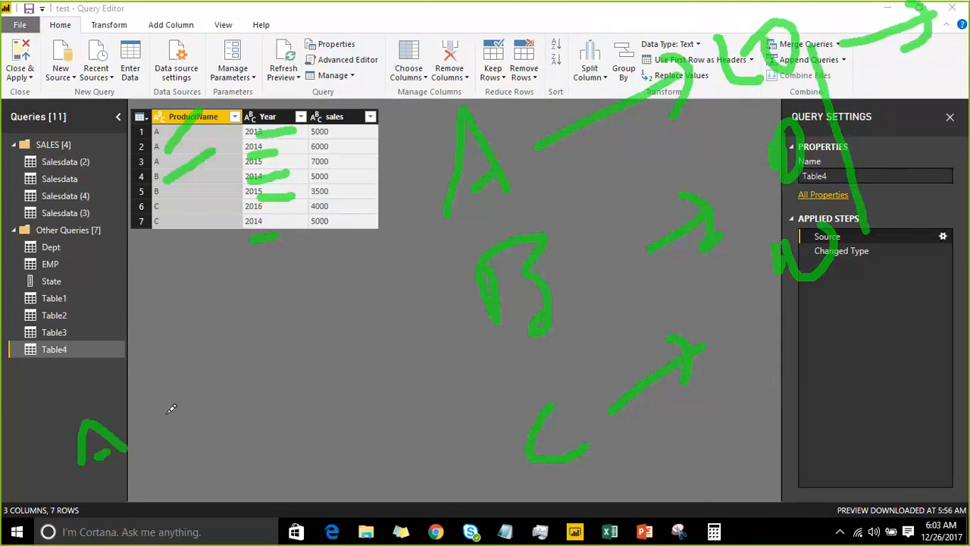
pyautogui.moveTo(166, 413)
pyautogui.mouseDown()
pyautogui.moveTo(822, 224)
pyautogui.moveTo(850, 198)
pyautogui.moveTo(843, 292)
pyautogui.moveTo(831, 295)
pyautogui.mouseUp()
pyautogui.moveTo(133, 487); pyautogui.dragTo(163, 511)
pyautogui.moveTo(227, 482); pyautogui.dragTo(499, 368)
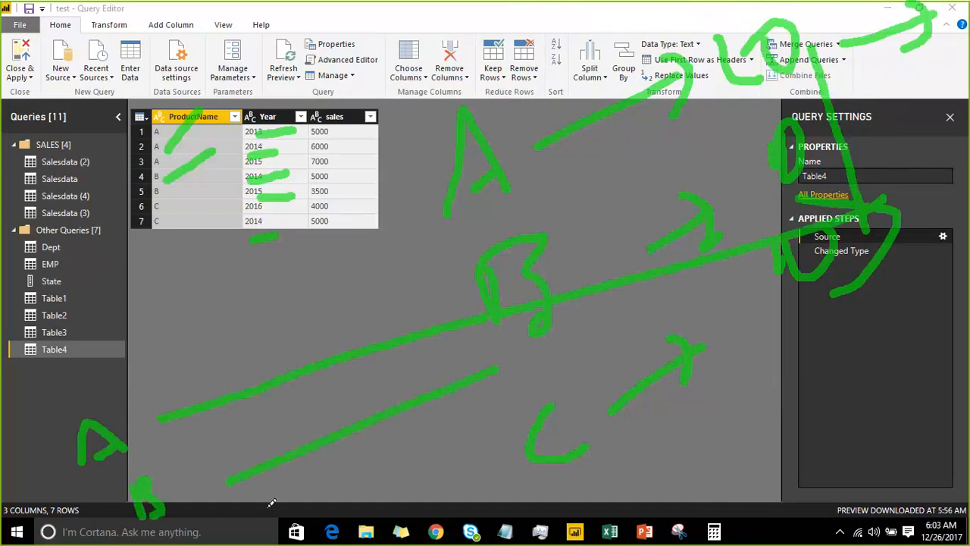
pyautogui.moveTo(272, 504); pyautogui.dragTo(285, 540)
pyautogui.moveTo(326, 507); pyautogui.dragTo(583, 405)
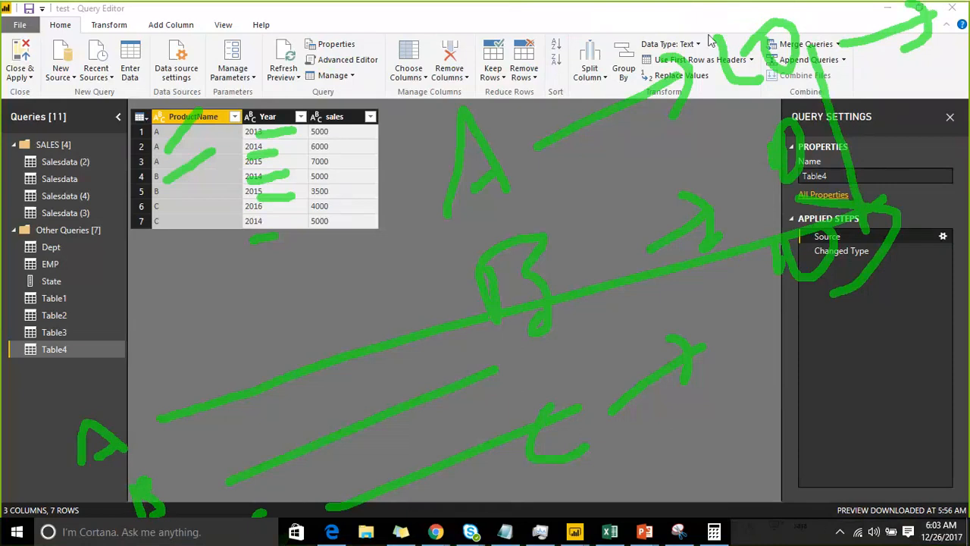
pyautogui.click(744, 24)
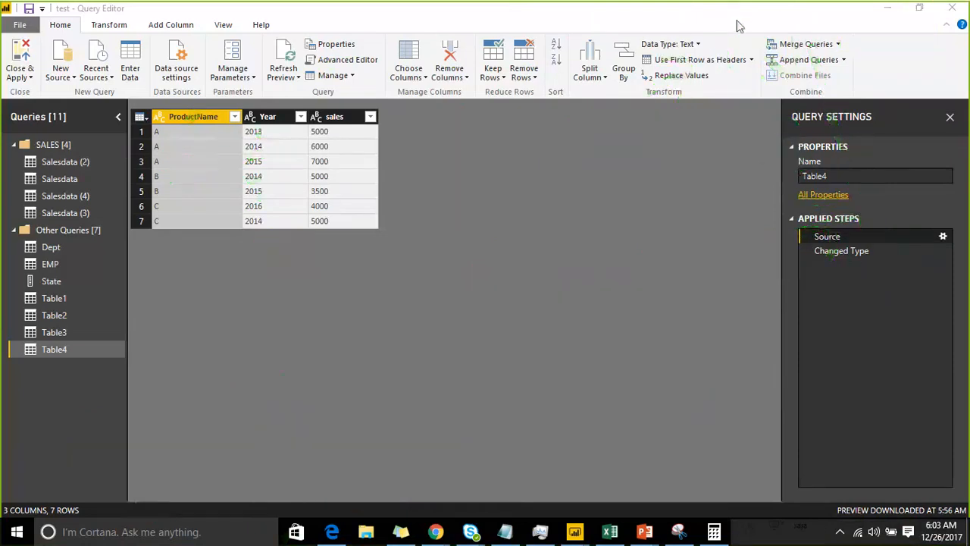
pyautogui.rightClick(190, 118)
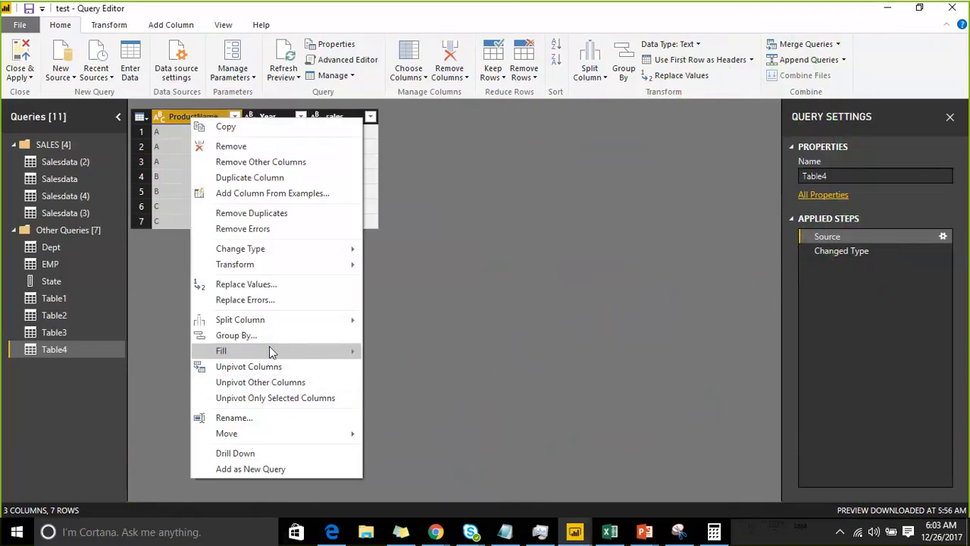
pyautogui.click(114, 28)
pyautogui.click(114, 28)
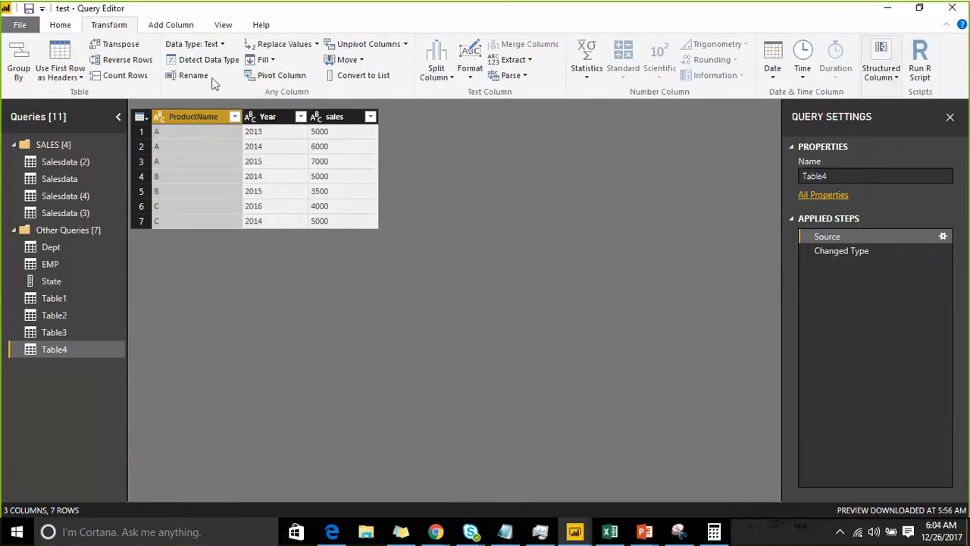
pyautogui.click(273, 76)
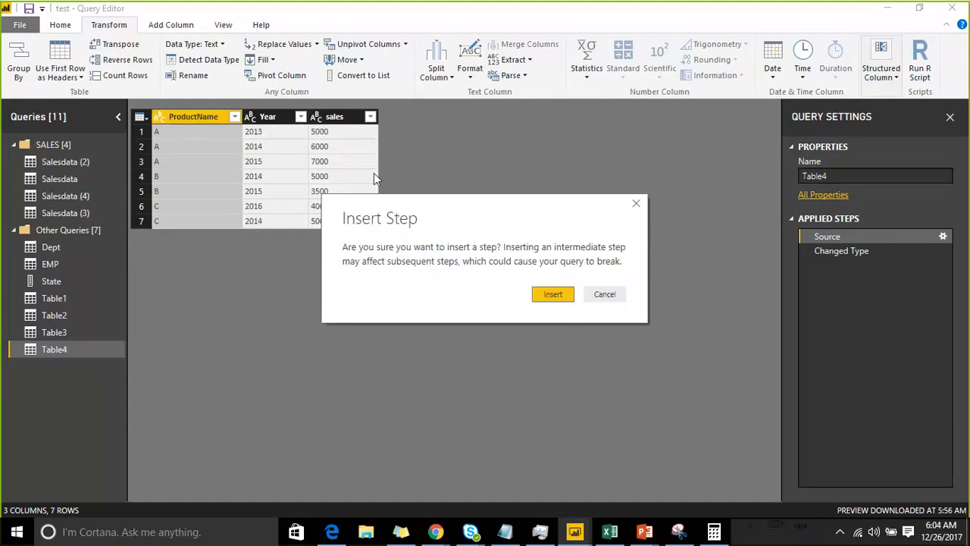
pyautogui.click(611, 295)
# Select the Changed Type applied step and open the Pivot Column settings for the ProductName column
pyautogui.click(838, 253)
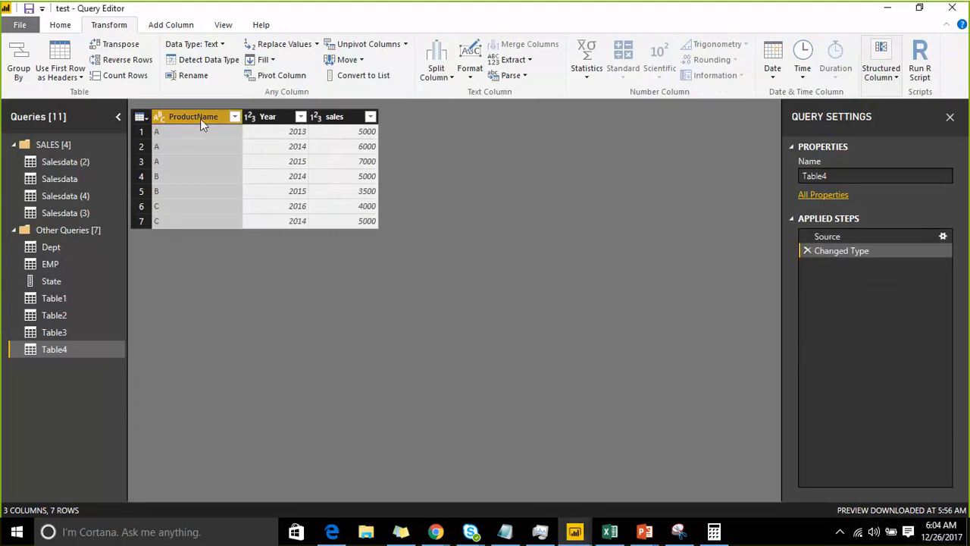
pyautogui.click(281, 76)
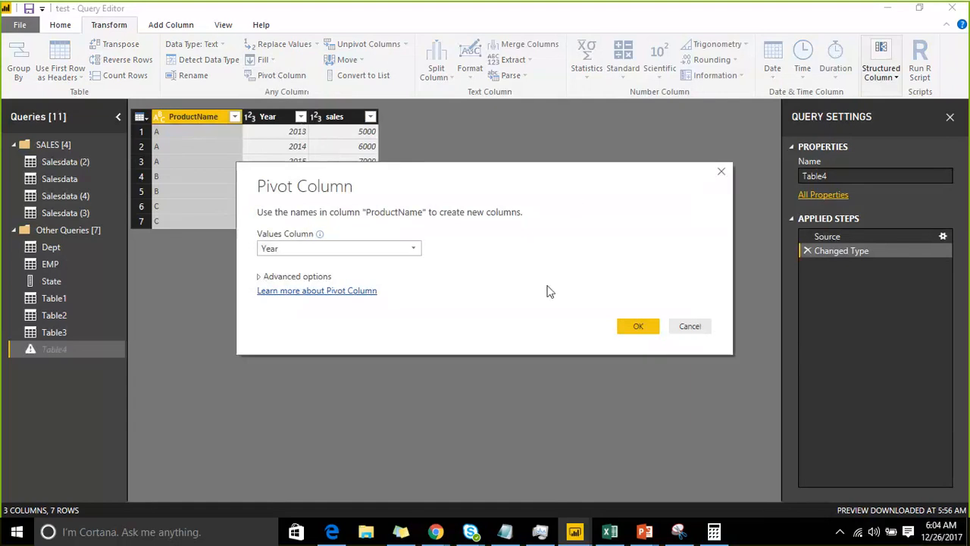
pyautogui.click(396, 250)
pyautogui.click(369, 189)
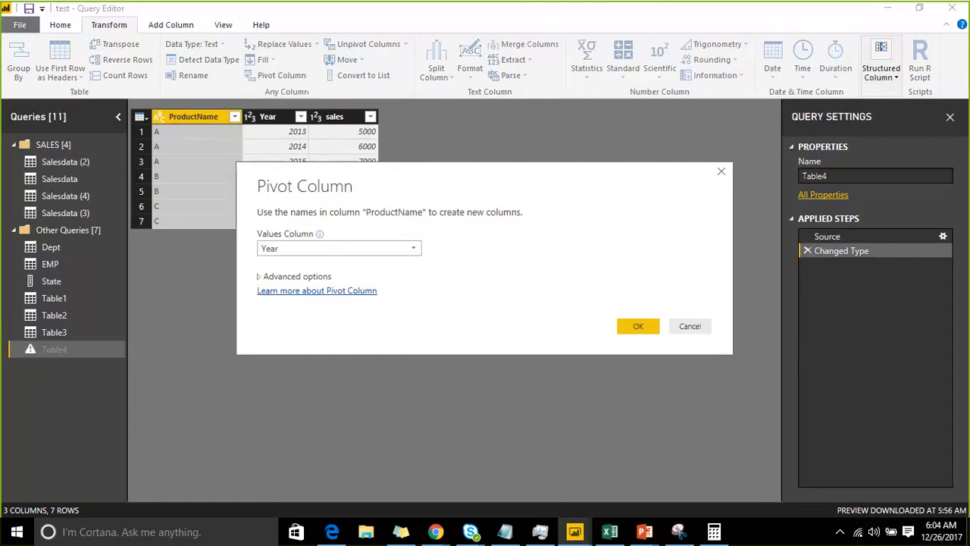
# Draw a long downward green stroke crossed by three short slanted strokes over the Pivot Column dialog
pyautogui.click(757, 15)
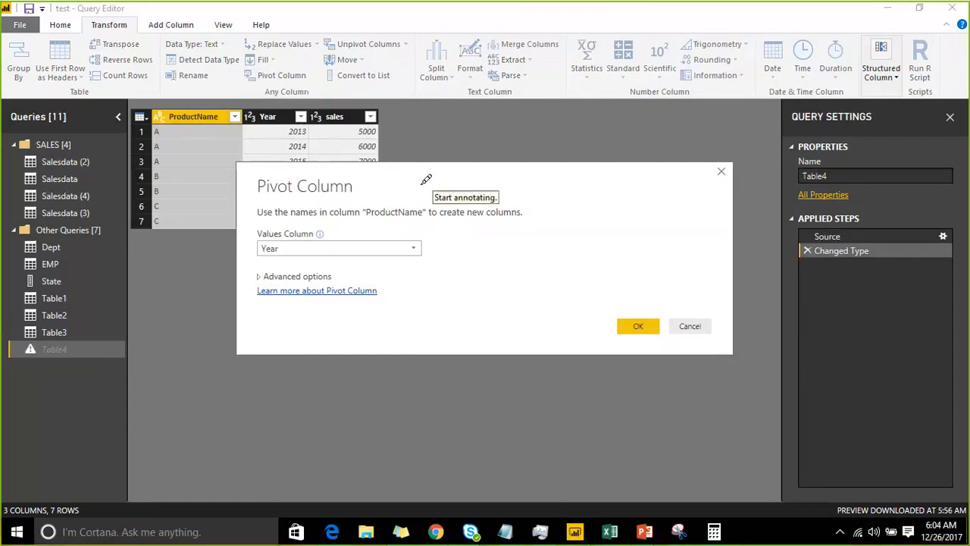
pyautogui.moveTo(406, 163); pyautogui.dragTo(444, 345)
pyautogui.moveTo(447, 182); pyautogui.dragTo(390, 219)
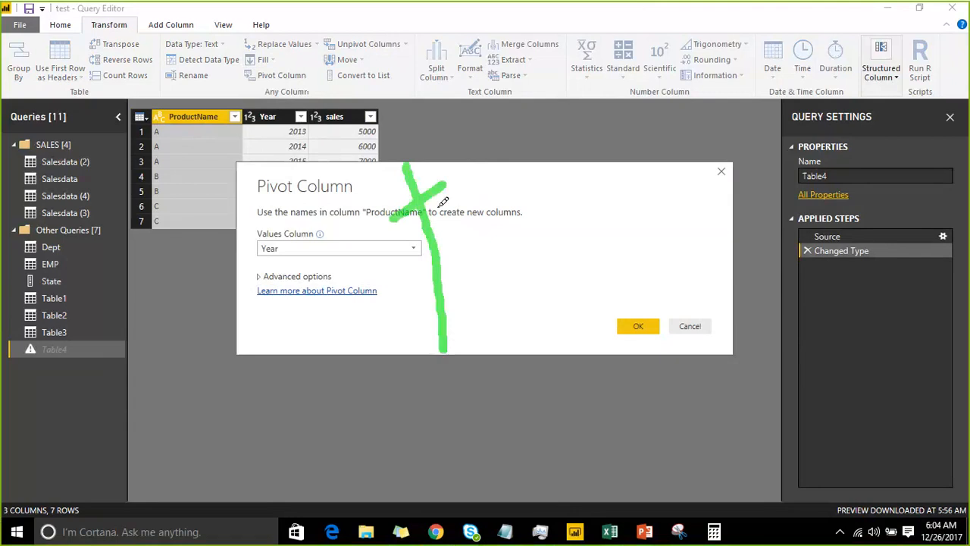
pyautogui.moveTo(395, 285); pyautogui.dragTo(474, 239)
pyautogui.moveTo(412, 337); pyautogui.dragTo(468, 303)
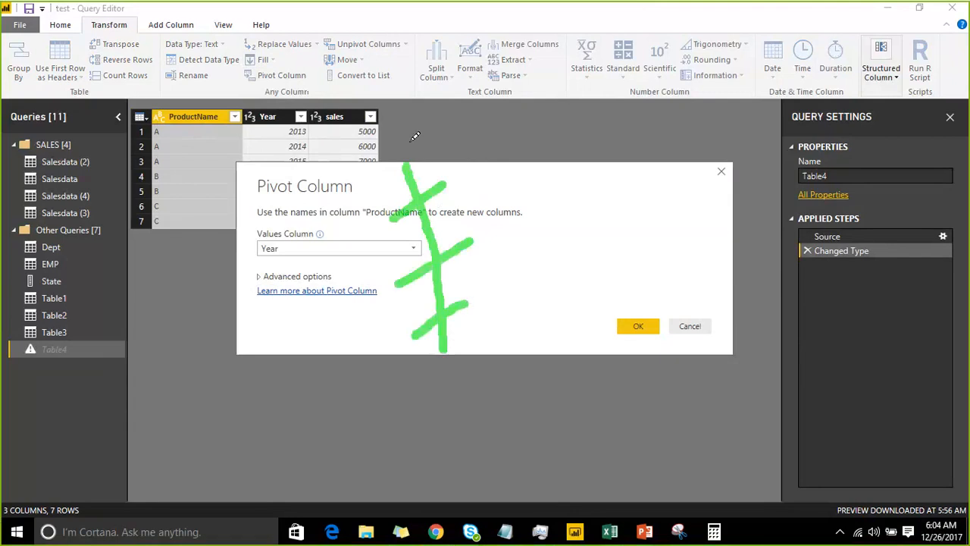
# Handwrite the letters A, B and C above the dialog and draw a slanted stroke beneath each letter
pyautogui.moveTo(612, 139)
pyautogui.mouseDown()
pyautogui.moveTo(641, 56)
pyautogui.moveTo(683, 97)
pyautogui.mouseUp()
pyautogui.moveTo(781, 13)
pyautogui.mouseDown()
pyautogui.moveTo(779, 79)
pyautogui.moveTo(788, 77)
pyautogui.mouseUp()
pyautogui.moveTo(891, 29)
pyautogui.mouseDown()
pyautogui.moveTo(887, 76)
pyautogui.moveTo(919, 72)
pyautogui.mouseUp()
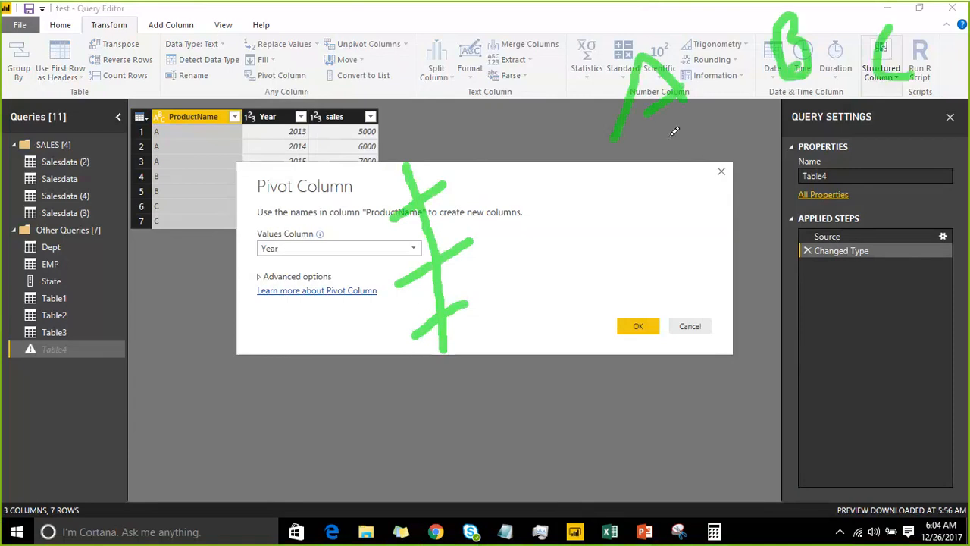
pyautogui.moveTo(667, 135); pyautogui.dragTo(701, 240)
pyautogui.moveTo(785, 100); pyautogui.dragTo(813, 155)
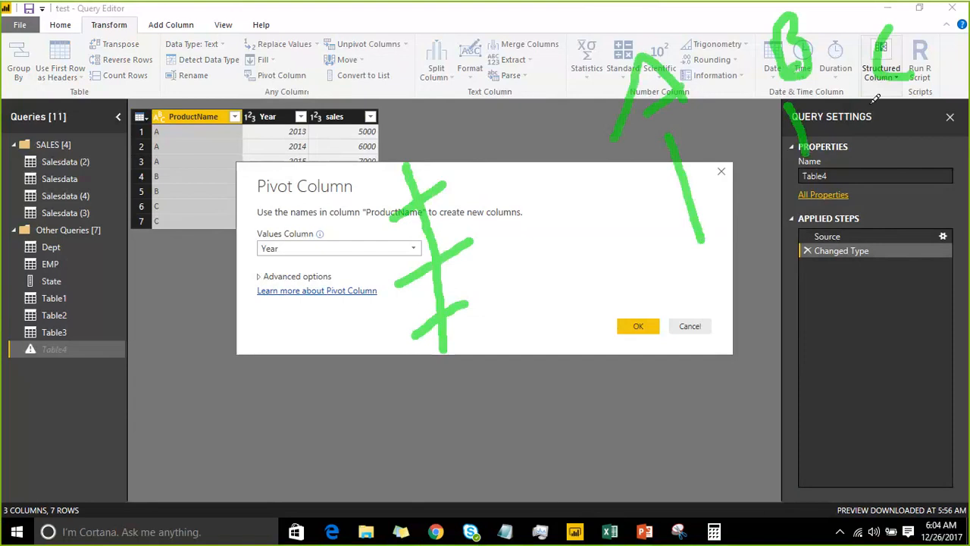
pyautogui.moveTo(870, 100); pyautogui.dragTo(904, 201)
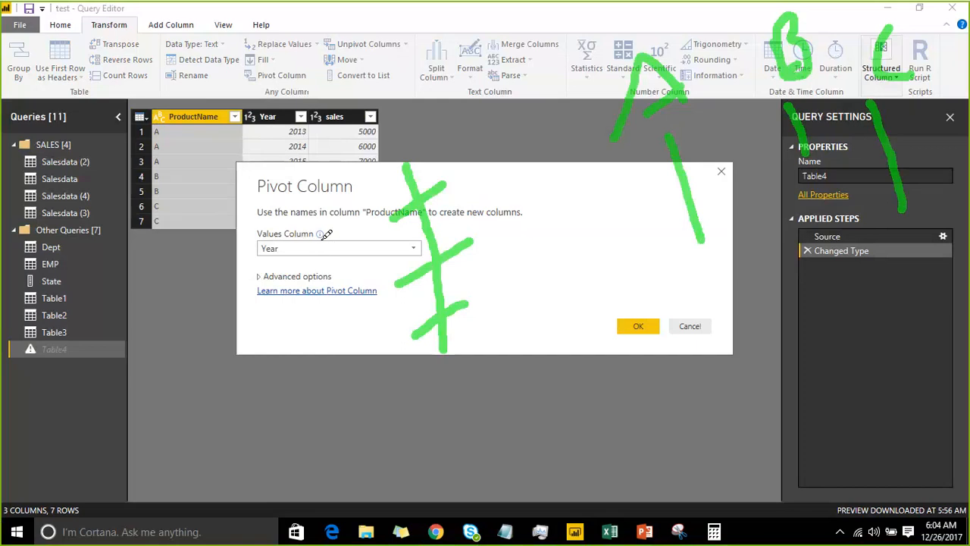
# Draw two long crossing lines through the strokes under the letters and clear all annotations
pyautogui.moveTo(637, 156); pyautogui.dragTo(869, 178)
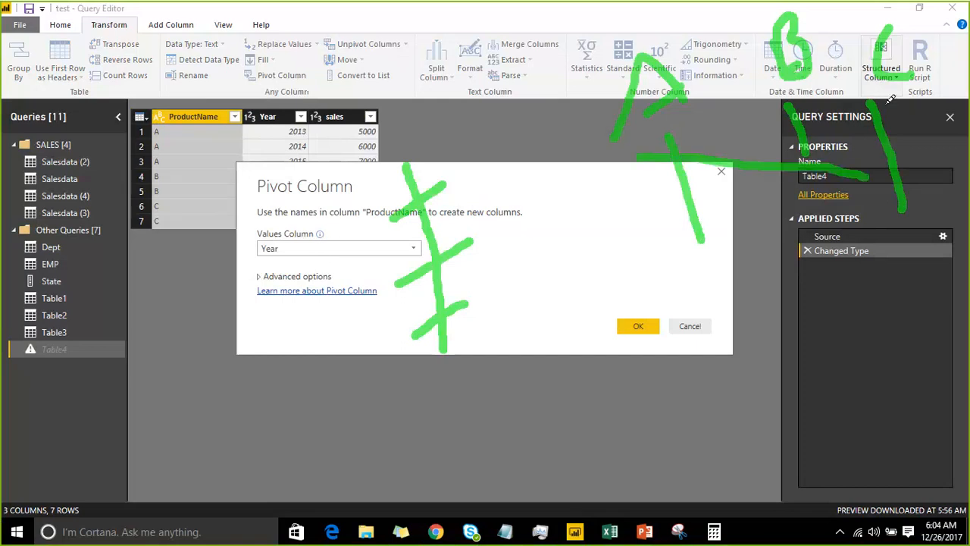
pyautogui.moveTo(892, 98)
pyautogui.mouseDown()
pyautogui.moveTo(773, 171)
pyautogui.moveTo(650, 225)
pyautogui.mouseUp()
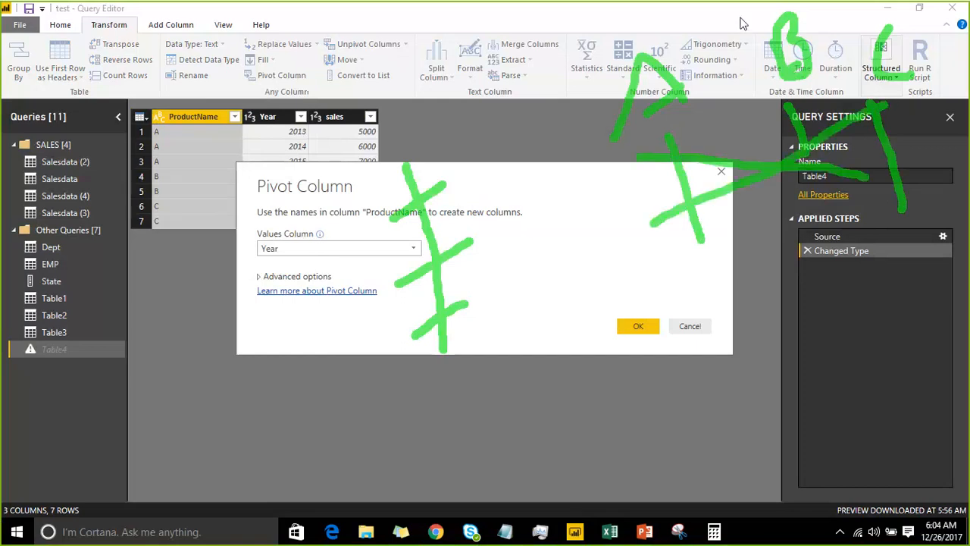
pyautogui.click(755, 25)
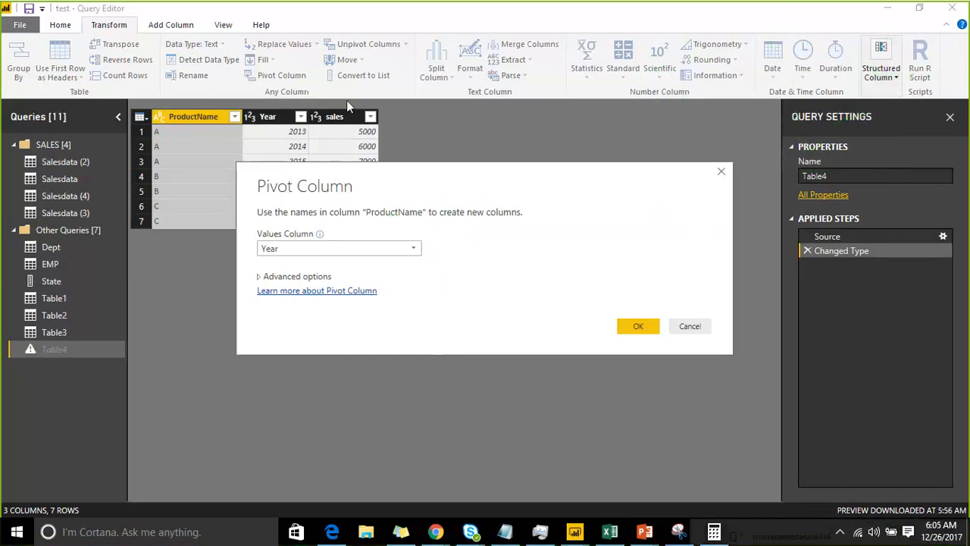
# Pivot the ProductName column with sales as the values column
pyautogui.click(341, 247)
pyautogui.click(363, 277)
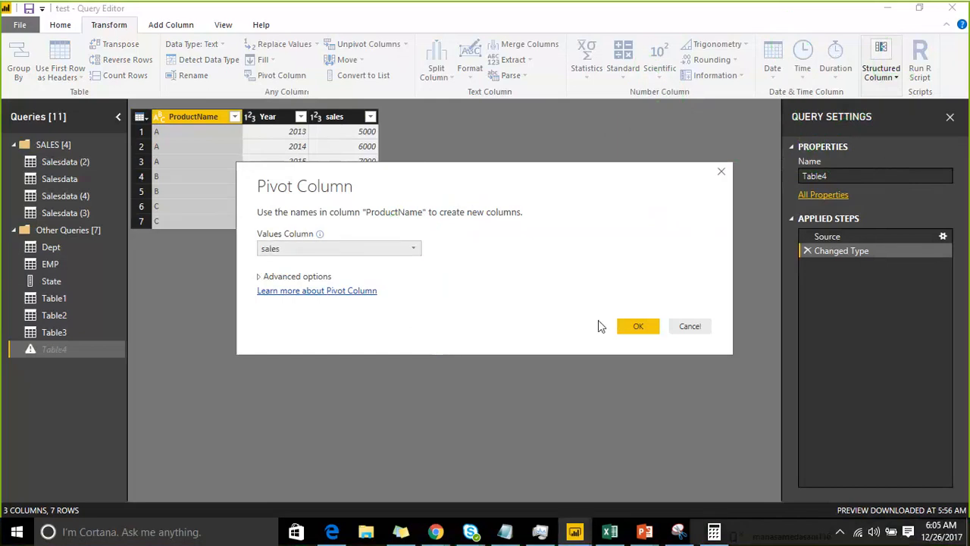
pyautogui.click(635, 327)
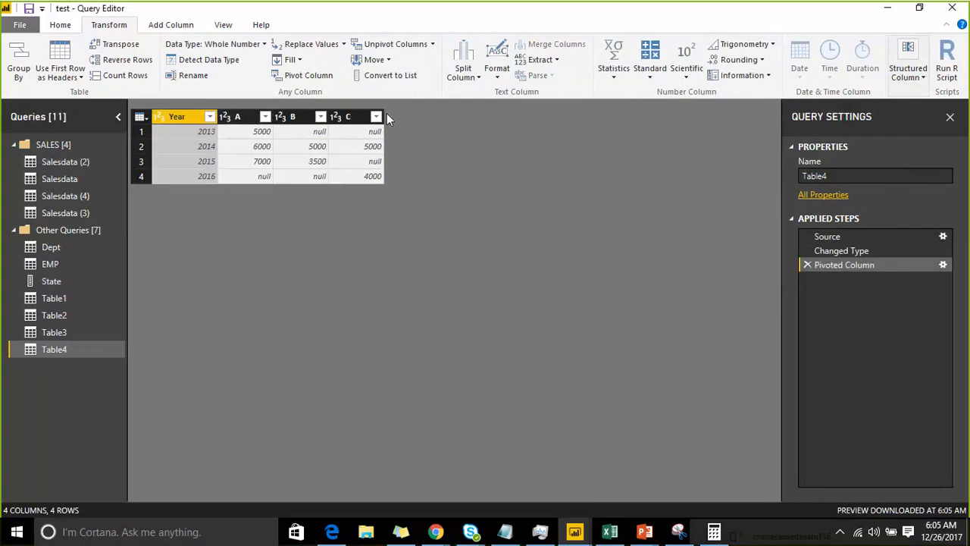
# Examine the year rows of the pivoted table and delete the Pivoted Column applied step
pyautogui.click(190, 136)
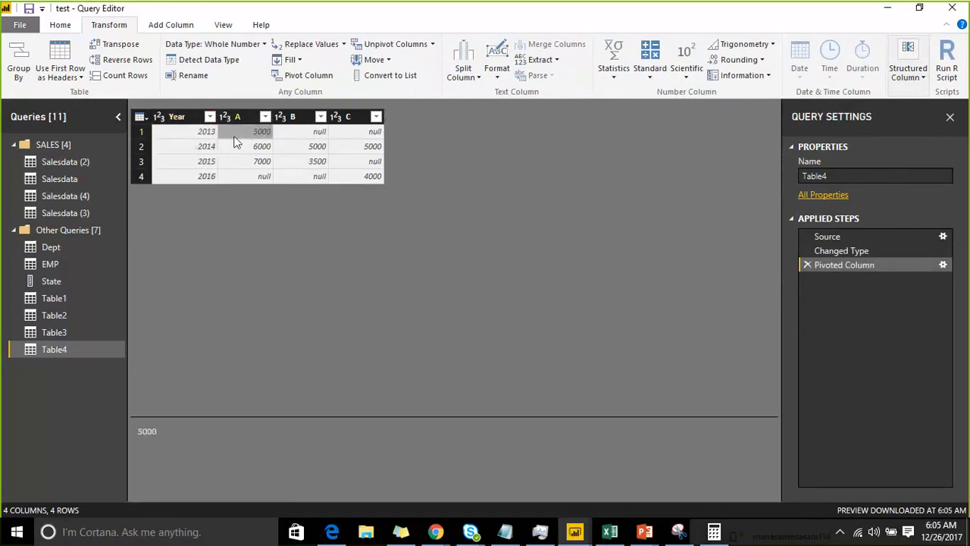
pyautogui.click(213, 153)
pyautogui.click(210, 164)
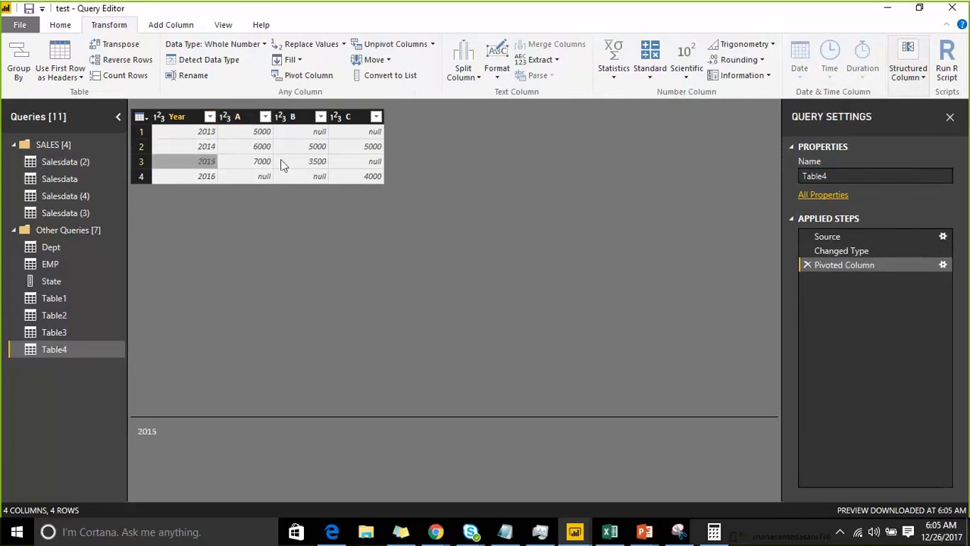
pyautogui.click(212, 178)
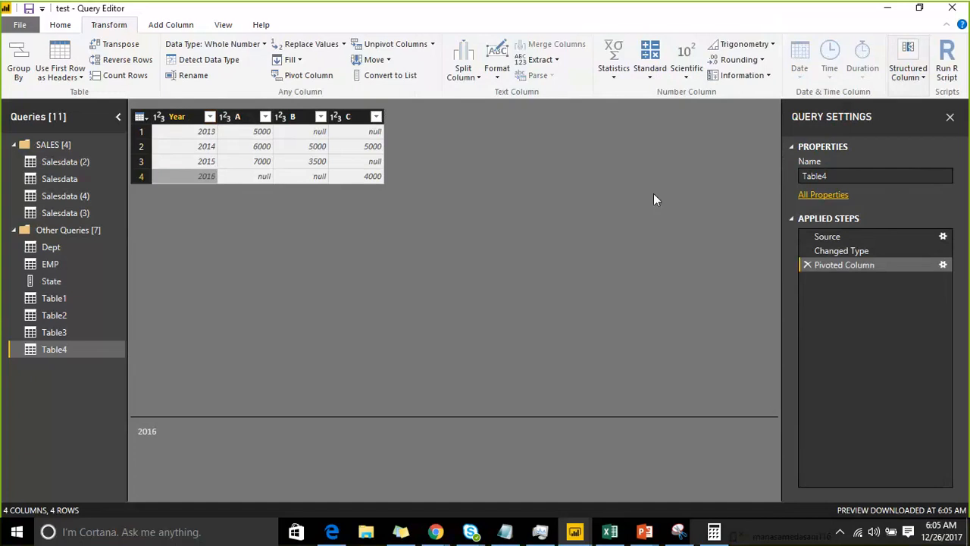
pyautogui.click(806, 265)
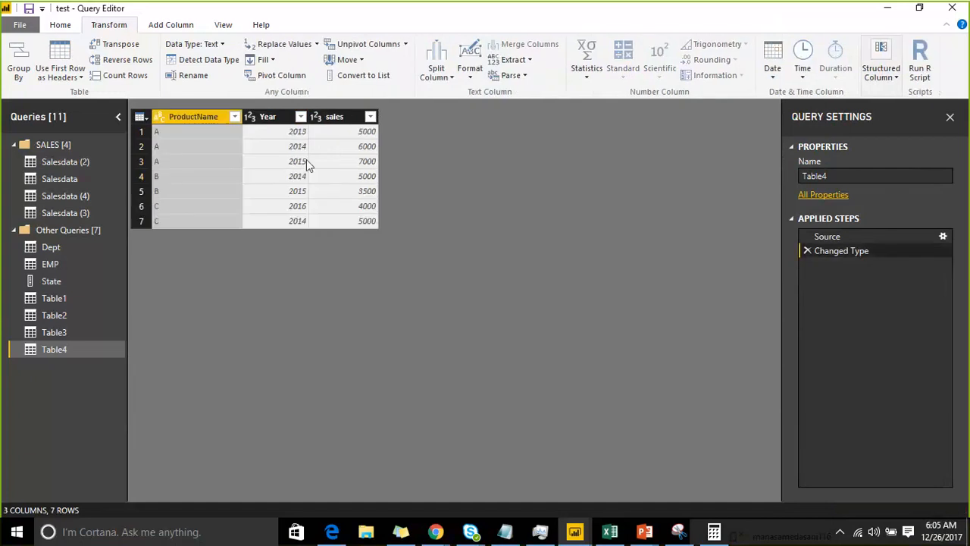
# Pivot the Year column with sales as the values column
pyautogui.click(264, 120)
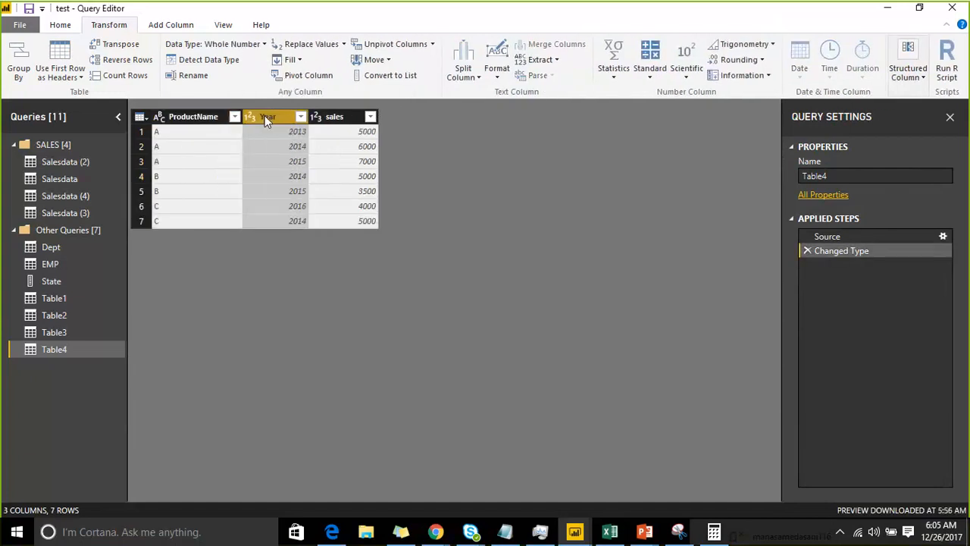
pyautogui.rightClick(264, 116)
pyautogui.click(295, 79)
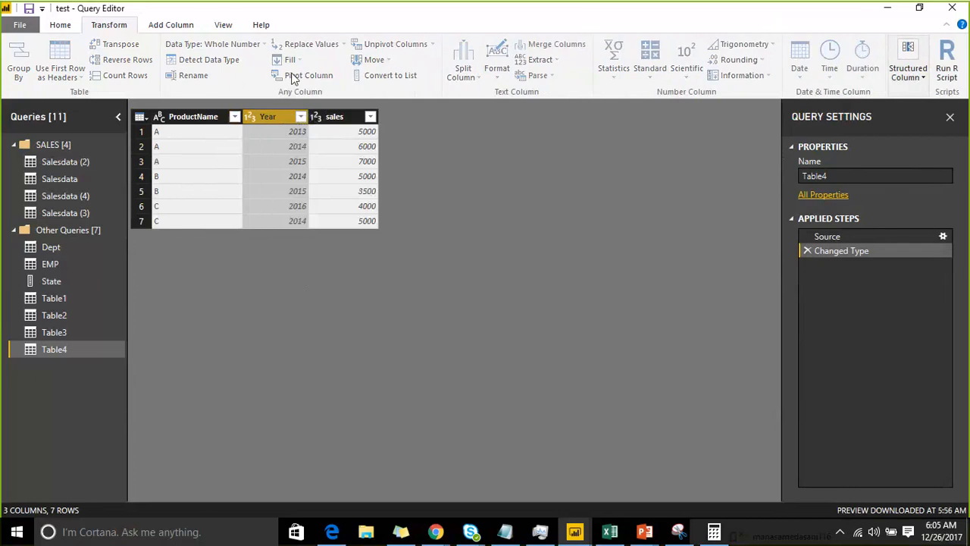
pyautogui.click(295, 79)
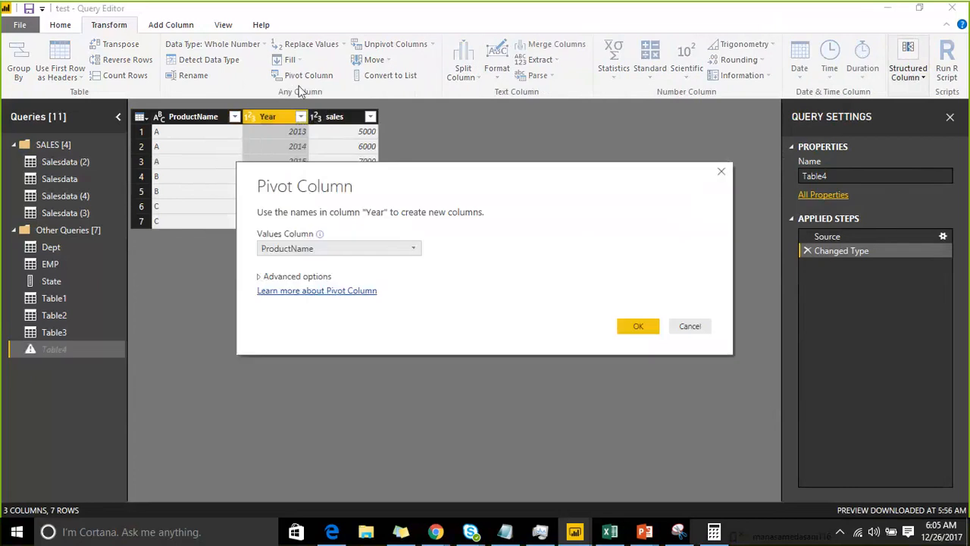
pyautogui.click(395, 249)
pyautogui.click(374, 273)
pyautogui.click(618, 325)
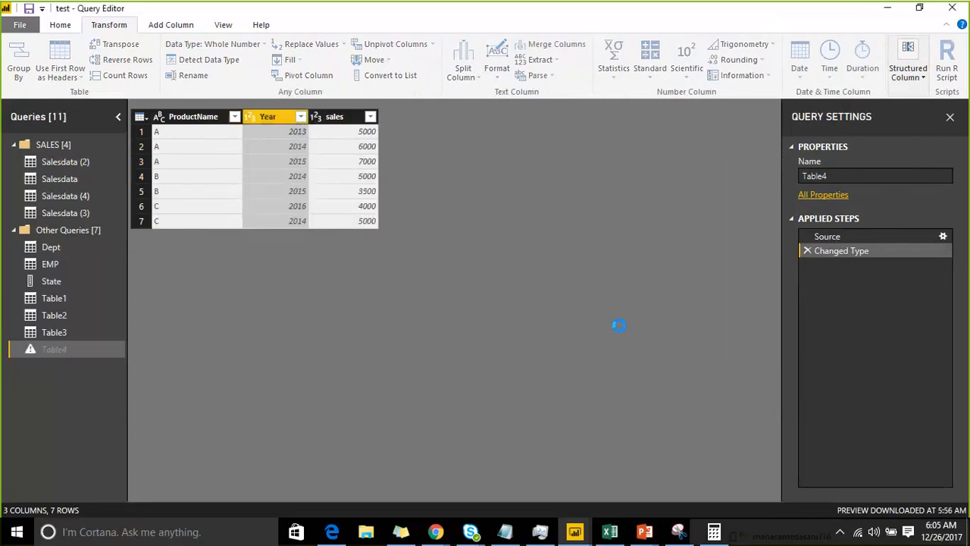
# Examine product A's sales cells across the 2013, 2014, 2015 and 2016 columns
pyautogui.click(178, 135)
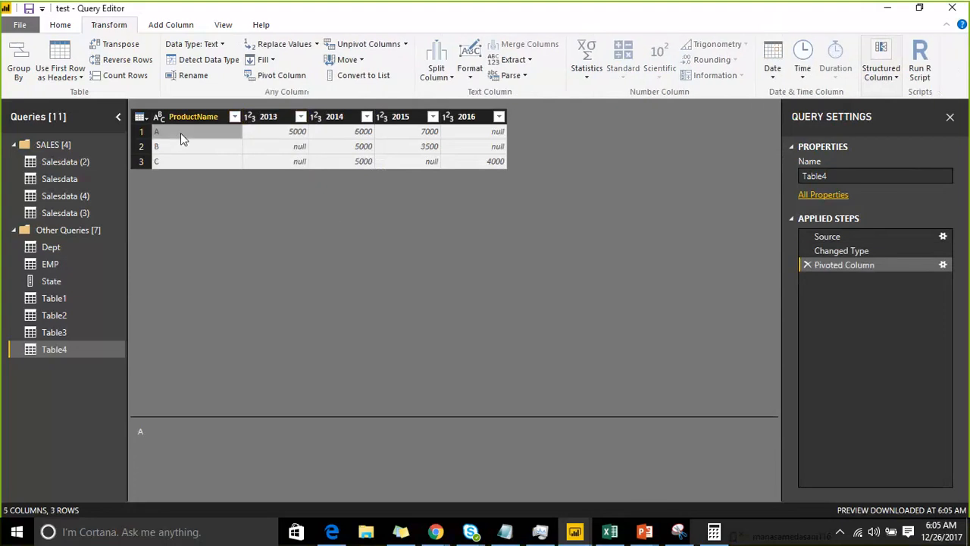
pyautogui.click(271, 129)
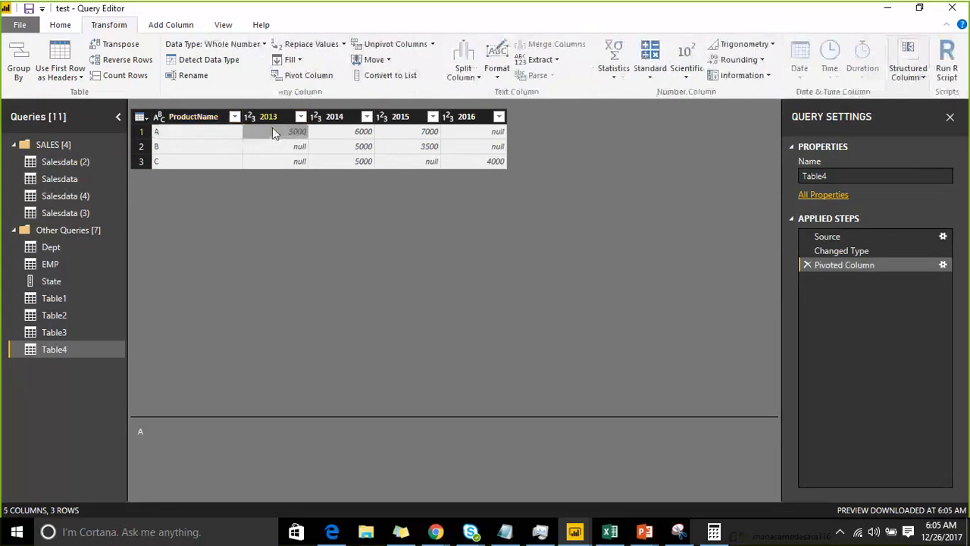
pyautogui.click(333, 133)
pyautogui.click(402, 136)
pyautogui.click(461, 136)
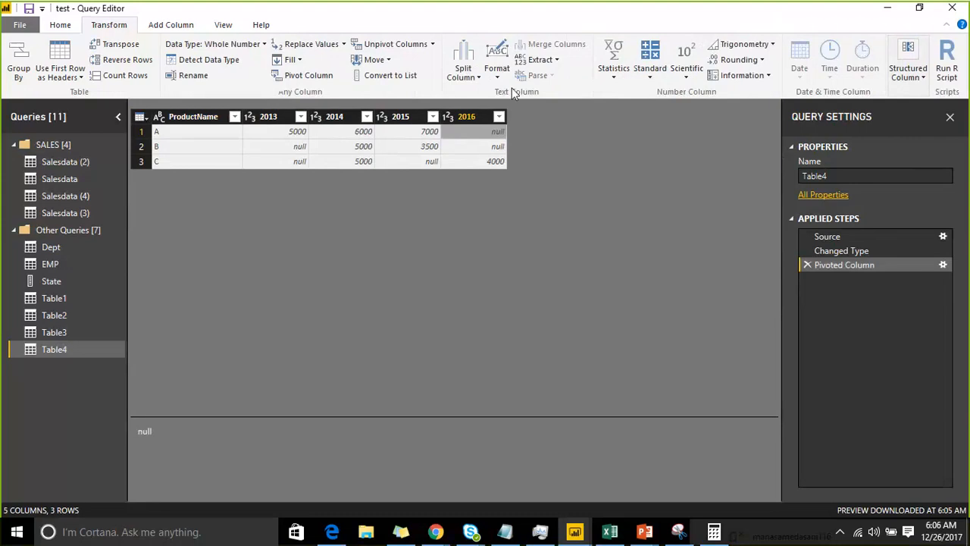
# Apply the pending query changes to the report data model
pyautogui.click(58, 26)
pyautogui.click(20, 73)
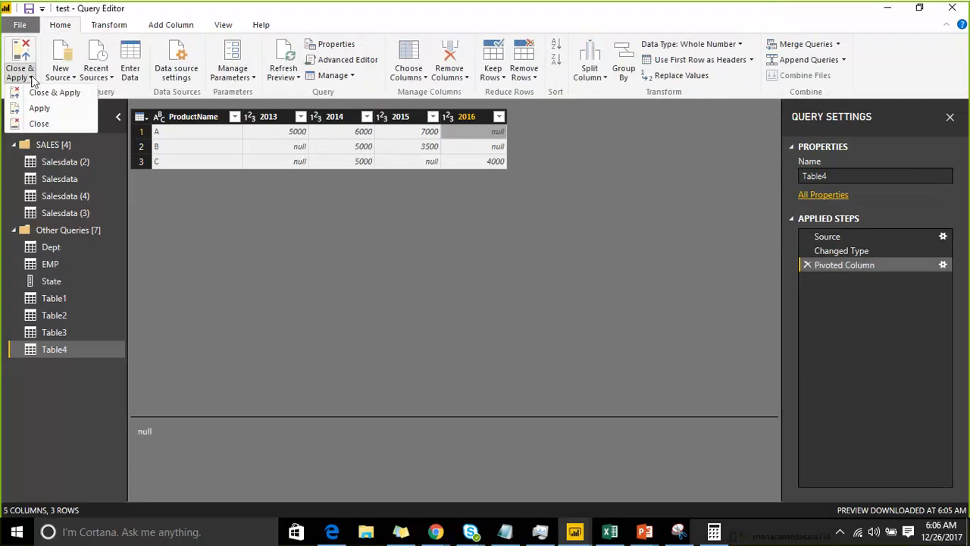
pyautogui.click(56, 112)
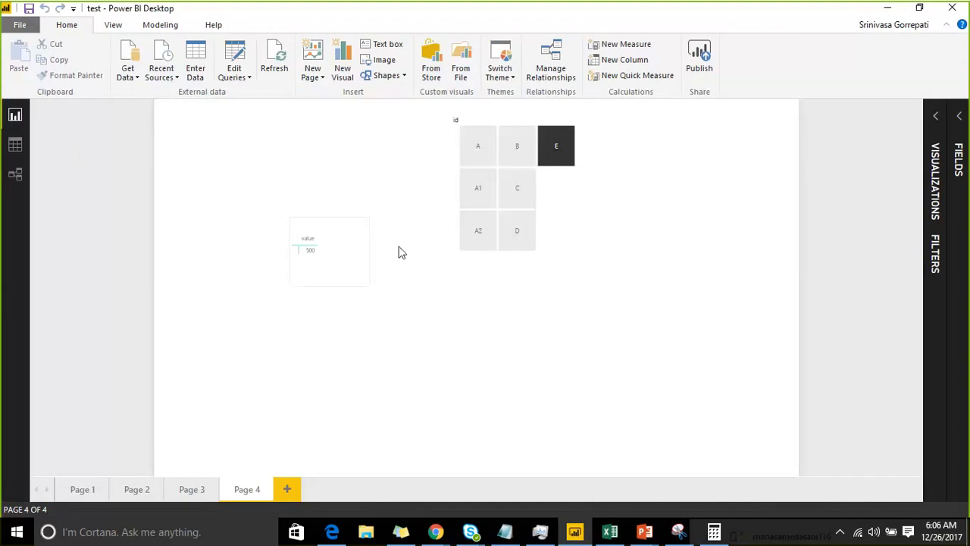
# Add a new report page, place a clustered column chart on it and enlarge the chart
pyautogui.click(875, 537)
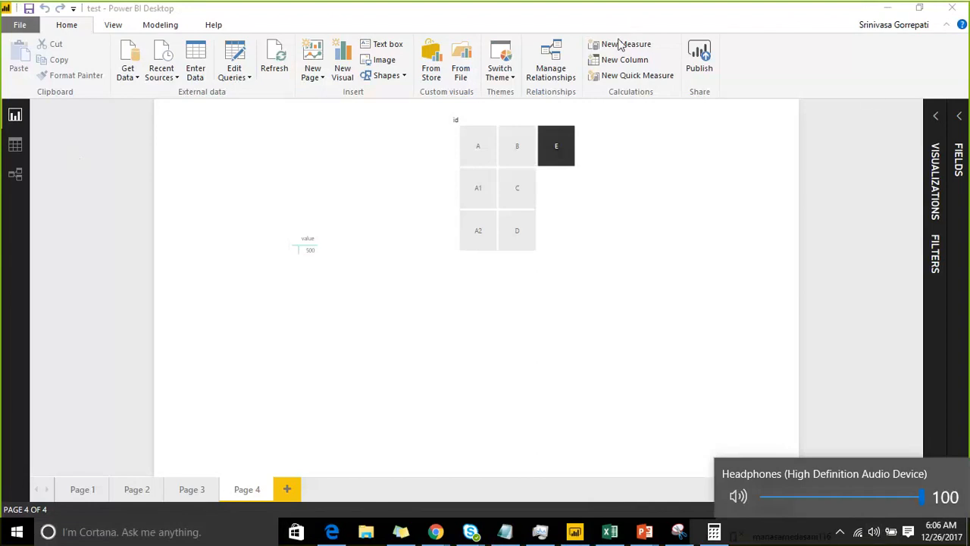
pyautogui.click(958, 118)
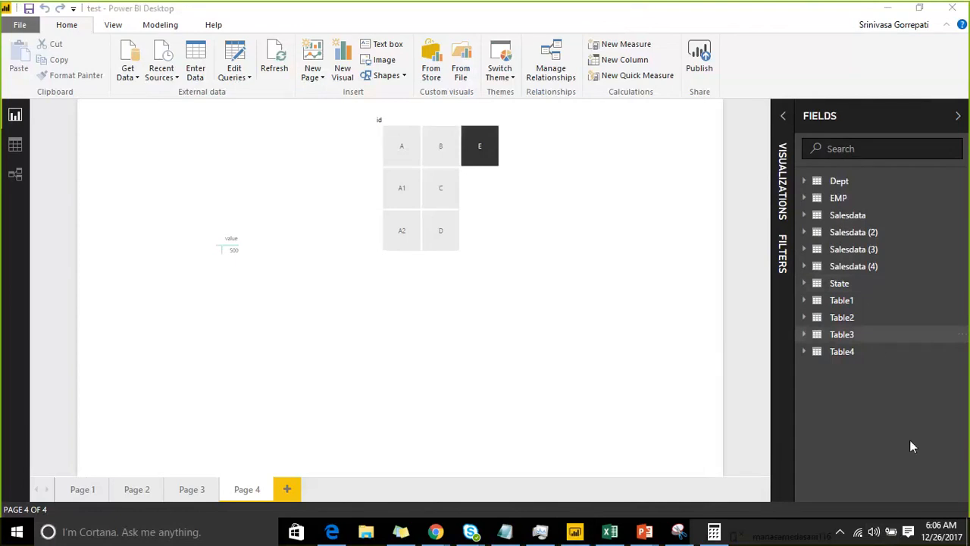
pyautogui.click(807, 353)
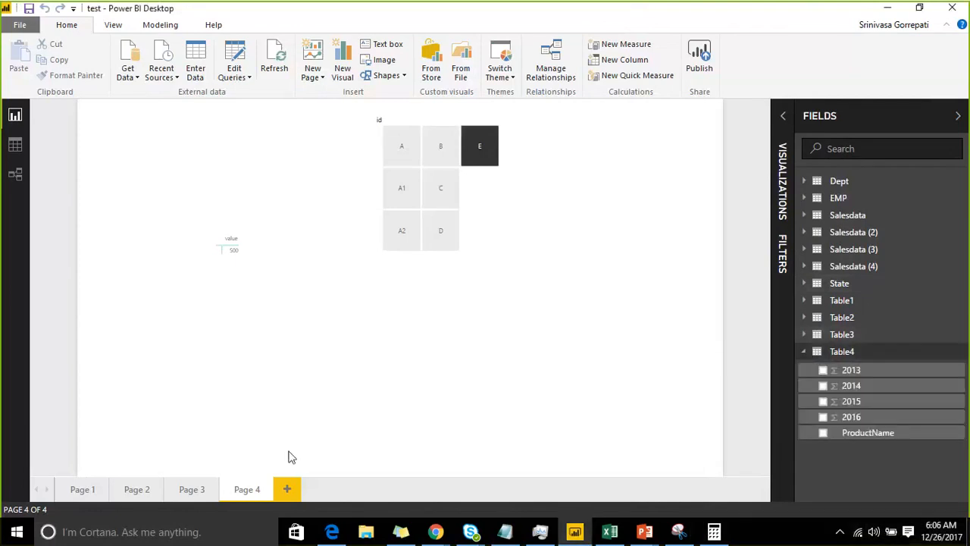
pyautogui.click(287, 489)
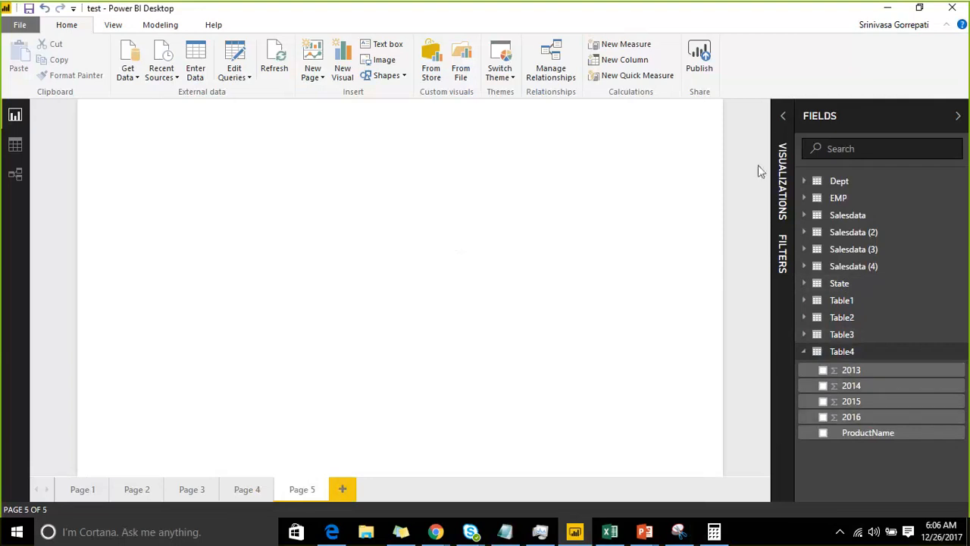
pyautogui.click(783, 118)
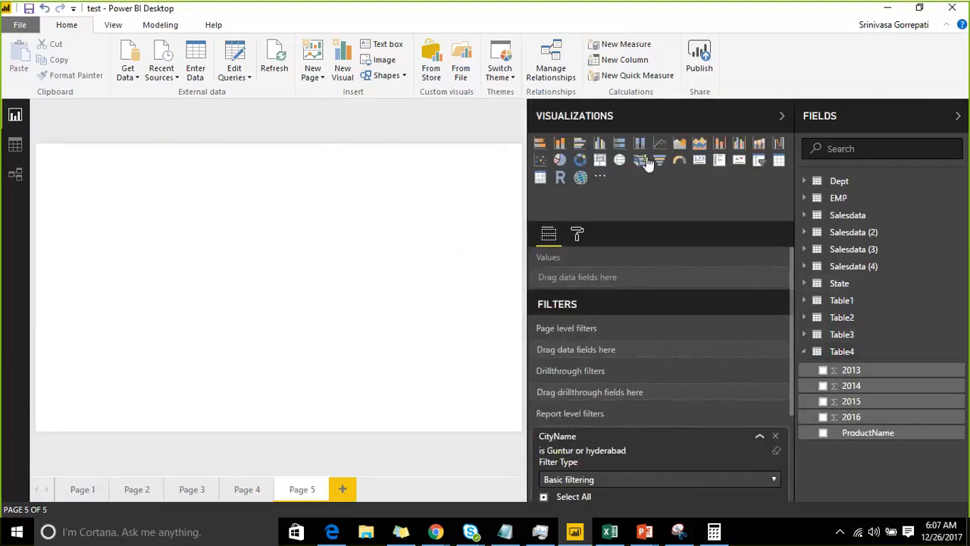
pyautogui.click(600, 143)
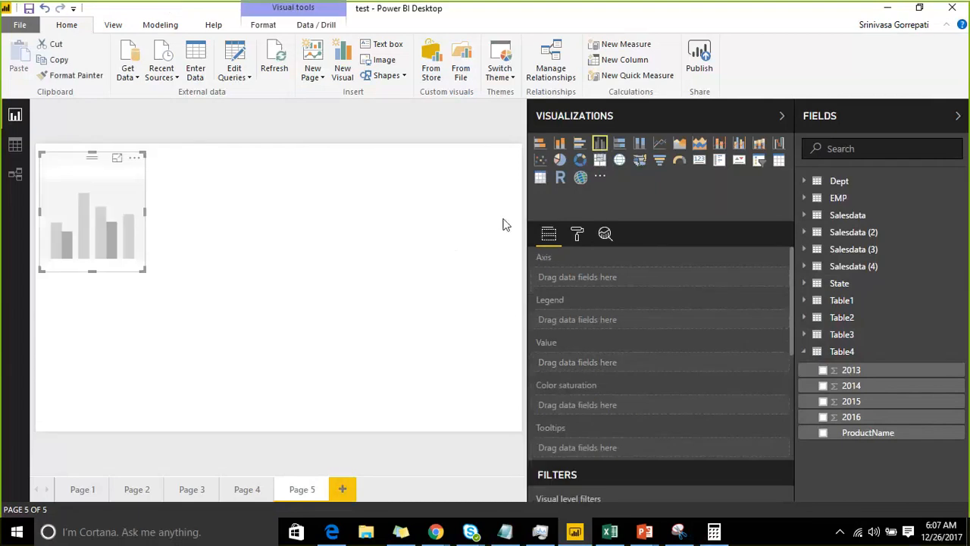
pyautogui.moveTo(143, 270); pyautogui.dragTo(330, 356)
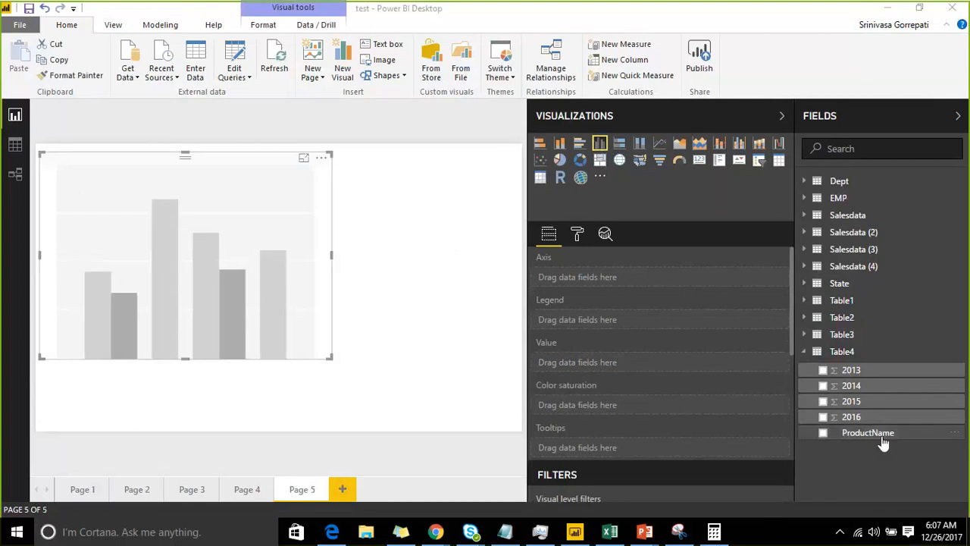
# Plot Table4 in the chart with ProductName on the axis and 2016, 2015, 2014 and 2013 as values
pyautogui.moveTo(874, 439); pyautogui.dragTo(207, 283)
pyautogui.moveTo(816, 417); pyautogui.dragTo(278, 283)
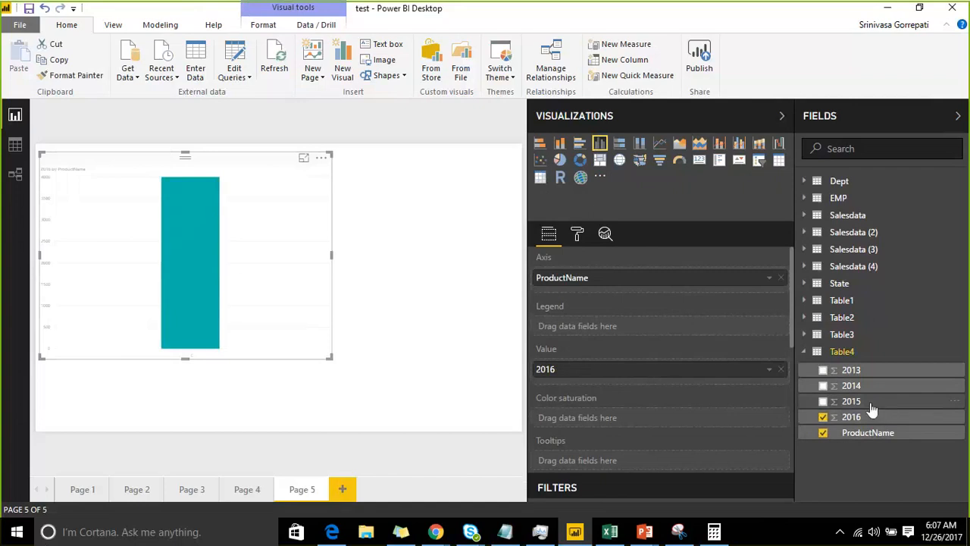
pyautogui.moveTo(871, 407); pyautogui.dragTo(711, 389)
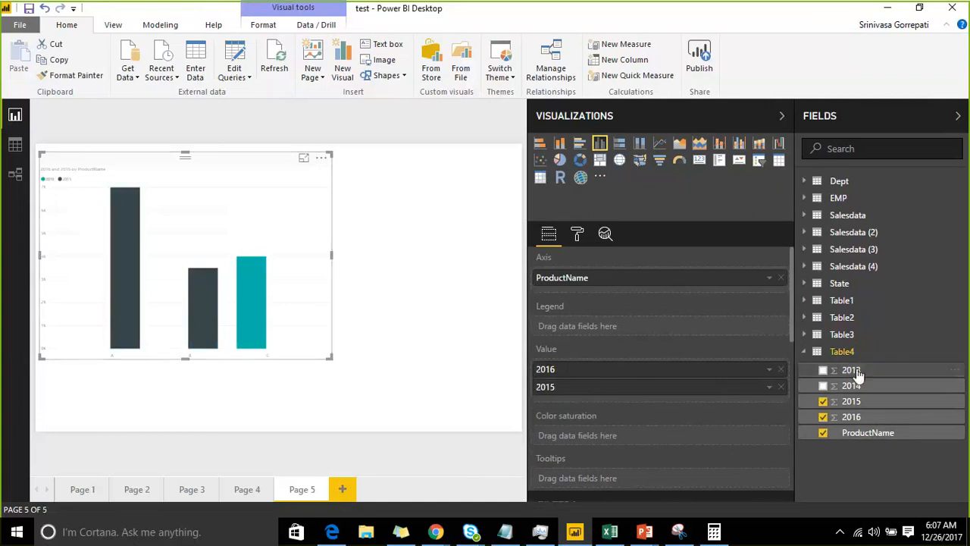
pyautogui.moveTo(864, 391); pyautogui.dragTo(653, 398)
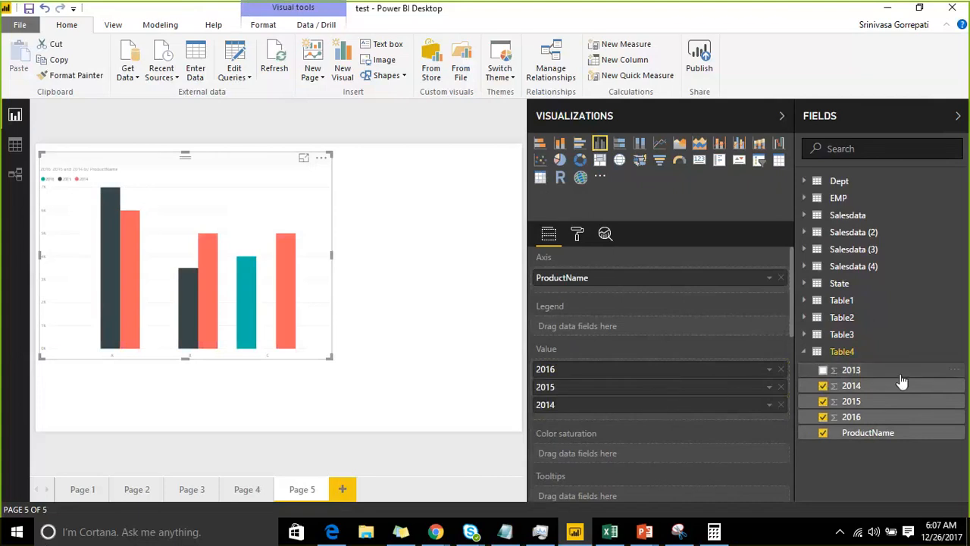
pyautogui.moveTo(902, 379); pyautogui.dragTo(700, 410)
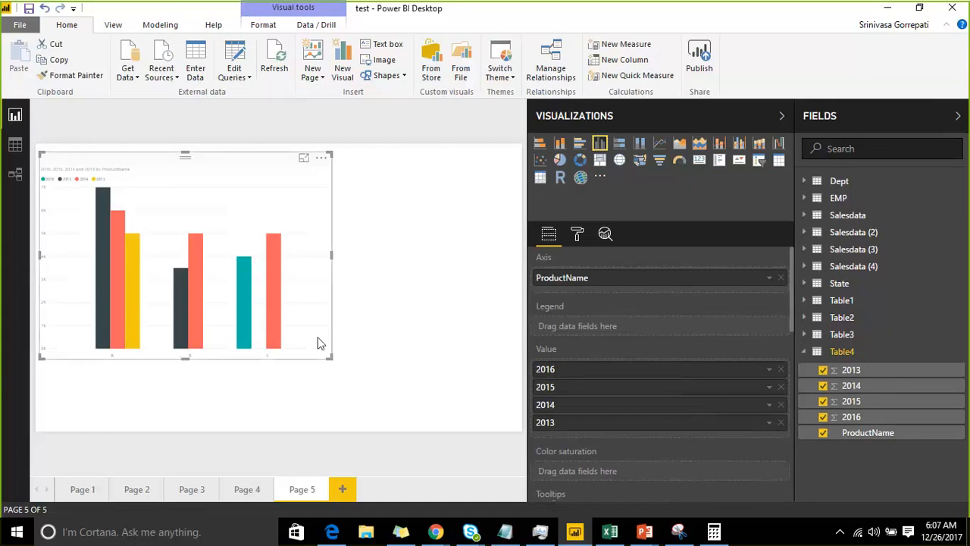
# Enlarge the column chart so it fills most of the report page
pyautogui.click(877, 130)
pyautogui.click(872, 126)
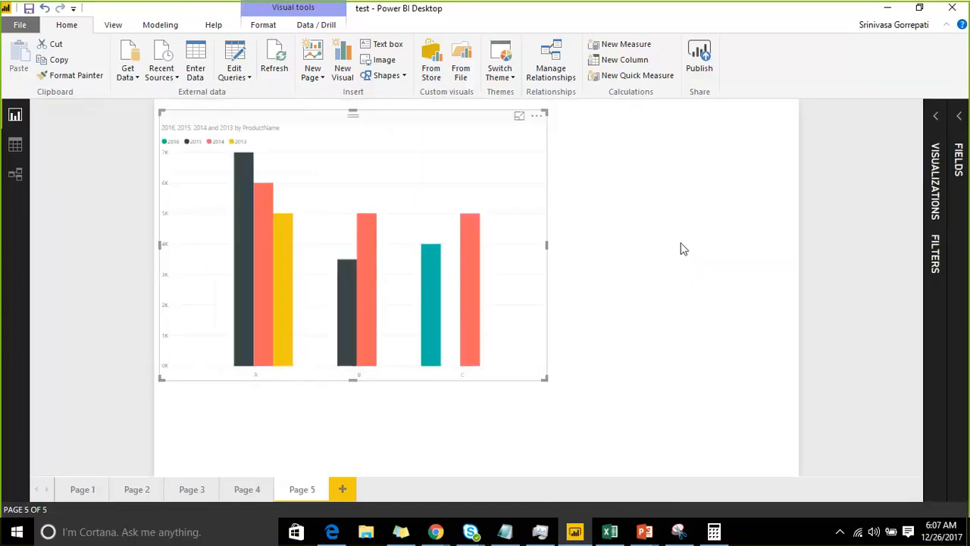
pyautogui.moveTo(545, 378); pyautogui.dragTo(711, 426)
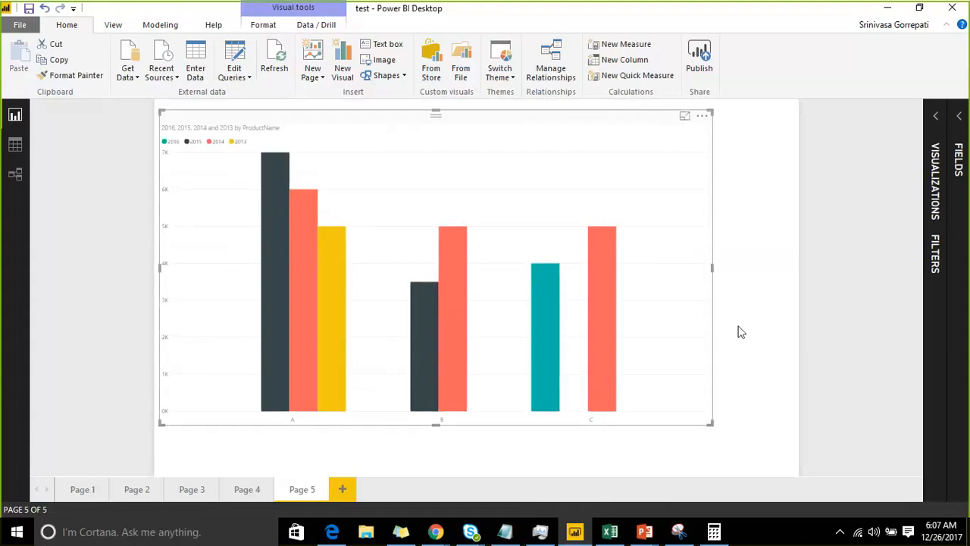
pyautogui.click(928, 130)
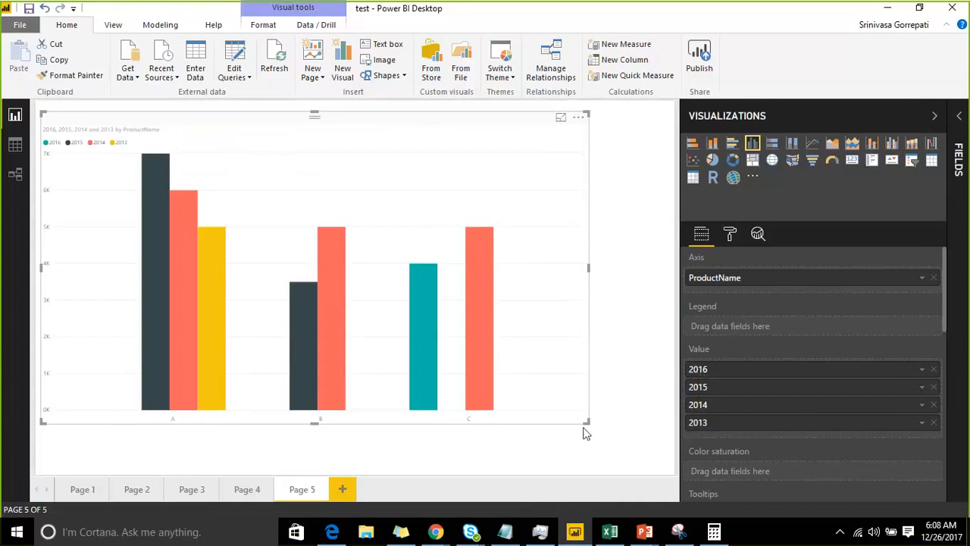
pyautogui.moveTo(586, 421); pyautogui.dragTo(573, 416)
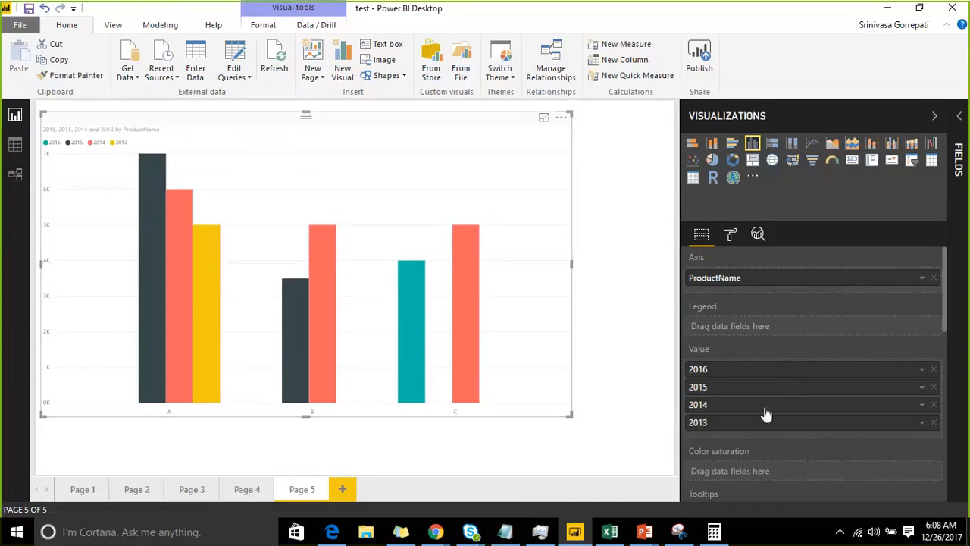
# Remove the 2013, 2014, 2015 and 2016 fields from the chart's values, keeping ProductName on the axis
pyautogui.click(934, 422)
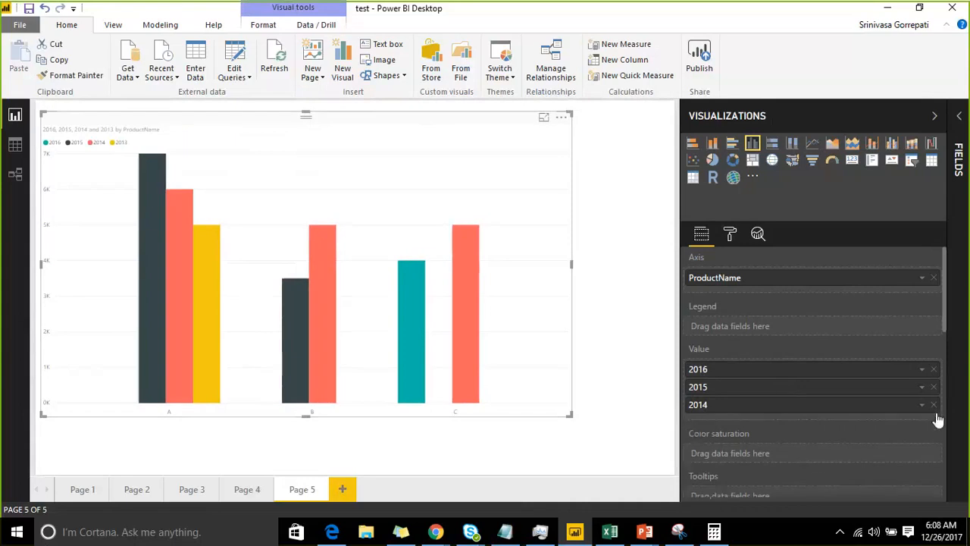
pyautogui.click(934, 404)
pyautogui.click(934, 387)
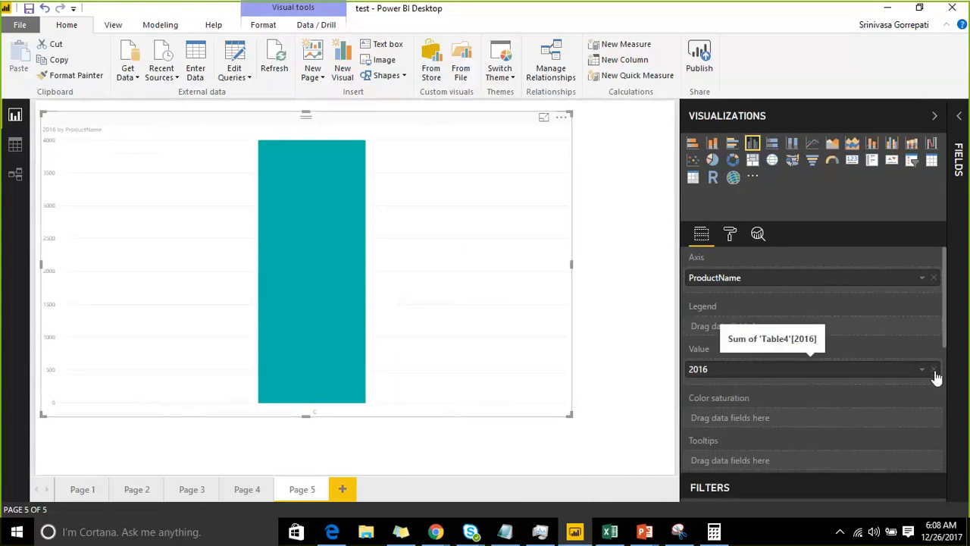
pyautogui.click(934, 370)
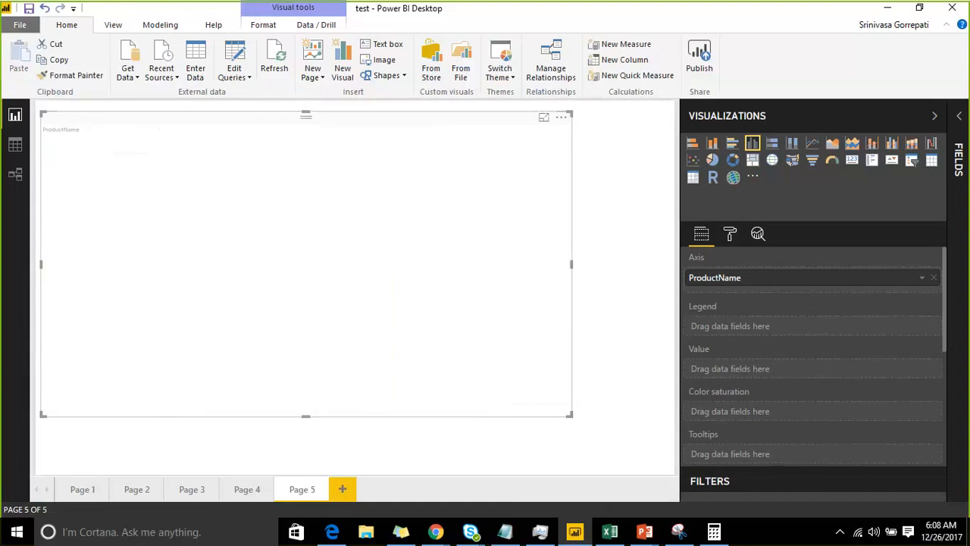
pyautogui.click(958, 117)
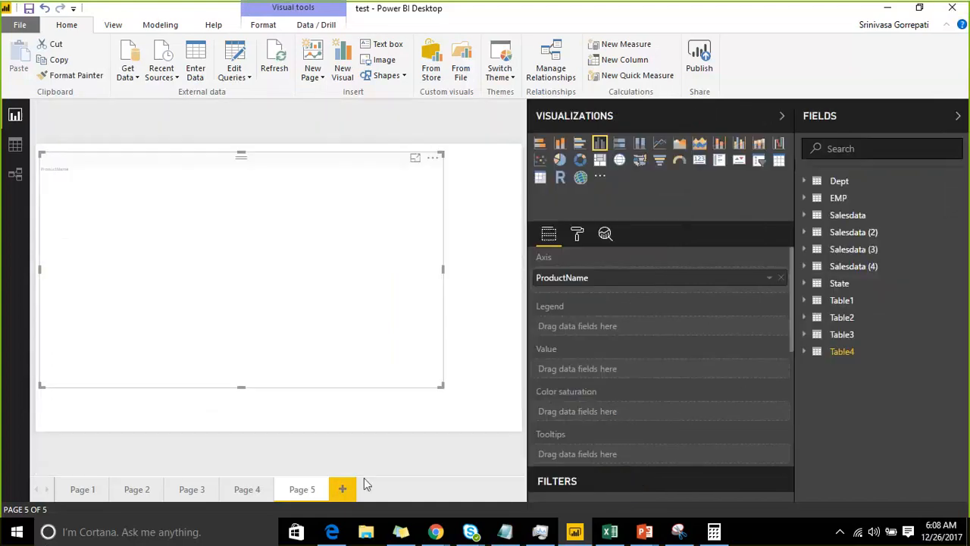
pyautogui.click(242, 74)
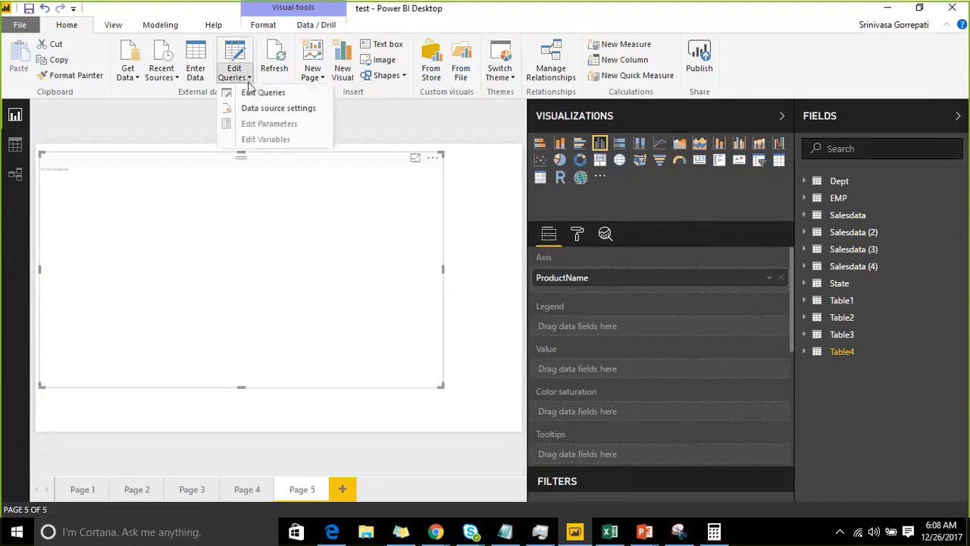
pyautogui.click(258, 115)
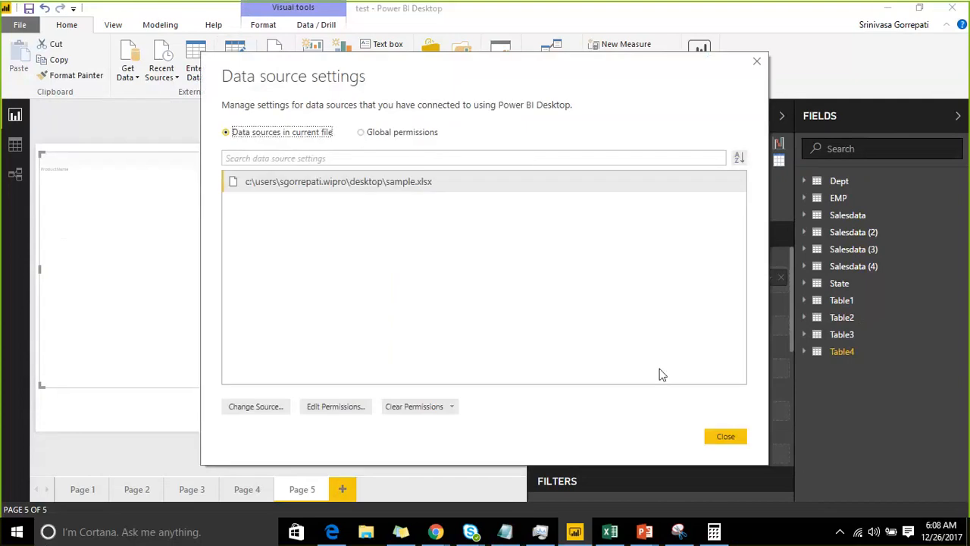
pyautogui.click(724, 437)
# Reopen the Query Editor and display the Table4 query
pyautogui.click(235, 78)
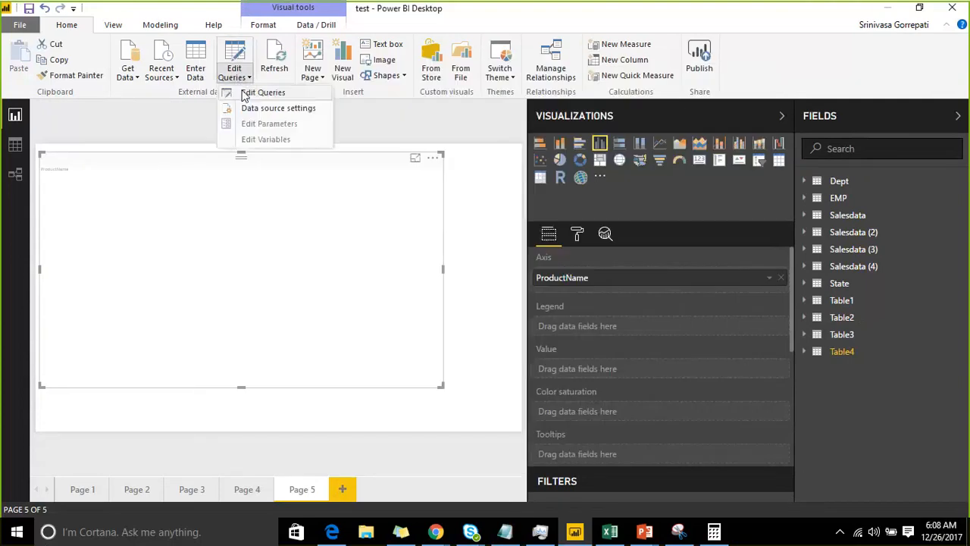
pyautogui.click(244, 95)
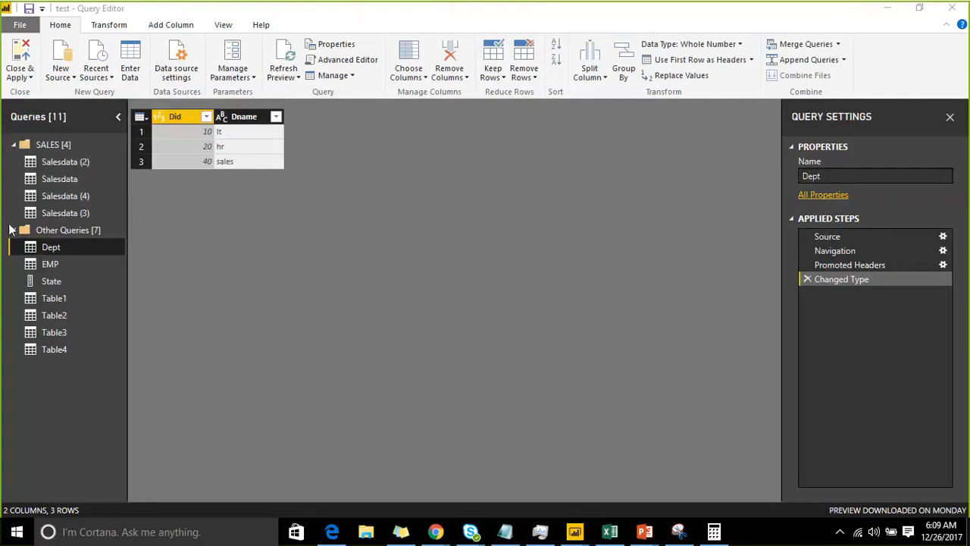
pyautogui.click(58, 349)
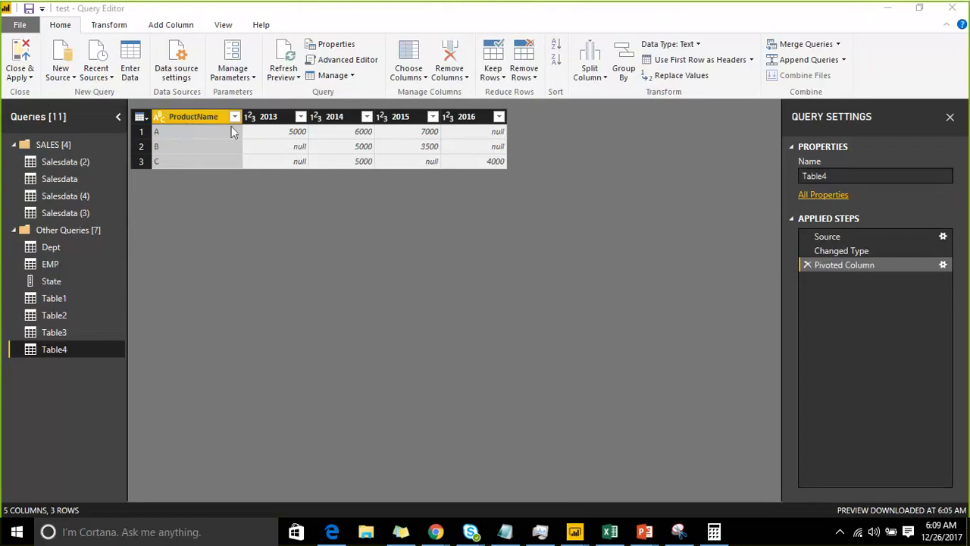
# Unpivot the ProductName column and delete the resulting Unpivoted Columns applied step
pyautogui.rightClick(218, 120)
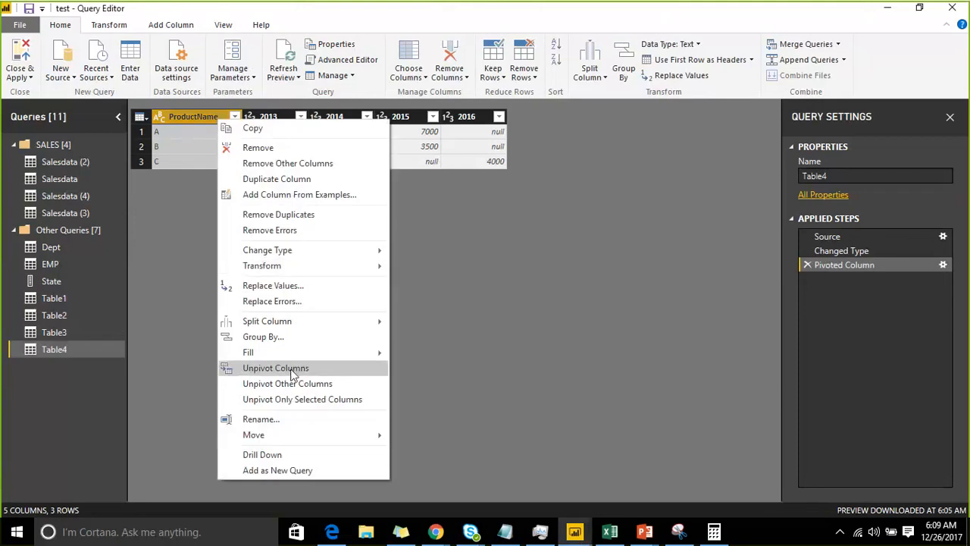
pyautogui.click(293, 374)
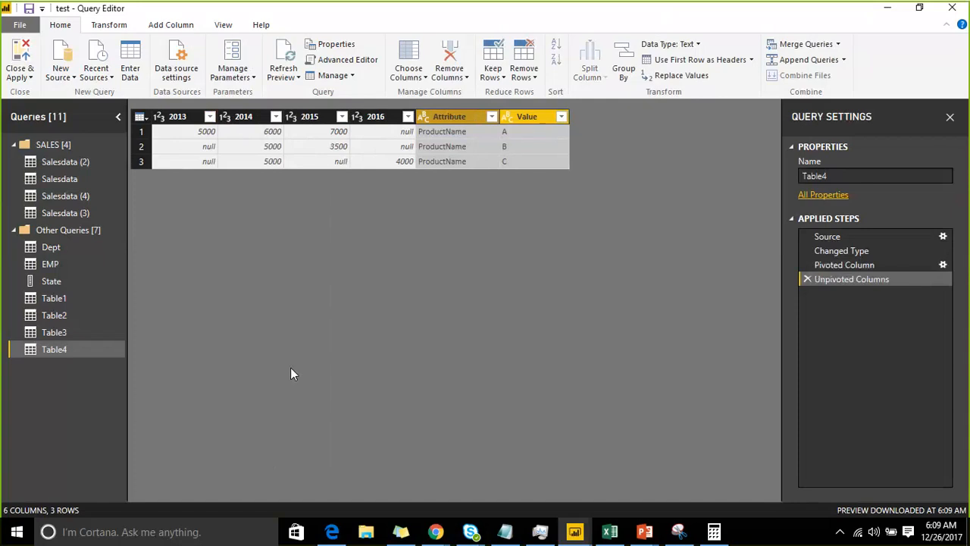
pyautogui.click(808, 281)
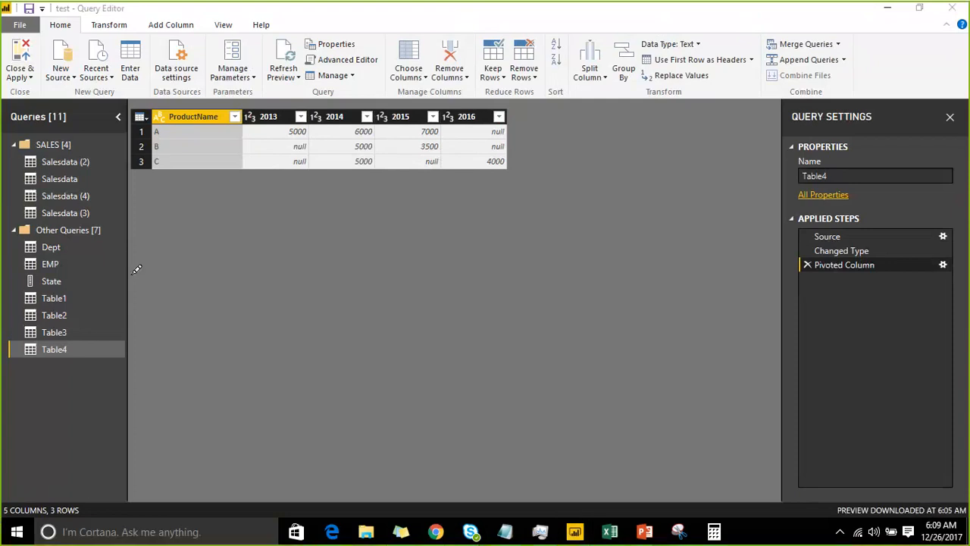
# Annotate the screen in green with A 100 above B 200 and a downward arrow beside them
pyautogui.moveTo(148, 333)
pyautogui.mouseDown()
pyautogui.moveTo(154, 288)
pyautogui.moveTo(184, 303)
pyautogui.moveTo(195, 296)
pyautogui.mouseUp()
pyautogui.moveTo(206, 260)
pyautogui.mouseDown()
pyautogui.moveTo(224, 294)
pyautogui.moveTo(232, 254)
pyautogui.moveTo(273, 241)
pyautogui.mouseUp()
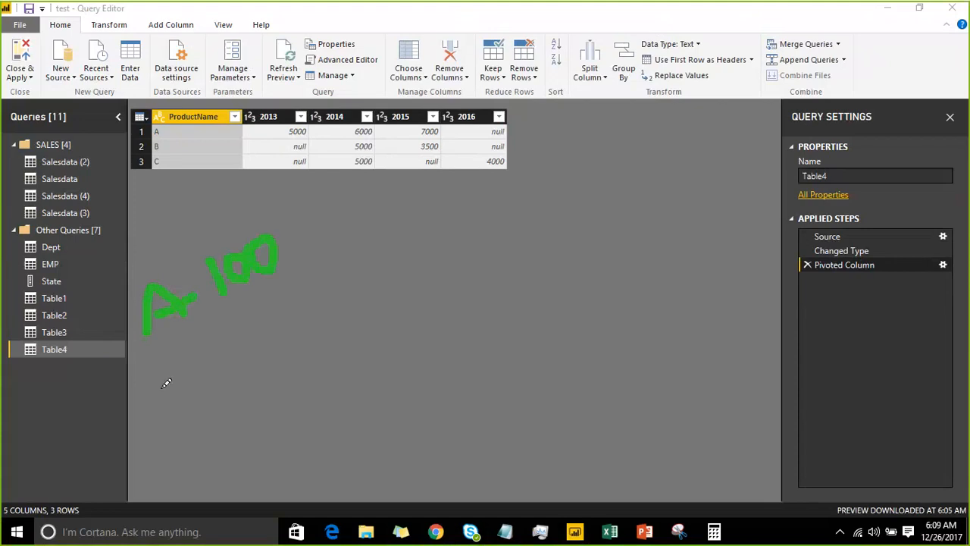
pyautogui.moveTo(164, 358)
pyautogui.mouseDown()
pyautogui.moveTo(167, 402)
pyautogui.moveTo(187, 400)
pyautogui.moveTo(171, 404)
pyautogui.mouseUp()
pyautogui.moveTo(245, 331)
pyautogui.mouseDown()
pyautogui.moveTo(266, 353)
pyautogui.moveTo(266, 319)
pyautogui.mouseUp()
pyautogui.moveTo(337, 309); pyautogui.dragTo(335, 305)
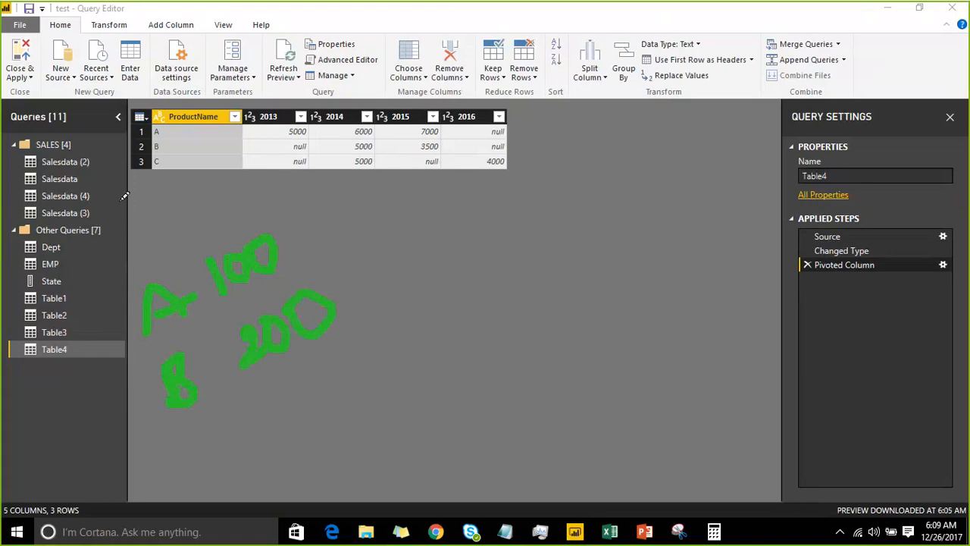
pyautogui.moveTo(123, 199); pyautogui.dragTo(143, 252)
pyautogui.moveTo(155, 218); pyautogui.dragTo(138, 258)
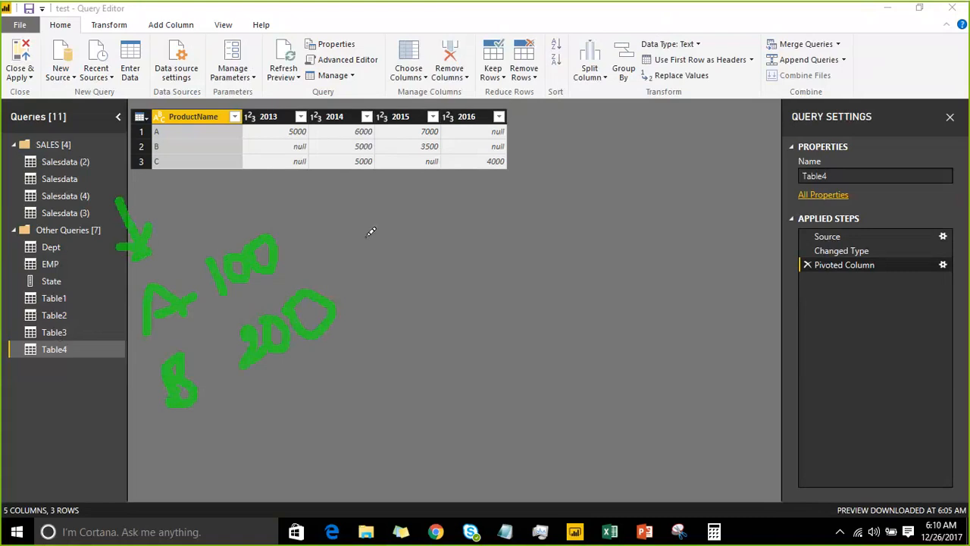
# Draw a red arrow leading to A 100 and B 200 side by side, and add a circled P
pyautogui.moveTo(312, 256)
pyautogui.mouseDown()
pyautogui.moveTo(339, 241)
pyautogui.moveTo(340, 267)
pyautogui.mouseUp()
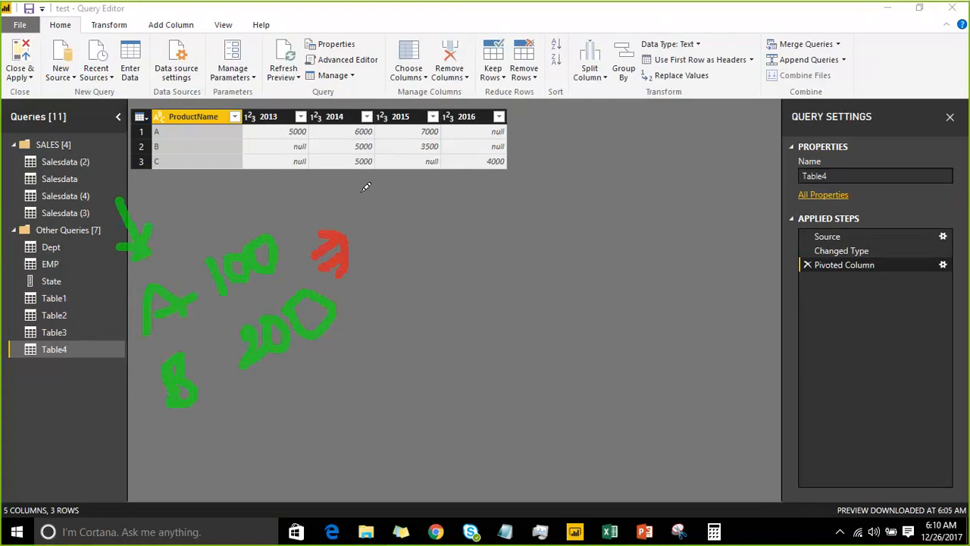
pyautogui.moveTo(379, 215)
pyautogui.mouseDown()
pyautogui.moveTo(376, 191)
pyautogui.moveTo(417, 192)
pyautogui.moveTo(402, 182)
pyautogui.mouseUp()
pyautogui.moveTo(402, 230); pyautogui.dragTo(424, 257)
pyautogui.moveTo(427, 220)
pyautogui.mouseDown()
pyautogui.moveTo(421, 231)
pyautogui.moveTo(448, 207)
pyautogui.mouseUp()
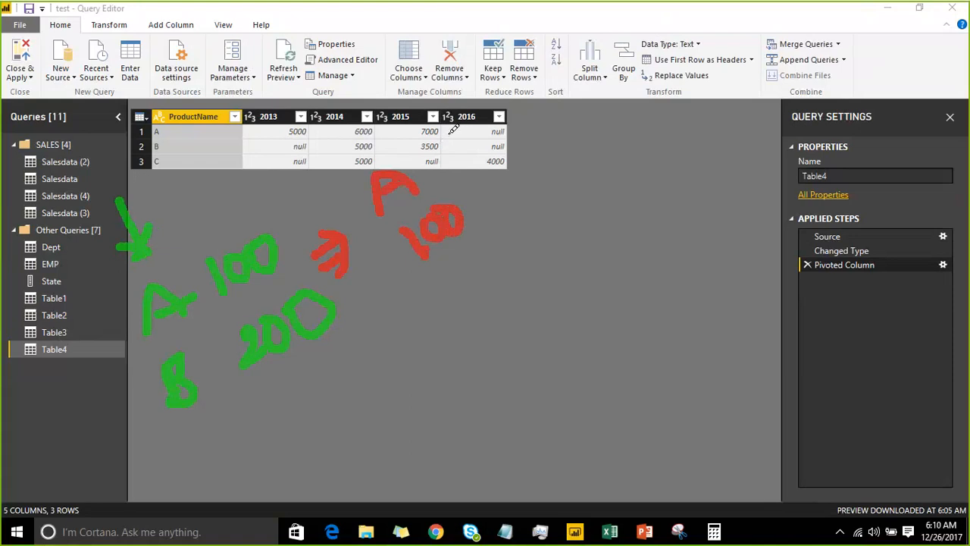
pyautogui.moveTo(449, 124)
pyautogui.mouseDown()
pyautogui.moveTo(457, 156)
pyautogui.moveTo(473, 136)
pyautogui.moveTo(461, 150)
pyautogui.mouseUp()
pyautogui.moveTo(482, 187)
pyautogui.mouseDown()
pyautogui.moveTo(513, 174)
pyautogui.moveTo(504, 201)
pyautogui.moveTo(531, 191)
pyautogui.mouseUp()
pyautogui.moveTo(540, 152)
pyautogui.mouseDown()
pyautogui.moveTo(524, 151)
pyautogui.moveTo(550, 161)
pyautogui.moveTo(565, 136)
pyautogui.mouseUp()
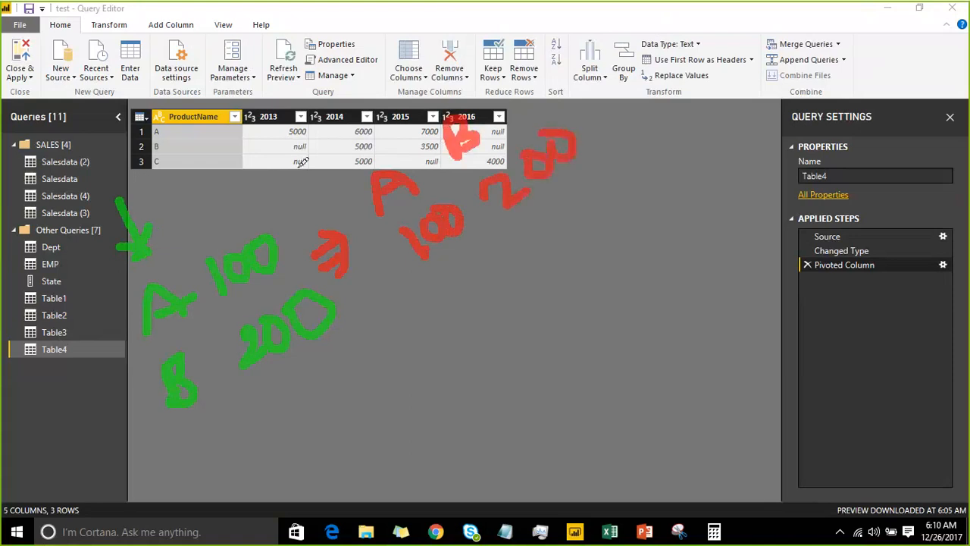
pyautogui.moveTo(280, 185)
pyautogui.mouseDown()
pyautogui.moveTo(258, 148)
pyautogui.moveTo(301, 132)
pyautogui.moveTo(273, 155)
pyautogui.moveTo(296, 91)
pyautogui.moveTo(326, 165)
pyautogui.moveTo(261, 198)
pyautogui.moveTo(236, 123)
pyautogui.mouseUp()
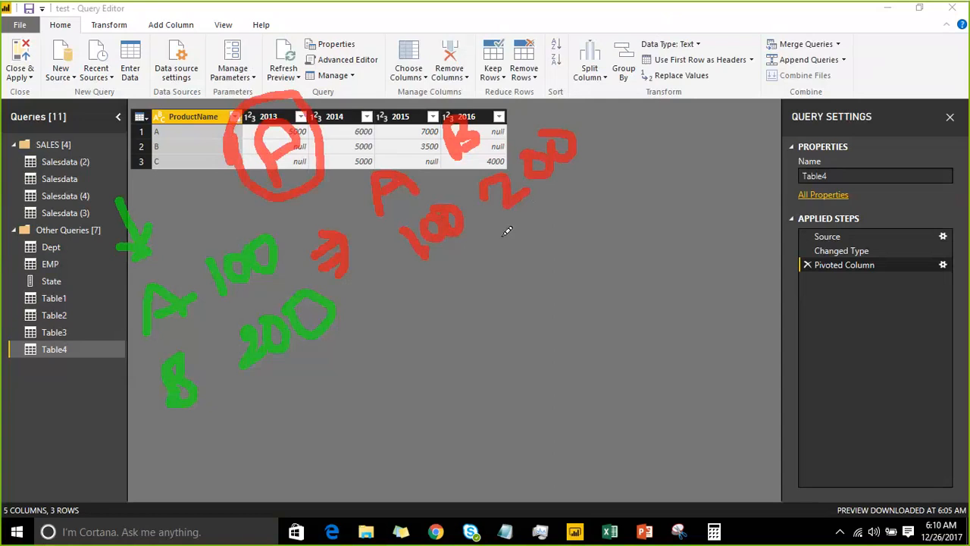
# Draw blue arrows toward the red A and below the red 200, and write B 200 in blue under the lower arrow
pyautogui.moveTo(501, 235); pyautogui.dragTo(540, 300)
pyautogui.moveTo(540, 256); pyautogui.dragTo(545, 302)
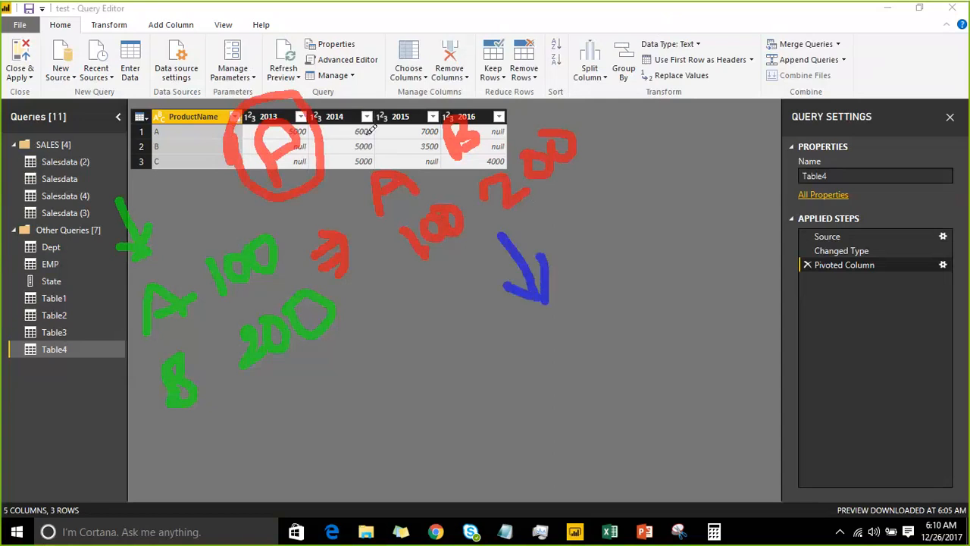
pyautogui.moveTo(349, 106); pyautogui.dragTo(376, 155)
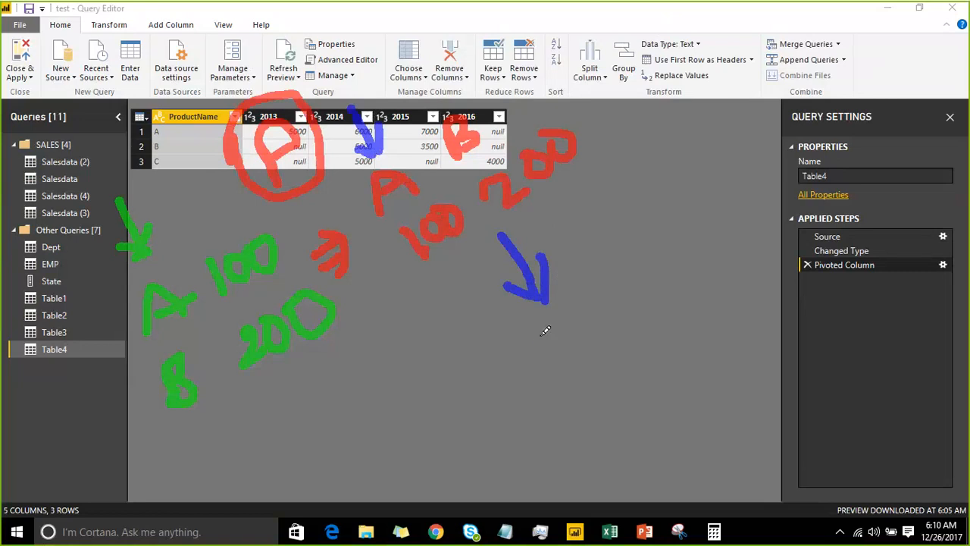
pyautogui.moveTo(545, 329)
pyautogui.mouseDown()
pyautogui.moveTo(543, 340)
pyautogui.moveTo(571, 350)
pyautogui.mouseUp()
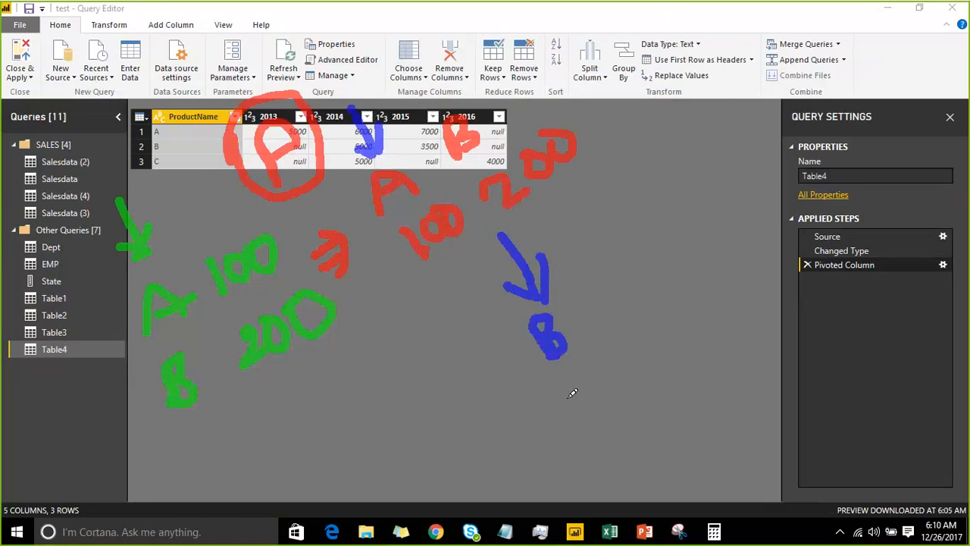
pyautogui.moveTo(572, 392)
pyautogui.mouseDown()
pyautogui.moveTo(618, 371)
pyautogui.moveTo(624, 351)
pyautogui.moveTo(616, 356)
pyautogui.mouseUp()
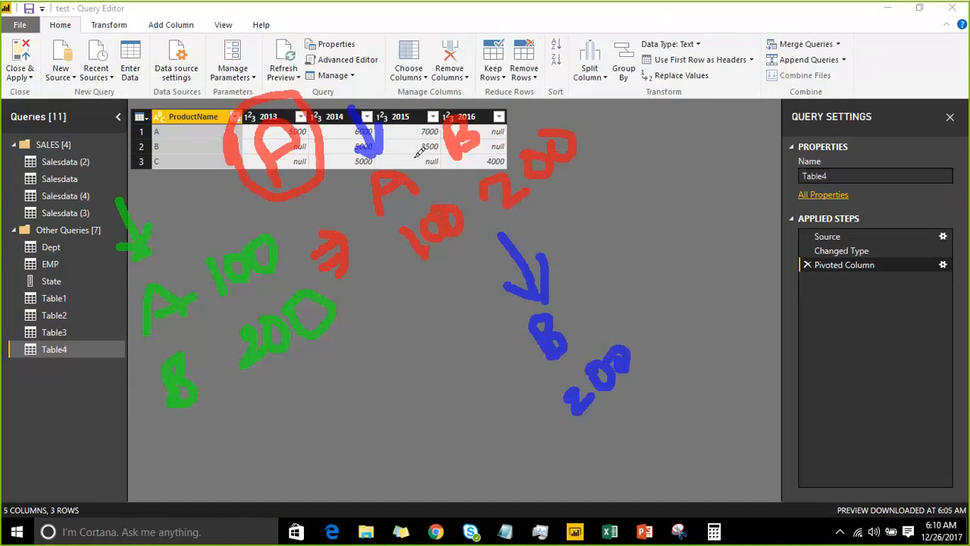
# Circle the red A 100 in blue and write A 100 twice in blue beside the blue B 200
pyautogui.moveTo(417, 157)
pyautogui.mouseDown()
pyautogui.moveTo(371, 163)
pyautogui.moveTo(390, 243)
pyautogui.moveTo(472, 237)
pyautogui.moveTo(454, 157)
pyautogui.moveTo(415, 146)
pyautogui.mouseUp()
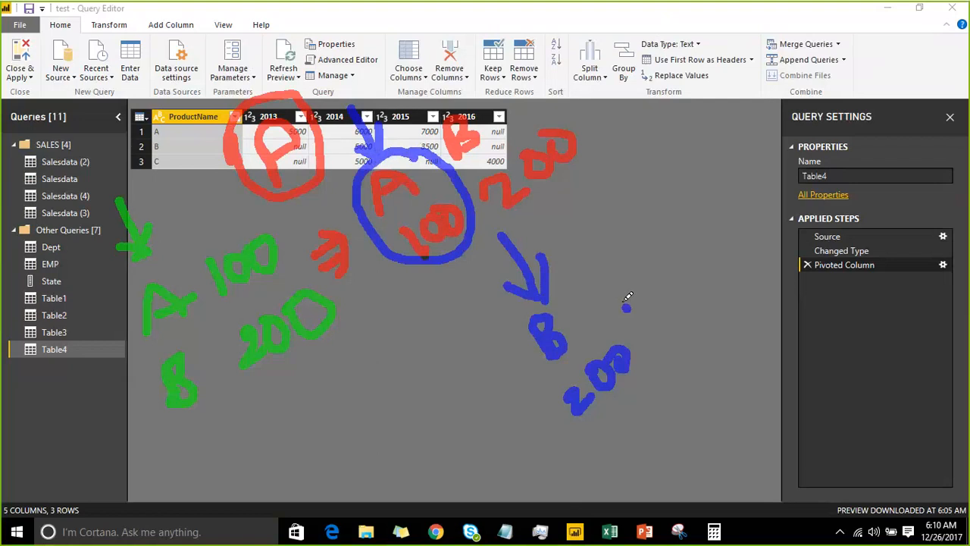
pyautogui.moveTo(626, 309)
pyautogui.mouseDown()
pyautogui.moveTo(643, 277)
pyautogui.moveTo(632, 286)
pyautogui.mouseUp()
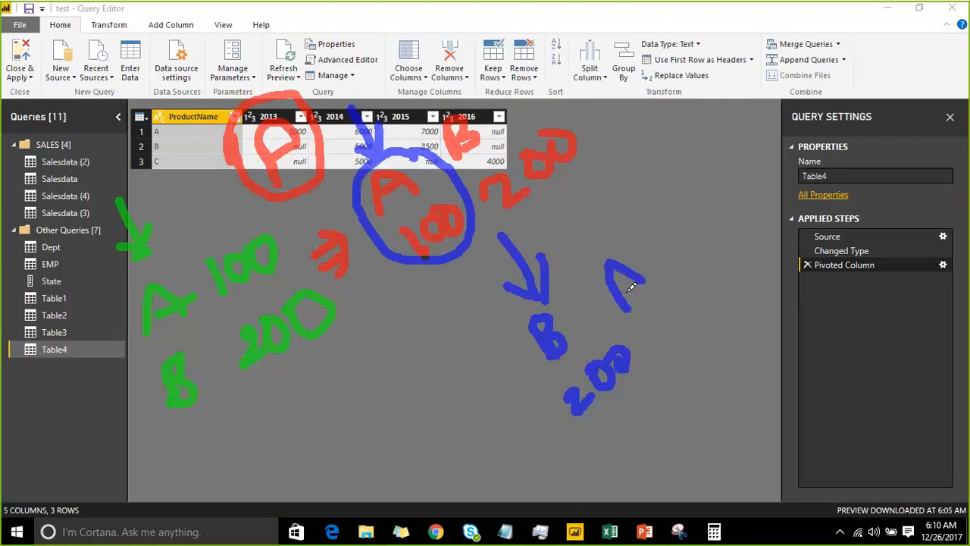
pyautogui.moveTo(671, 232)
pyautogui.mouseDown()
pyautogui.moveTo(657, 258)
pyautogui.moveTo(678, 223)
pyautogui.moveTo(691, 227)
pyautogui.moveTo(699, 215)
pyautogui.mouseUp()
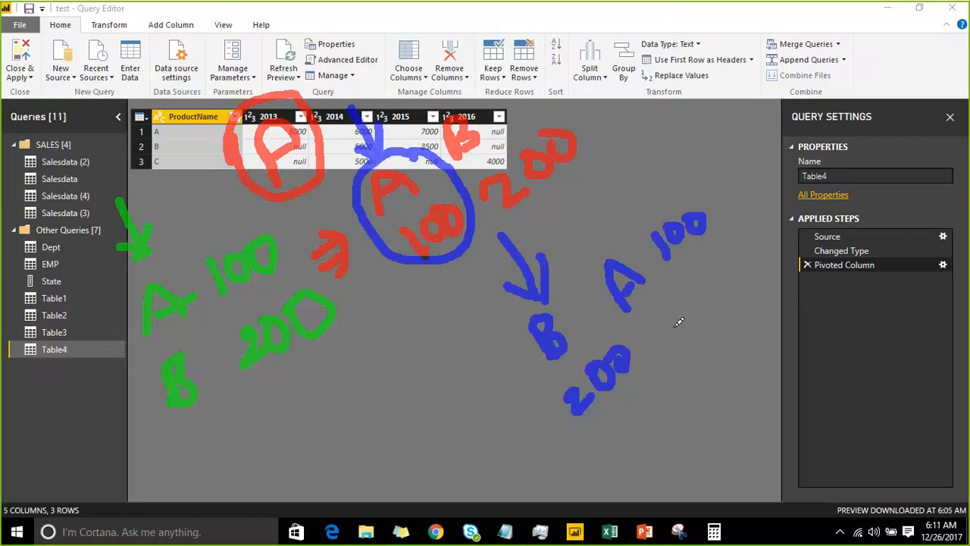
pyautogui.moveTo(673, 327)
pyautogui.mouseDown()
pyautogui.moveTo(711, 297)
pyautogui.moveTo(743, 245)
pyautogui.moveTo(730, 267)
pyautogui.mouseUp()
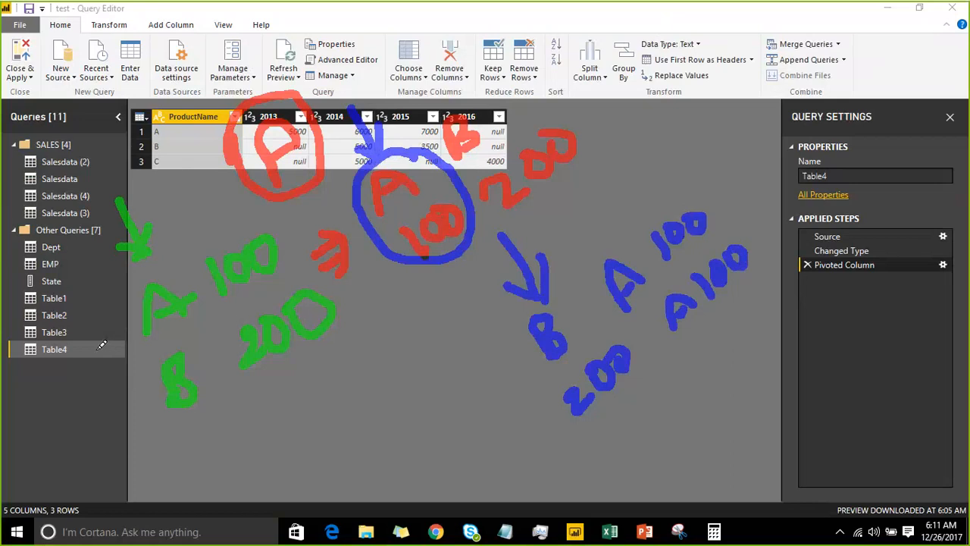
# Add a blue dash beside the Table4 query and a circled U above the table, and clear all annotations
pyautogui.moveTo(94, 352); pyautogui.dragTo(126, 330)
pyautogui.moveTo(624, 92)
pyautogui.mouseDown()
pyautogui.moveTo(624, 101)
pyautogui.moveTo(653, 77)
pyautogui.moveTo(586, 79)
pyautogui.moveTo(662, 113)
pyautogui.moveTo(662, 39)
pyautogui.mouseUp()
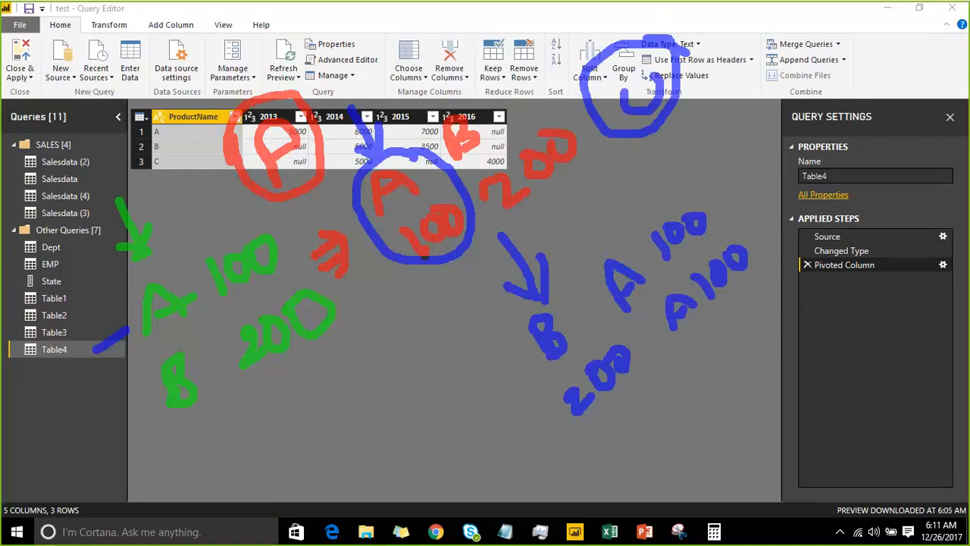
pyautogui.press('Escape')
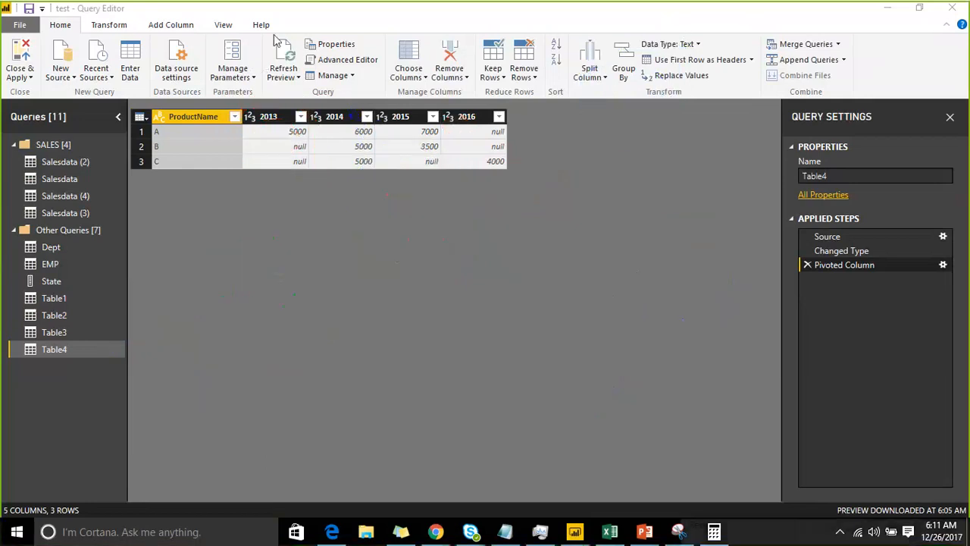
# Unpivot the ProductName column using Unpivot Columns and delete the resulting Unpivoted Columns applied step
pyautogui.rightClick(216, 126)
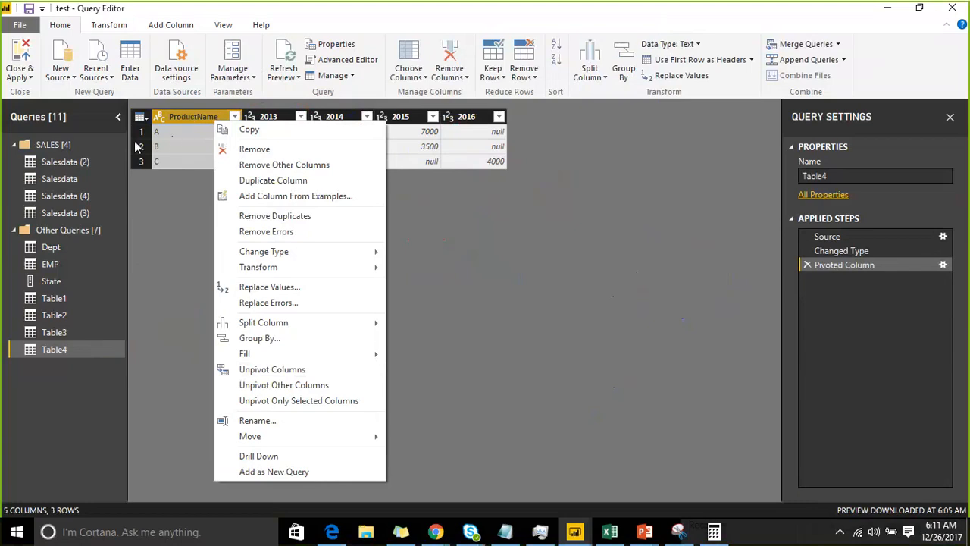
pyautogui.click(288, 371)
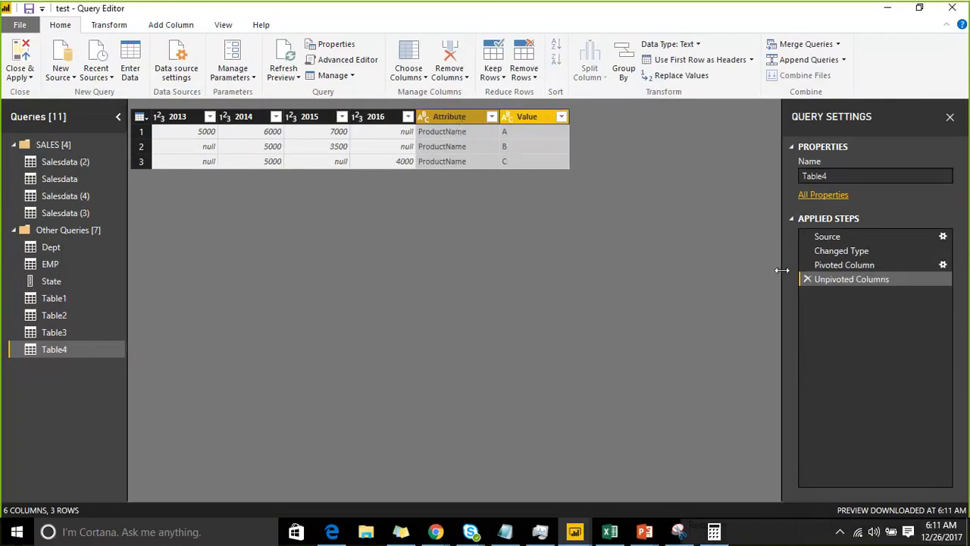
pyautogui.click(807, 281)
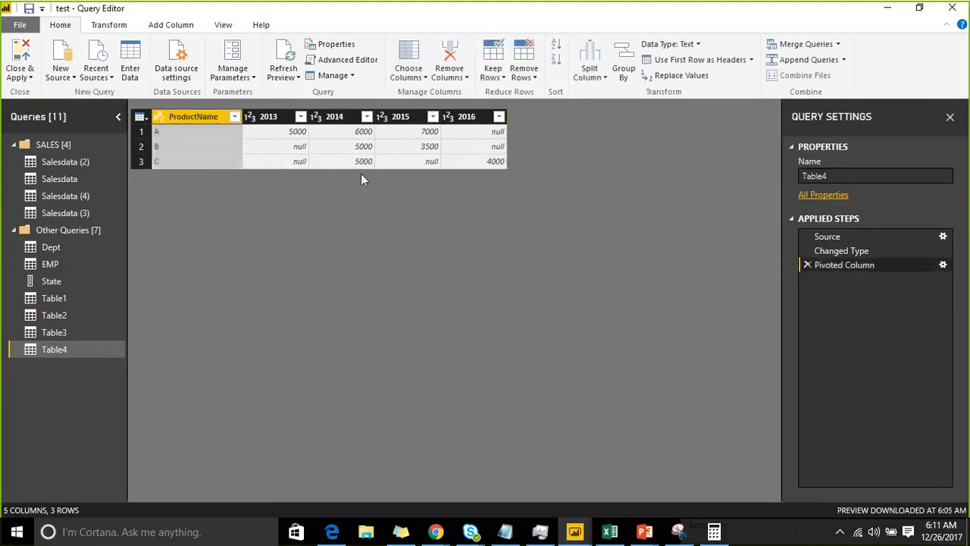
# Unpivot all columns other than ProductName in the Table4 query
pyautogui.click(342, 116)
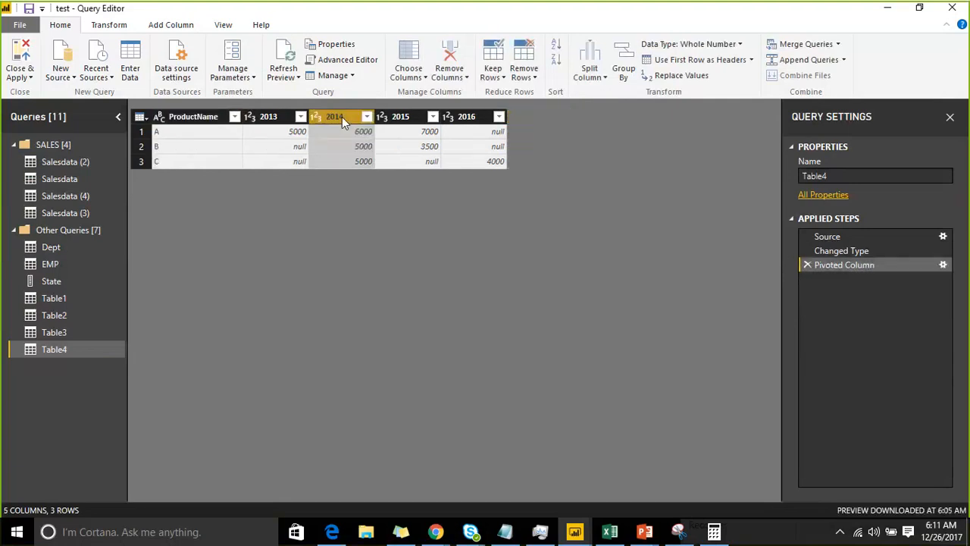
pyautogui.click(173, 116)
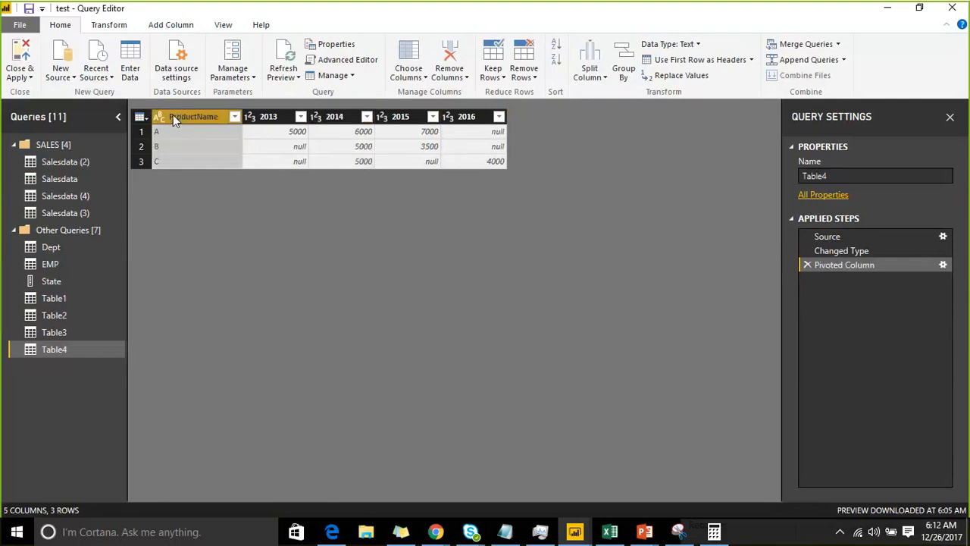
pyautogui.rightClick(173, 116)
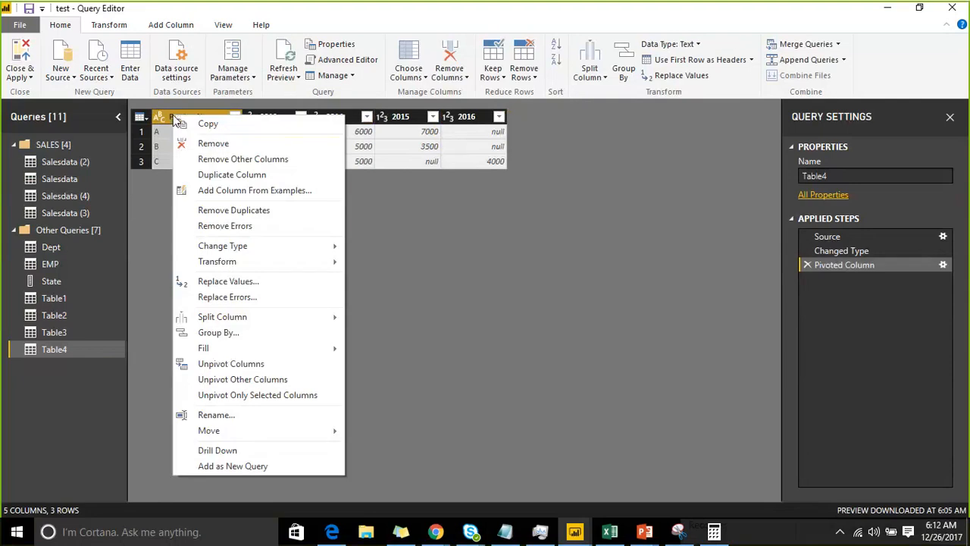
pyautogui.click(271, 380)
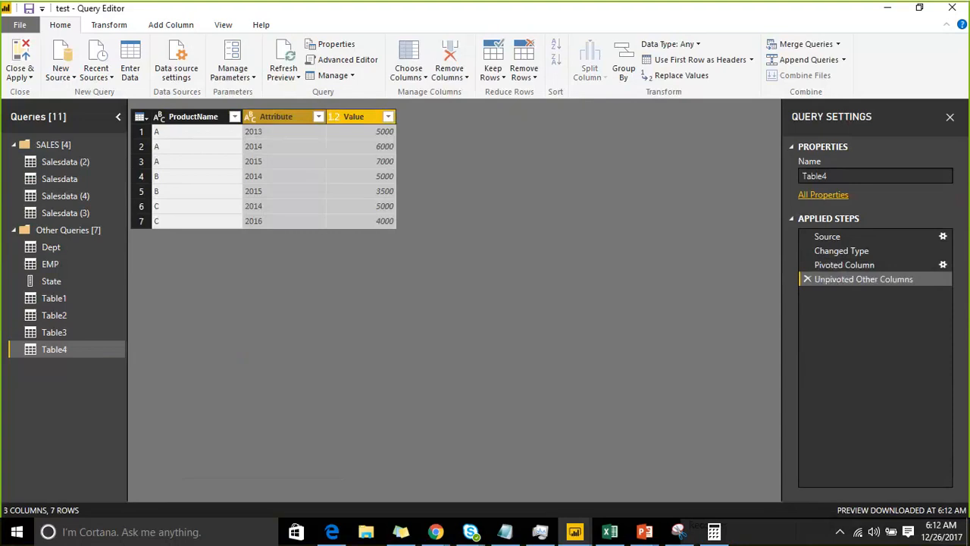
# Draw a blue A below the table, clear it, and delete the Unpivoted Other Columns applied step
pyautogui.click(746, 19)
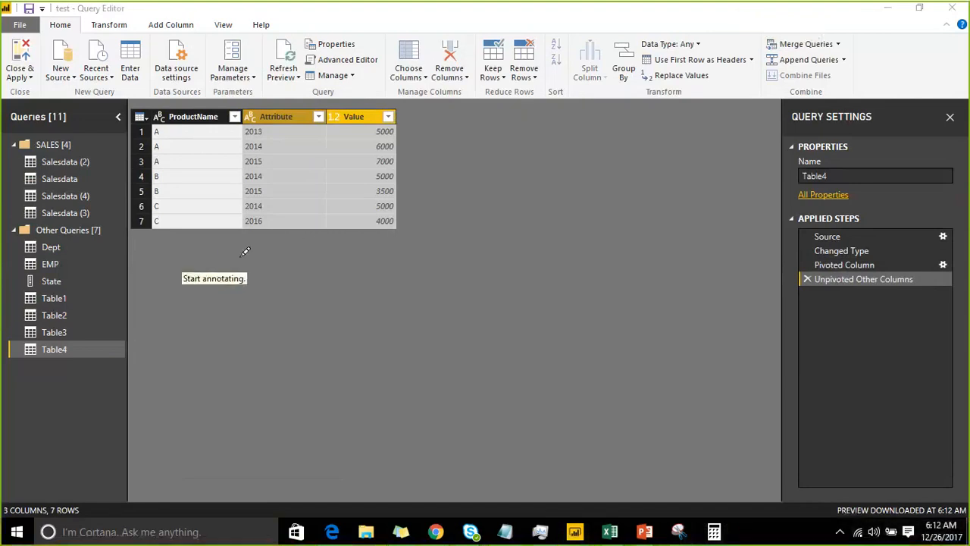
pyautogui.moveTo(231, 290)
pyautogui.mouseDown()
pyautogui.moveTo(235, 244)
pyautogui.moveTo(294, 277)
pyautogui.moveTo(266, 267)
pyautogui.mouseUp()
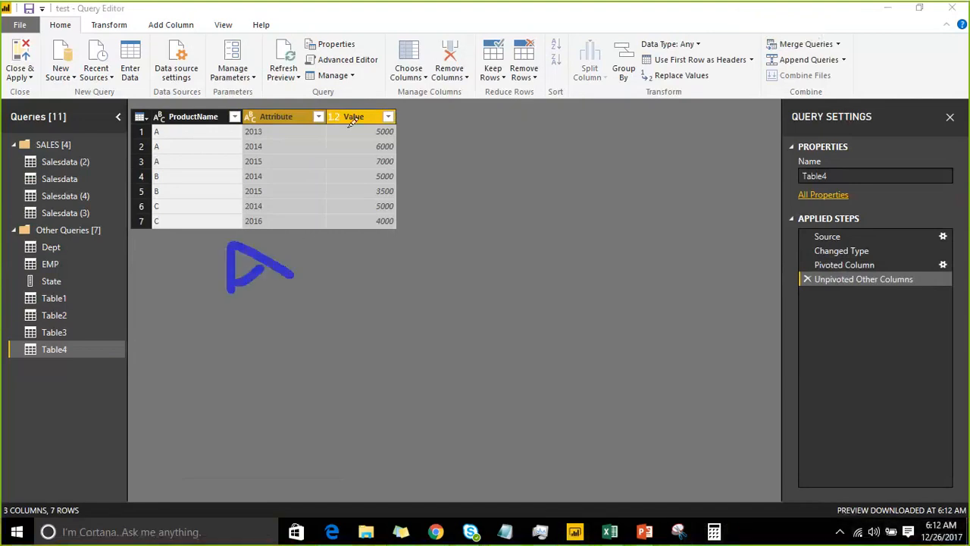
pyautogui.click(759, 24)
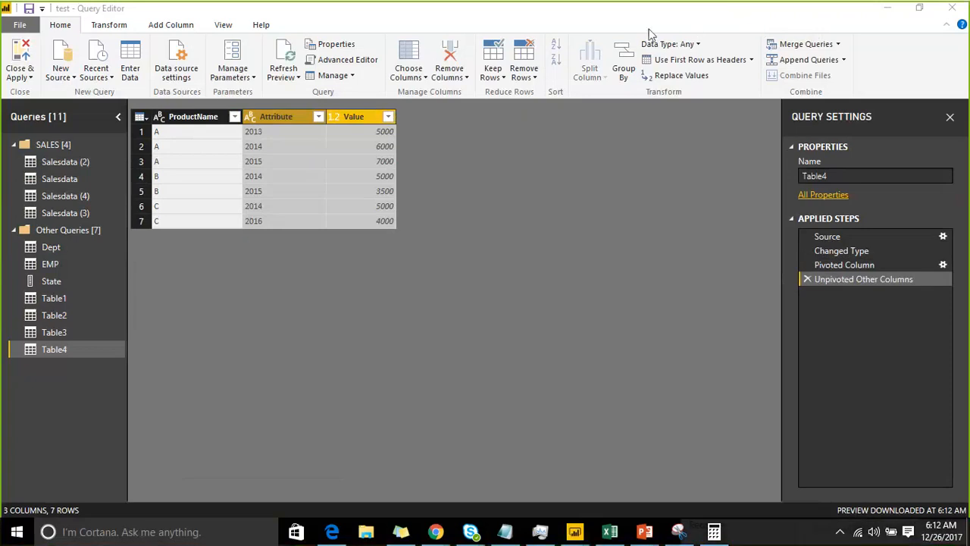
pyautogui.click(807, 279)
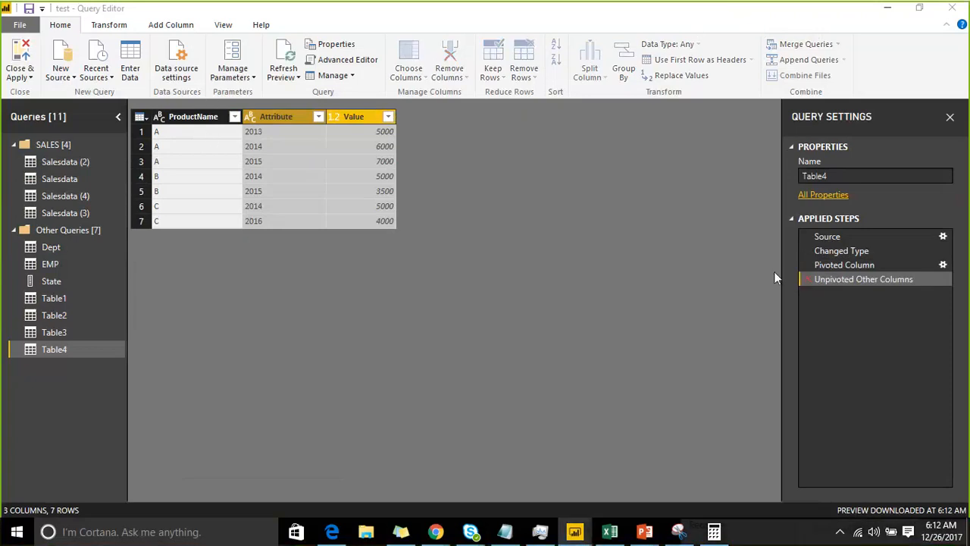
# Apply Unpivot Only Selected Columns to ProductName and delete the applied step it adds
pyautogui.click(193, 120)
pyautogui.rightClick(193, 120)
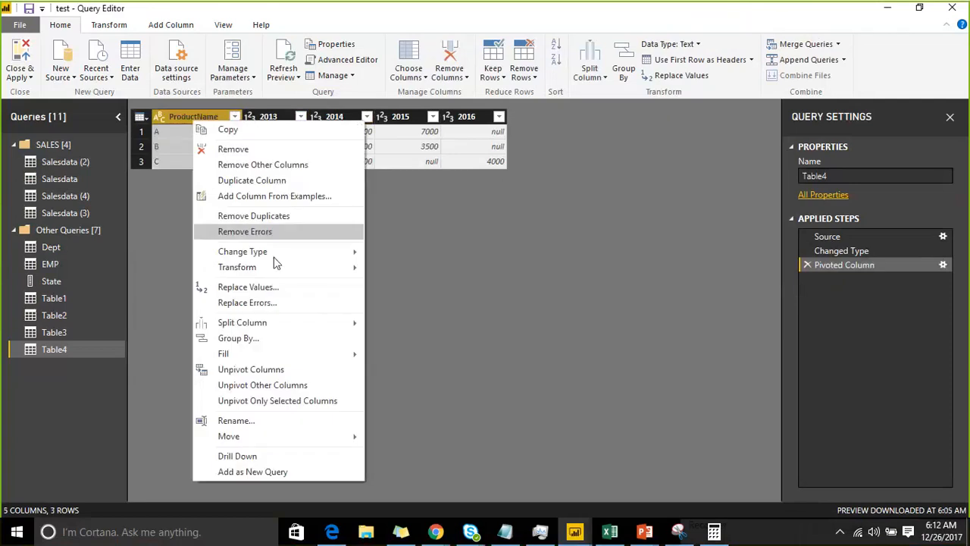
pyautogui.click(322, 401)
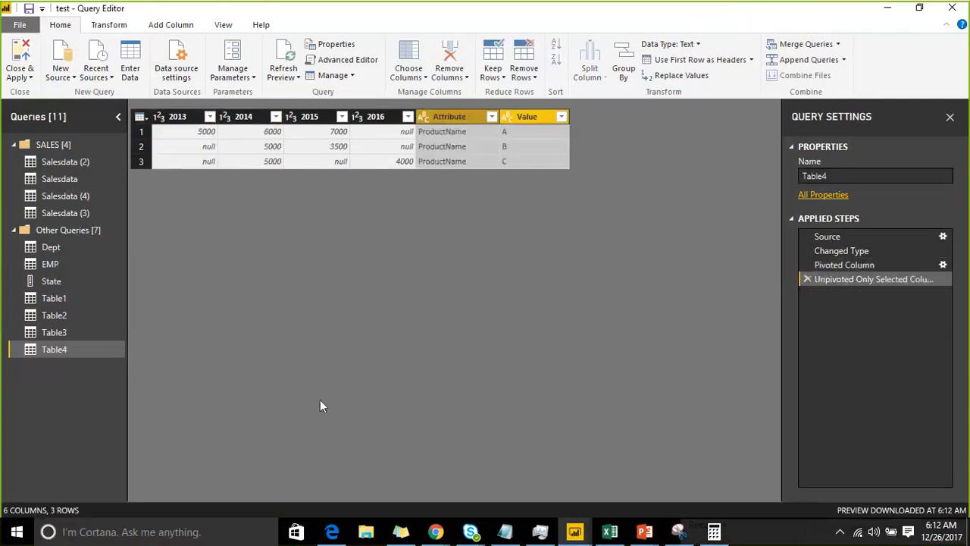
pyautogui.click(808, 280)
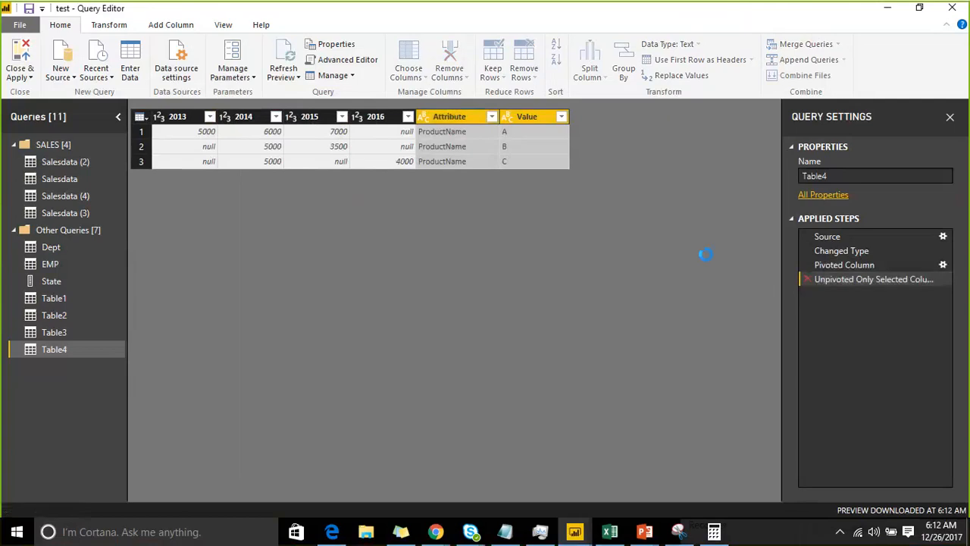
# Apply Unpivot Only Selected Columns to ProductName and 2013 together and delete the applied step it adds
pyautogui.click(272, 119)
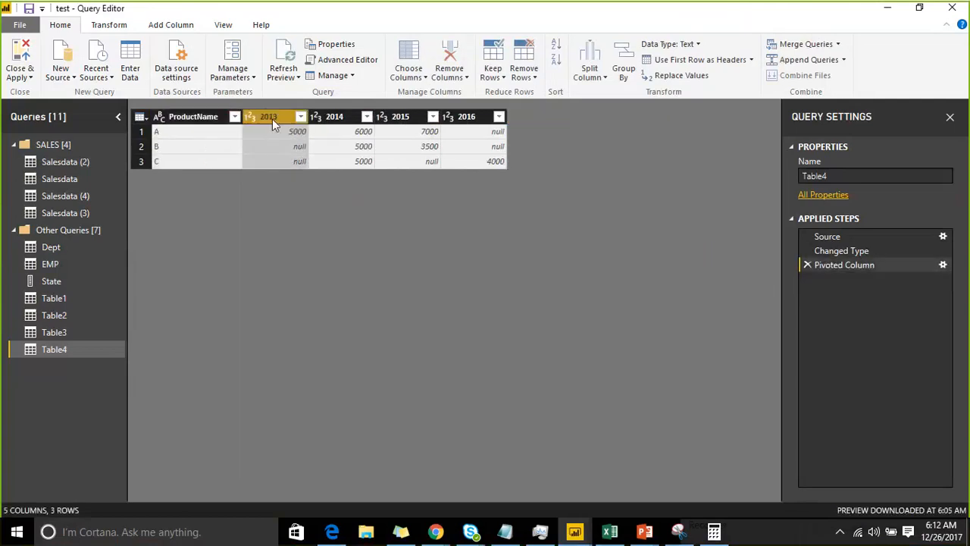
pyautogui.keyDown('ctrl'); pyautogui.click(196, 119); pyautogui.keyUp('ctrl')
pyautogui.rightClick(196, 117)
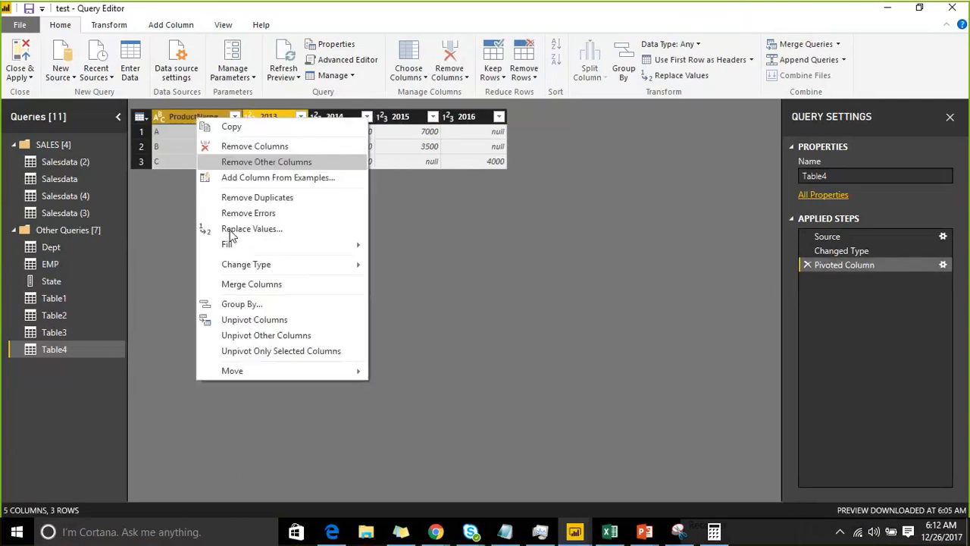
pyautogui.click(274, 352)
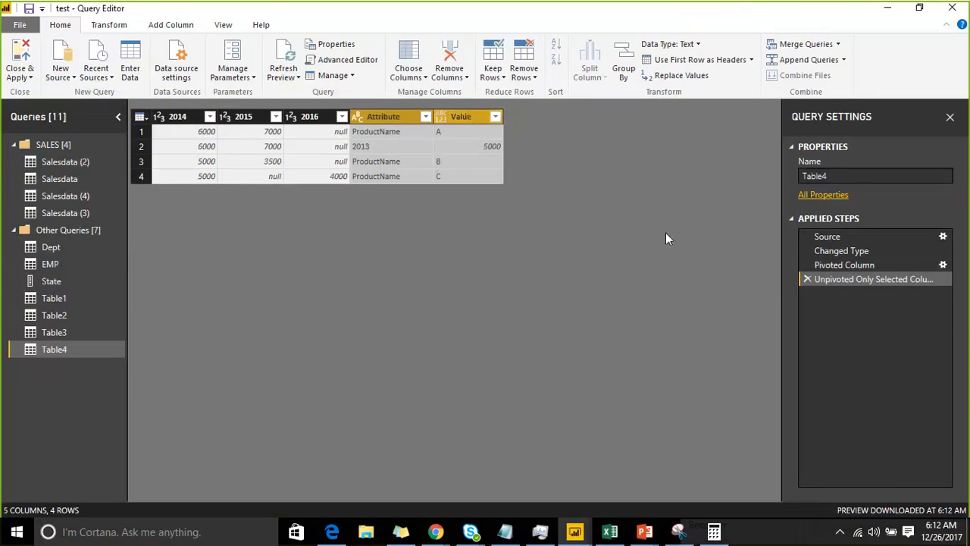
pyautogui.click(807, 279)
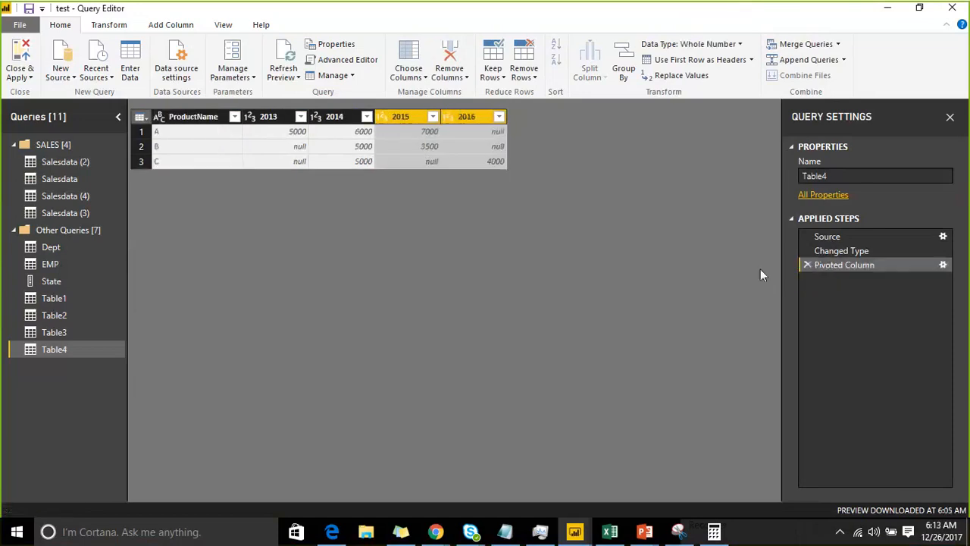
# Delete the Pivoted Column applied step and open the ProductName column's name for editing
pyautogui.click(806, 265)
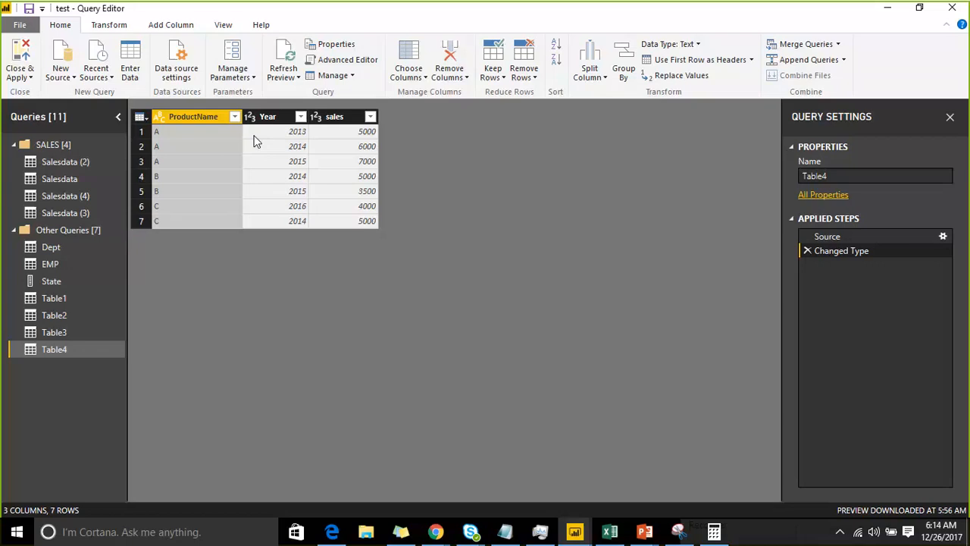
pyautogui.rightClick(200, 119)
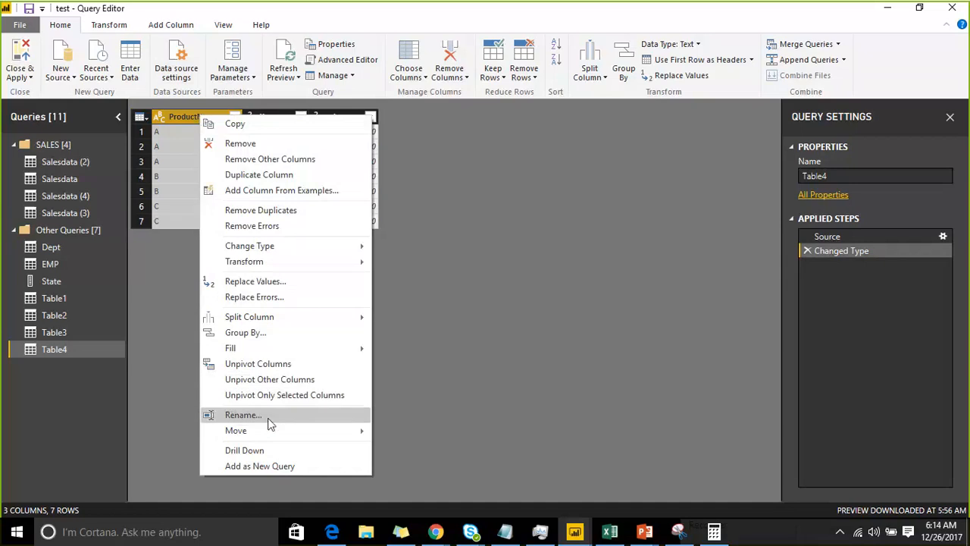
pyautogui.click(242, 415)
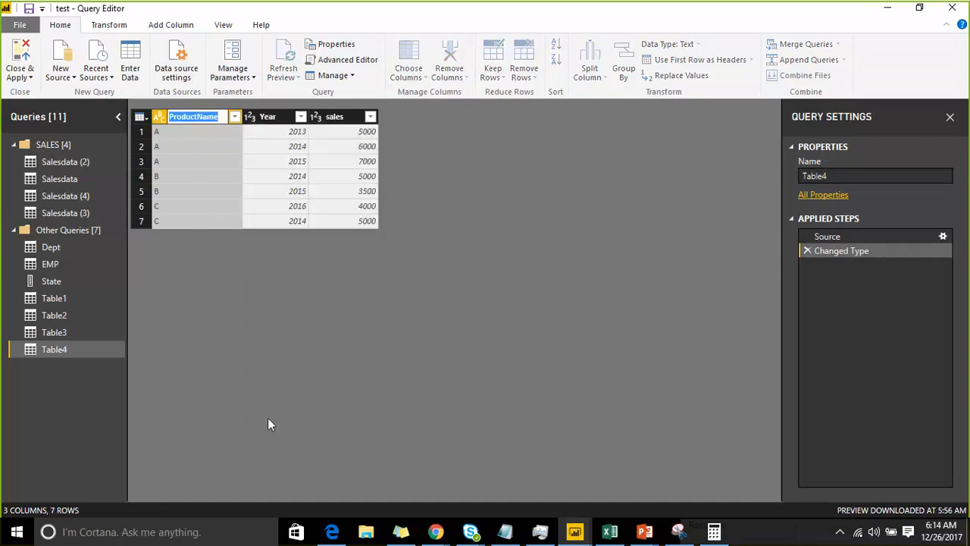
pyautogui.press('Return')
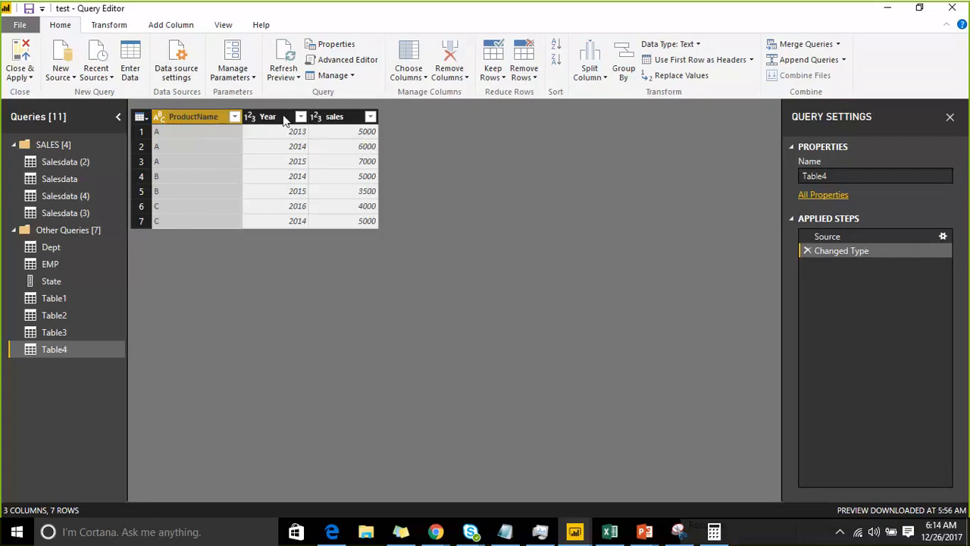
# Move the ProductName column to the end of the table
pyautogui.rightClick(211, 115)
pyautogui.moveTo(318, 433)
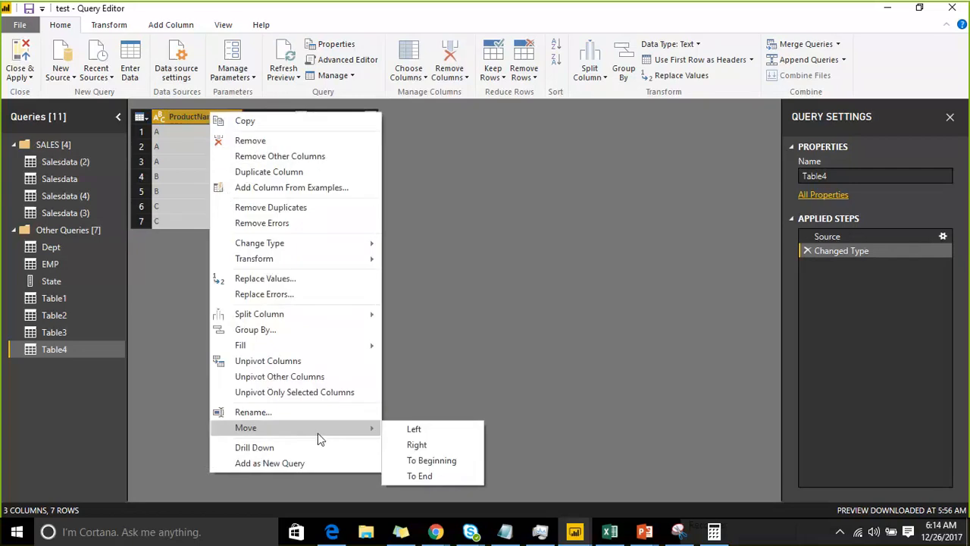
pyautogui.click(425, 476)
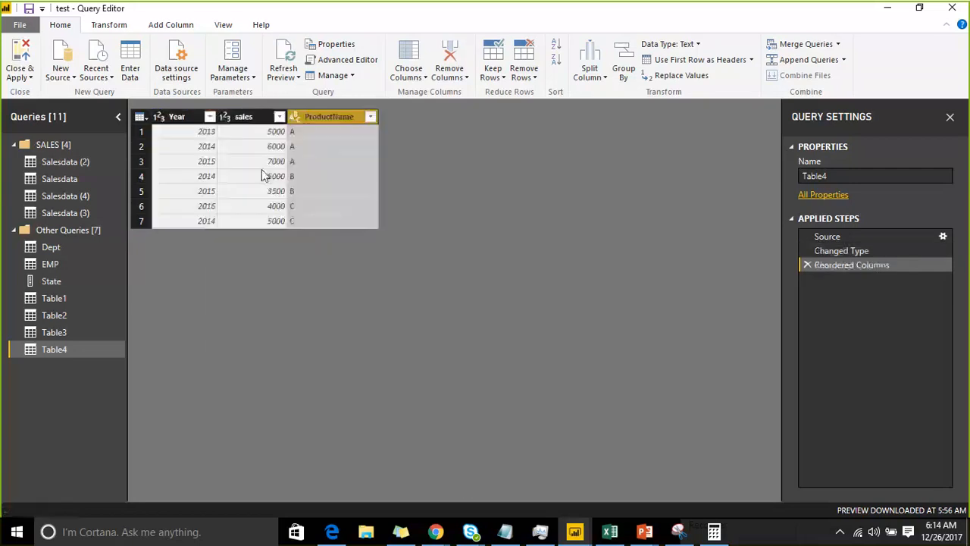
# Move the ProductName column of Table4 to the beginning of the table
pyautogui.rightClick(301, 124)
pyautogui.moveTo(407, 434)
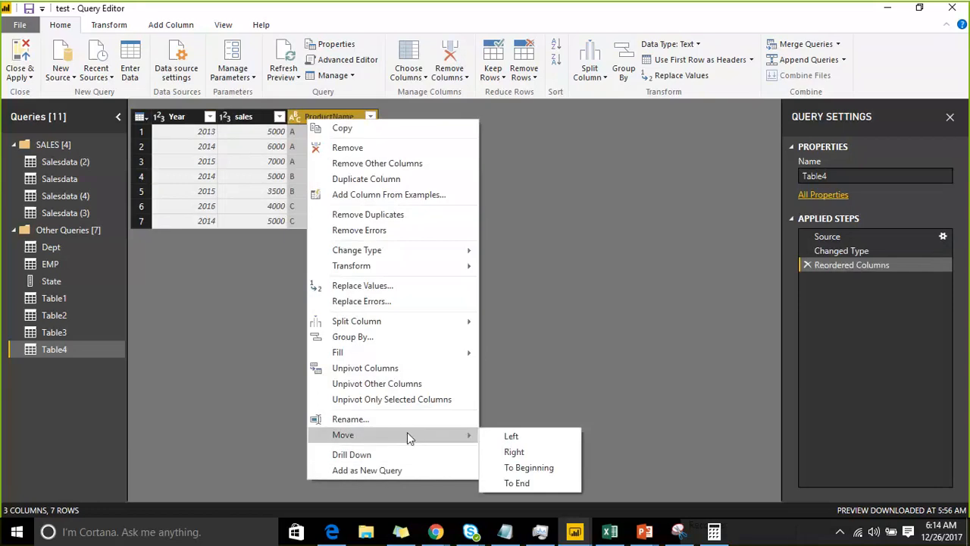
pyautogui.click(531, 468)
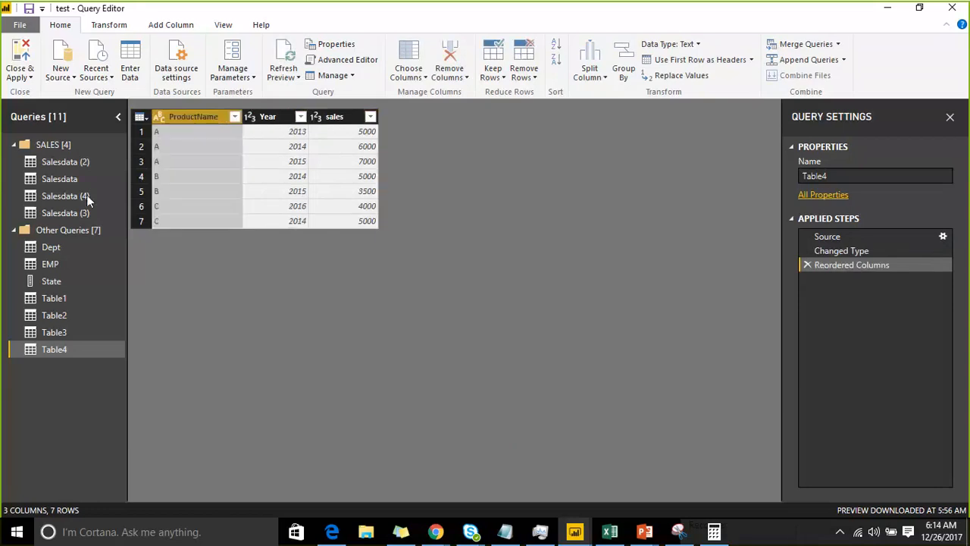
# In the Salesdata query, apply Move To Beginning to the TransactionId column, followed by Move To End
pyautogui.click(72, 180)
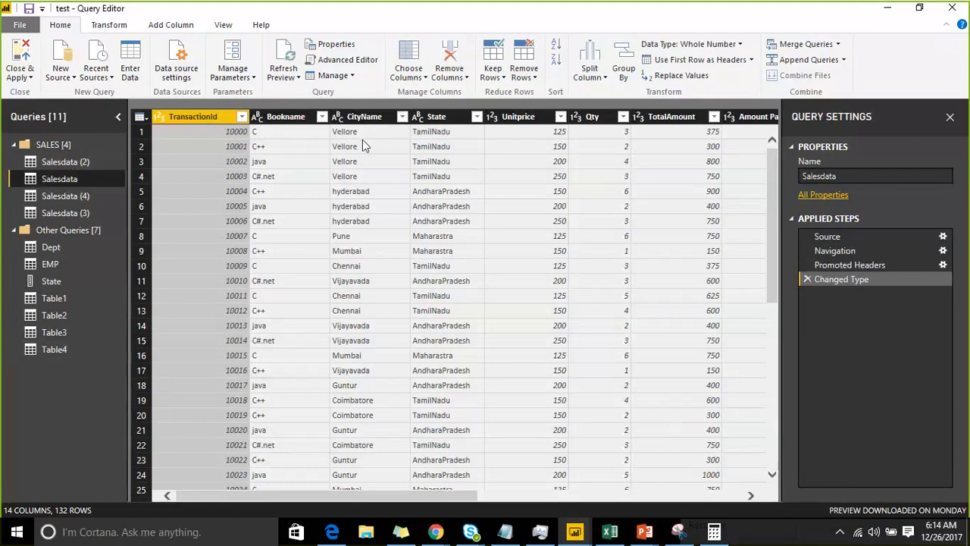
pyautogui.rightClick(201, 113)
pyautogui.moveTo(284, 416)
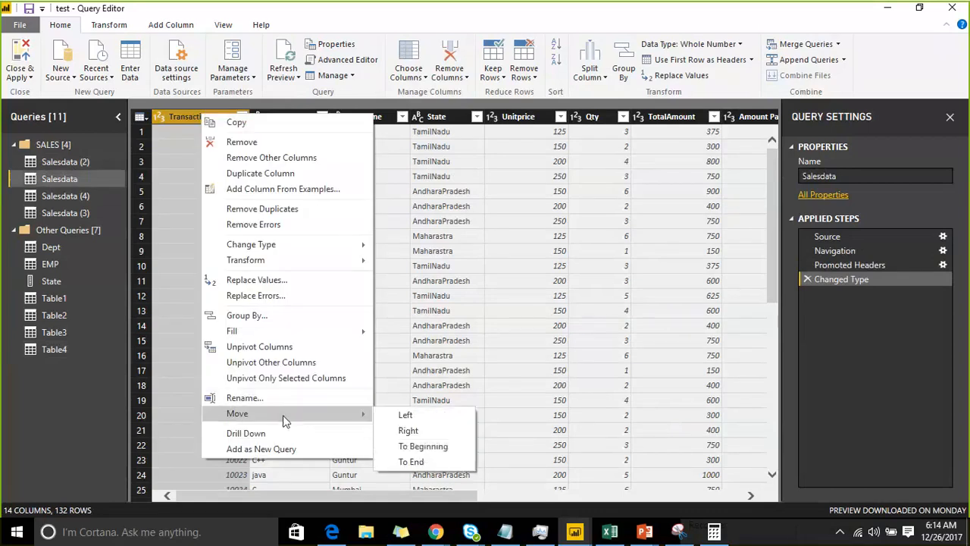
pyautogui.click(417, 446)
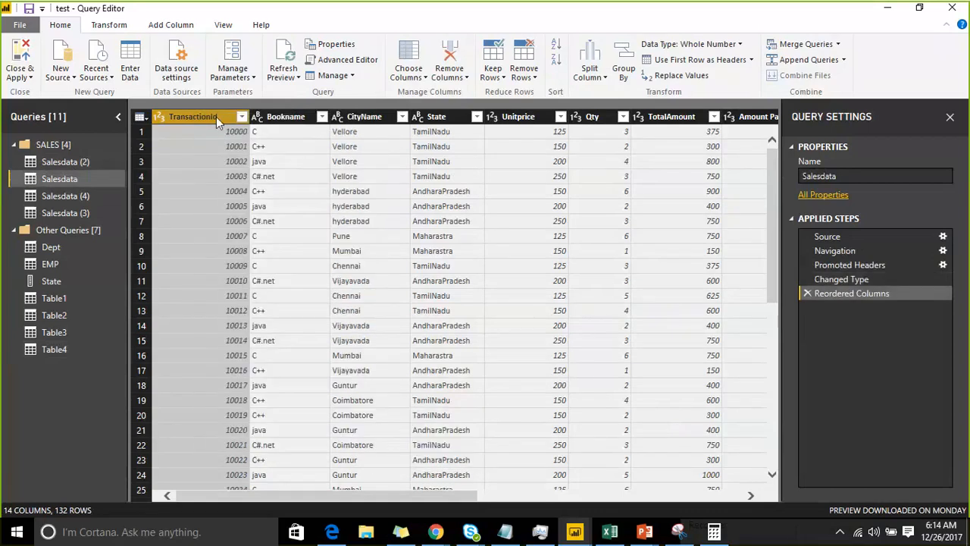
pyautogui.rightClick(216, 116)
pyautogui.moveTo(296, 417)
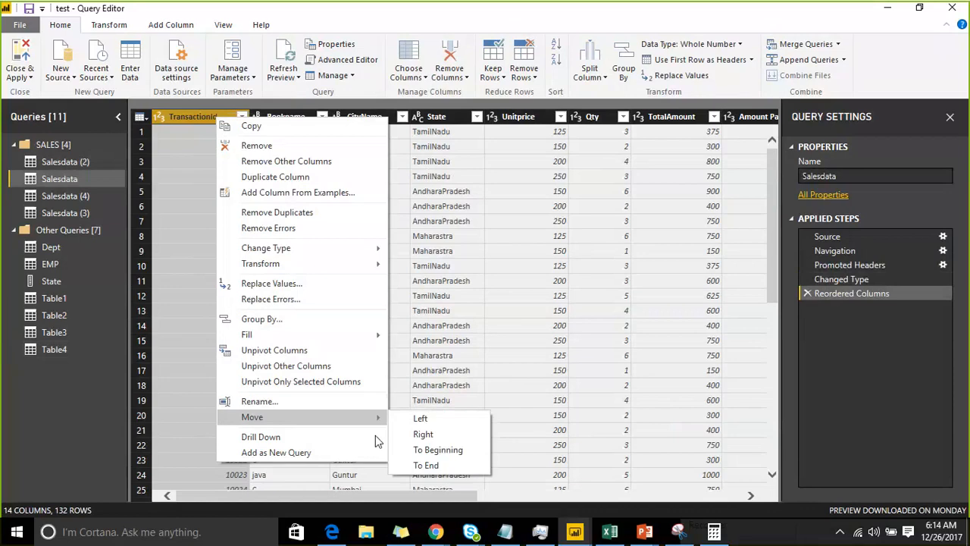
pyautogui.click(428, 465)
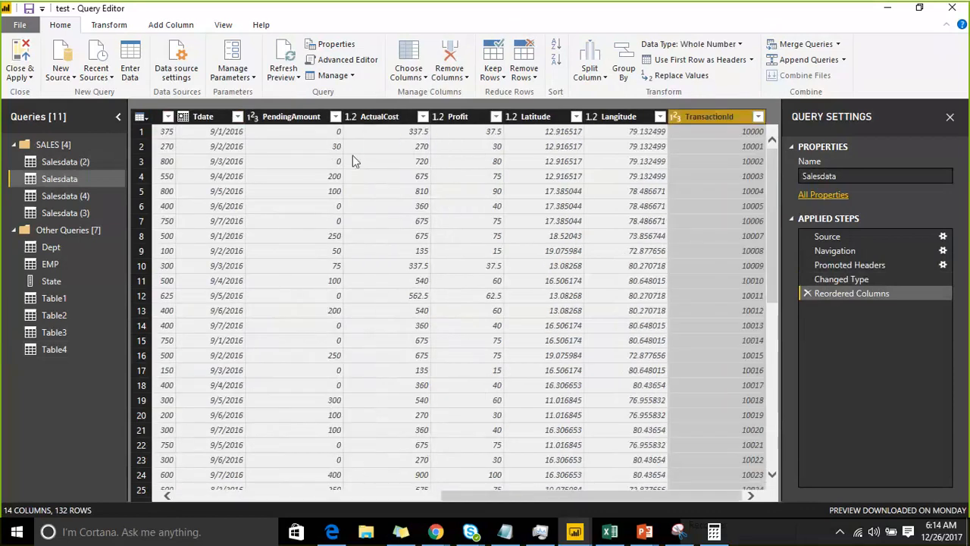
# Add the CityName column of Salesdata as a new query and remove the duplicates from its list
pyautogui.rightClick(698, 123)
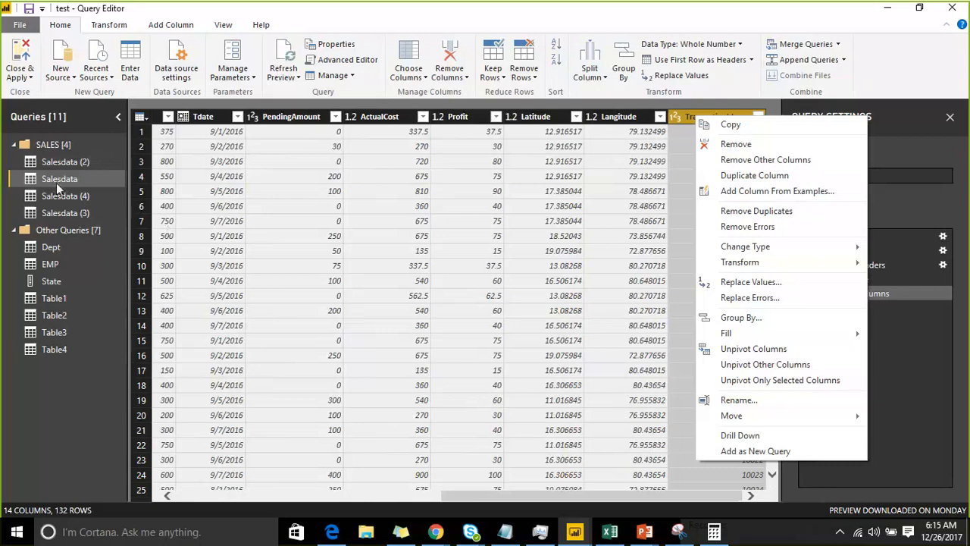
pyautogui.click(541, 497)
pyautogui.moveTo(541, 497); pyautogui.dragTo(332, 484)
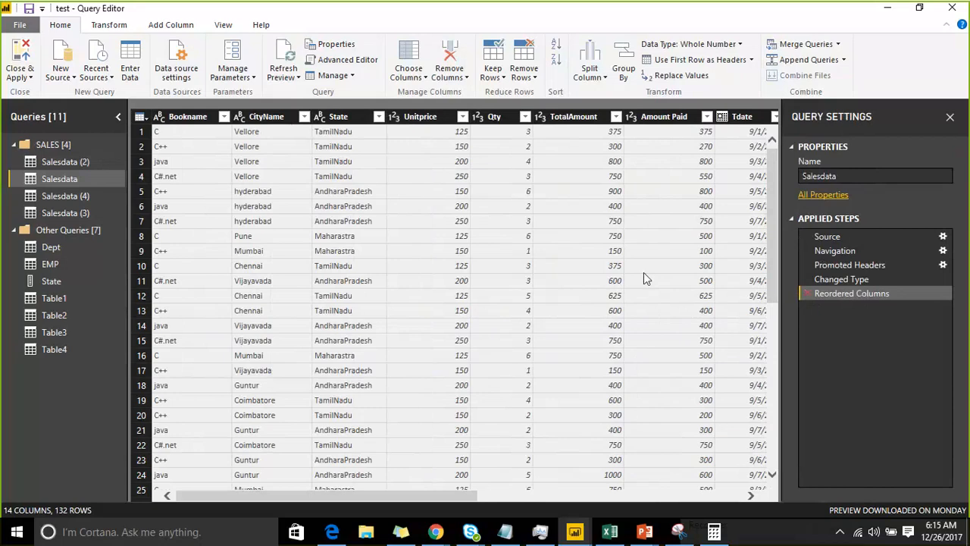
pyautogui.rightClick(253, 120)
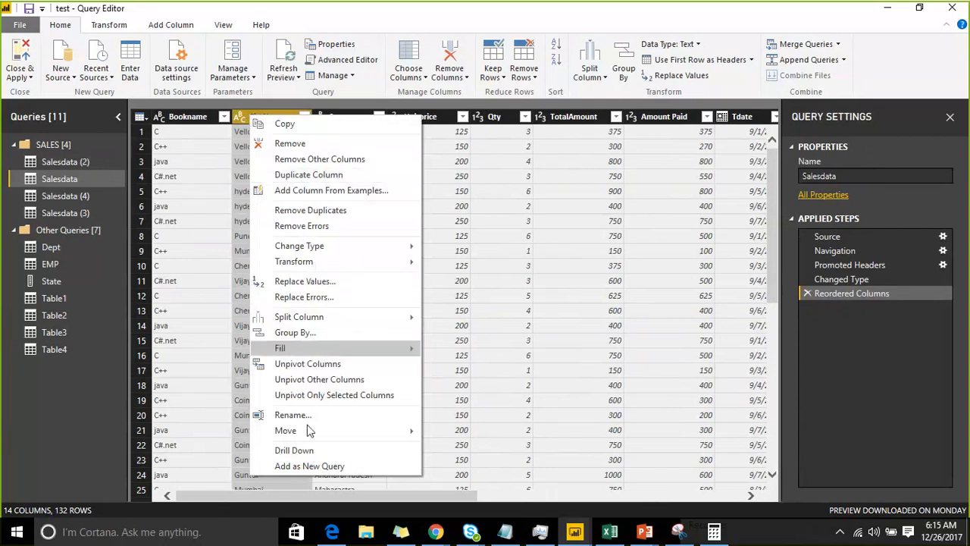
pyautogui.click(329, 466)
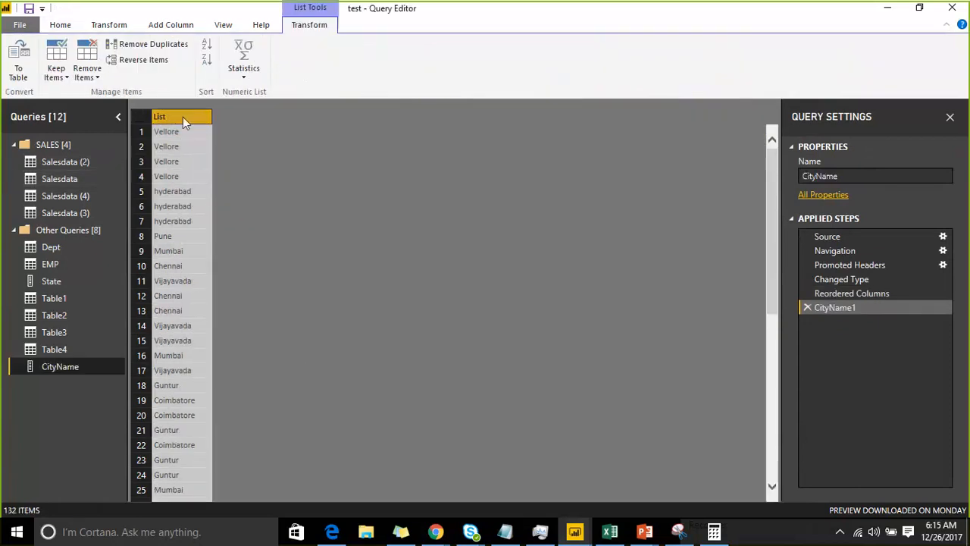
pyautogui.rightClick(183, 116)
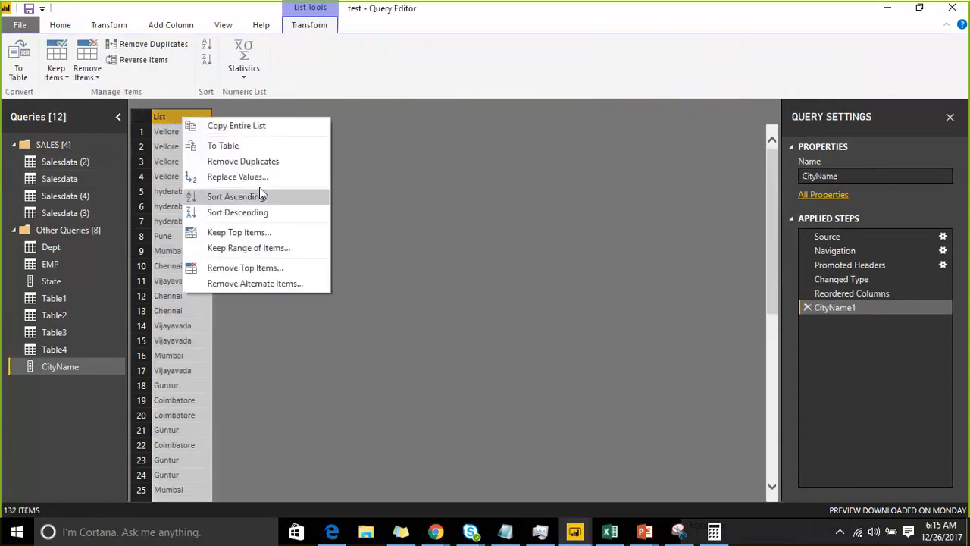
pyautogui.click(264, 162)
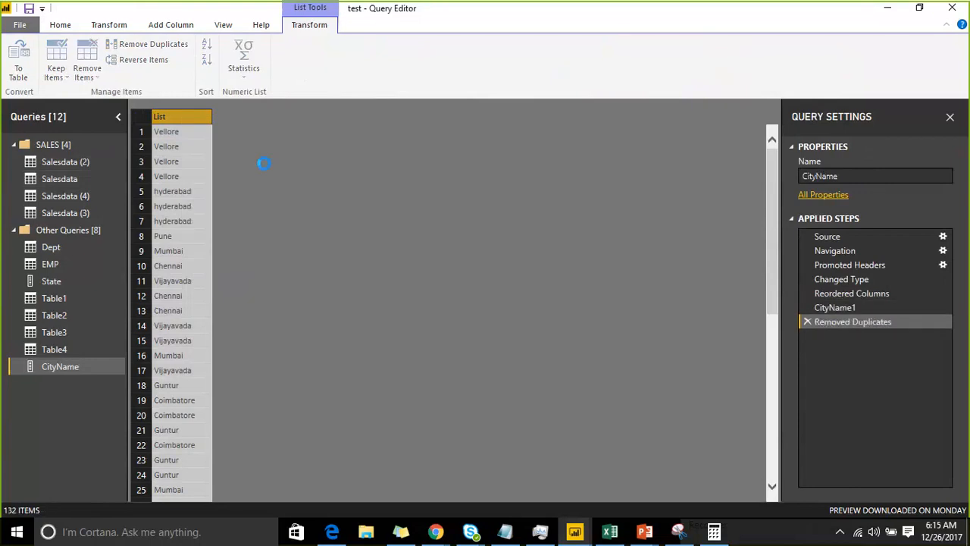
# View the State list query, add the Bookname column of Salesdata as a new query, and remove the duplicates from its list
pyautogui.click(63, 281)
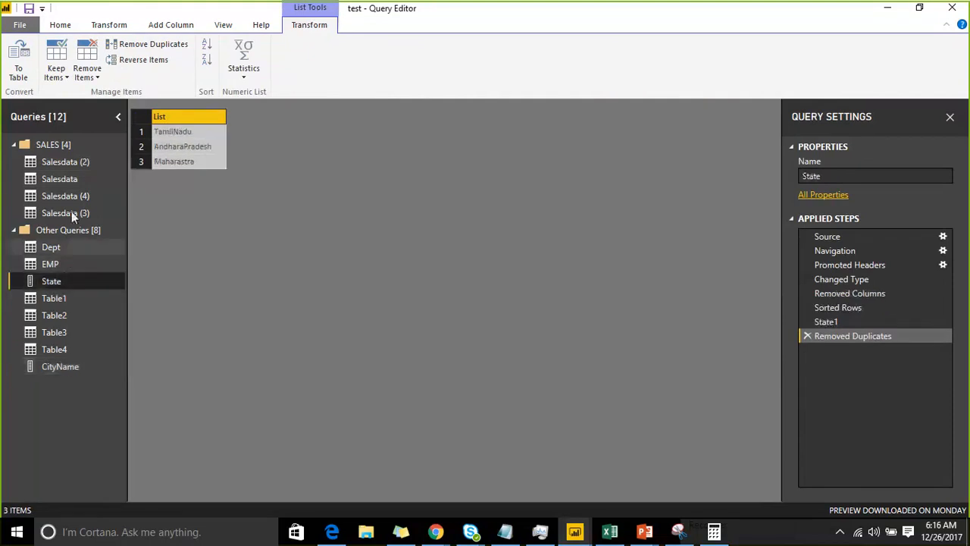
pyautogui.click(68, 180)
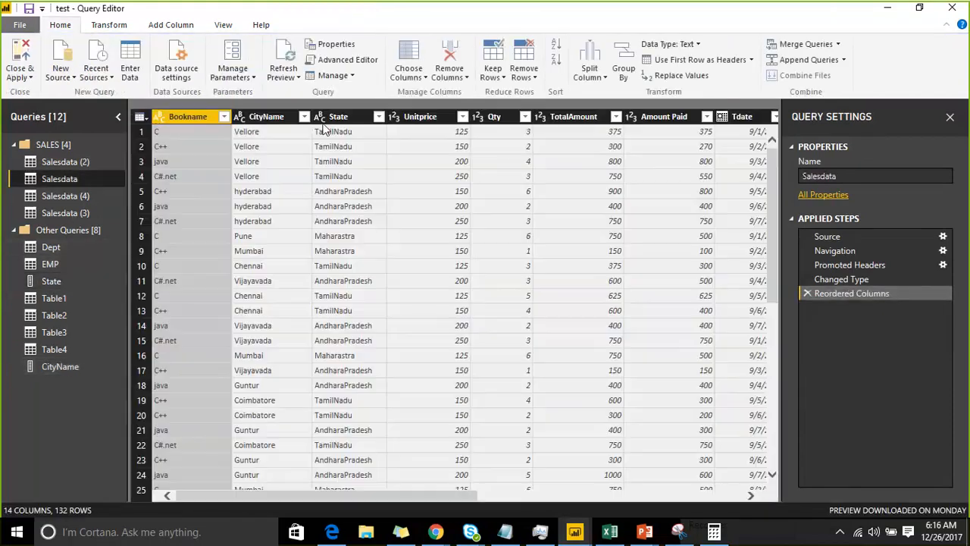
pyautogui.rightClick(202, 119)
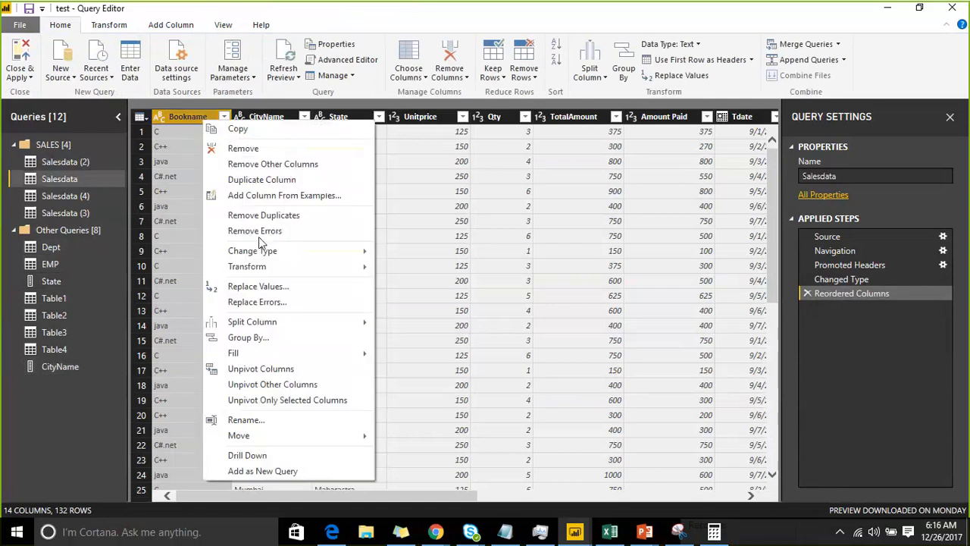
pyautogui.click(279, 470)
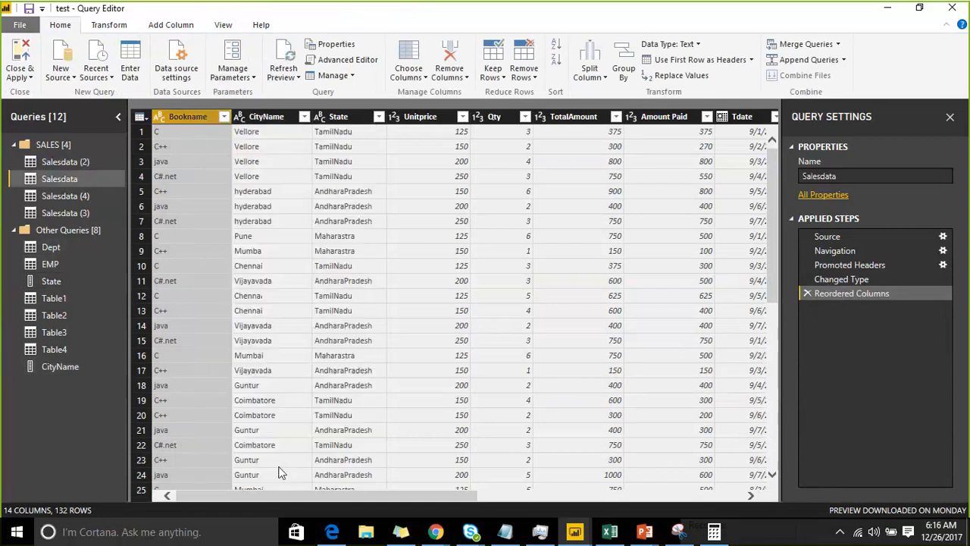
pyautogui.rightClick(166, 116)
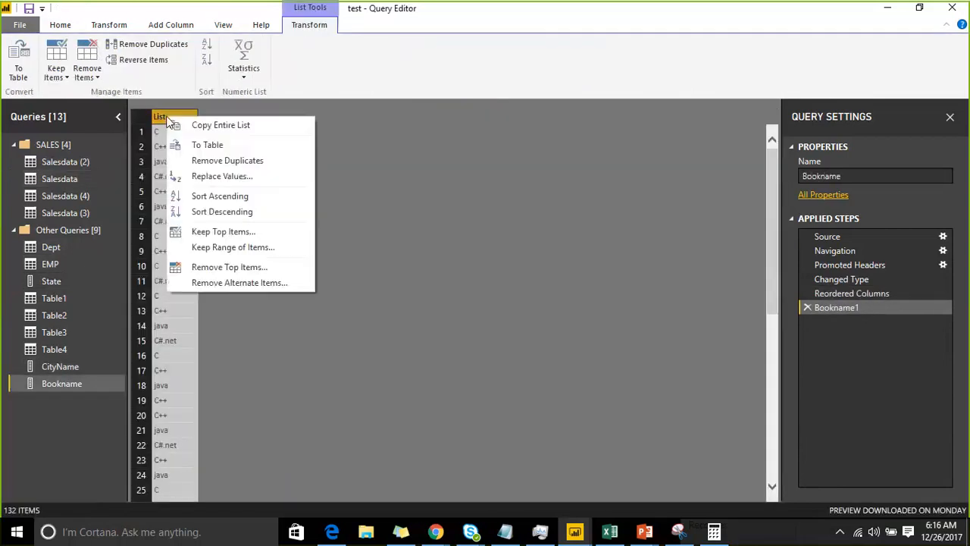
pyautogui.click(238, 160)
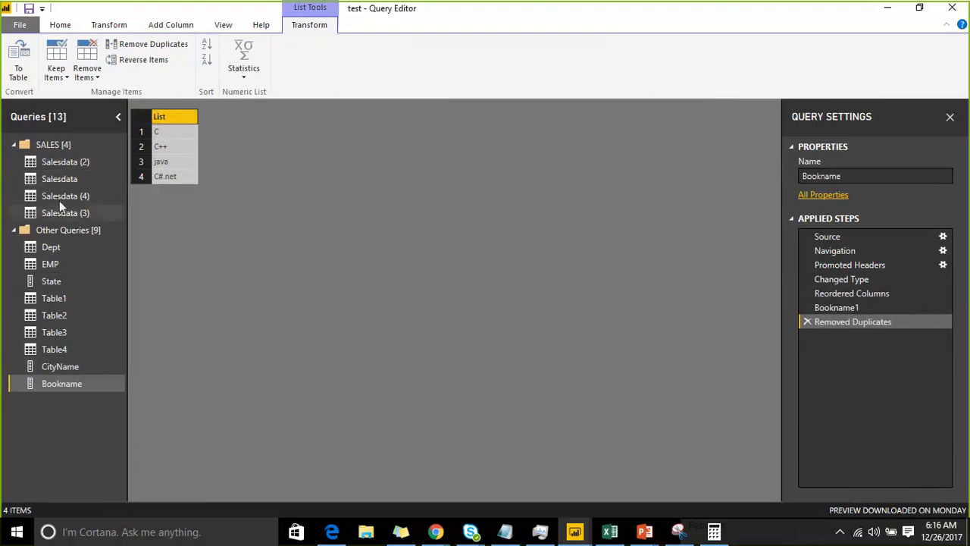
# Drill down into the Bookname column of Salesdata and delete the applied step this adds
pyautogui.click(60, 177)
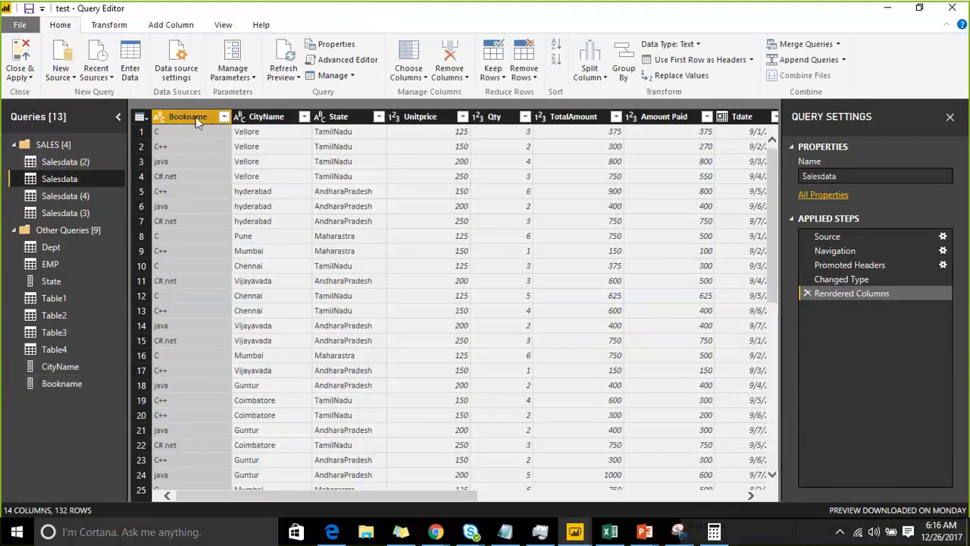
pyautogui.rightClick(196, 117)
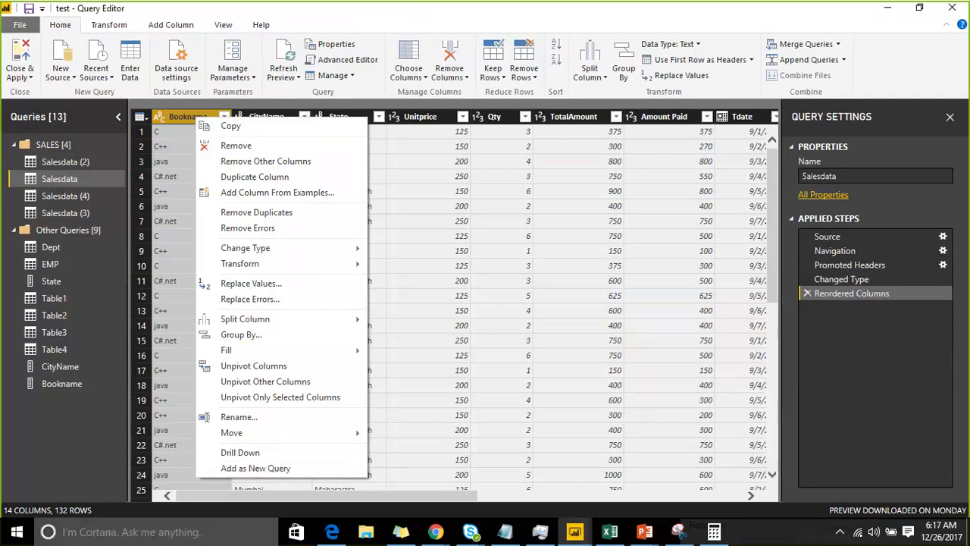
pyautogui.click(256, 454)
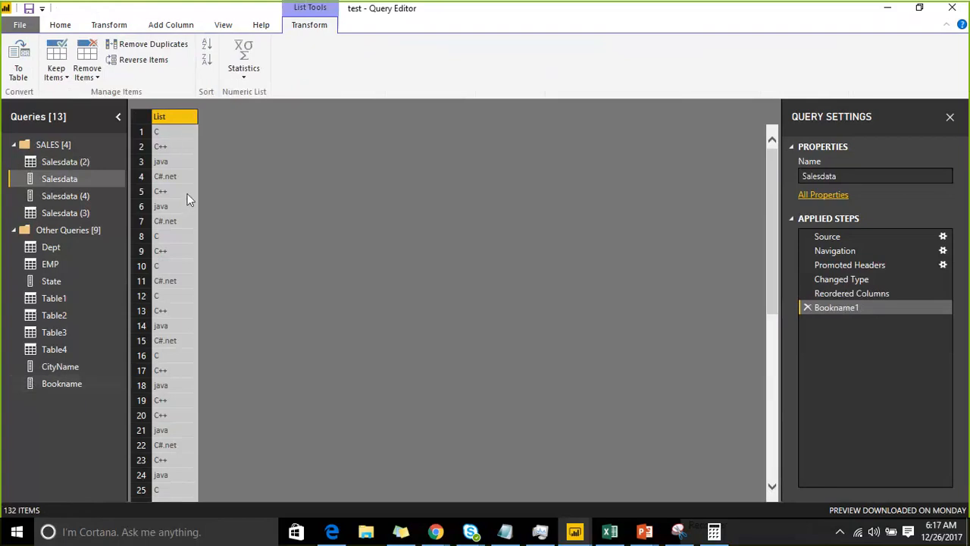
pyautogui.click(808, 308)
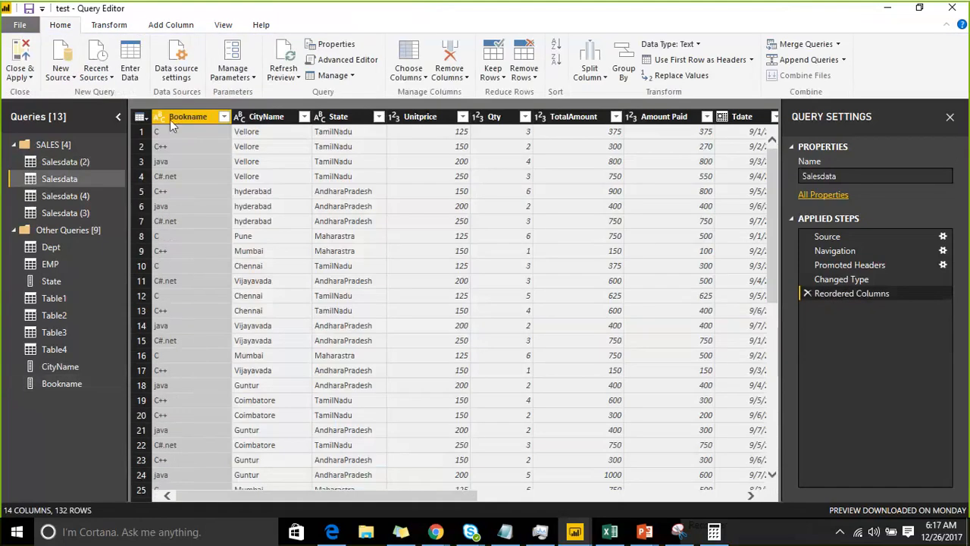
# Review the available operations for the Bookname and CityName columns and the Salesdata query, and the sort and filter options of the State column
pyautogui.rightClick(203, 115)
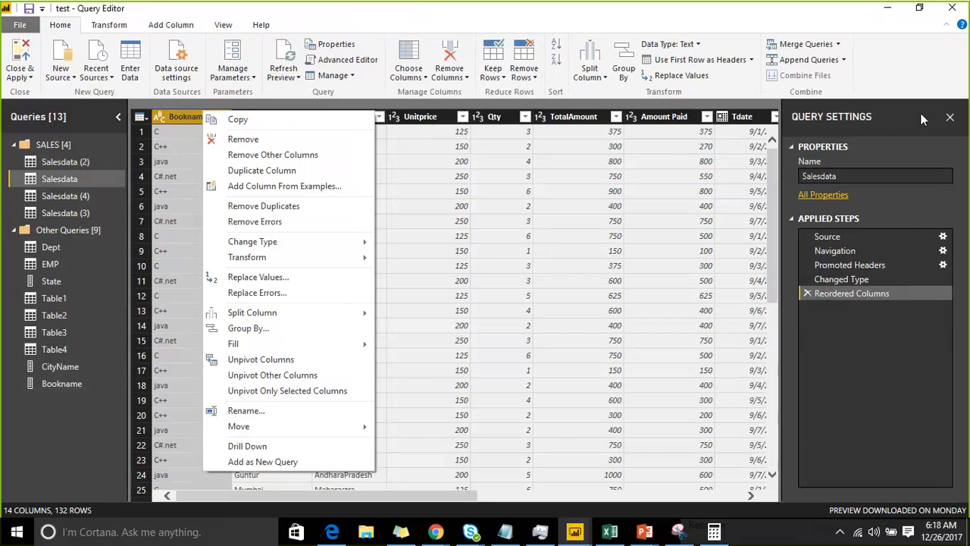
pyautogui.moveTo(288, 262)
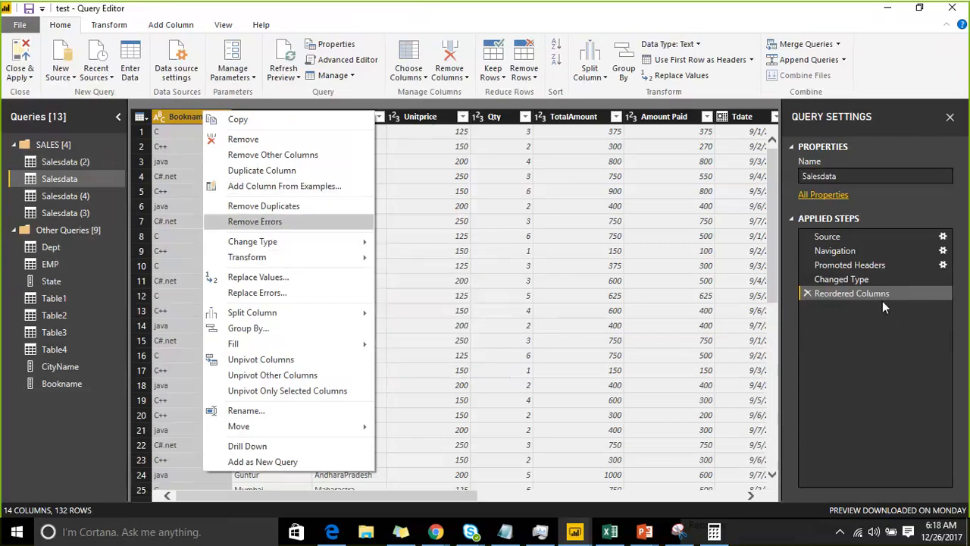
pyautogui.rightClick(69, 179)
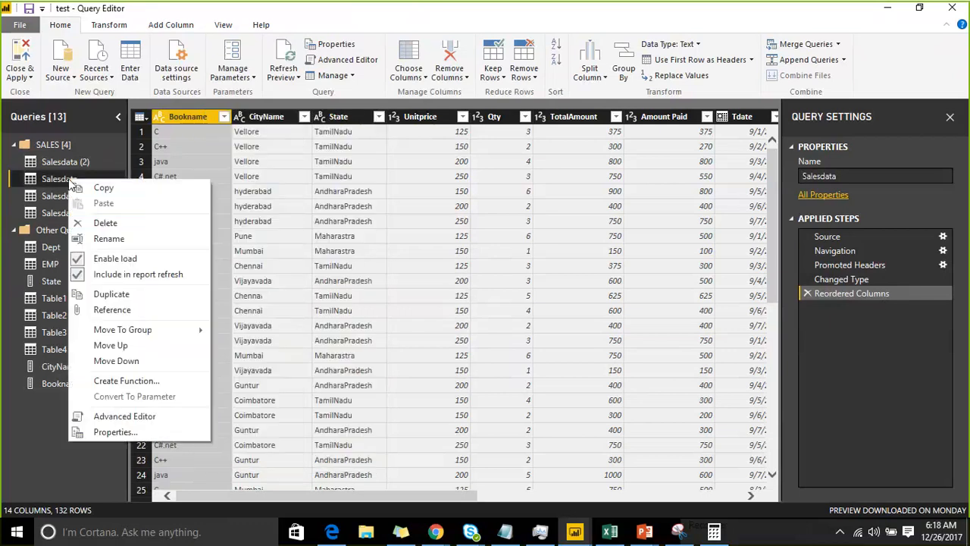
pyautogui.rightClick(266, 124)
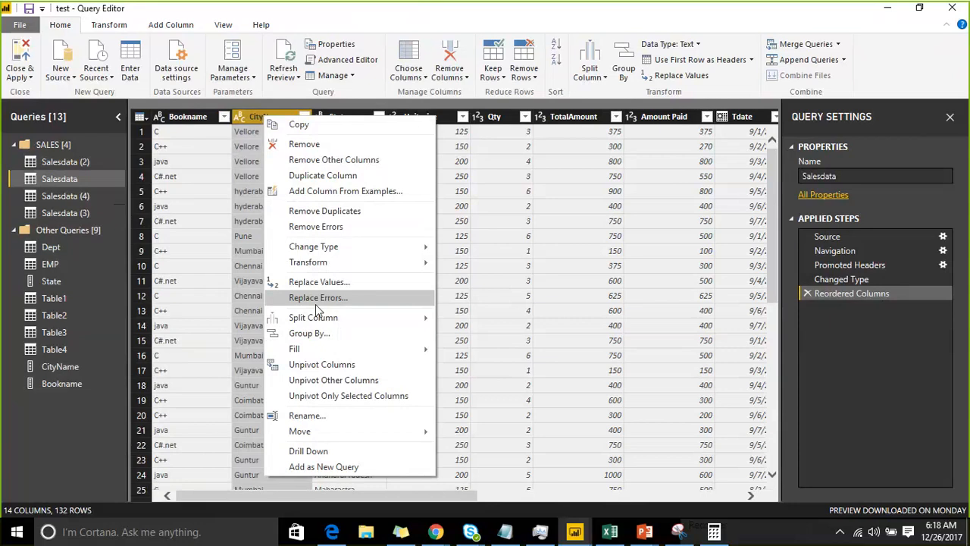
pyautogui.moveTo(324, 320)
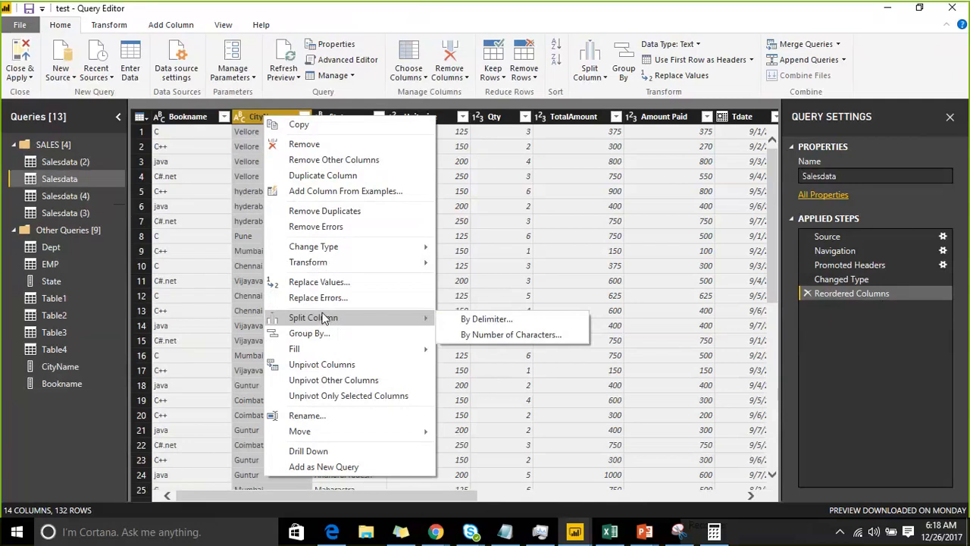
pyautogui.moveTo(307, 263)
pyautogui.click(511, 163)
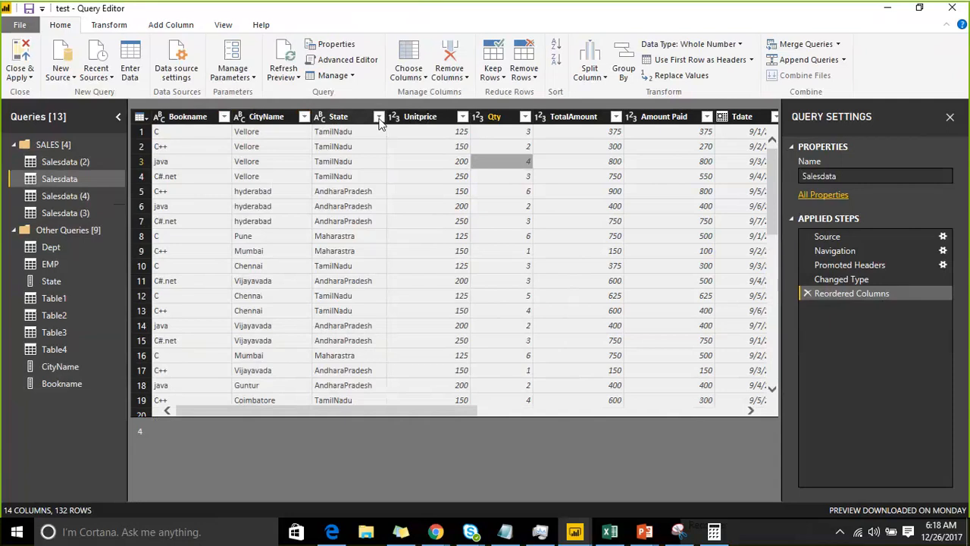
pyautogui.click(378, 118)
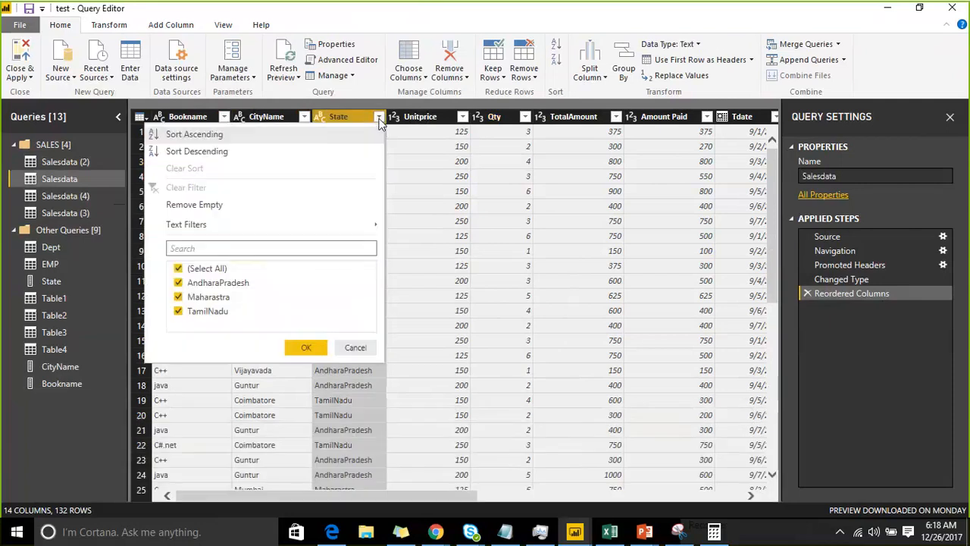
pyautogui.click(427, 190)
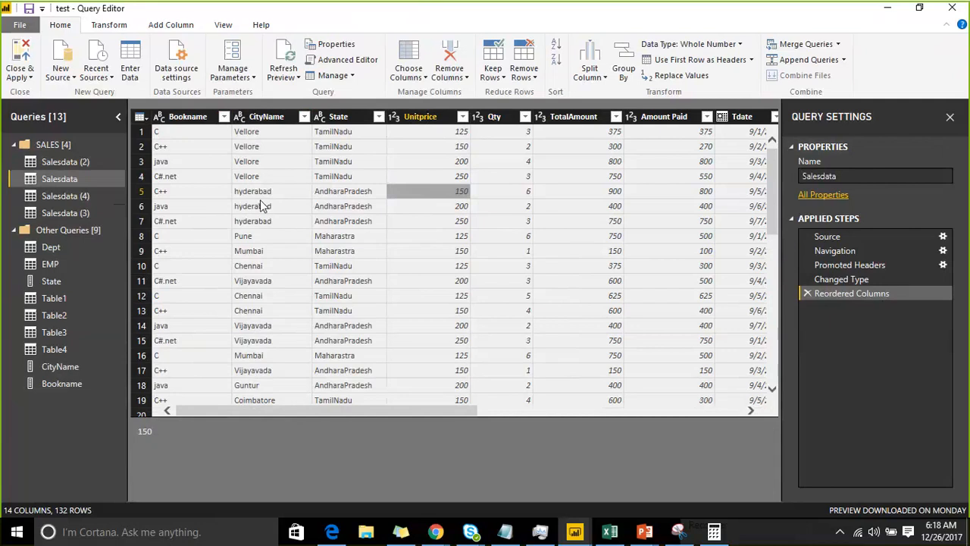
# Delete the Reordered Columns and Changed Type applied steps from Salesdata and check the operations available for the Bookname column
pyautogui.click(809, 291)
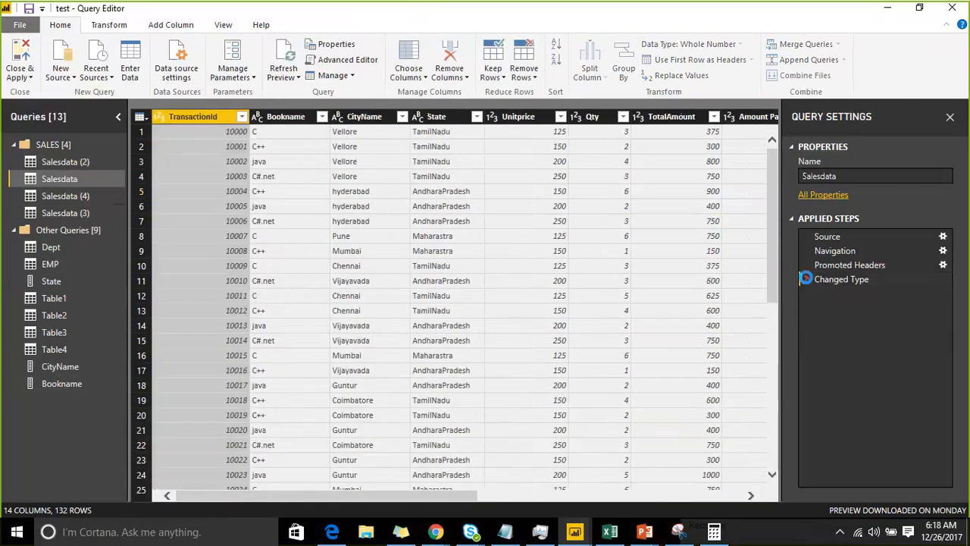
pyautogui.click(806, 279)
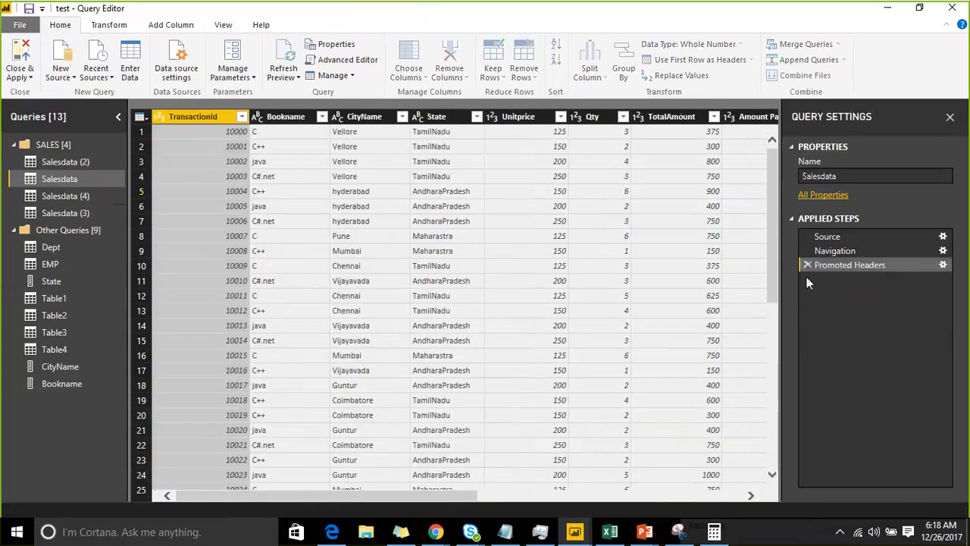
pyautogui.click(293, 118)
pyautogui.rightClick(291, 115)
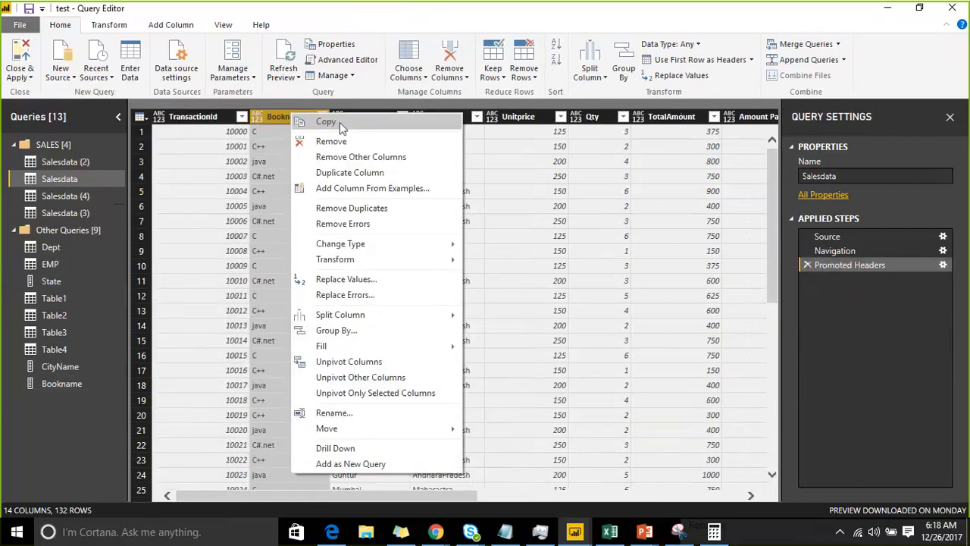
pyautogui.click(531, 175)
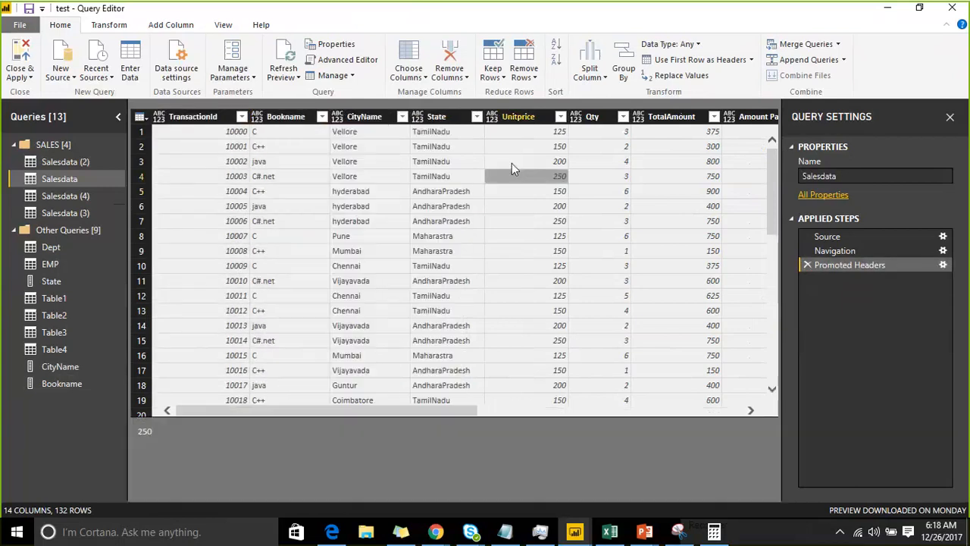
# Sort the Bookname column of Salesdata in ascending and in descending order, and clear the sort
pyautogui.click(292, 117)
pyautogui.click(322, 116)
pyautogui.click(241, 131)
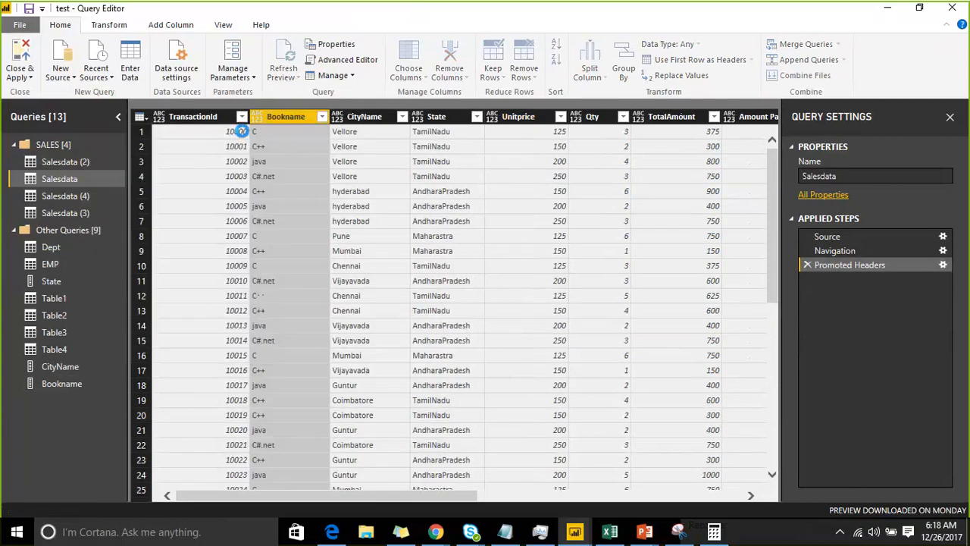
pyautogui.click(322, 116)
pyautogui.click(237, 151)
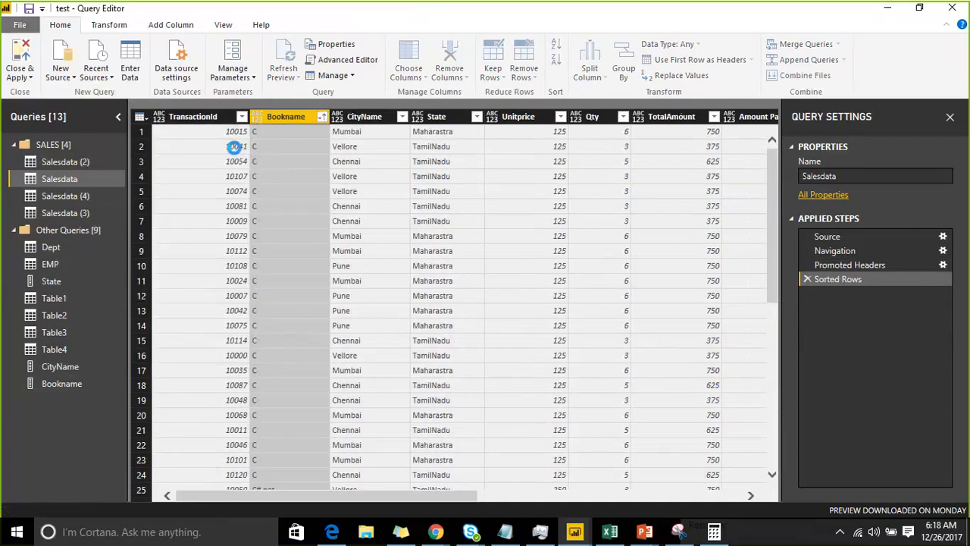
pyautogui.click(322, 118)
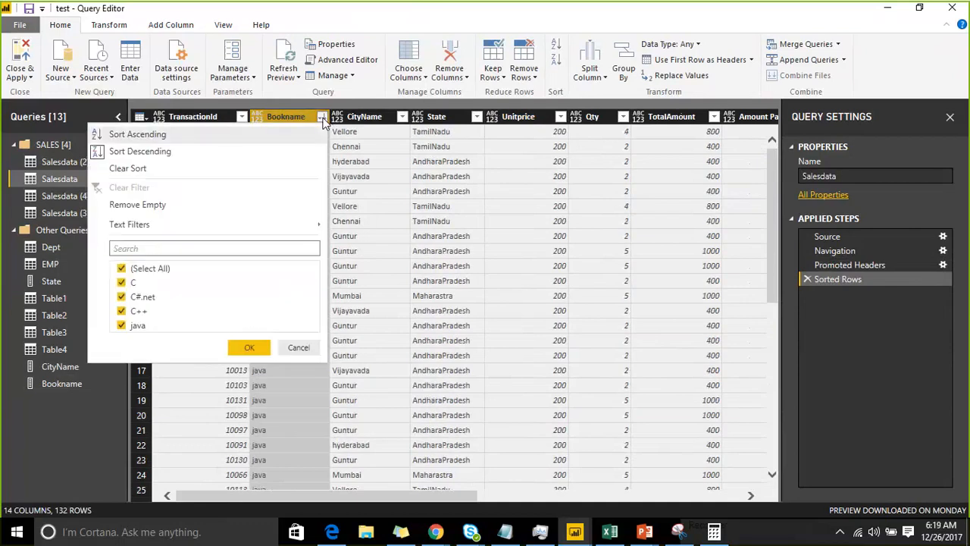
pyautogui.click(182, 168)
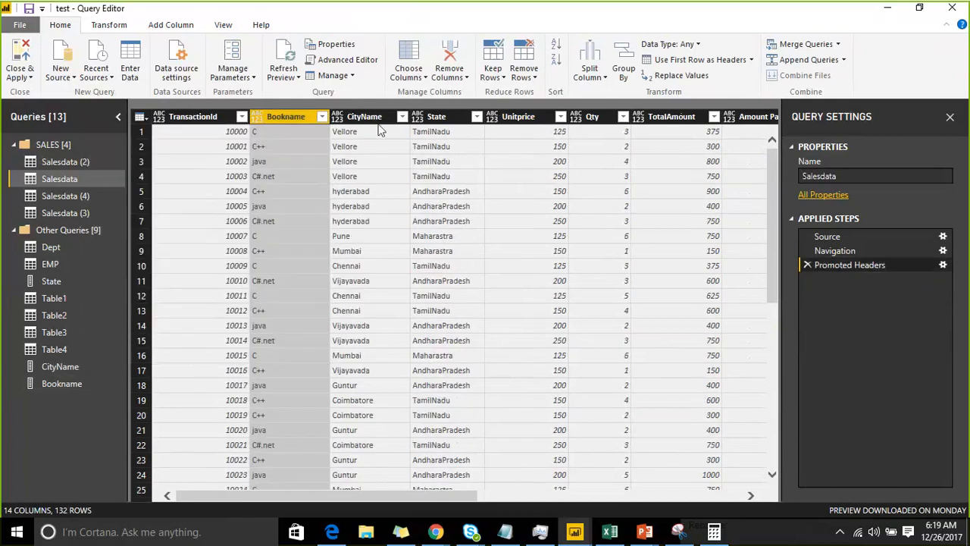
# Filter the CityName column of Salesdata to only Coimbatore and Guntur, and clear the filter
pyautogui.click(405, 122)
pyautogui.click(401, 117)
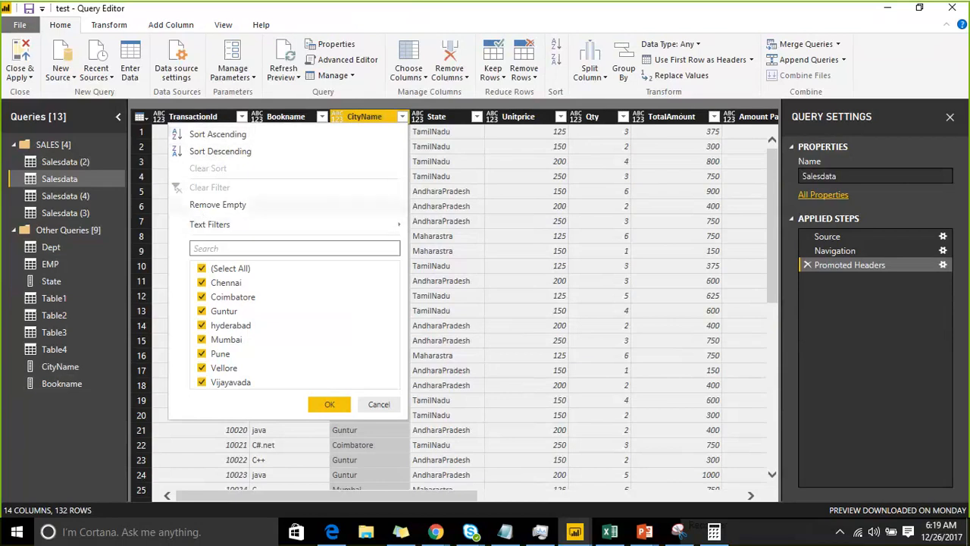
pyautogui.click(746, 18)
pyautogui.moveTo(173, 286)
pyautogui.mouseDown()
pyautogui.moveTo(165, 262)
pyautogui.moveTo(318, 214)
pyautogui.moveTo(388, 343)
pyautogui.moveTo(220, 402)
pyautogui.moveTo(188, 237)
pyautogui.mouseUp()
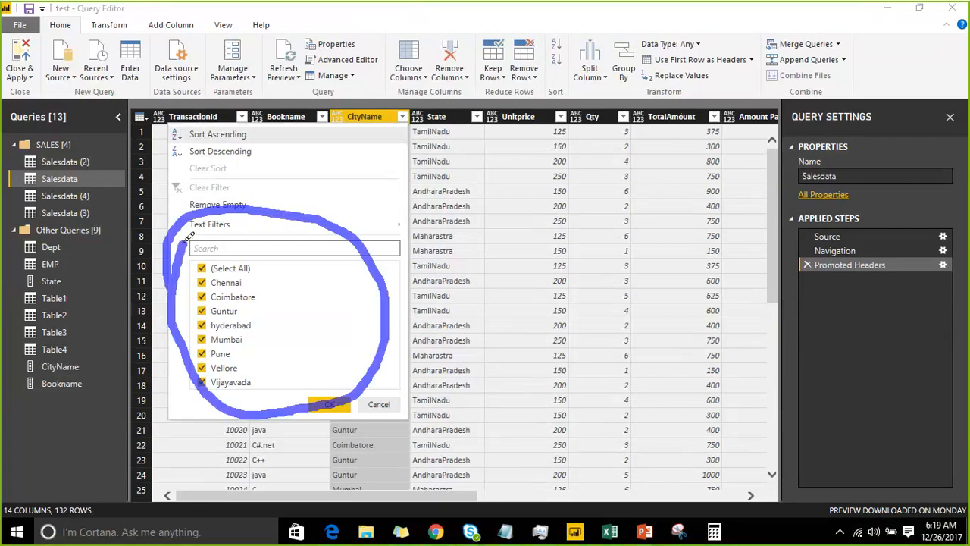
pyautogui.moveTo(282, 319); pyautogui.dragTo(671, 196)
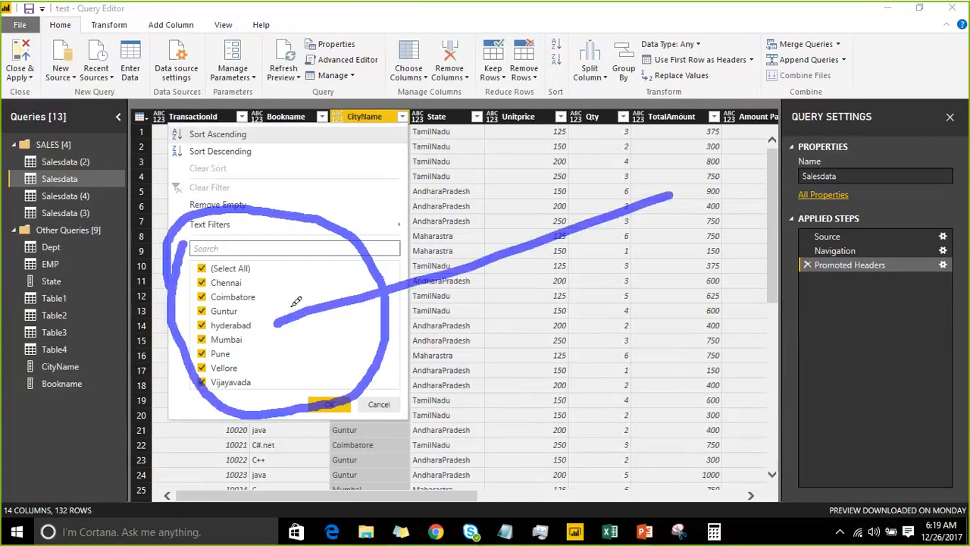
pyautogui.moveTo(299, 282)
pyautogui.mouseDown()
pyautogui.moveTo(277, 324)
pyautogui.moveTo(356, 353)
pyautogui.mouseUp()
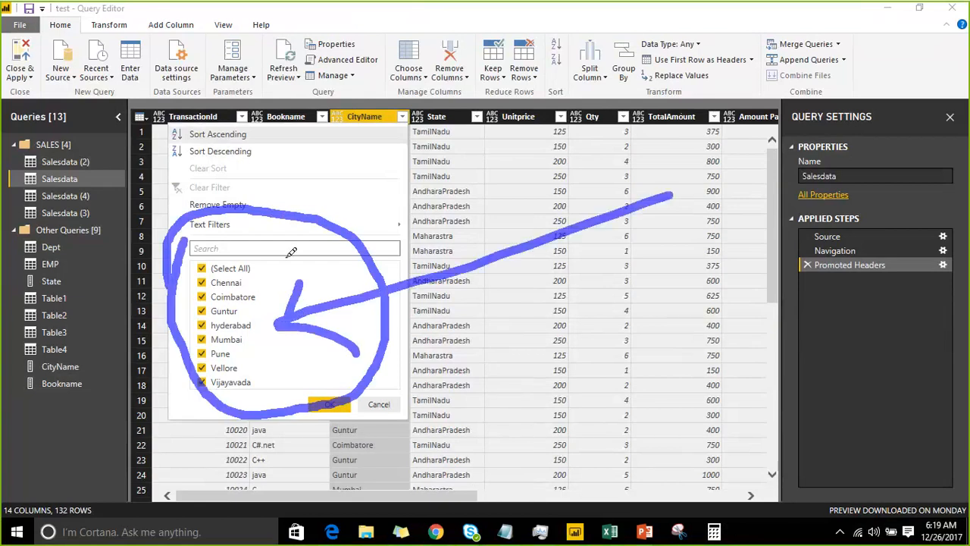
pyautogui.press('Escape')
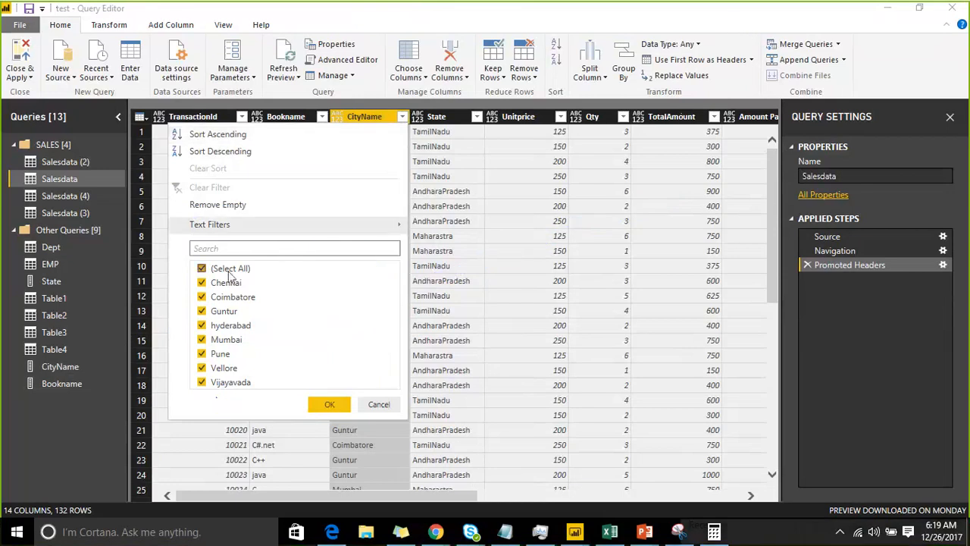
pyautogui.click(201, 269)
pyautogui.click(202, 296)
pyautogui.click(201, 310)
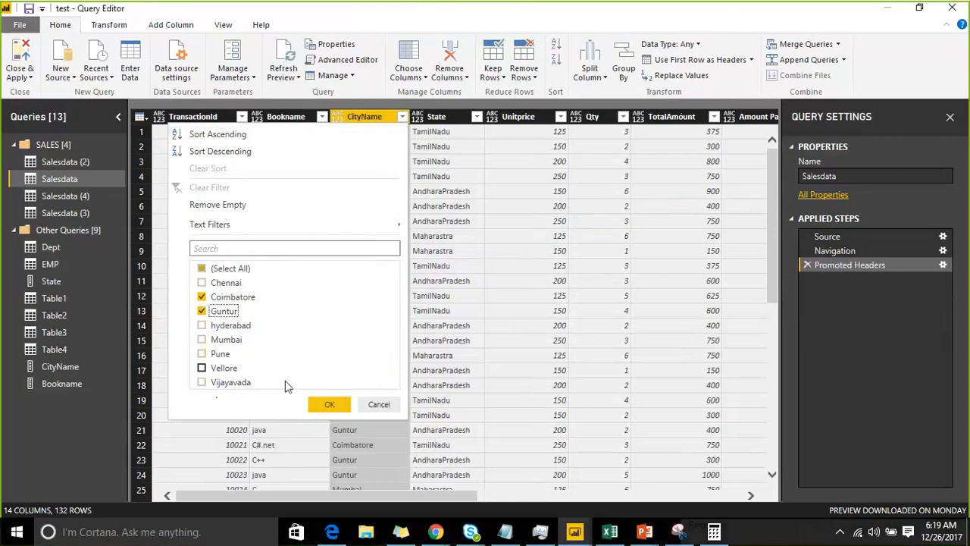
pyautogui.click(322, 405)
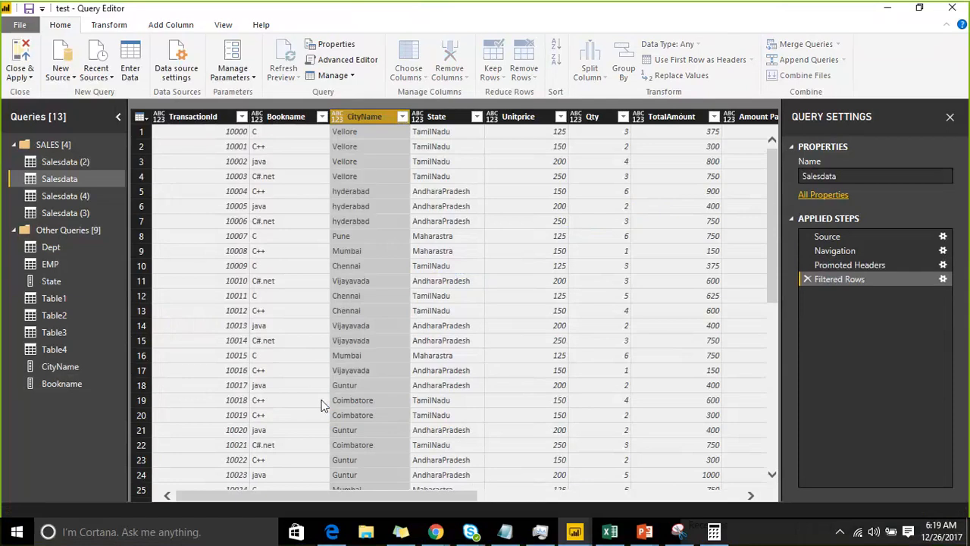
pyautogui.click(402, 117)
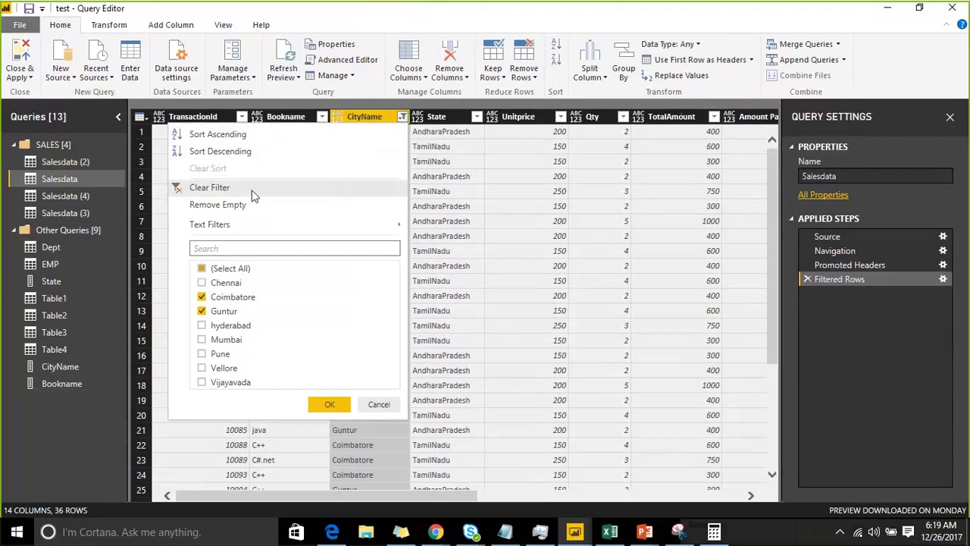
pyautogui.click(255, 193)
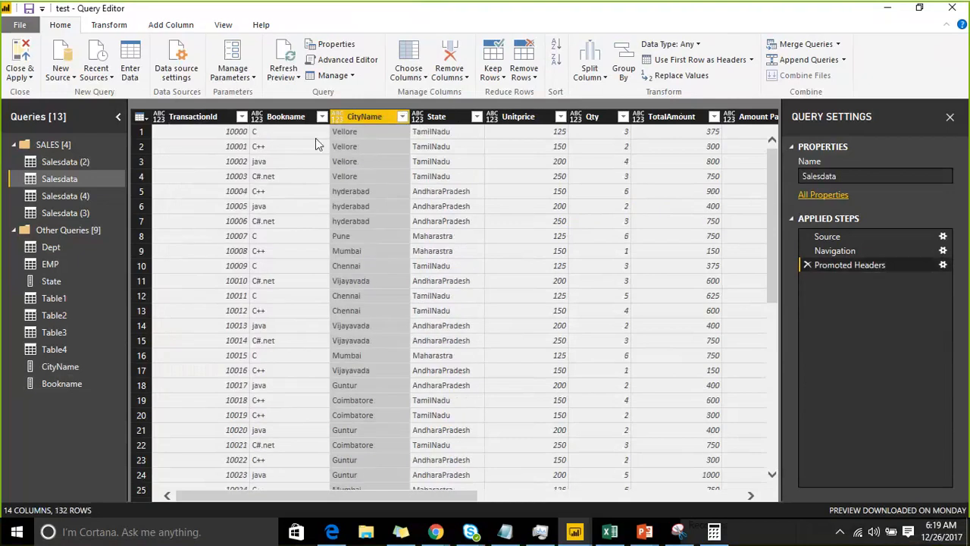
# Remove the empty values from the CityName column and clear the filter this applies
pyautogui.click(402, 116)
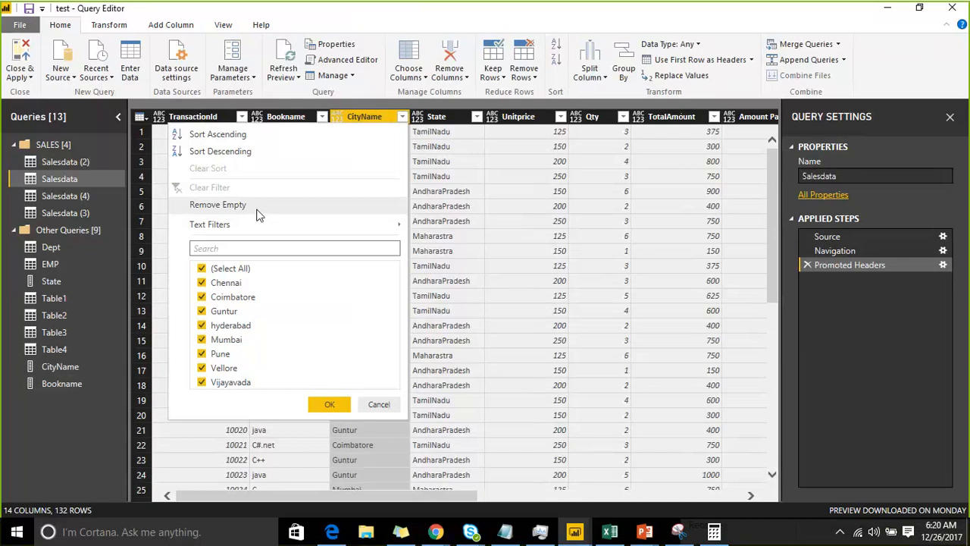
pyautogui.click(218, 206)
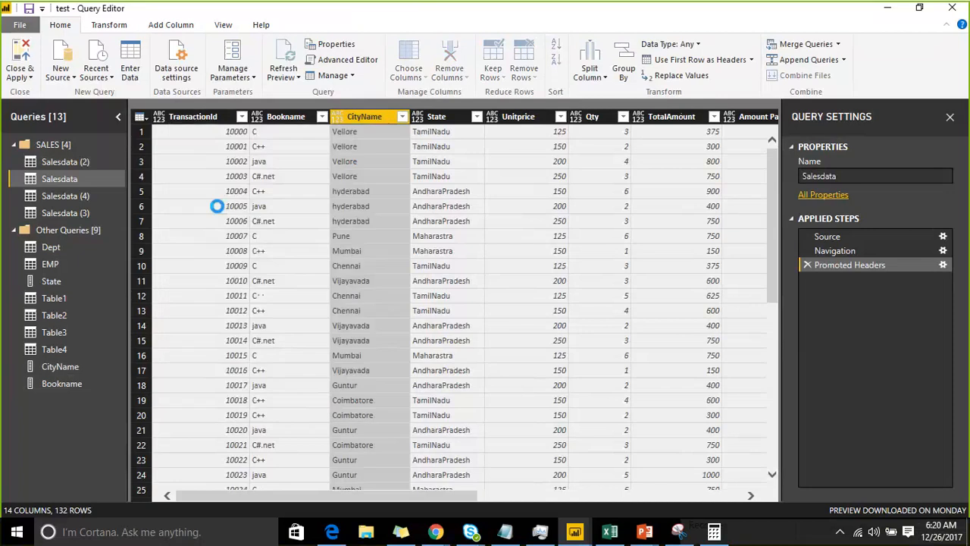
pyautogui.click(402, 117)
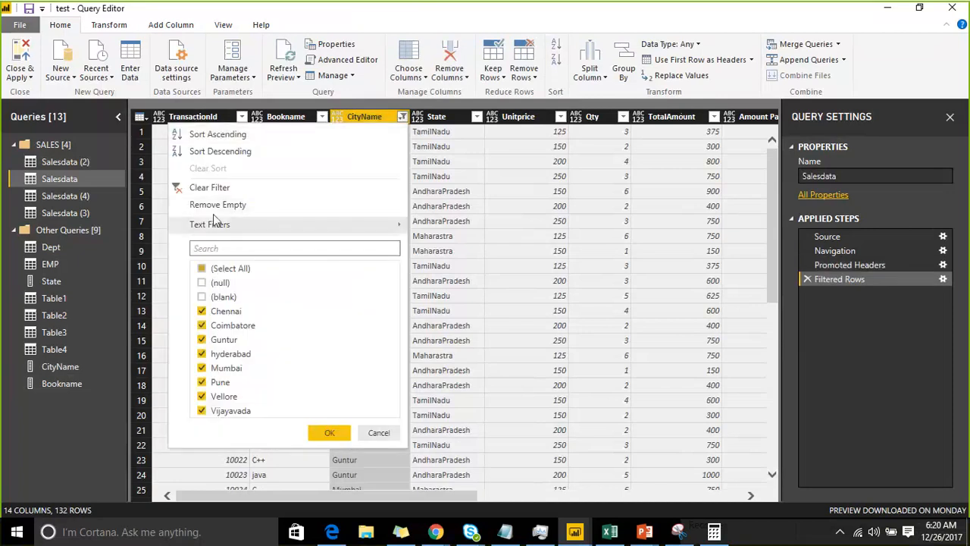
pyautogui.click(209, 188)
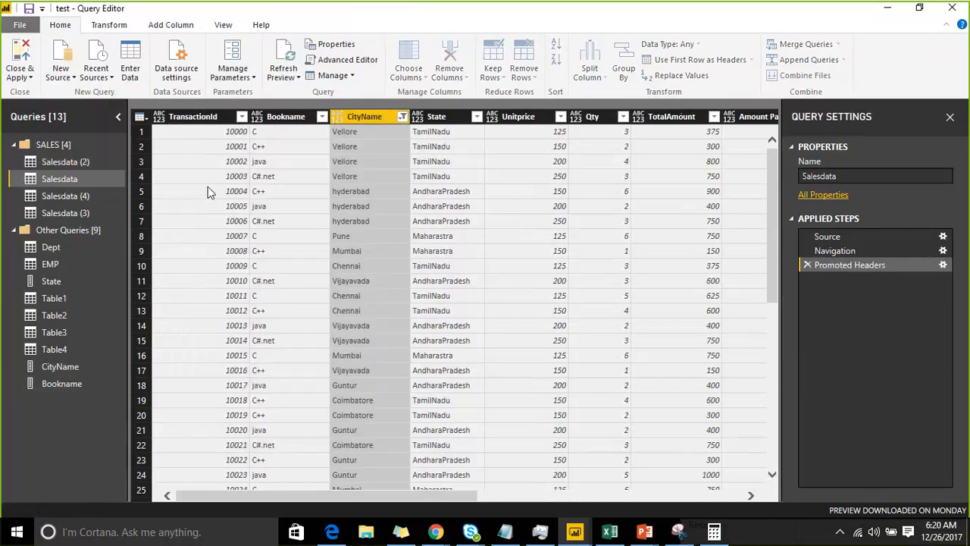
# Review the value search and text filter options of the CityName column
pyautogui.click(402, 118)
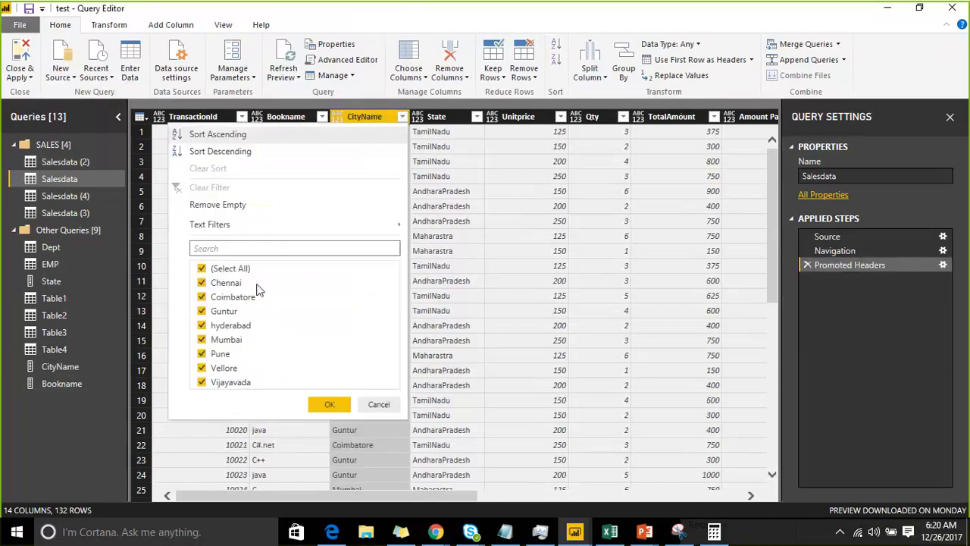
pyautogui.click(236, 249)
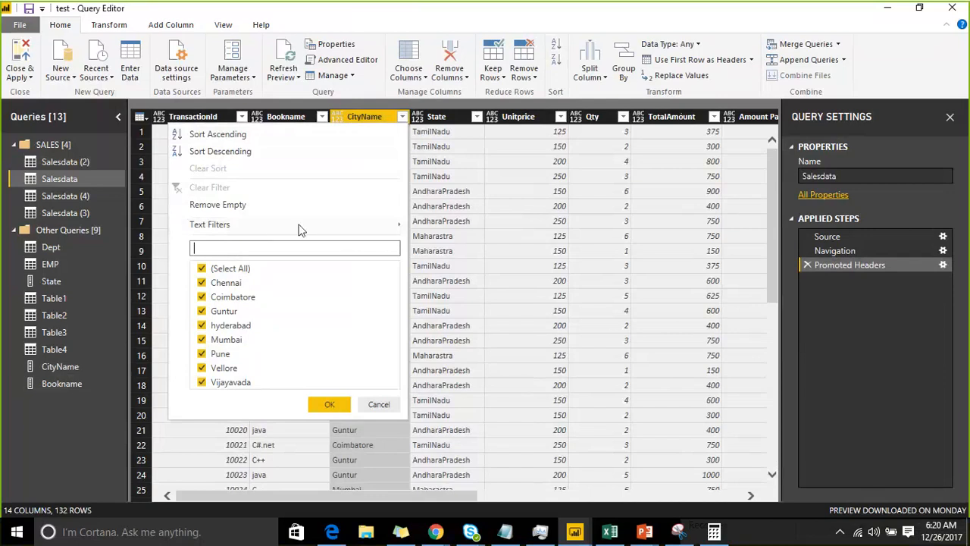
pyautogui.moveTo(299, 229)
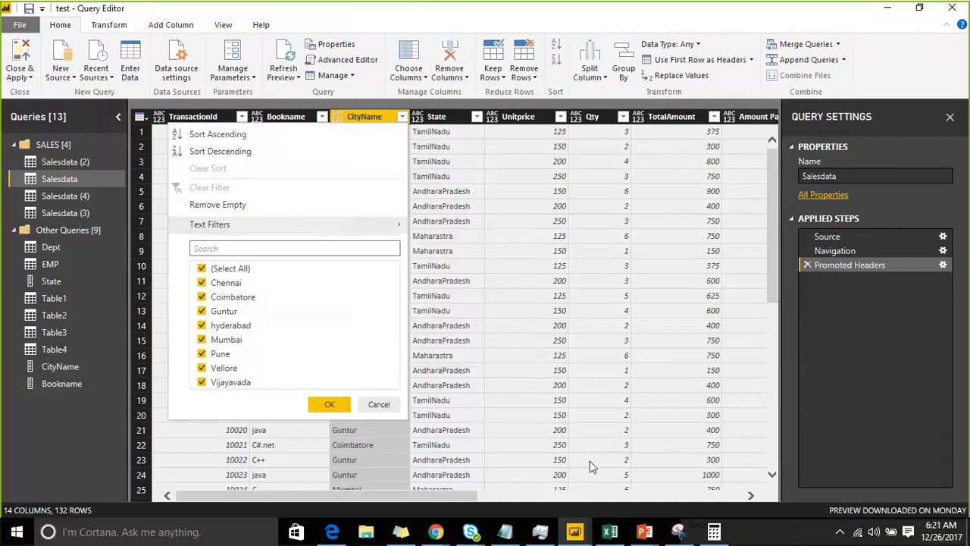
# Filter Salesdata to the rows where Amount Paid is greater than or equal to 400 and look through the remaining rows
pyautogui.moveTo(465, 496); pyautogui.dragTo(547, 502)
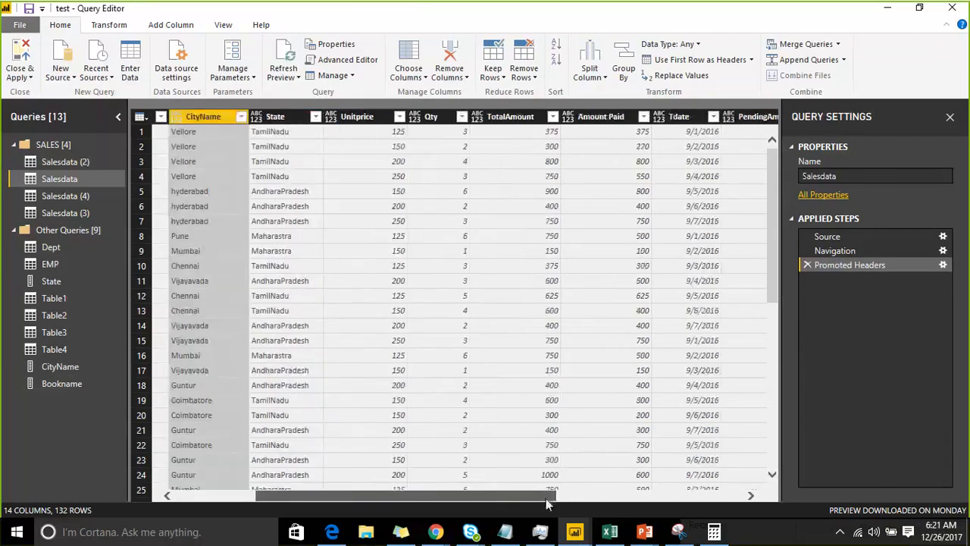
pyautogui.click(643, 117)
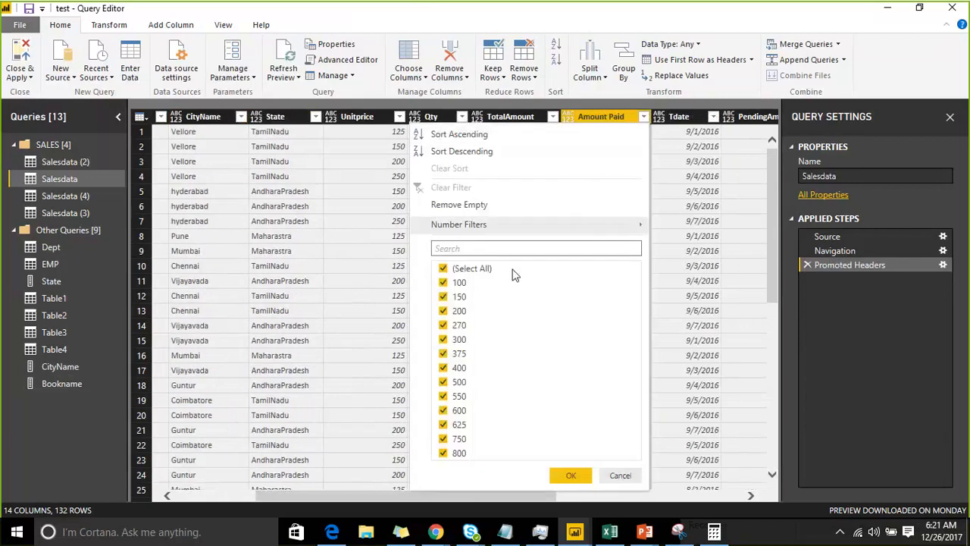
pyautogui.moveTo(588, 227)
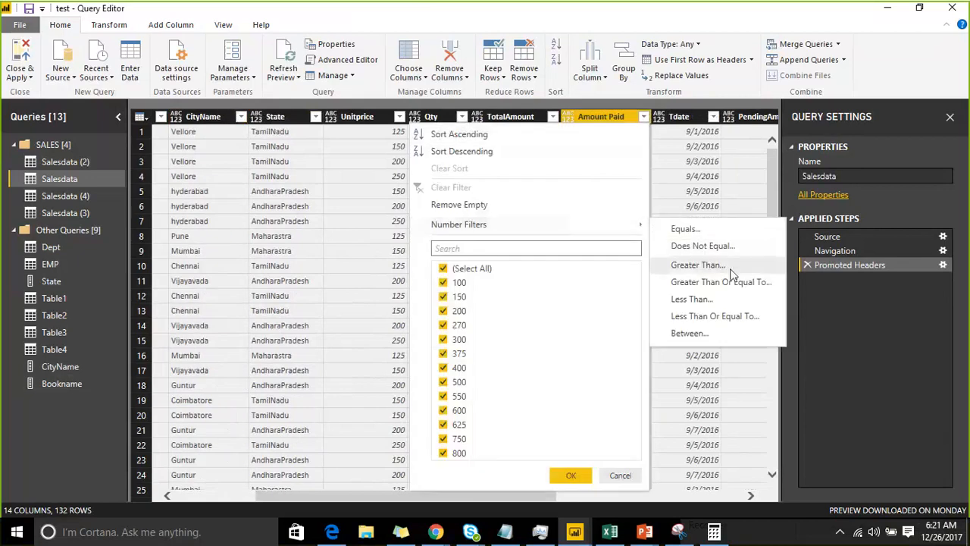
pyautogui.click(694, 265)
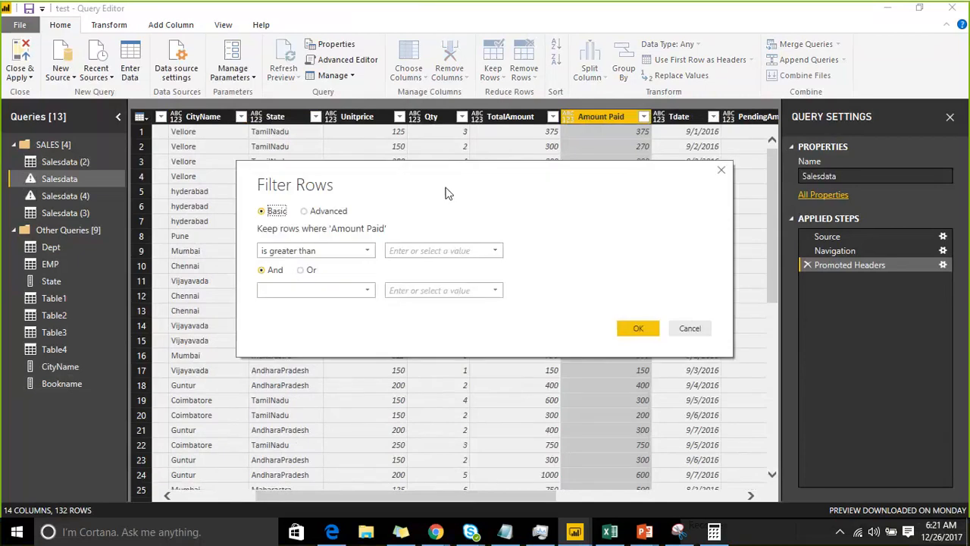
pyautogui.click(325, 250)
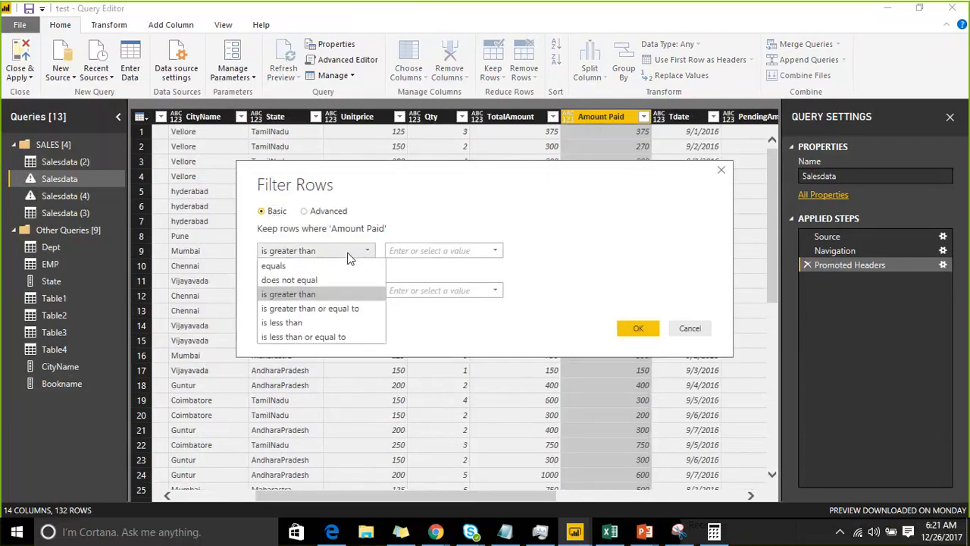
pyautogui.click(326, 308)
pyautogui.click(411, 255)
pyautogui.write('4')
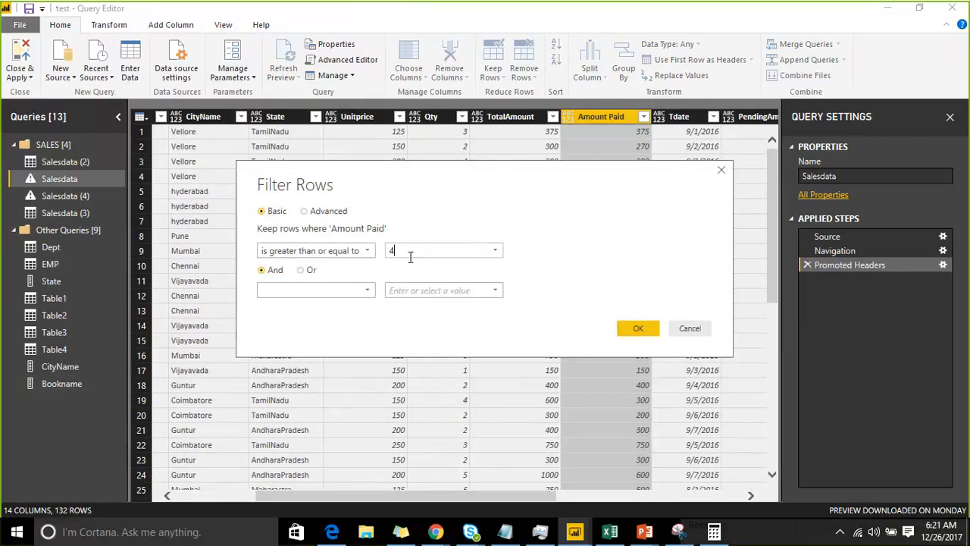
pyautogui.write('00')
pyautogui.click(648, 326)
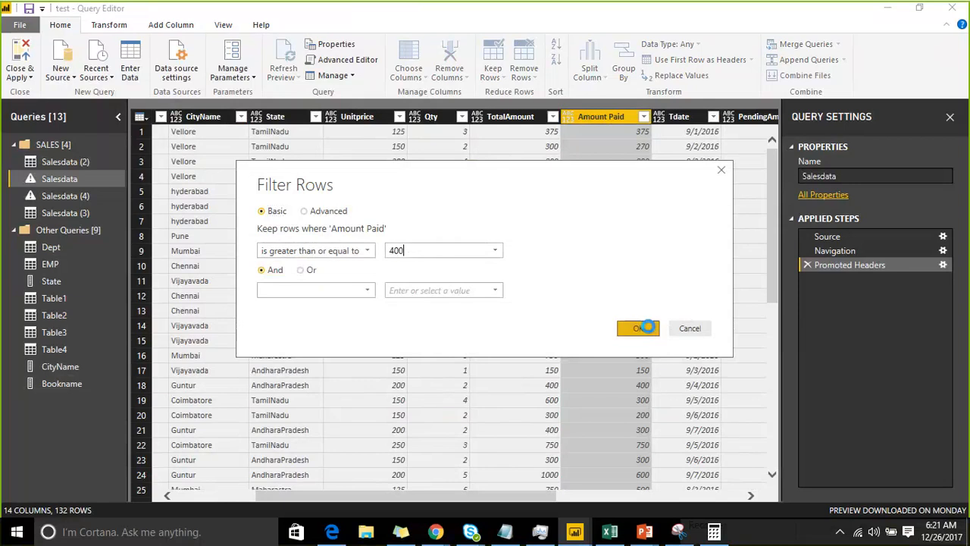
pyautogui.scroll(-5, 597, 226)
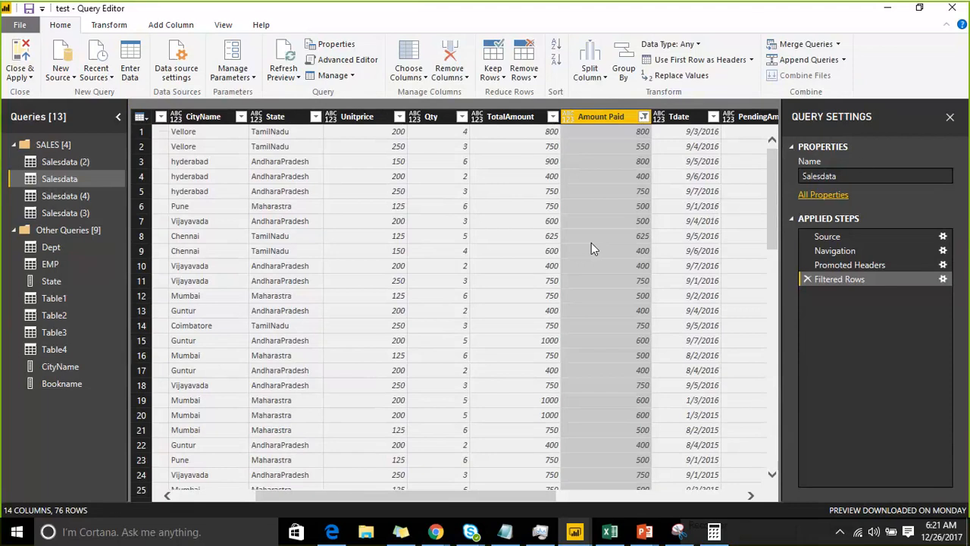
# Delete the Filtered Rows applied step from Salesdata and check the sort and filter options of the Amount Paid column
pyautogui.click(808, 280)
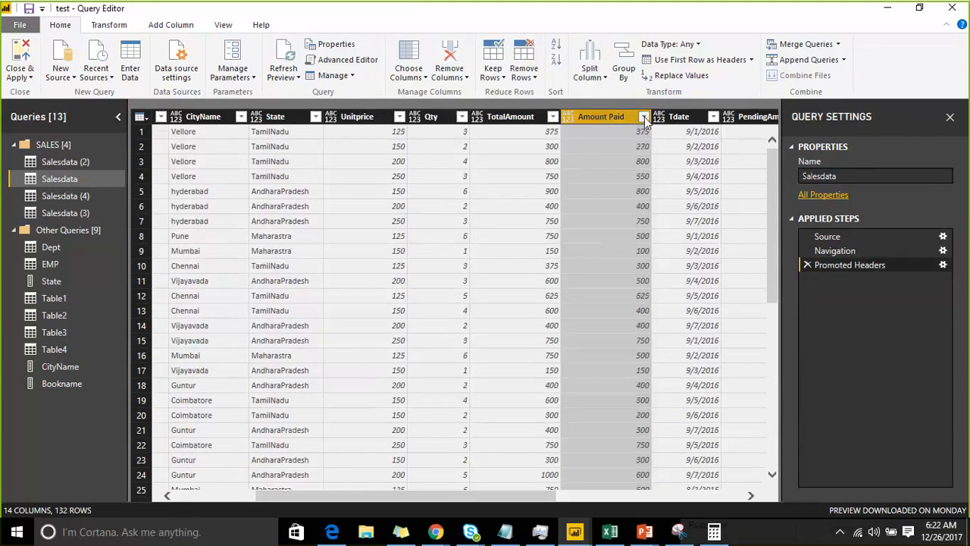
pyautogui.click(644, 117)
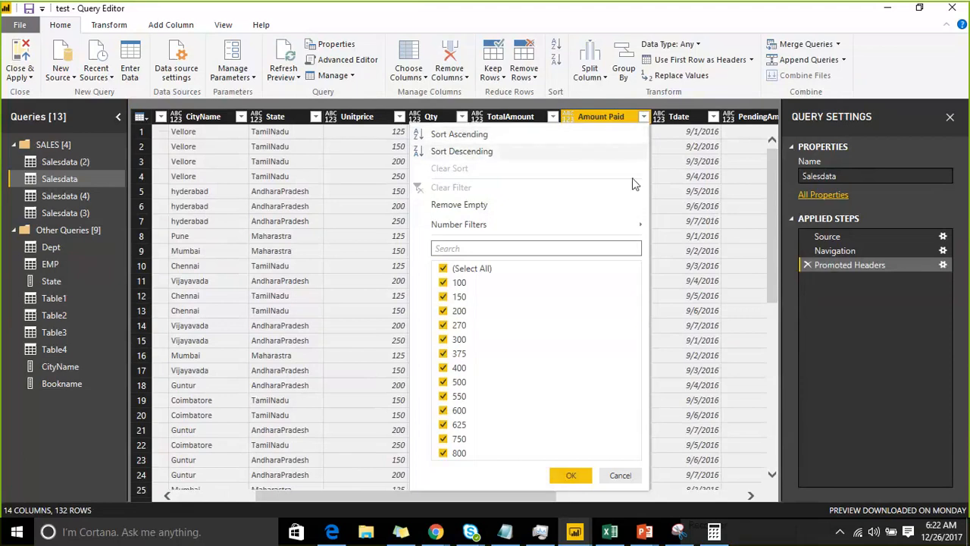
pyautogui.click(677, 171)
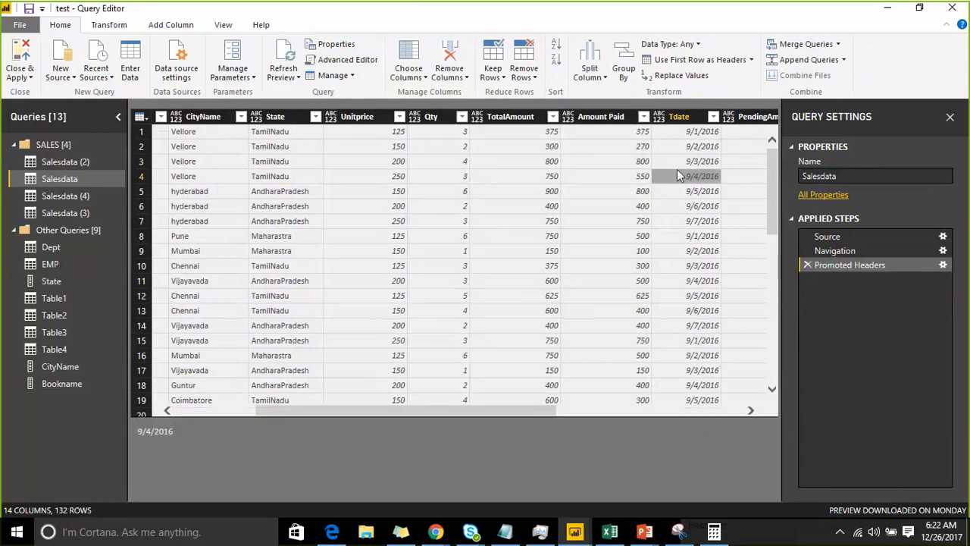
# Copy the entire Salesdata table, switch to Excel and paste it into a new sheet of Book1
pyautogui.click(141, 116)
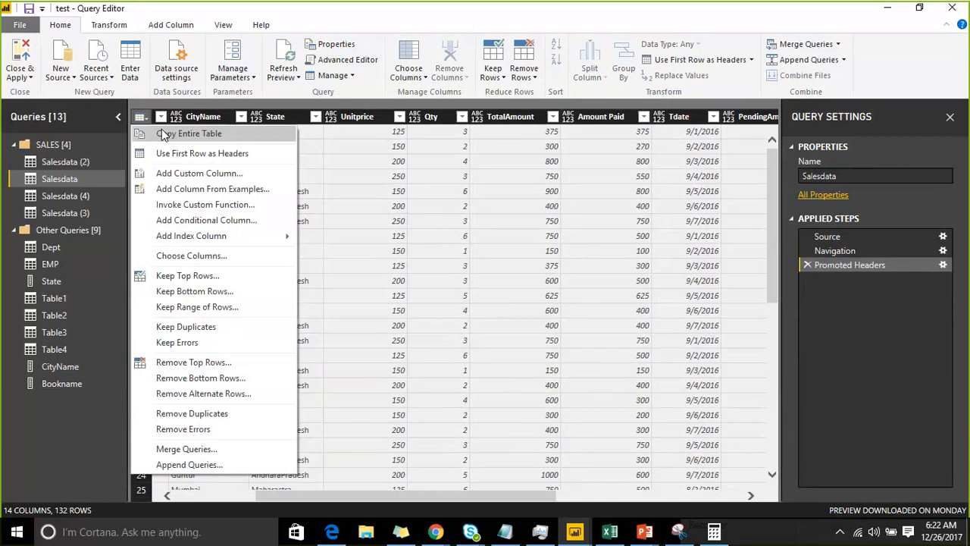
pyautogui.click(164, 134)
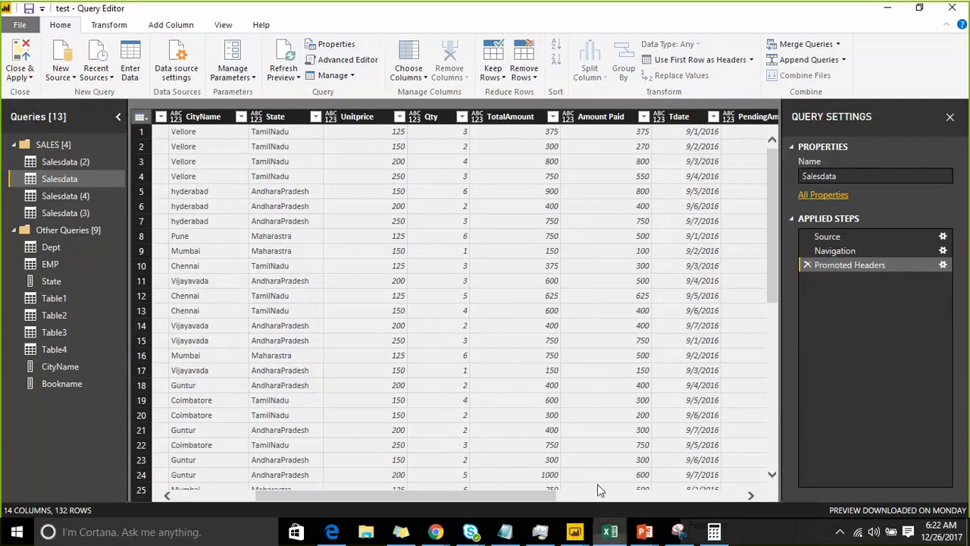
pyautogui.click(611, 532)
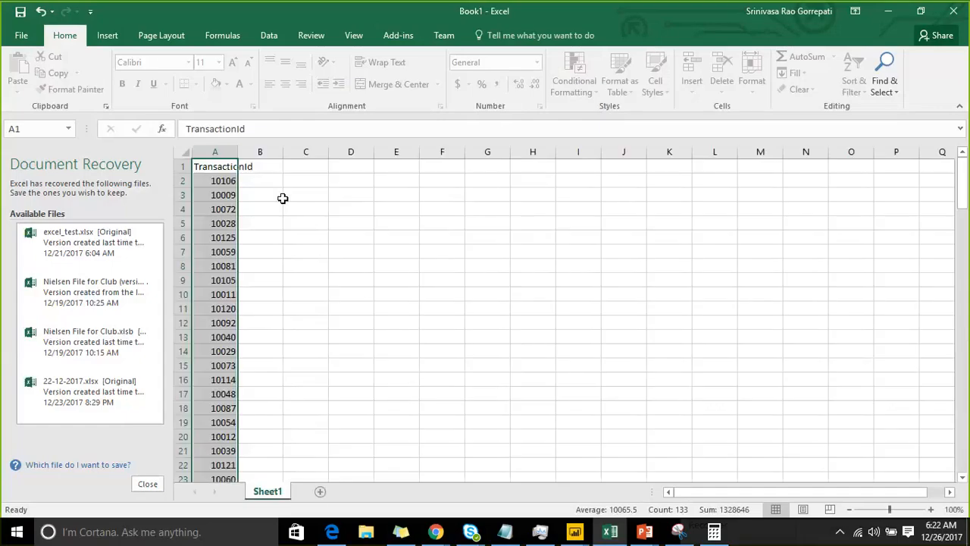
pyautogui.click(320, 491)
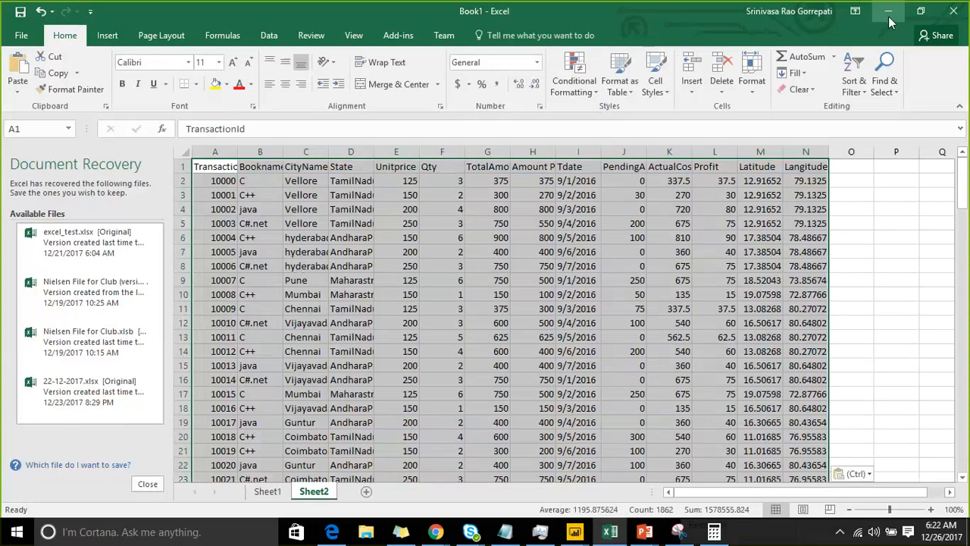
# Return to Query Editor and review the whole-table operations available for Salesdata
pyautogui.click(889, 15)
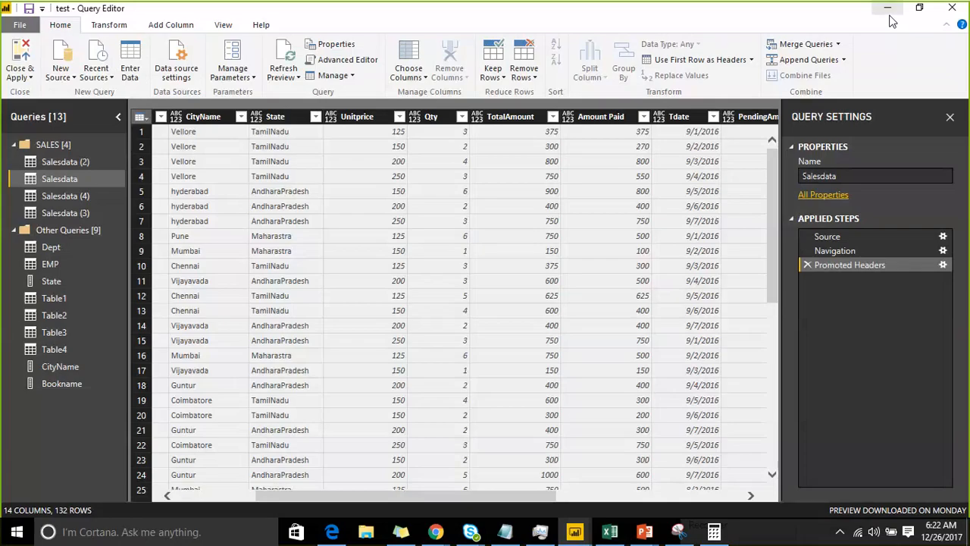
pyautogui.click(139, 118)
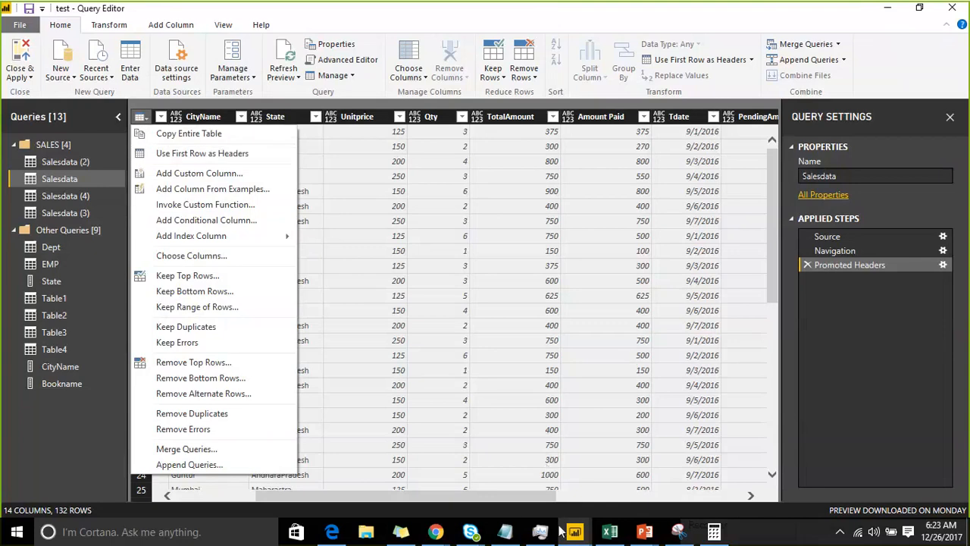
# Switch to Notepad and write the sample lines "1,100" and "2,300" above the note about splitting a comma-separated column
pyautogui.click(517, 537)
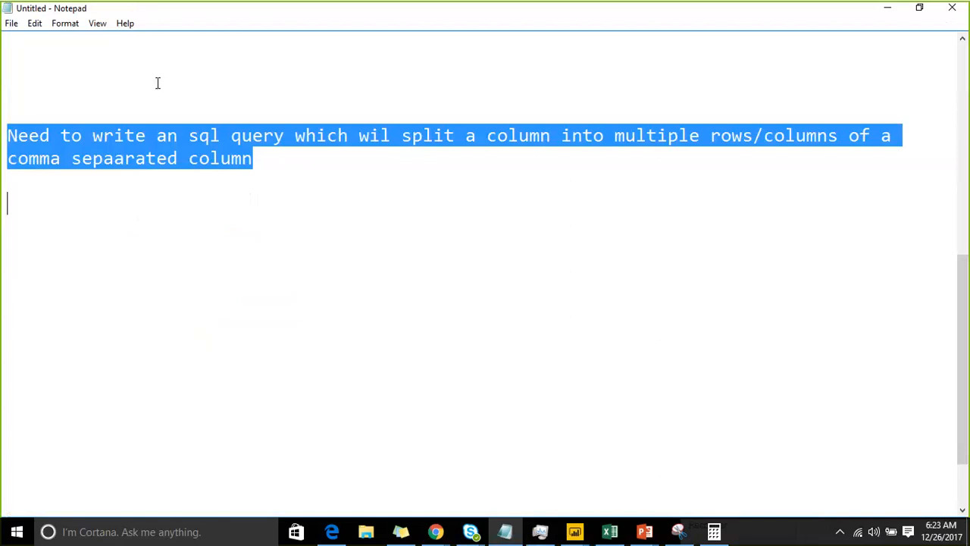
pyautogui.click(154, 71)
pyautogui.write('1,')
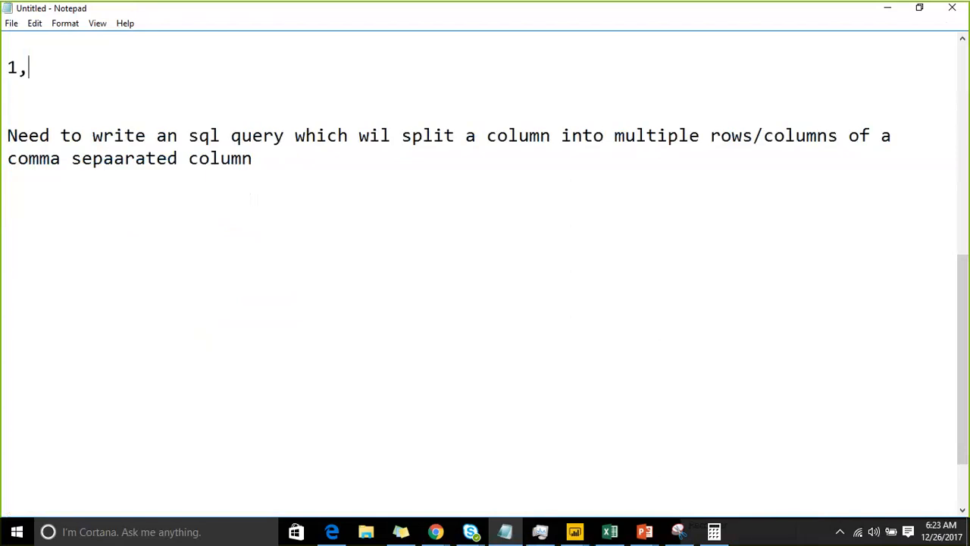
pyautogui.write('100')
pyautogui.press('Home')
pyautogui.press('BackSpace')
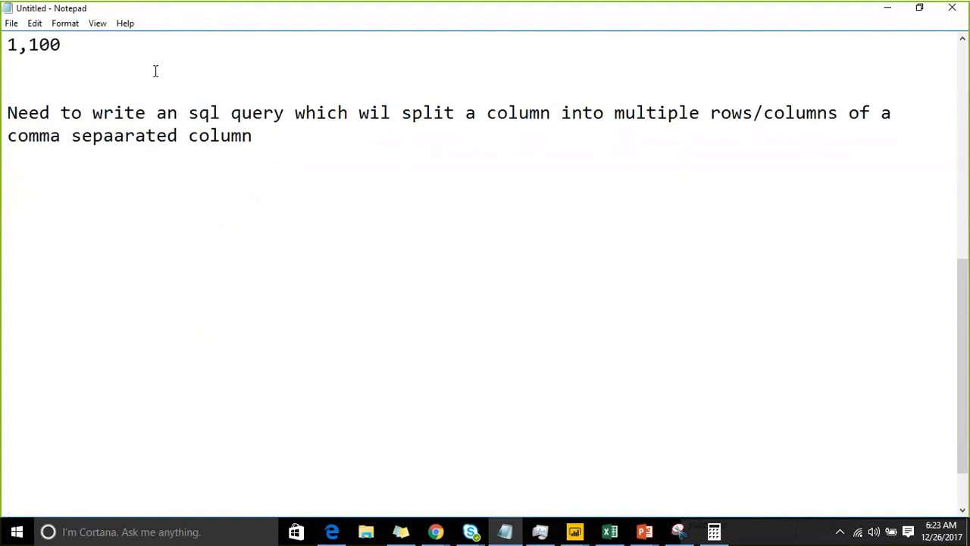
pyautogui.hotkey('shift', 'End')
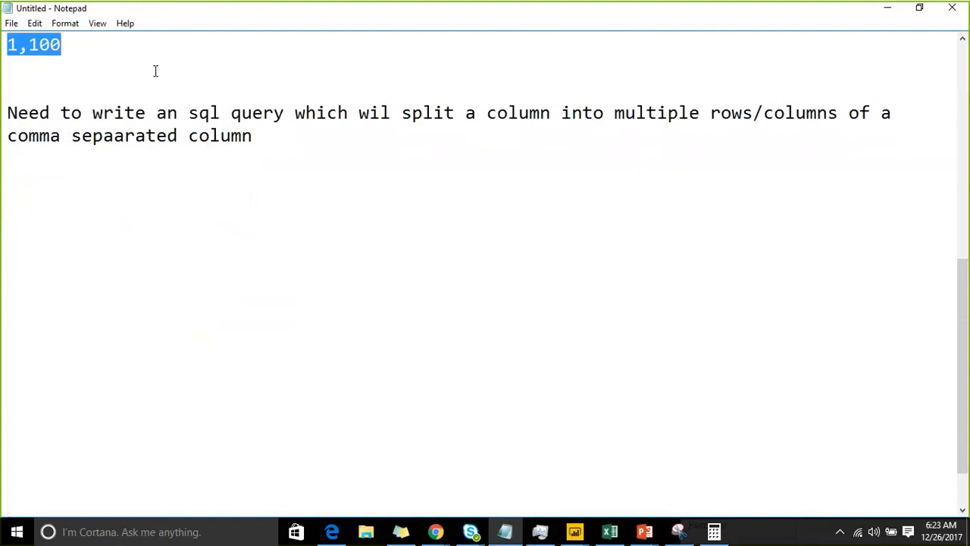
pyautogui.press('Down')
pyautogui.write('2')
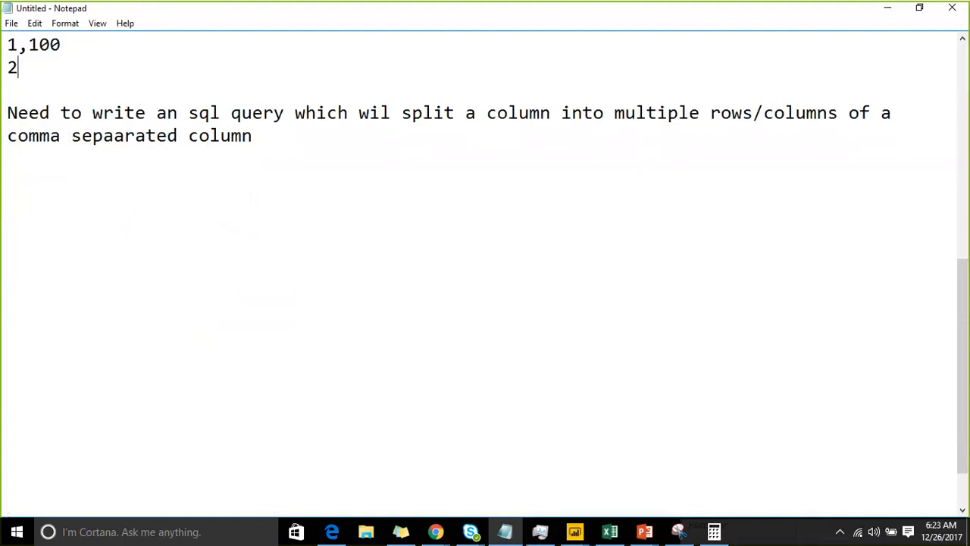
pyautogui.write(',300')
pyautogui.hotkey('shift', 'Up')
pyautogui.hotkey('shift', 'Up')
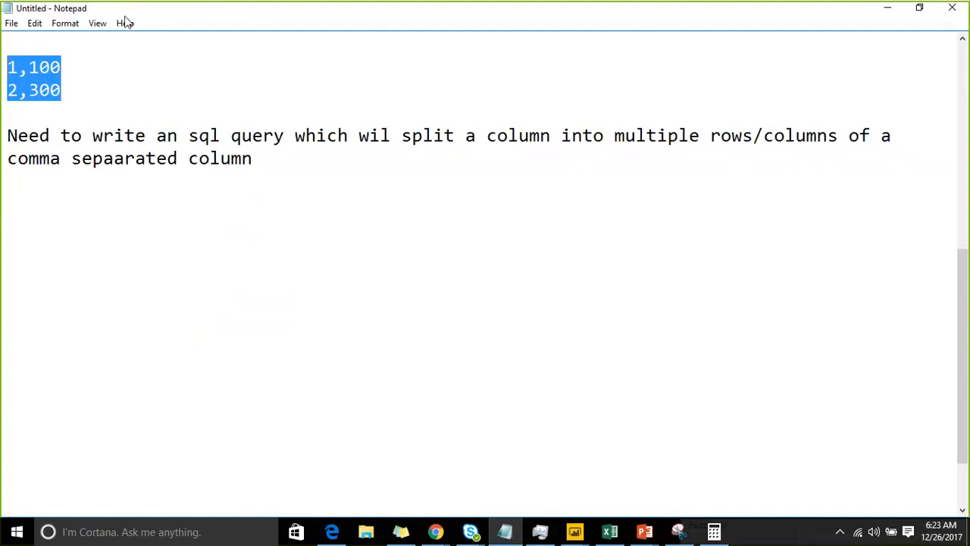
# Highlight the sample lines 1,100 and 2,300 in the note, individually and together, to compare them
pyautogui.click(114, 67)
pyautogui.click(84, 94)
pyautogui.hotkey('shift', 'Home')
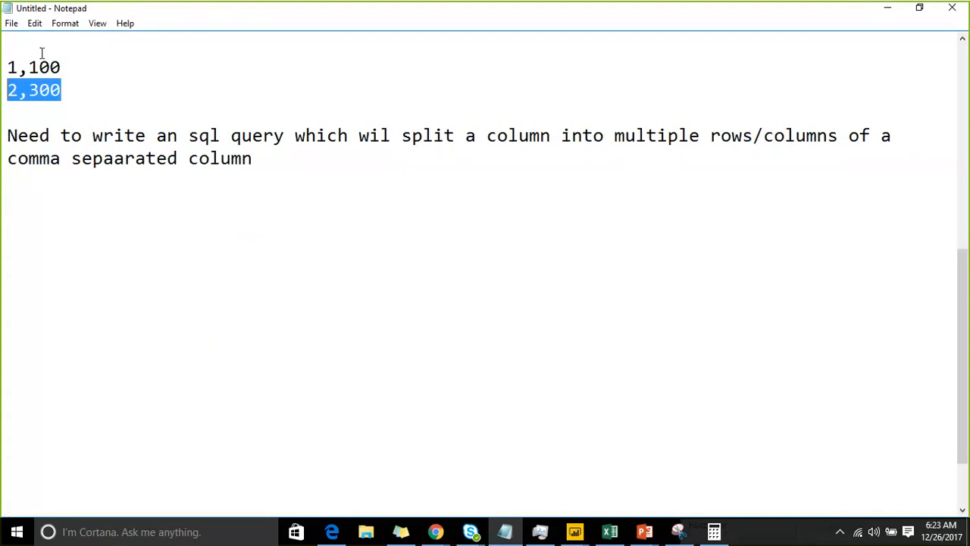
pyautogui.moveTo(7, 68); pyautogui.dragTo(72, 69)
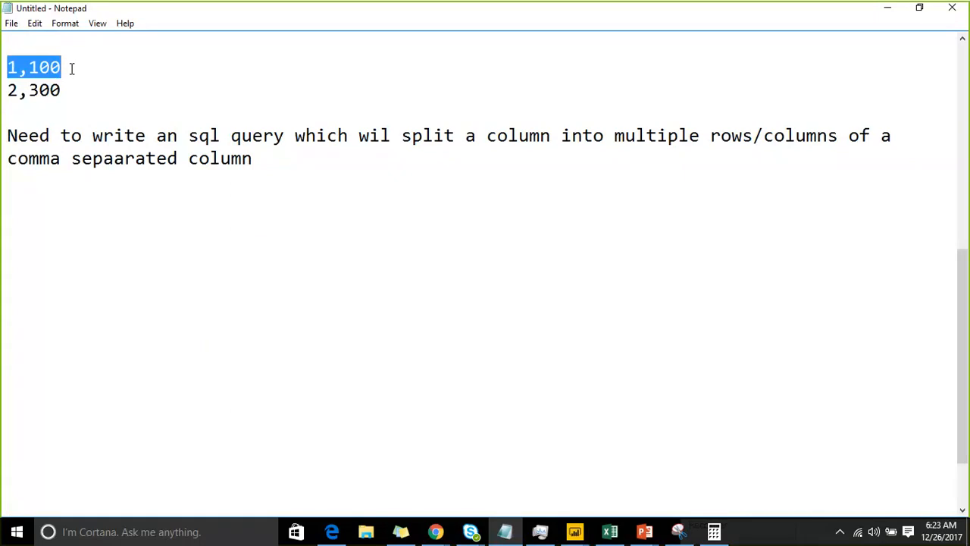
pyautogui.moveTo(72, 69); pyautogui.dragTo(72, 102)
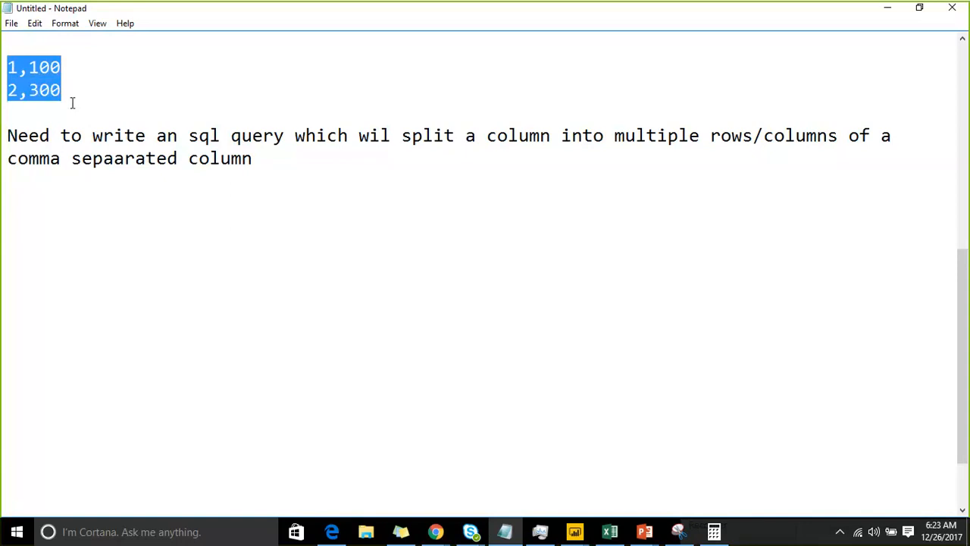
pyautogui.click(61, 97)
pyautogui.moveTo(7, 67); pyautogui.dragTo(93, 70)
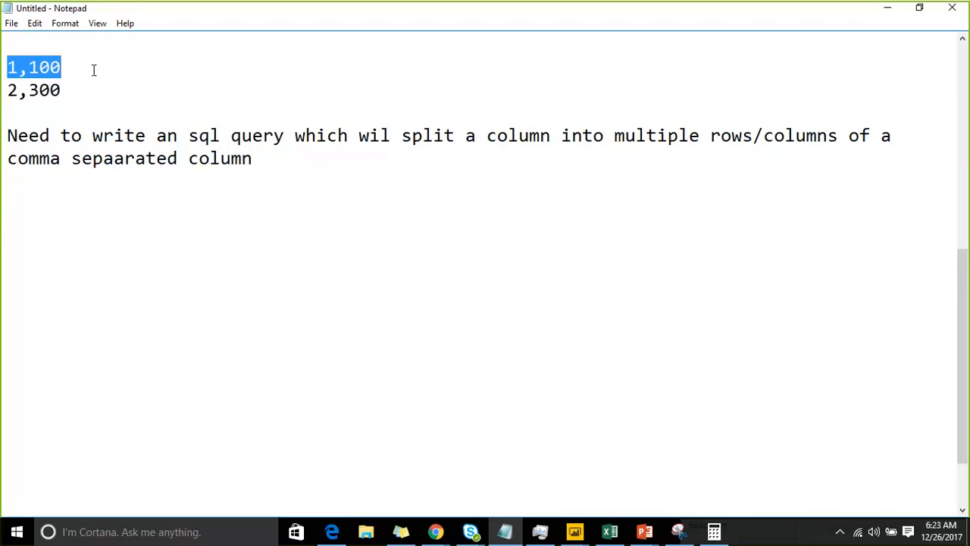
pyautogui.click(80, 63)
pyautogui.hotkey('shift', 'Home')
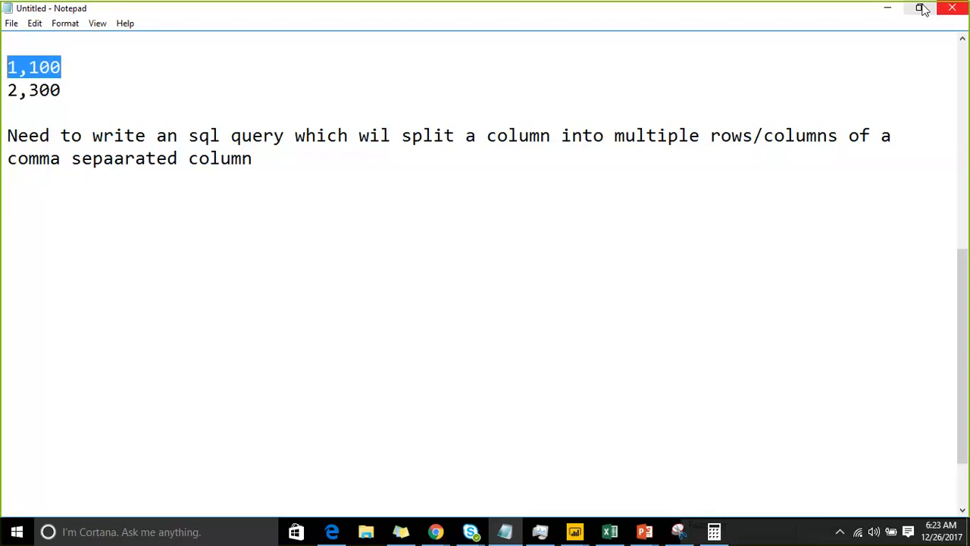
# Switch back to Query Editor and demote the Salesdata headers to the first row
pyautogui.click(890, 8)
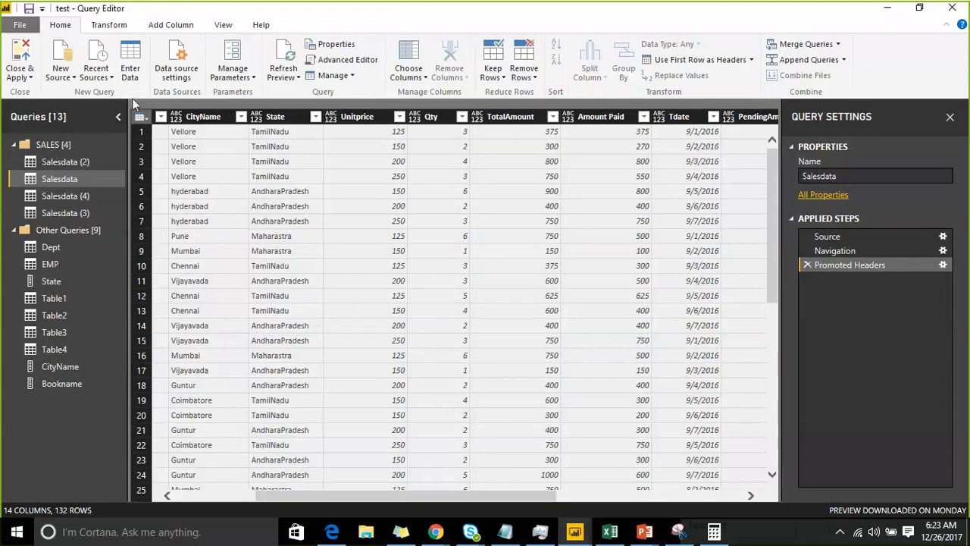
pyautogui.click(140, 116)
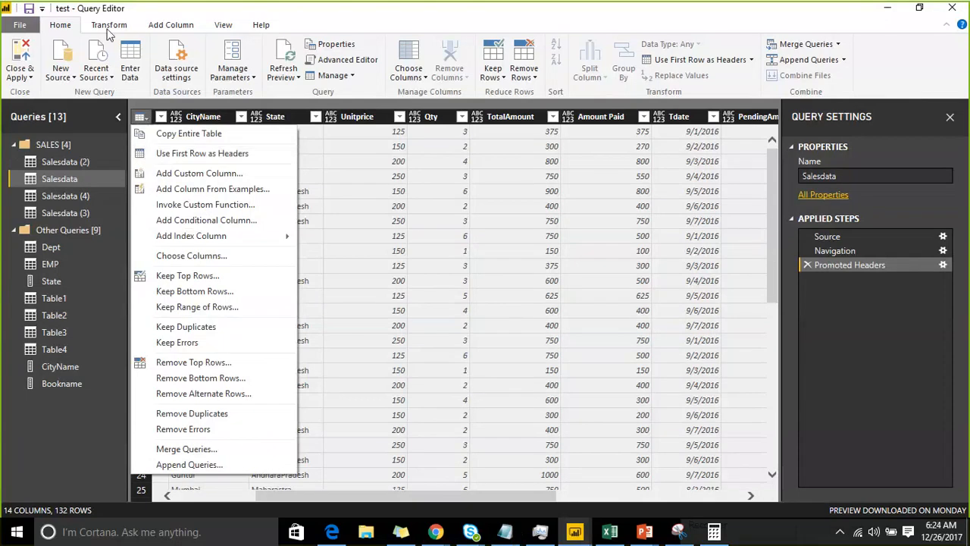
pyautogui.click(109, 26)
pyautogui.click(61, 74)
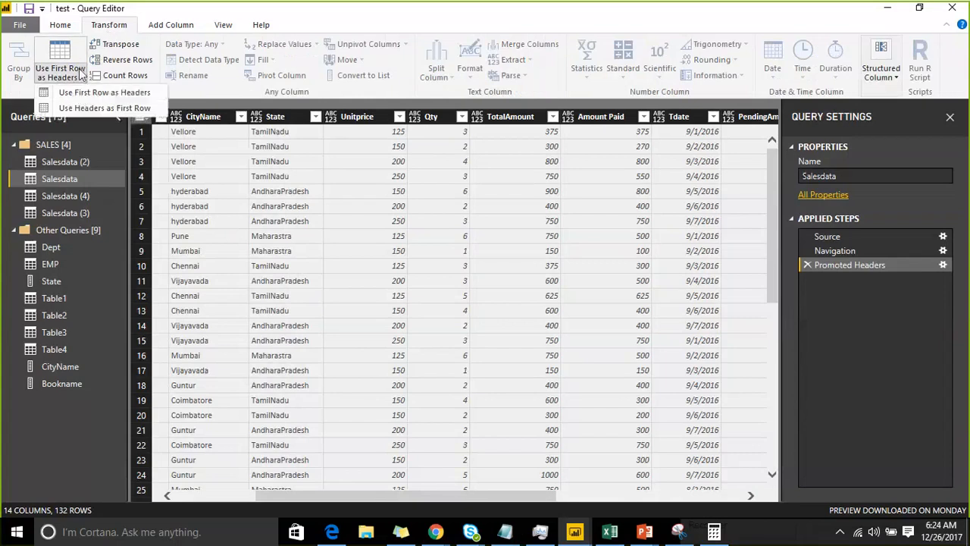
pyautogui.click(84, 110)
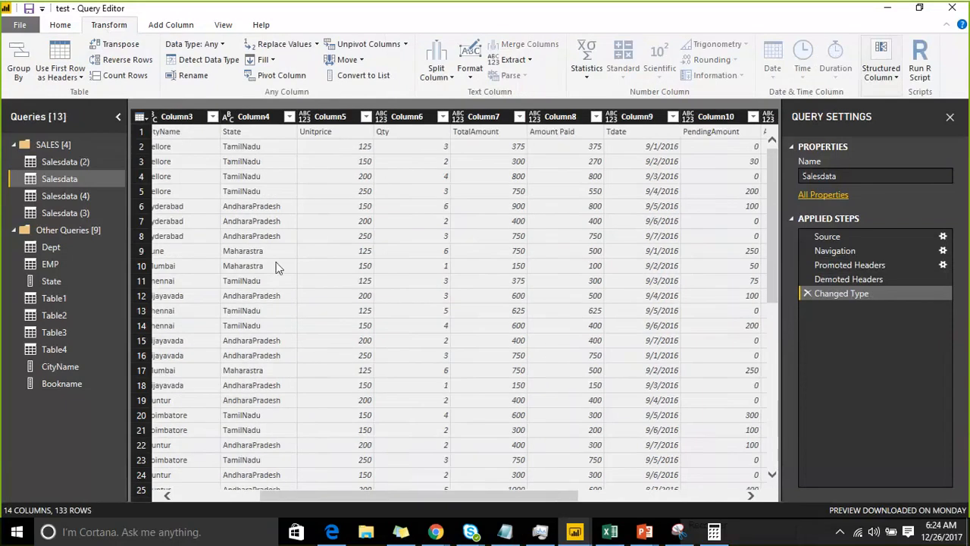
pyautogui.moveTo(327, 494); pyautogui.dragTo(270, 494)
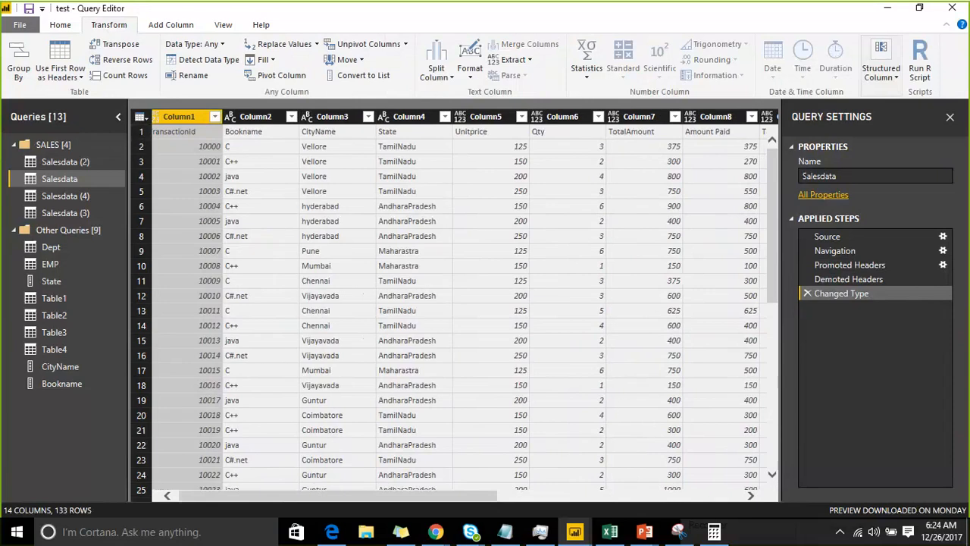
# Promote the first row of Salesdata to headers and check the header conversion options
pyautogui.click(140, 117)
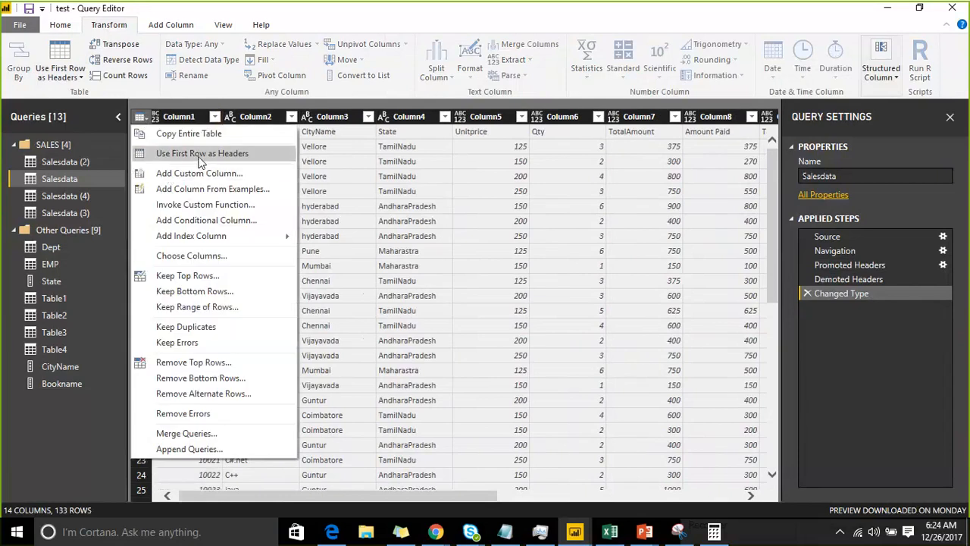
pyautogui.click(201, 155)
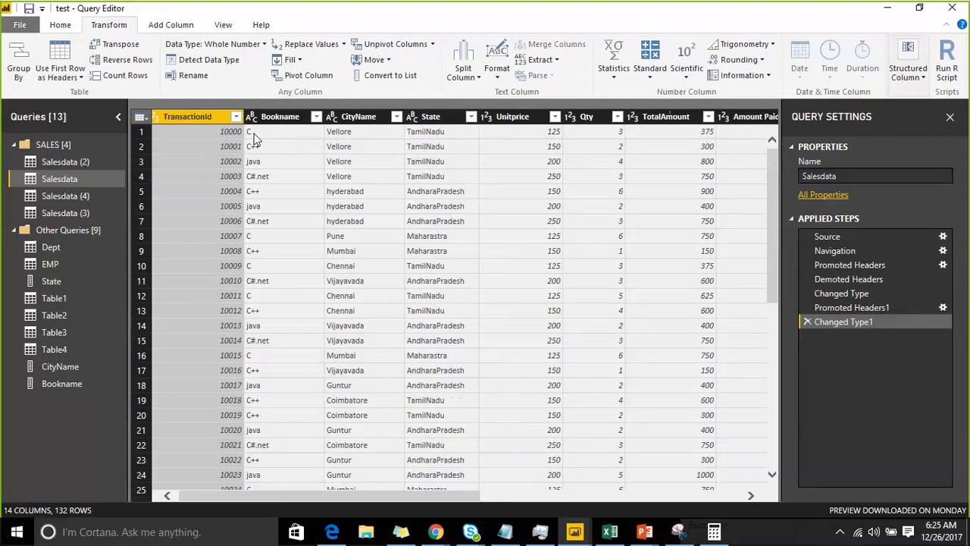
pyautogui.click(77, 76)
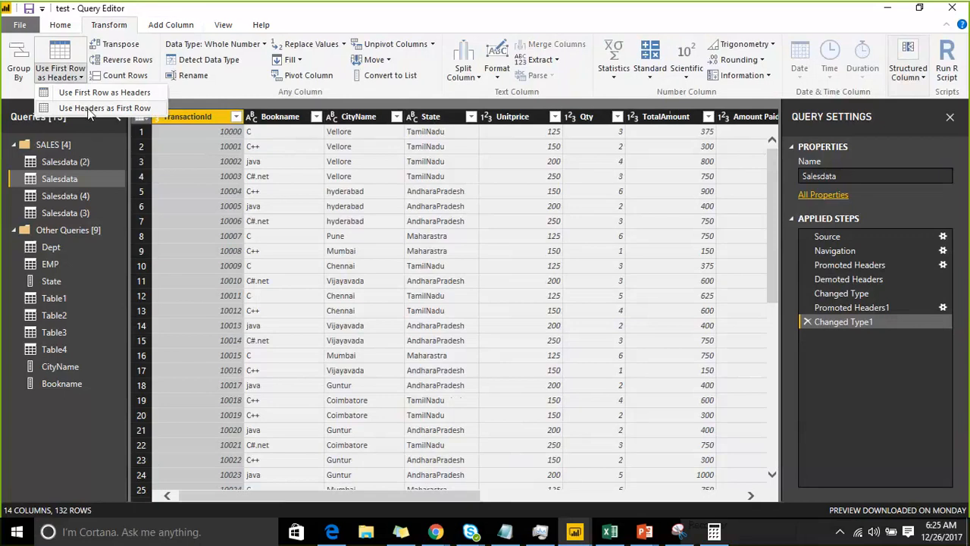
pyautogui.click(293, 175)
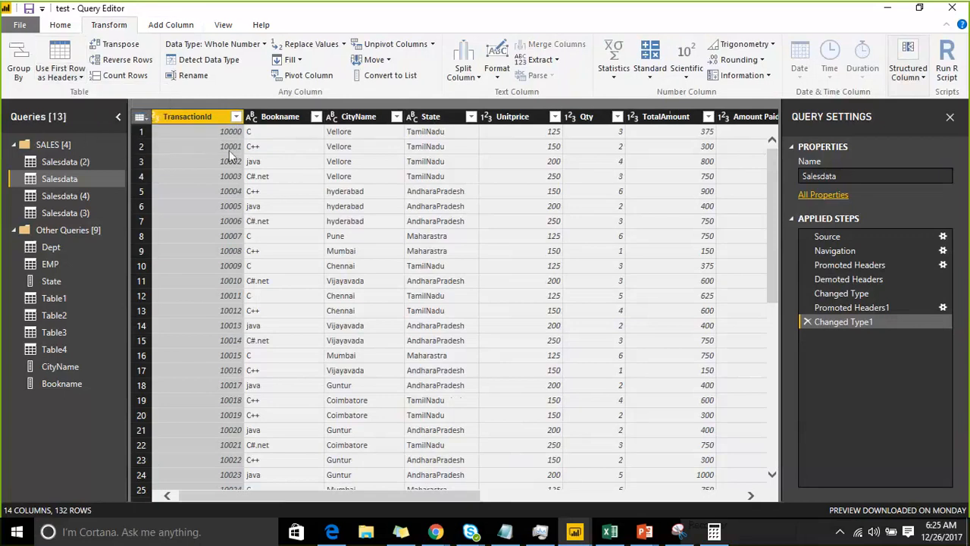
# Keep only the Bookname, CityName, State and Amount Paid columns of Salesdata and delete that column-removal step again
pyautogui.click(147, 120)
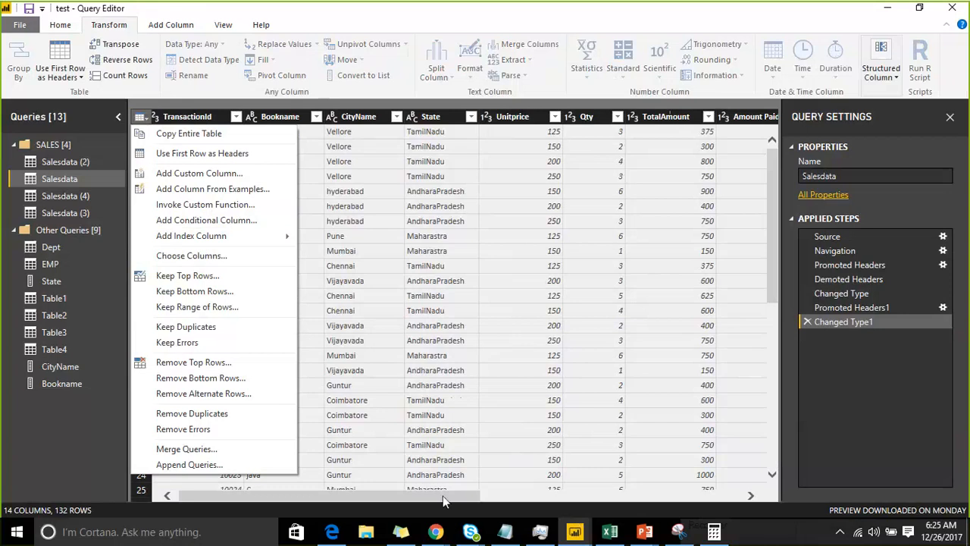
pyautogui.moveTo(443, 496); pyautogui.dragTo(634, 496)
pyautogui.moveTo(726, 479); pyautogui.dragTo(186, 106)
pyautogui.click(142, 118)
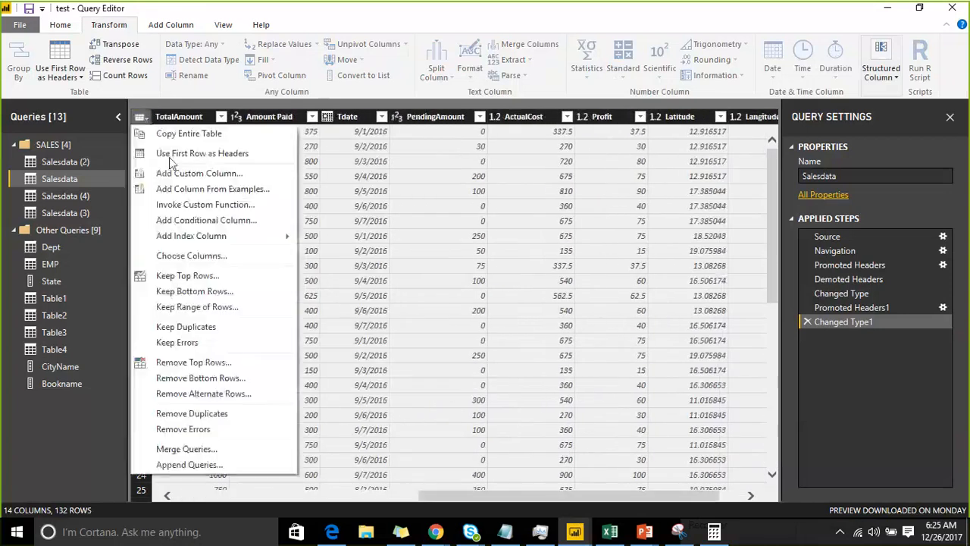
pyautogui.click(262, 255)
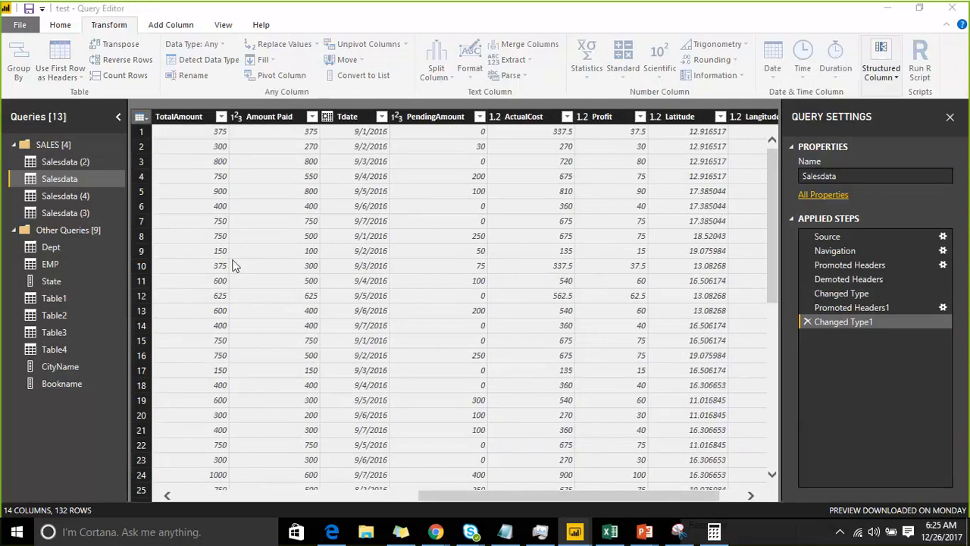
pyautogui.click(393, 131)
pyautogui.click(394, 173)
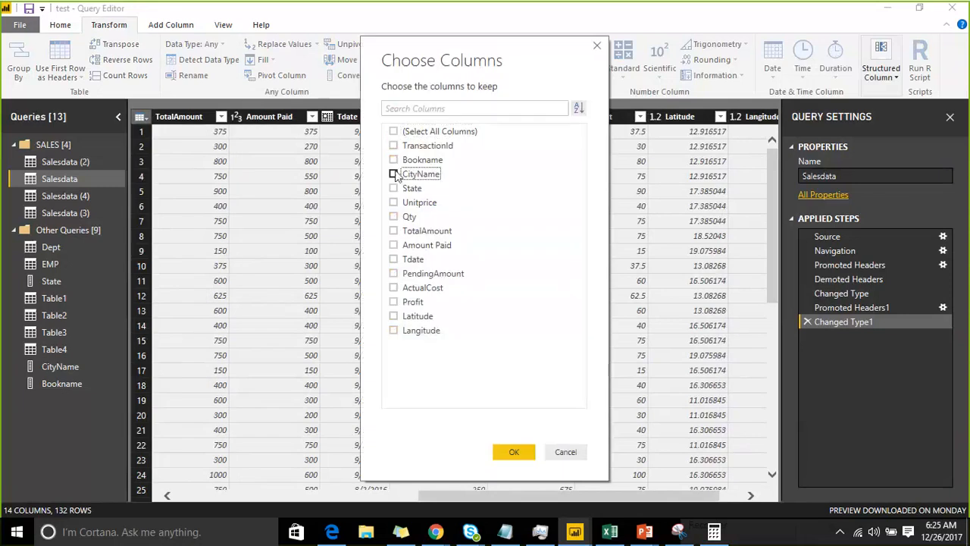
pyautogui.click(394, 159)
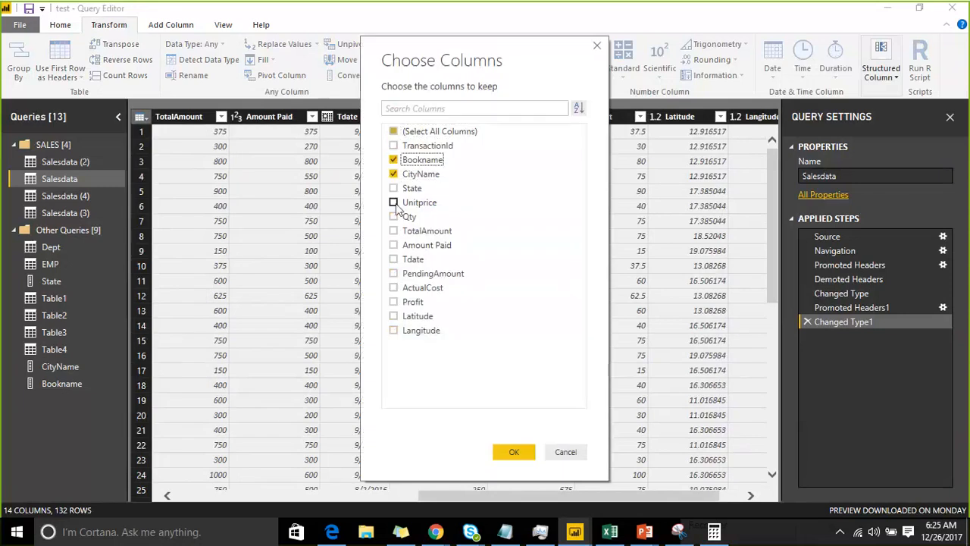
pyautogui.click(394, 204)
pyautogui.click(394, 245)
pyautogui.click(395, 202)
pyautogui.click(393, 188)
pyautogui.click(504, 449)
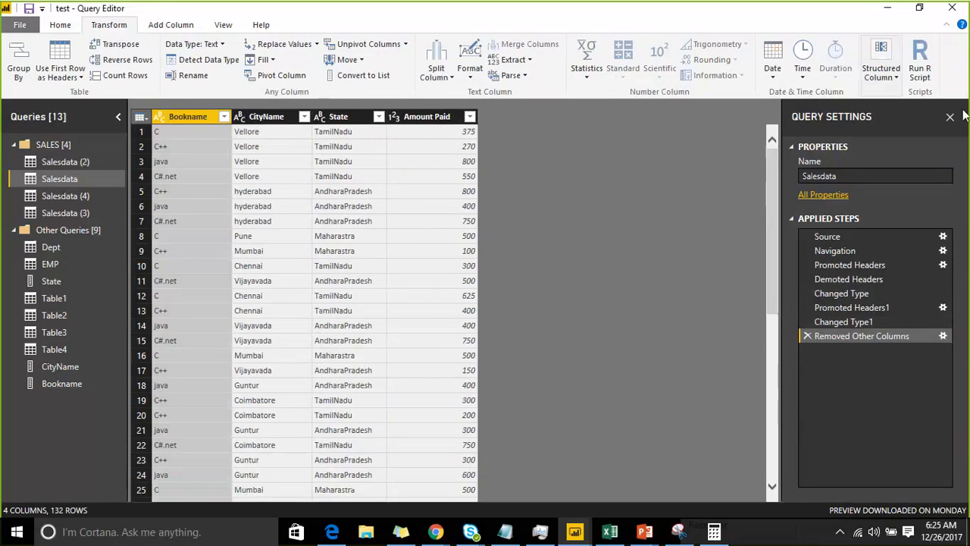
pyautogui.press('Delete')
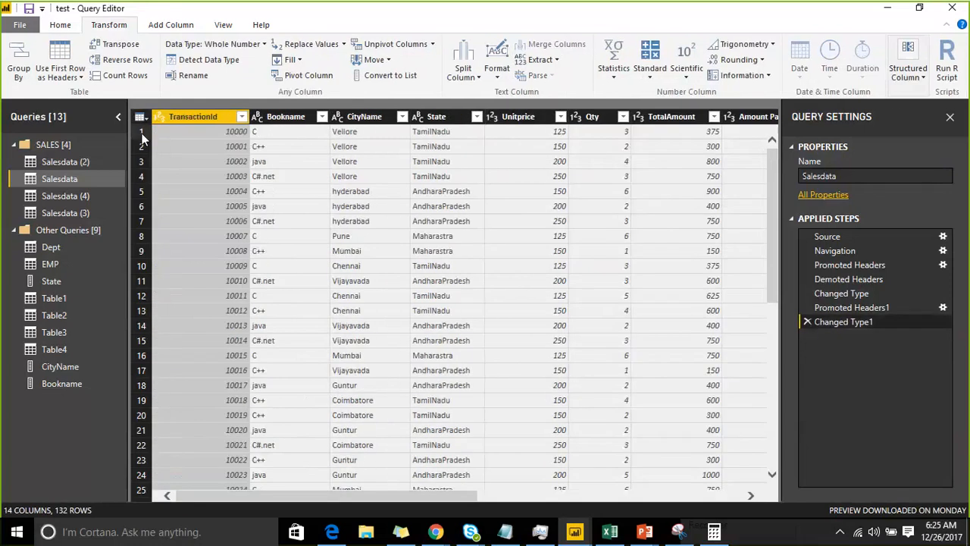
# Add a custom column named Custom to Salesdata with the formula [Amount Paid]+50
pyautogui.click(140, 116)
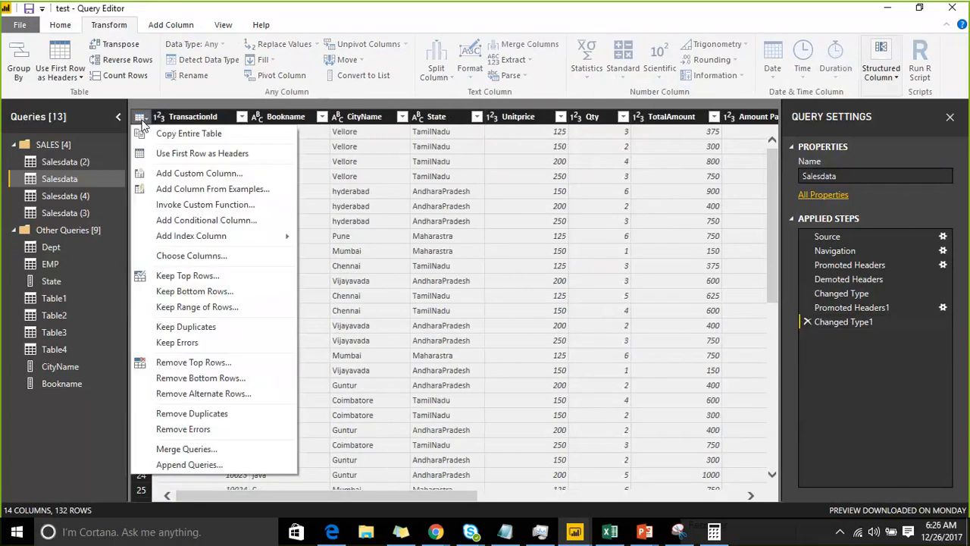
pyautogui.click(179, 182)
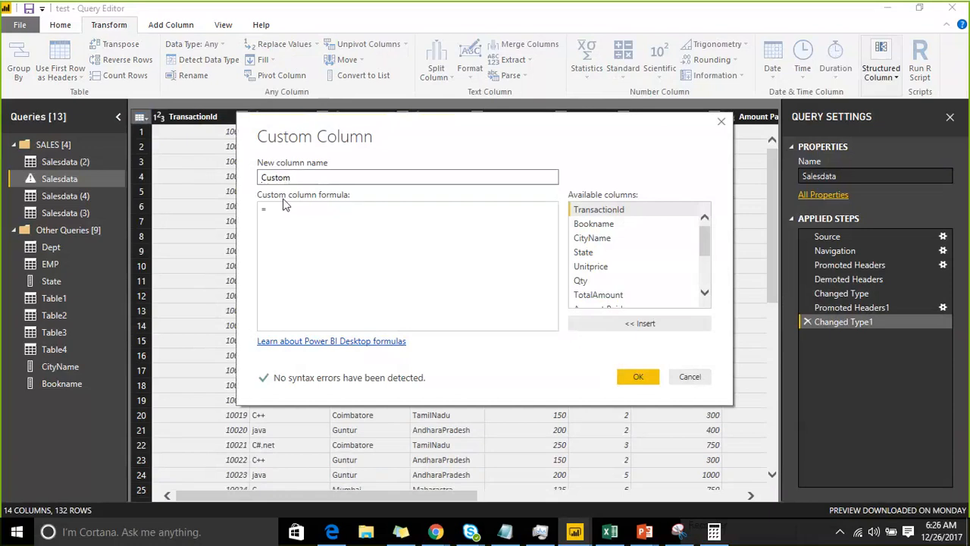
pyautogui.click(326, 216)
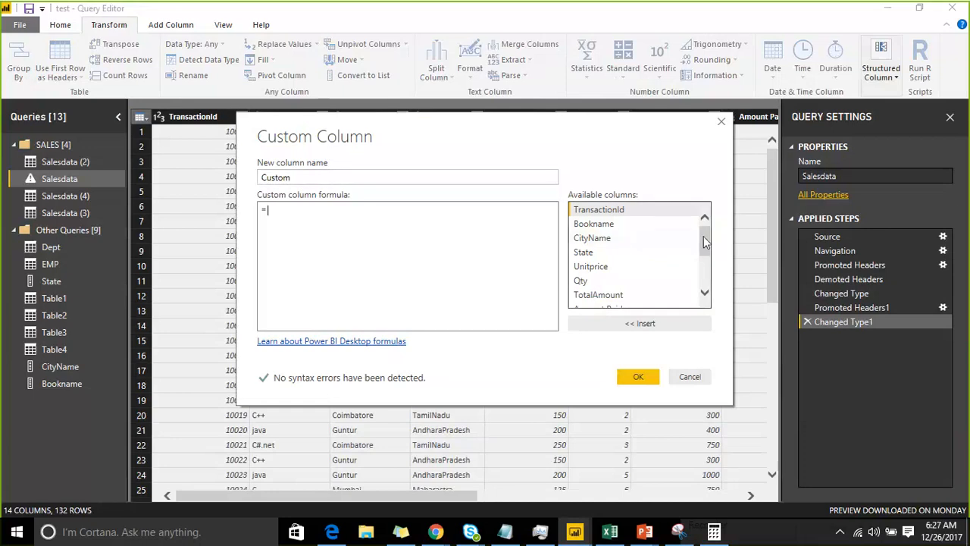
pyautogui.scroll(-5, 704, 242)
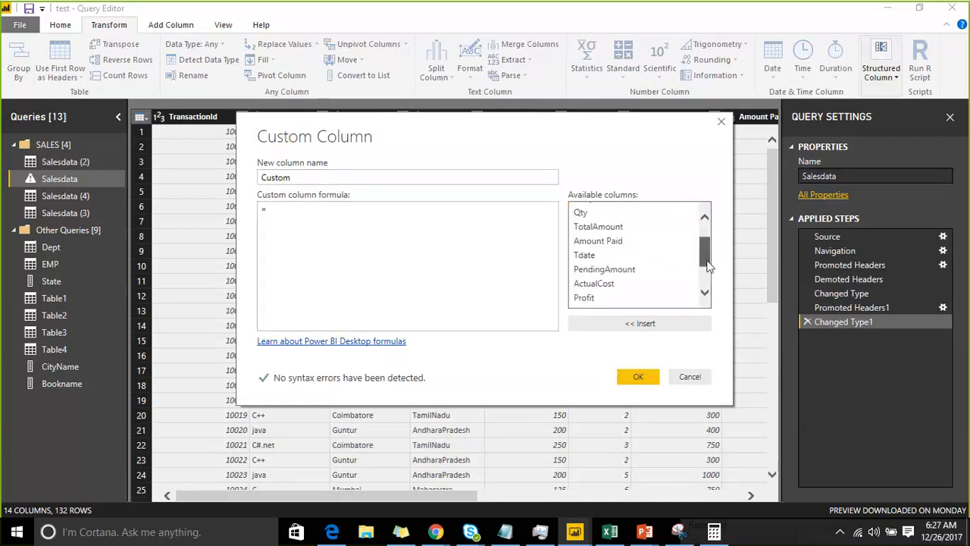
pyautogui.click(316, 215)
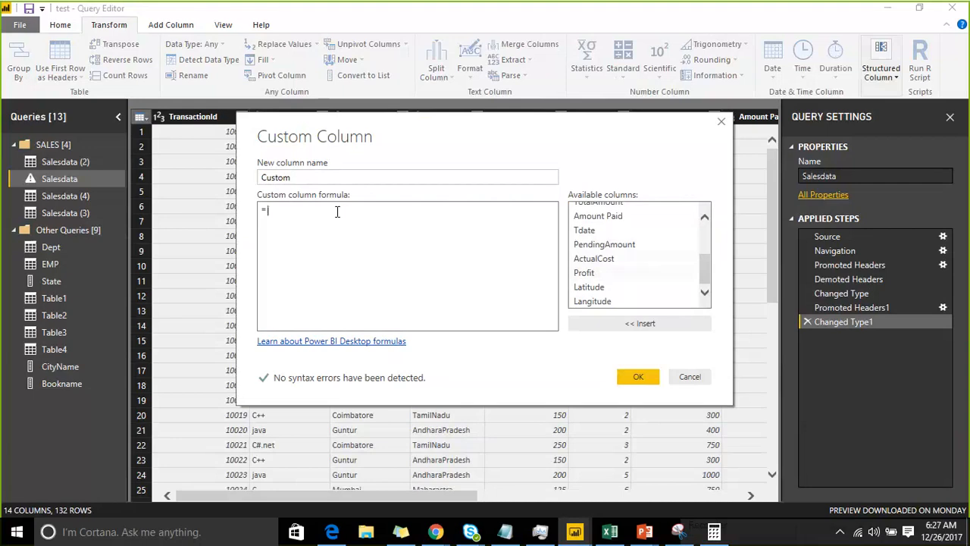
pyautogui.doubleClick(596, 216)
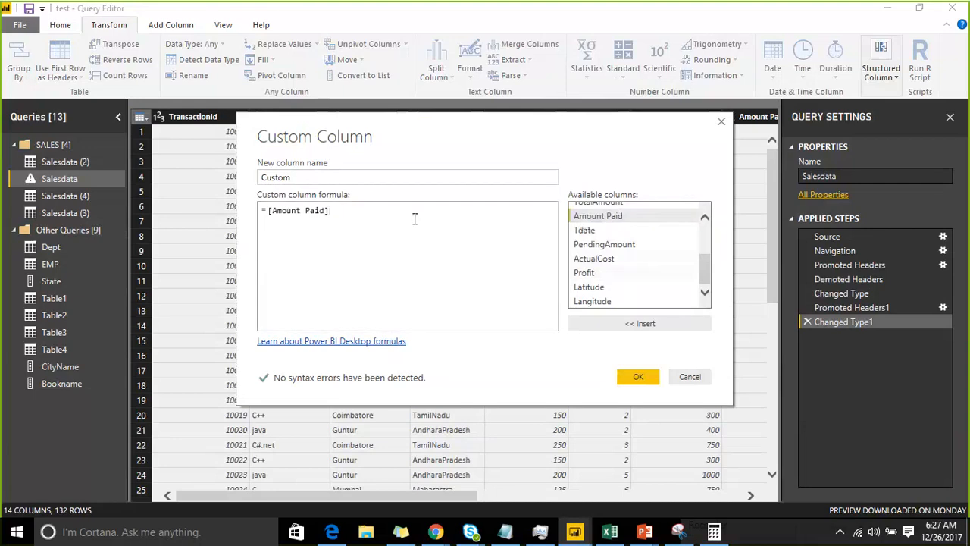
pyautogui.write('+50')
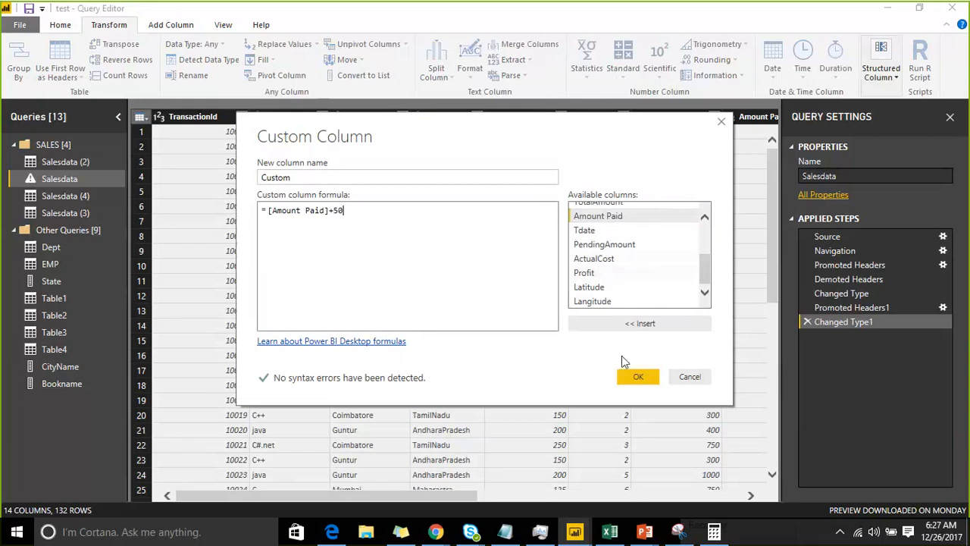
pyautogui.click(622, 375)
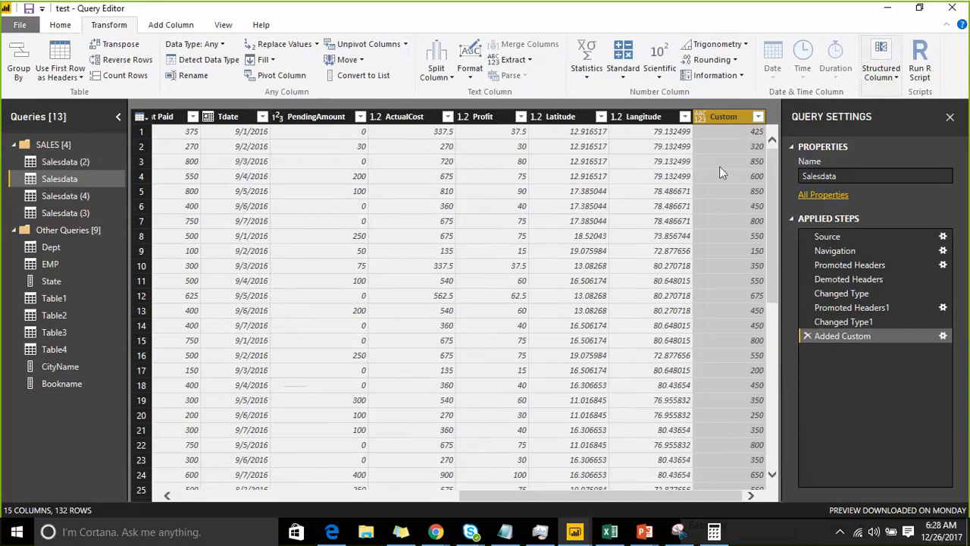
# Start a conditional column on Salesdata whose first rule outputs A when Amount Paid is less than or equal to 300
pyautogui.click(141, 117)
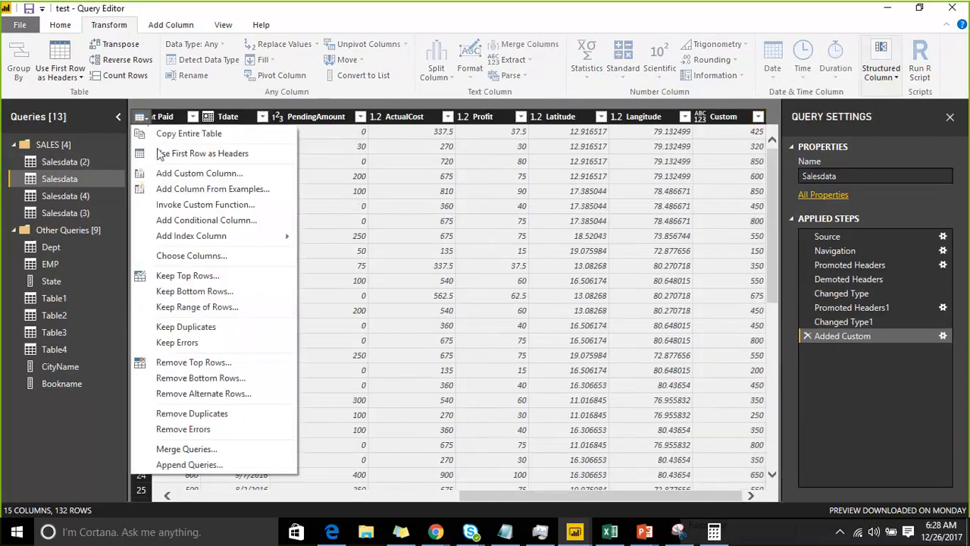
pyautogui.click(183, 221)
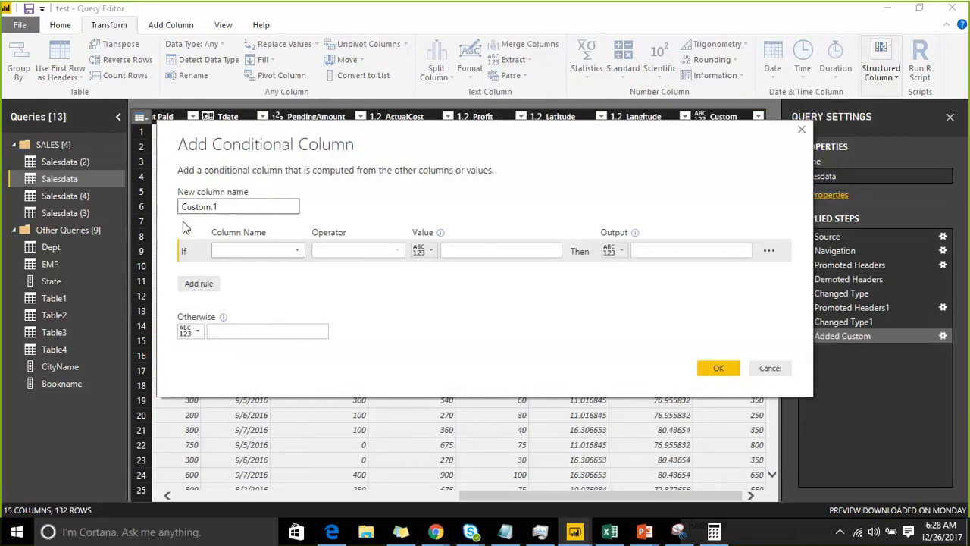
pyautogui.click(266, 255)
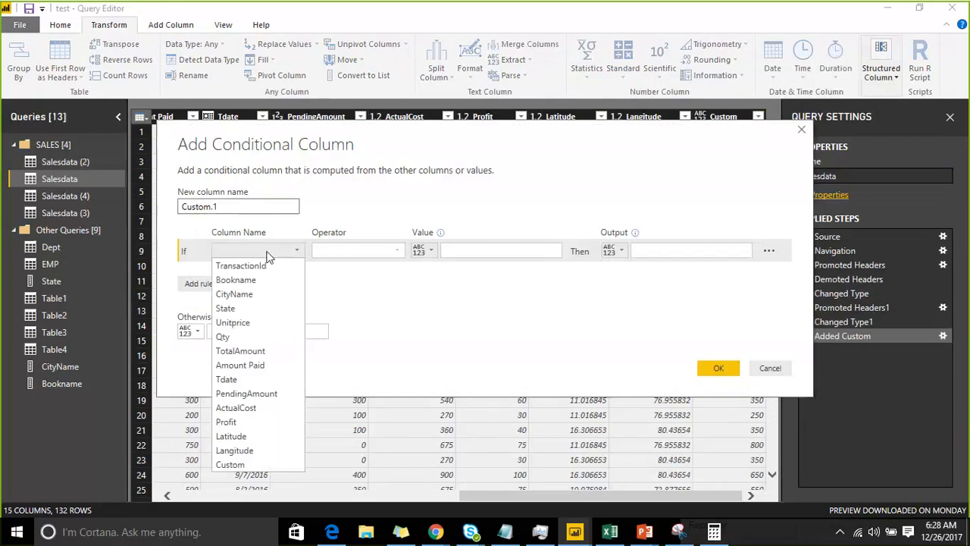
pyautogui.click(263, 366)
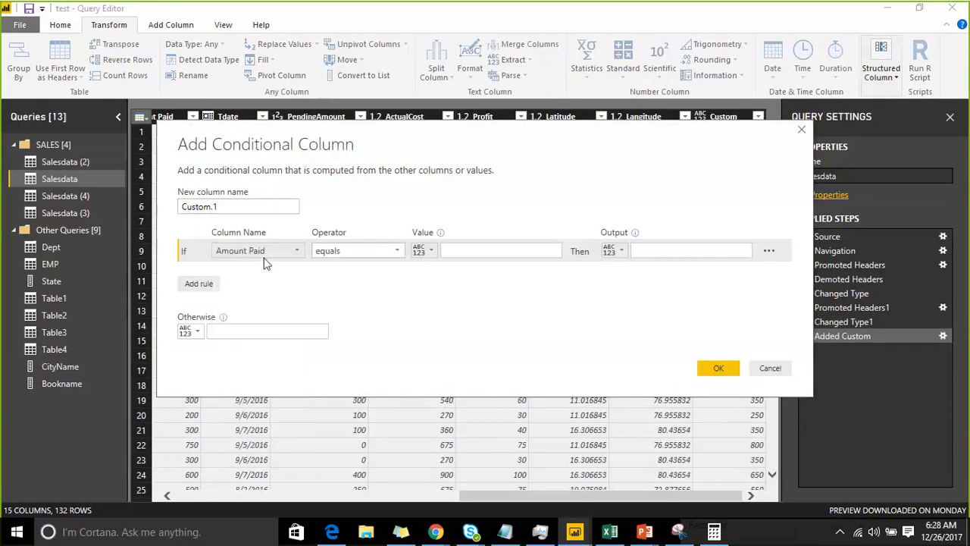
pyautogui.click(366, 253)
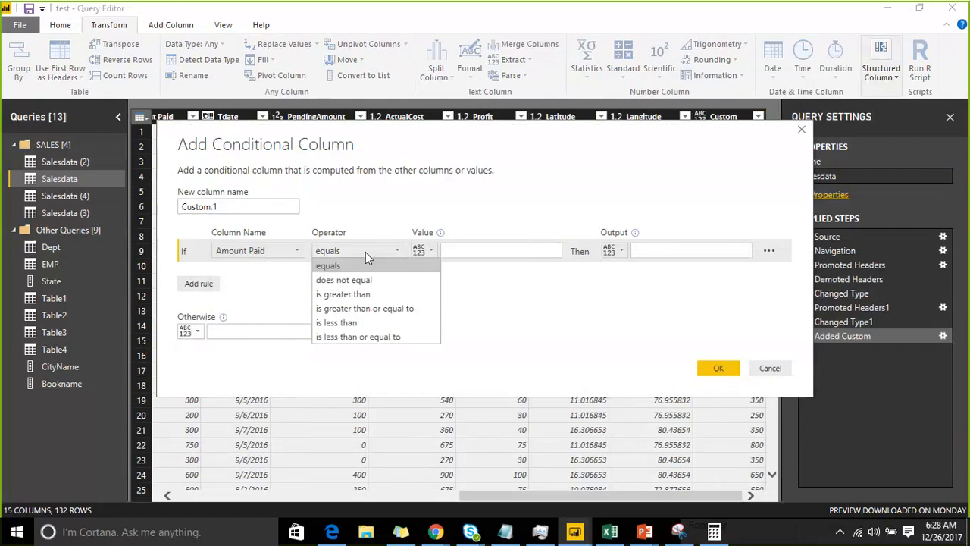
pyautogui.click(371, 337)
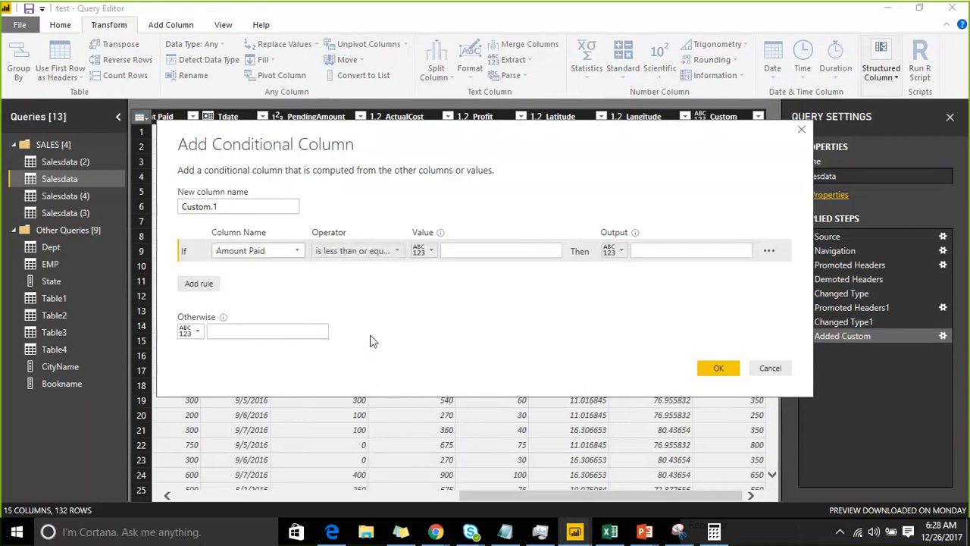
pyautogui.click(469, 253)
pyautogui.write('3')
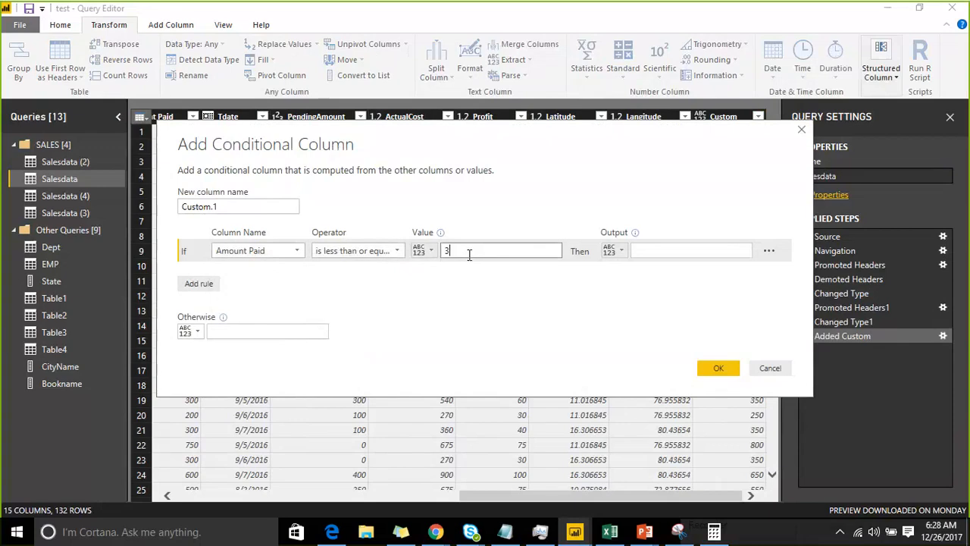
pyautogui.write('00')
pyautogui.click(670, 250)
pyautogui.write('A')
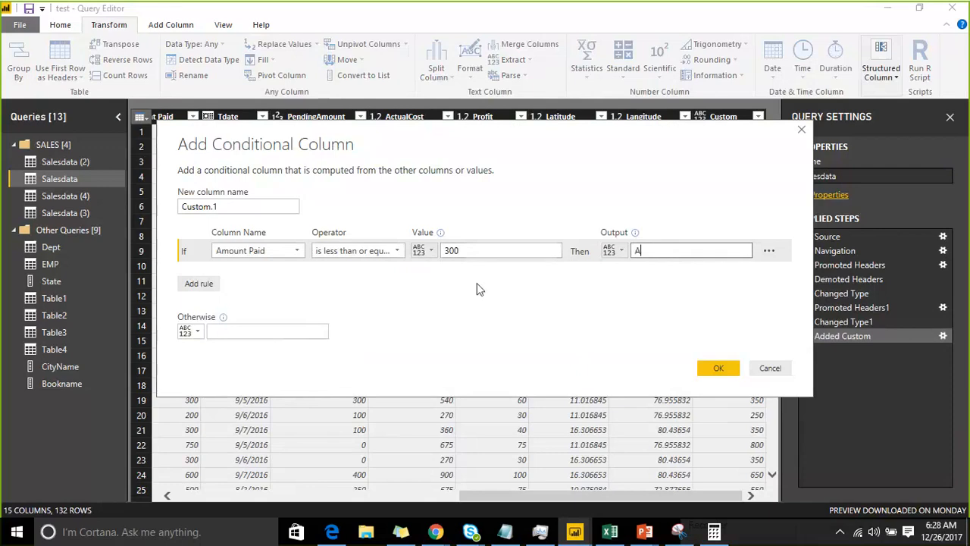
# Add an Else If rule that outputs B when Amount Paid is less than or equal to 600
pyautogui.click(206, 286)
pyautogui.click(278, 276)
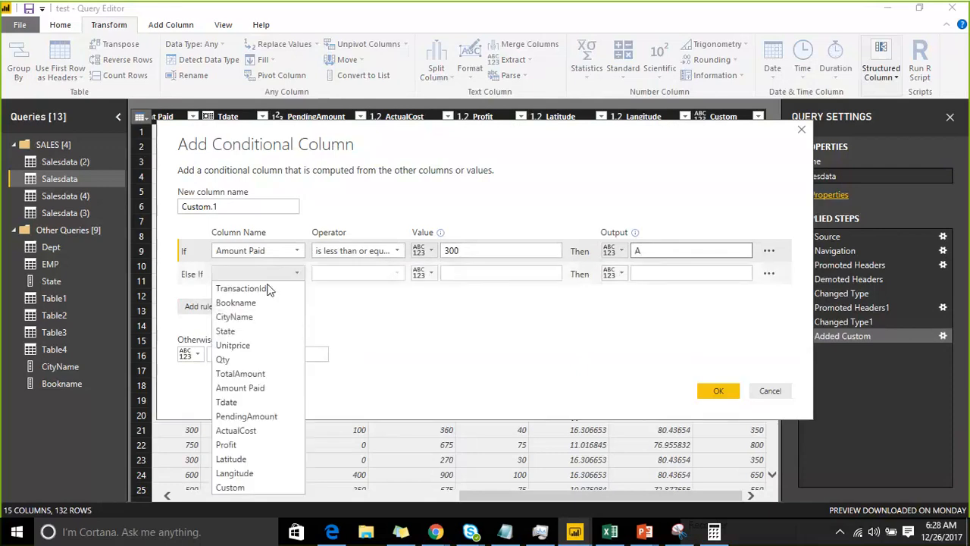
pyautogui.click(271, 389)
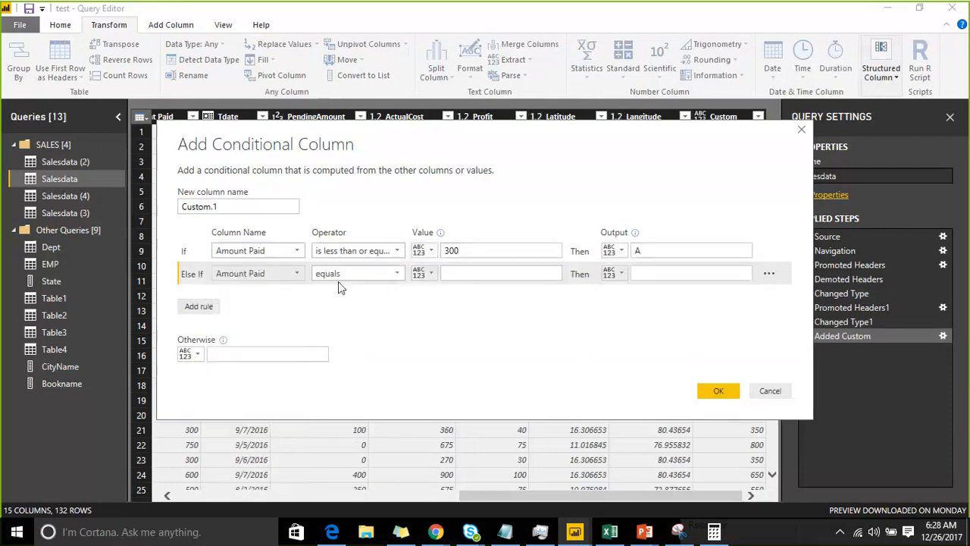
pyautogui.click(391, 274)
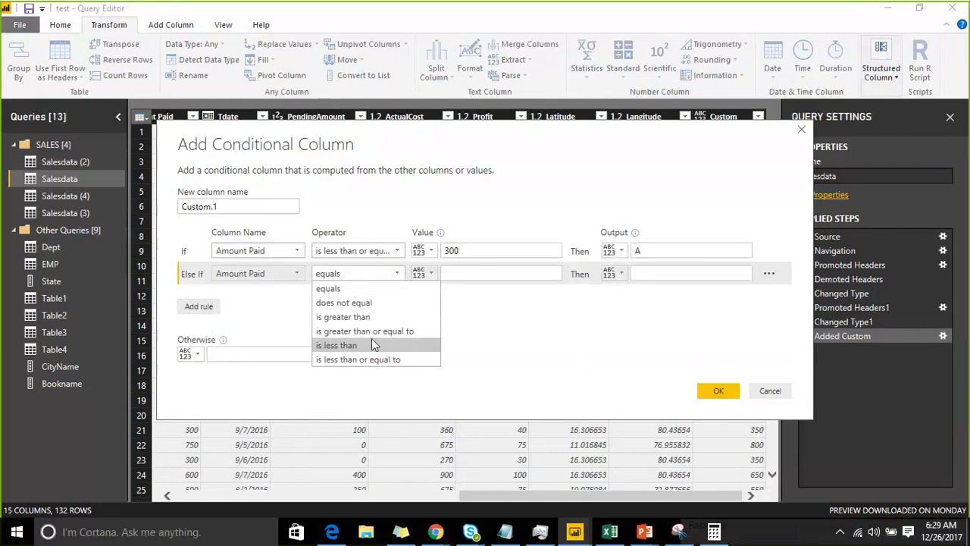
pyautogui.click(424, 359)
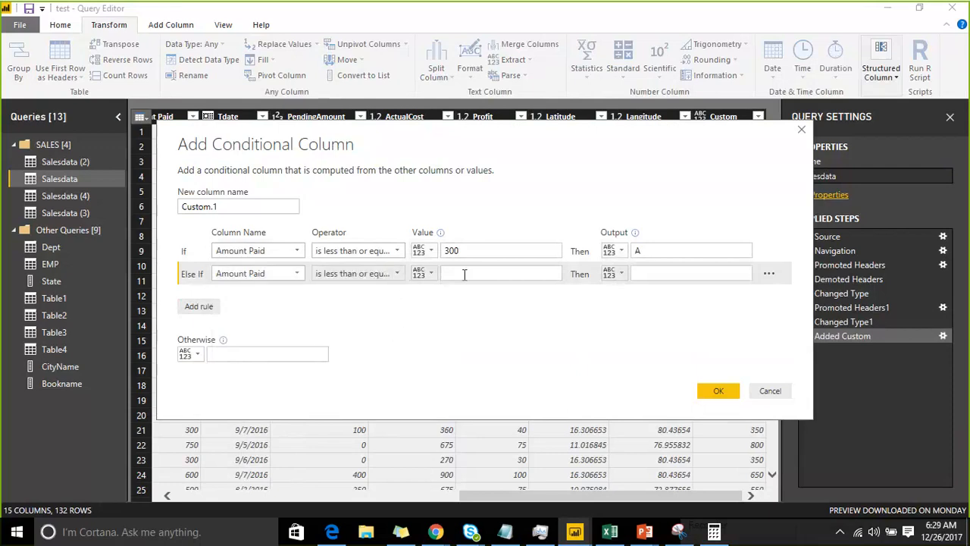
pyautogui.click(463, 275)
pyautogui.write('600')
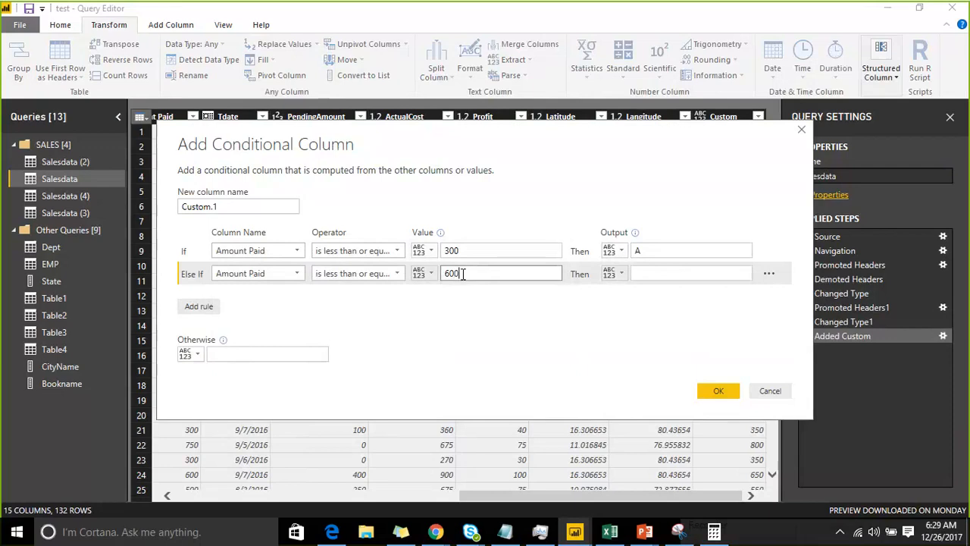
pyautogui.click(668, 273)
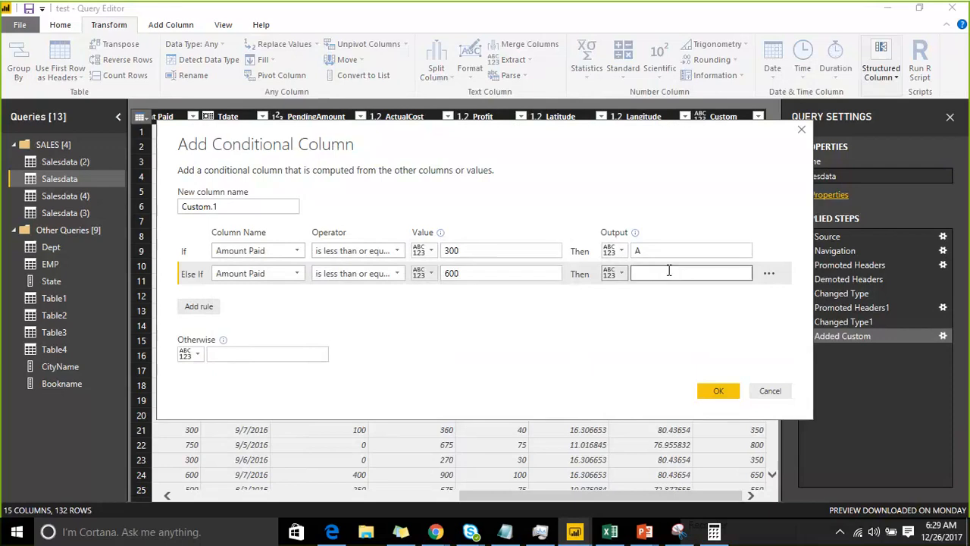
pyautogui.write('B')
# Set the Otherwise output to C and create the conditional column
pyautogui.click(229, 354)
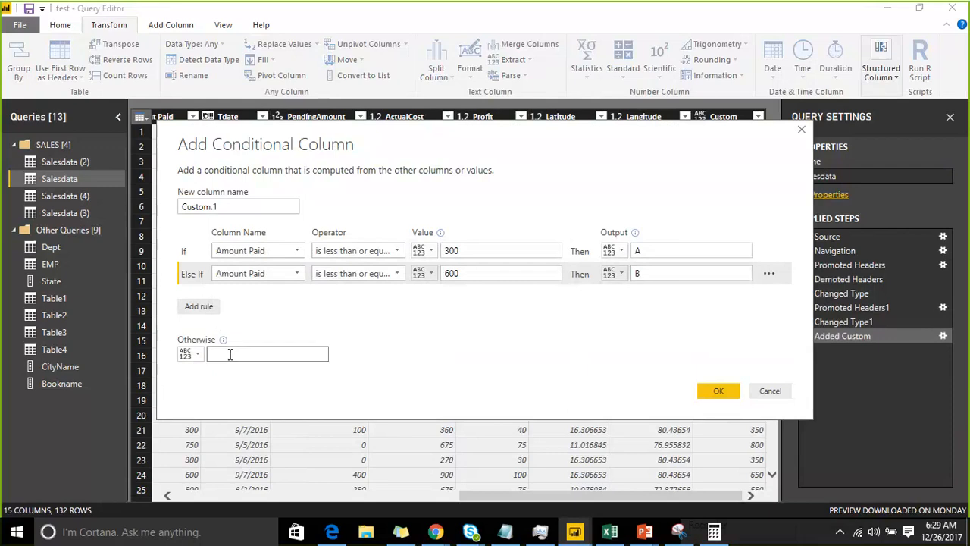
pyautogui.write('C')
pyautogui.click(718, 391)
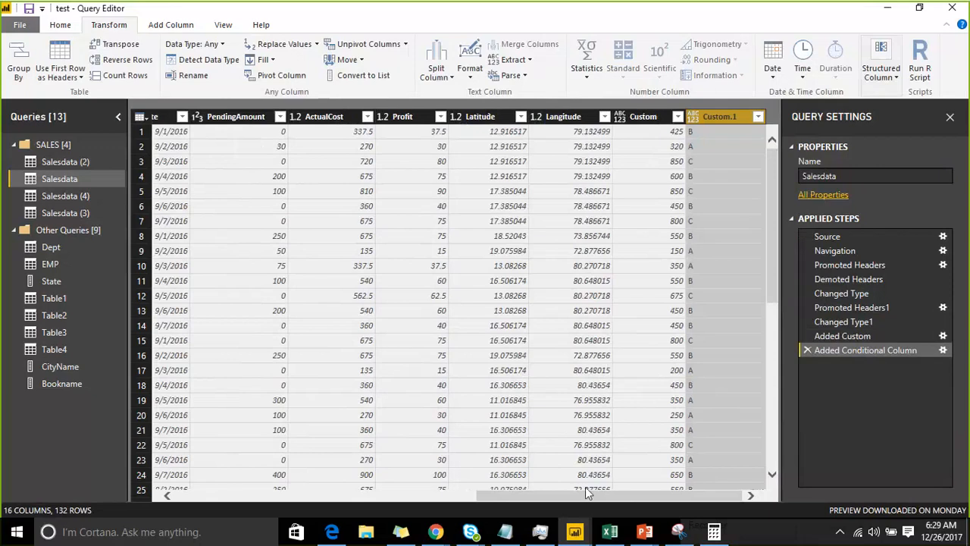
# Collapse the Queries pane and compare the Amount Paid values with the new conditional column
pyautogui.moveTo(585, 489); pyautogui.dragTo(281, 491)
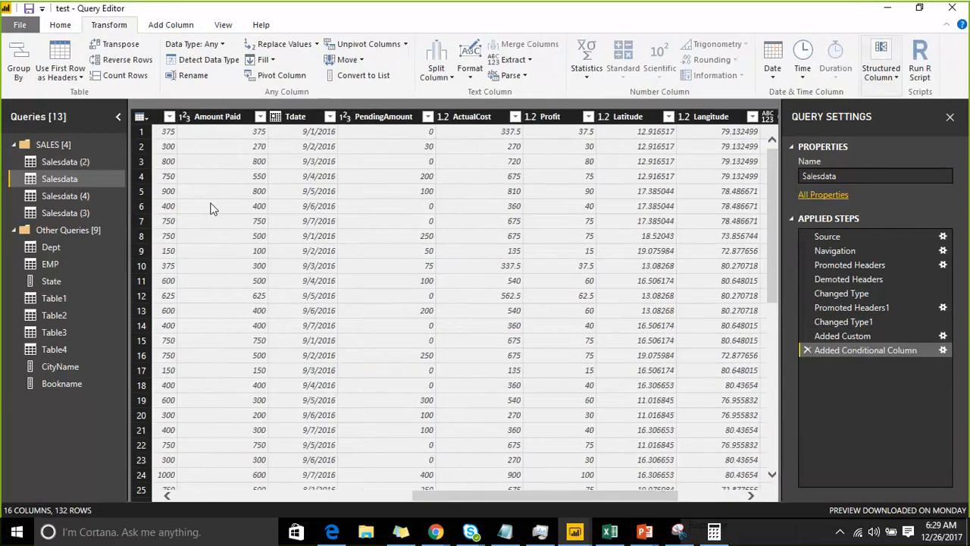
pyautogui.click(118, 116)
pyautogui.click(74, 133)
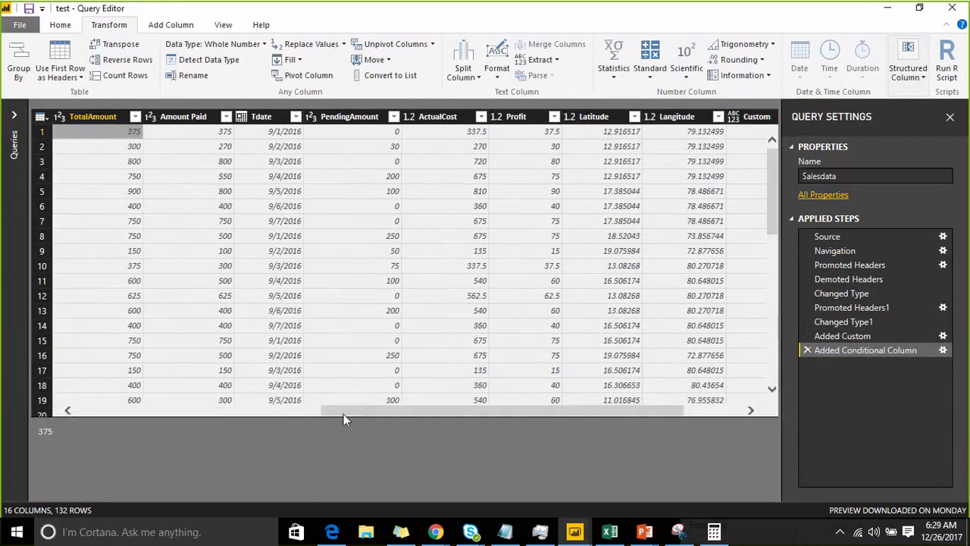
pyautogui.moveTo(344, 414); pyautogui.dragTo(370, 412)
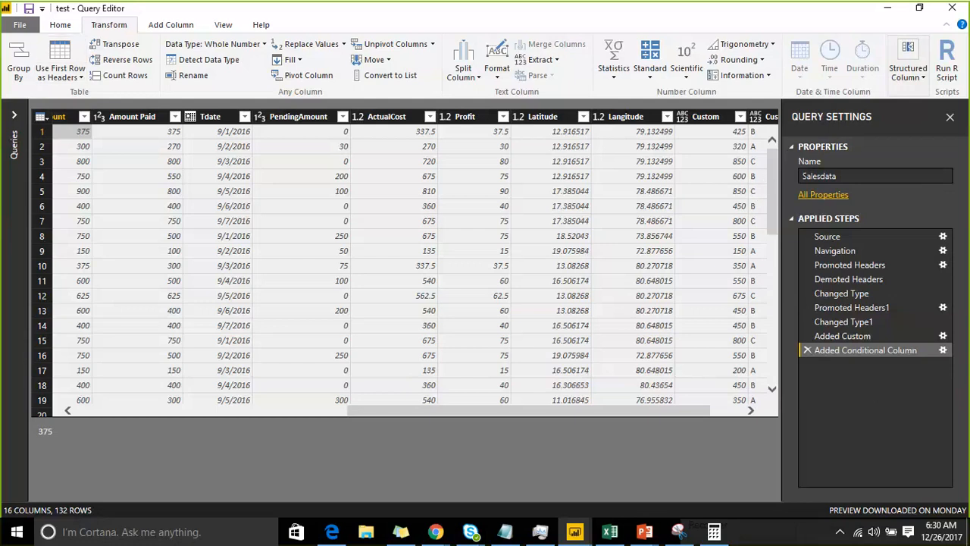
pyautogui.click(610, 20)
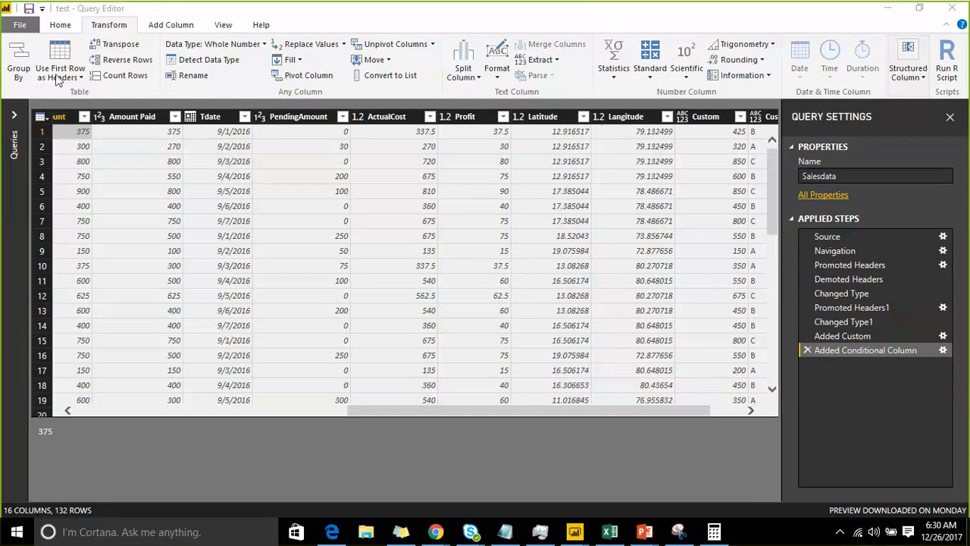
# Check the start options for adding an index column to Salesdata, then view the Custom.1 column
pyautogui.click(40, 116)
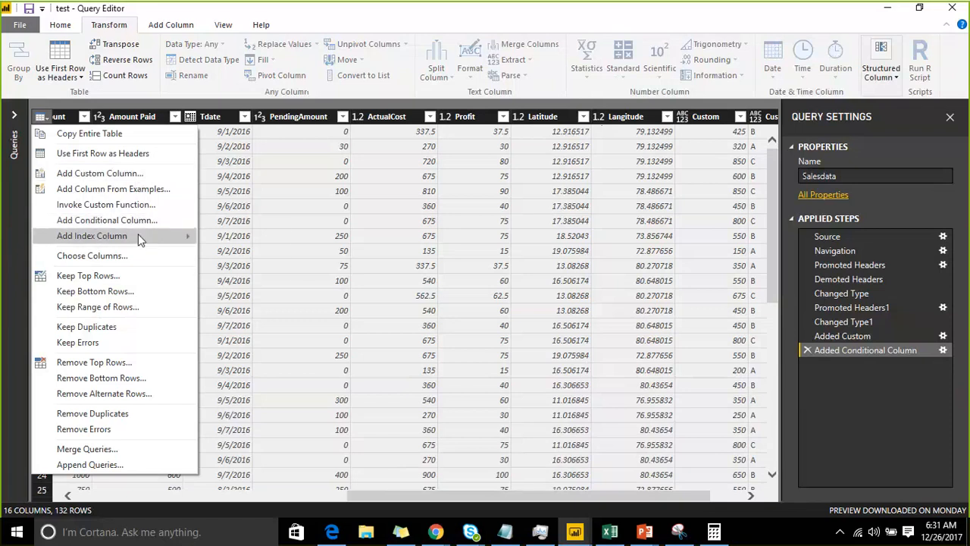
pyautogui.moveTo(140, 240)
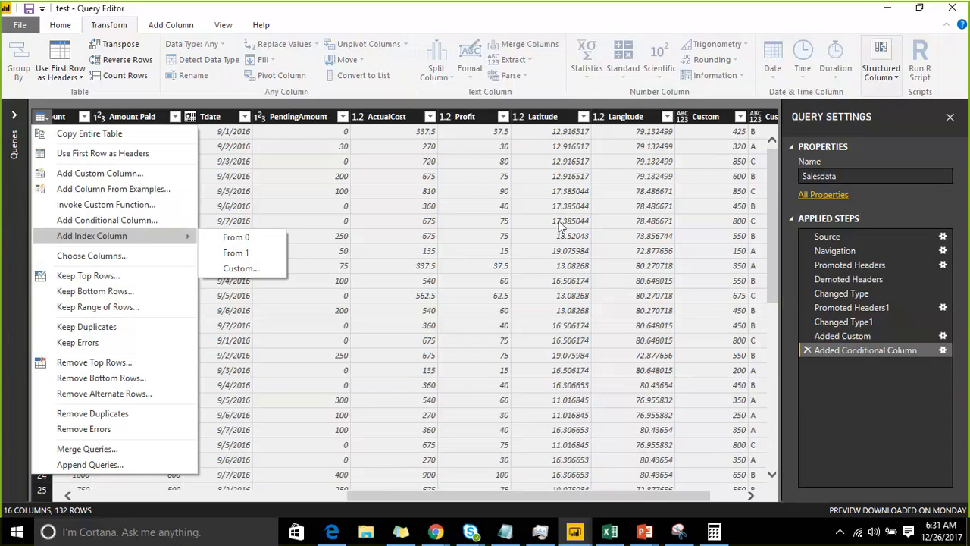
pyautogui.click(509, 202)
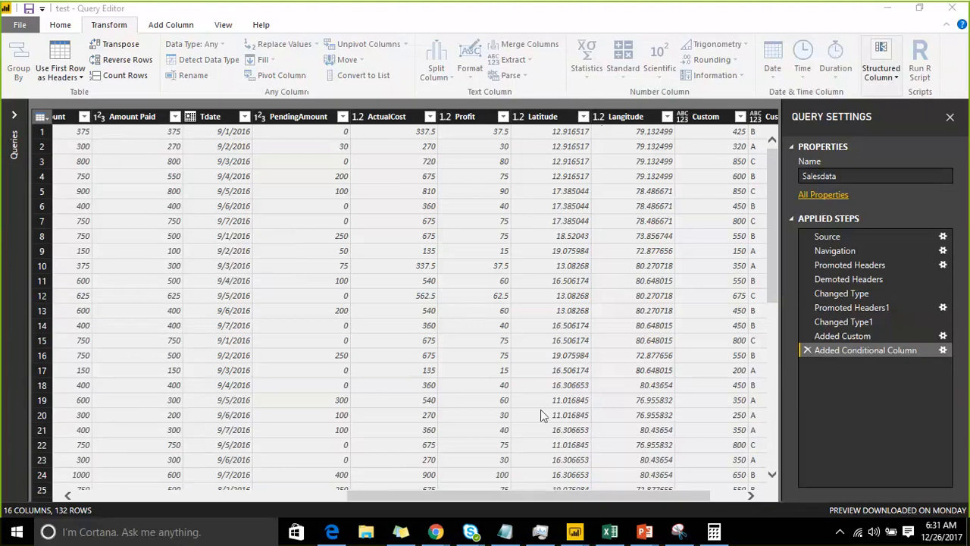
pyautogui.moveTo(542, 498); pyautogui.dragTo(594, 494)
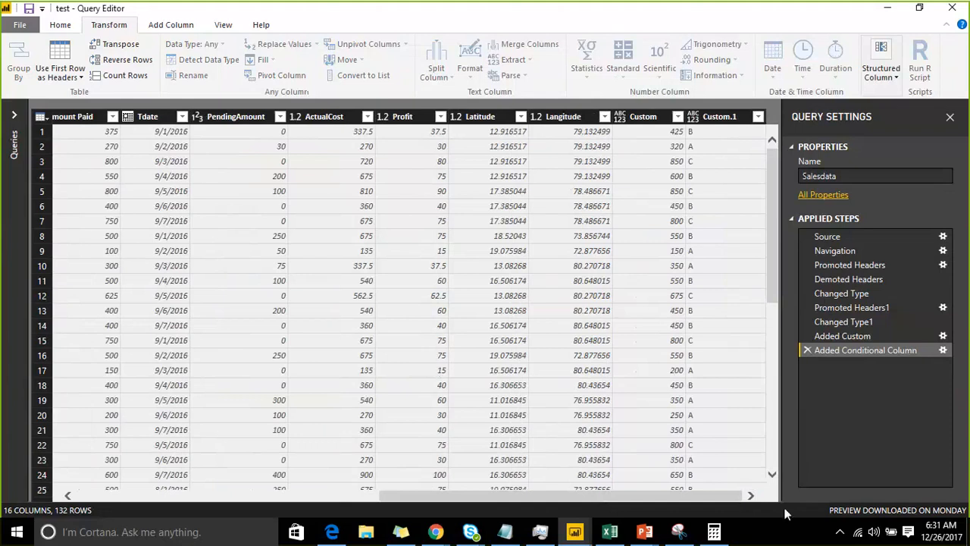
# Lower the headphone volume to 65
pyautogui.click(874, 532)
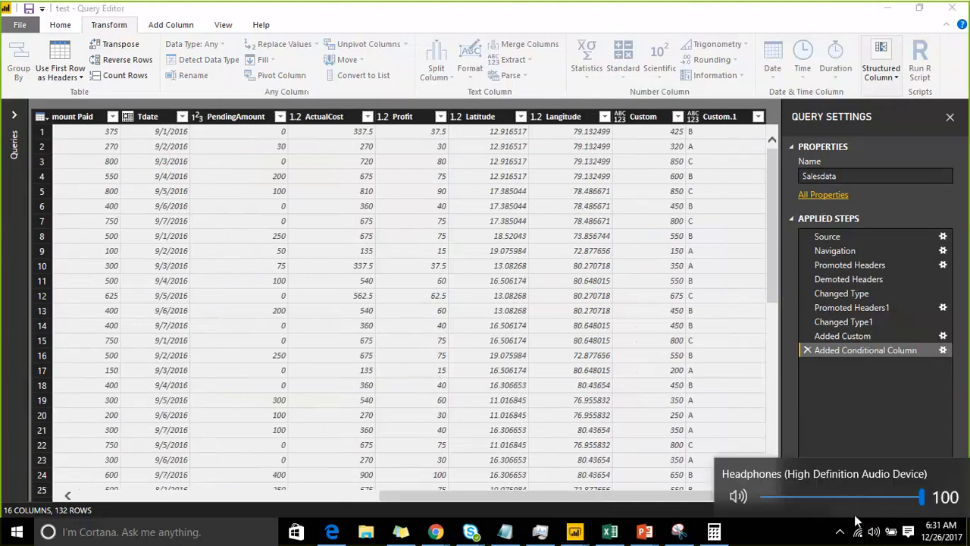
pyautogui.click(879, 499)
pyautogui.click(867, 497)
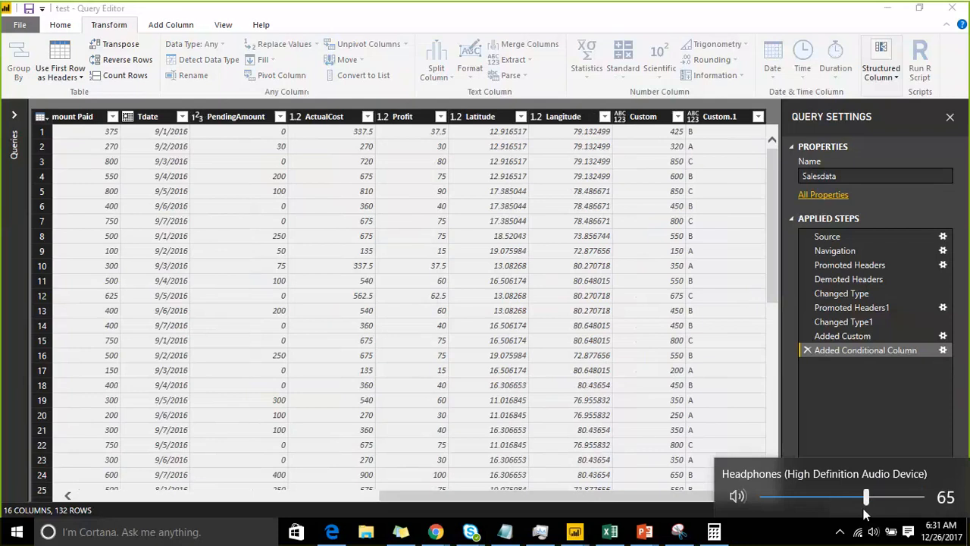
# Review the rules of the Added Conditional Column step and close its settings without changes
pyautogui.click(944, 352)
pyautogui.click(944, 352)
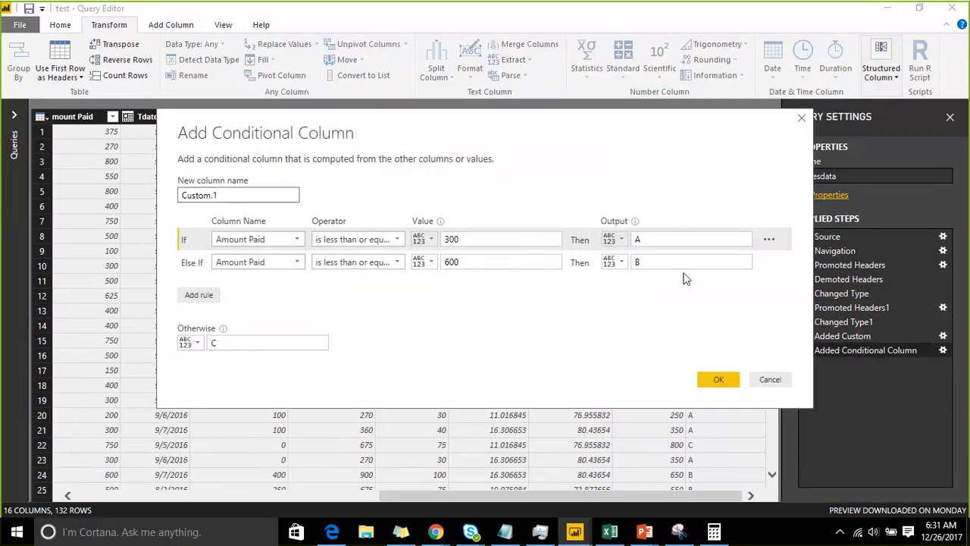
pyautogui.click(770, 380)
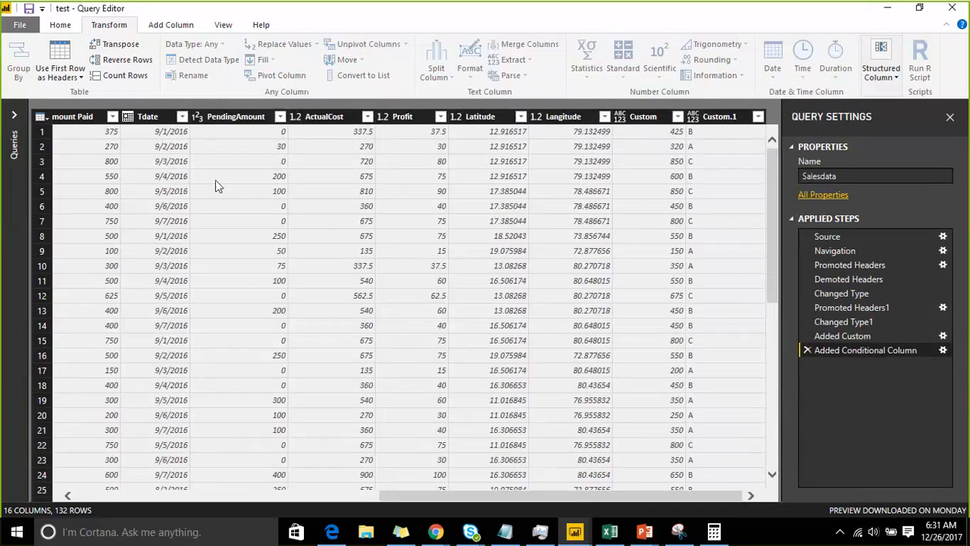
# Start another conditional column on the Salesdata table, base its rule on CityName and view the operators available for text
pyautogui.moveTo(427, 500); pyautogui.dragTo(105, 496)
pyautogui.click(40, 117)
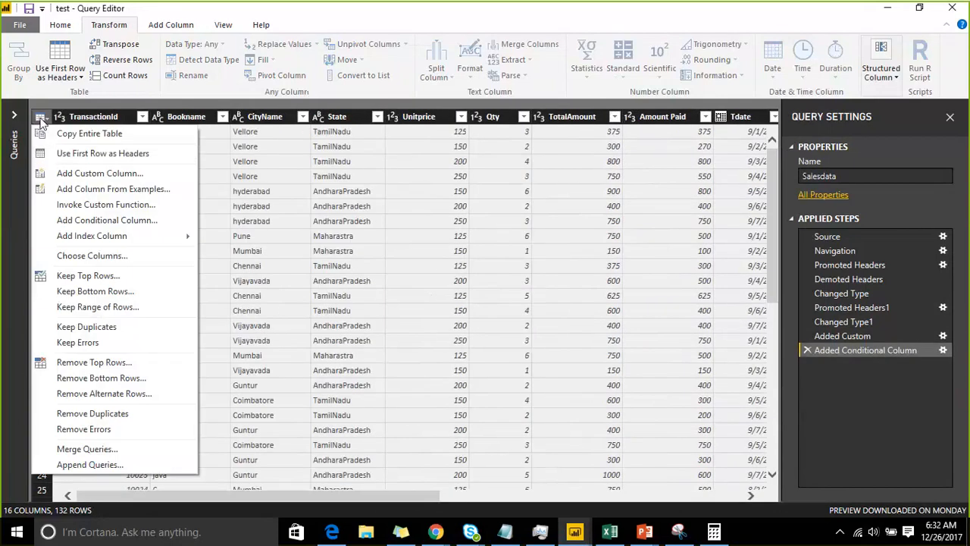
pyautogui.click(114, 220)
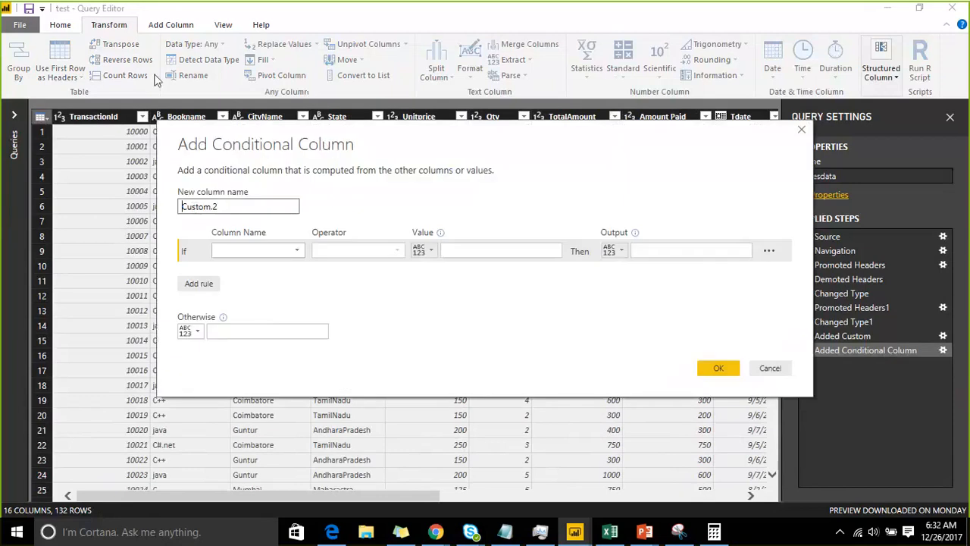
pyautogui.moveTo(332, 149); pyautogui.dragTo(164, 67)
pyautogui.doubleClick(68, 138)
pyautogui.click(152, 177)
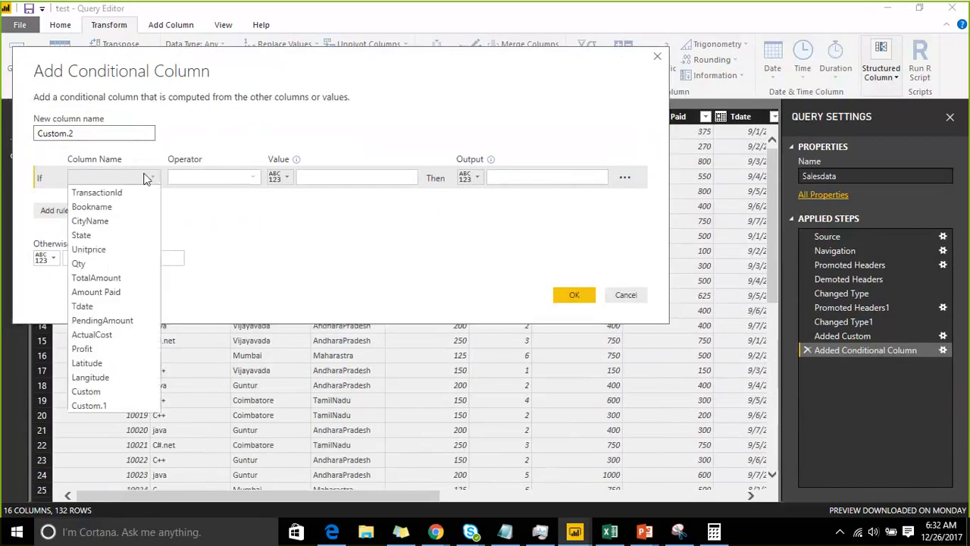
pyautogui.click(124, 222)
pyautogui.click(240, 178)
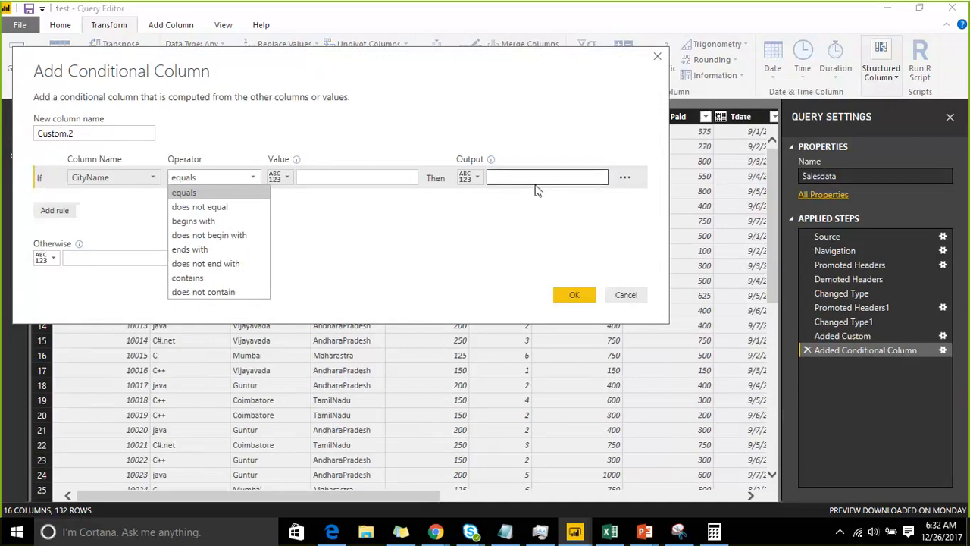
# Switch the rule's column to Amount Paid and then Tdate to compare the number and date operators
pyautogui.click(114, 179)
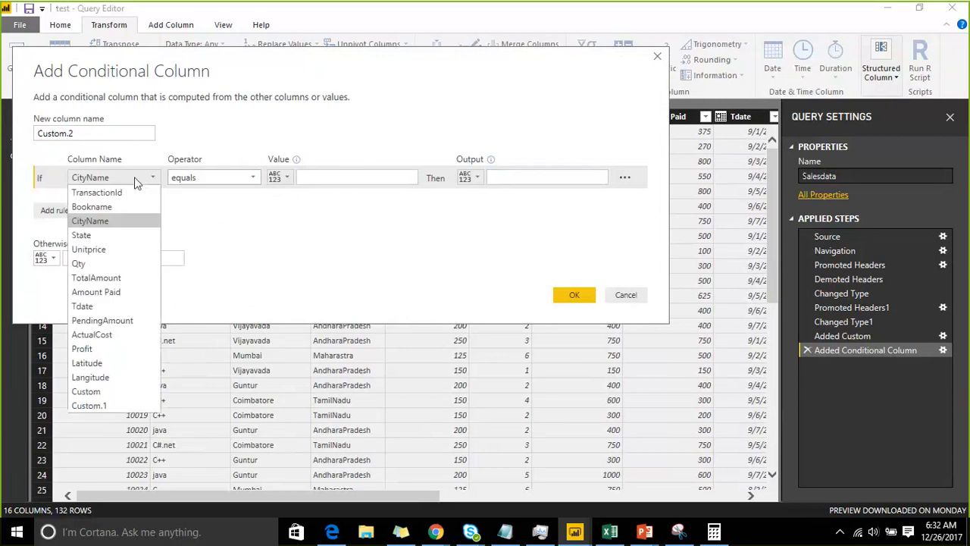
pyautogui.click(130, 293)
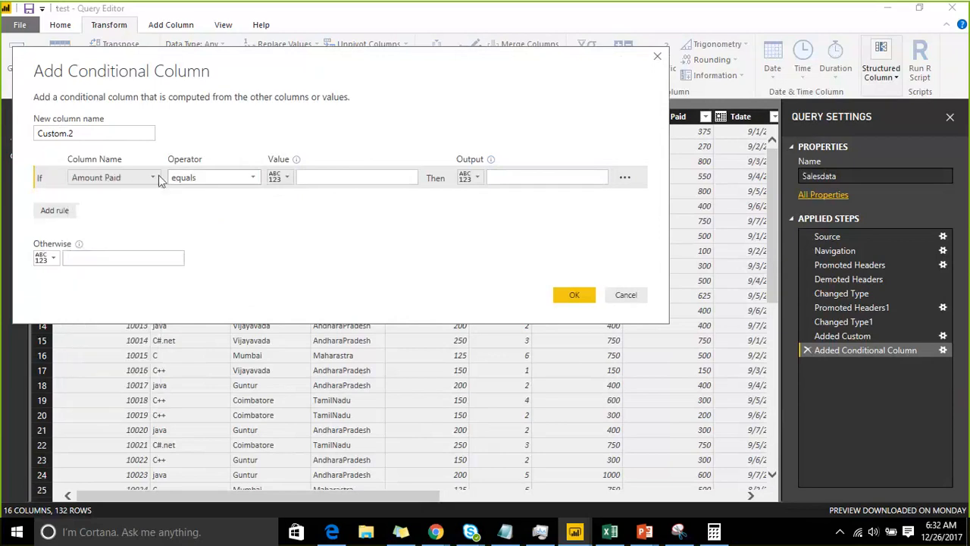
pyautogui.click(205, 177)
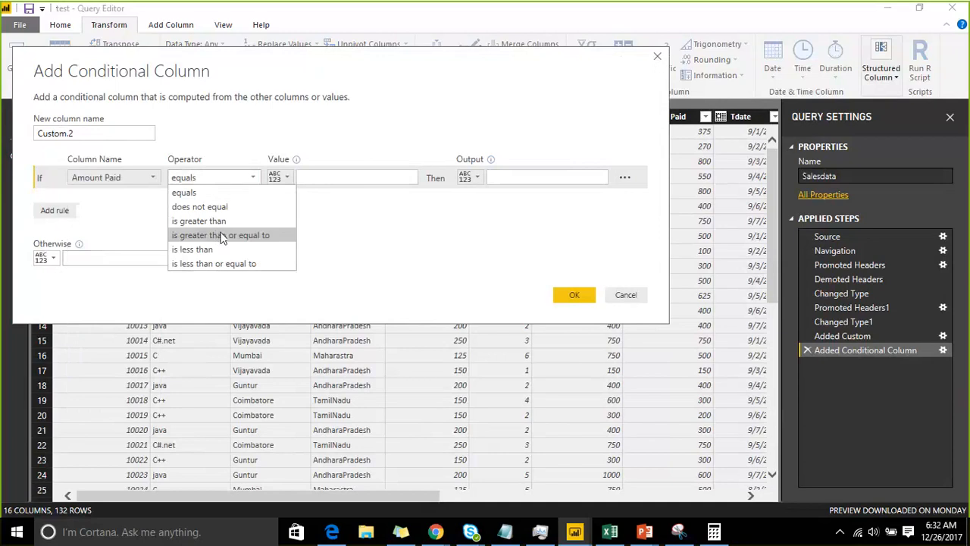
pyautogui.click(134, 172)
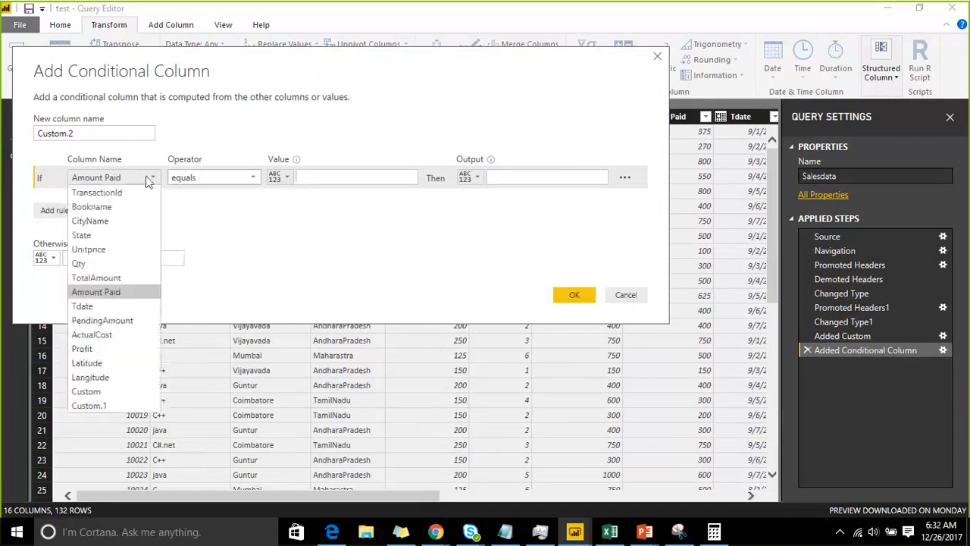
pyautogui.click(114, 306)
pyautogui.click(224, 176)
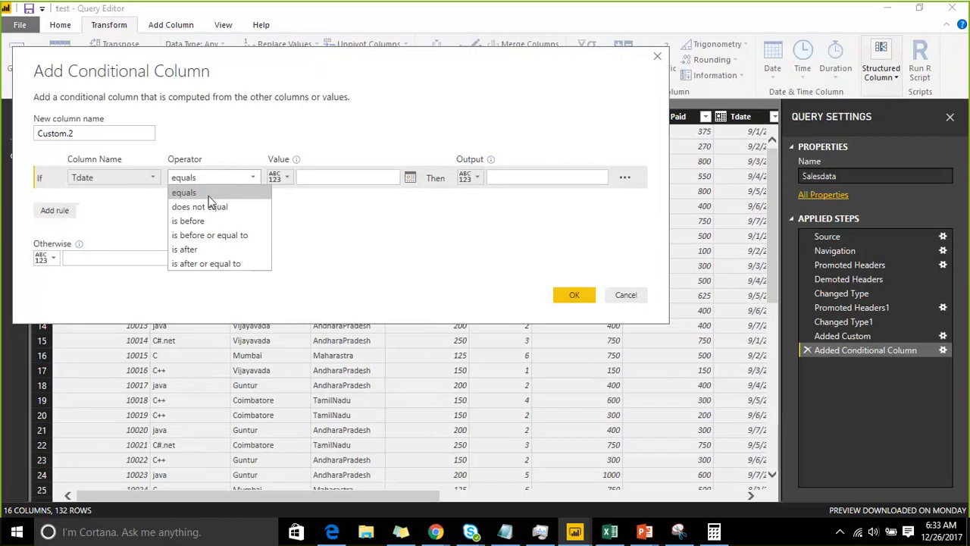
# Base the rule on Unitprice, check its comparison operators, and cancel the new conditional column
pyautogui.click(105, 179)
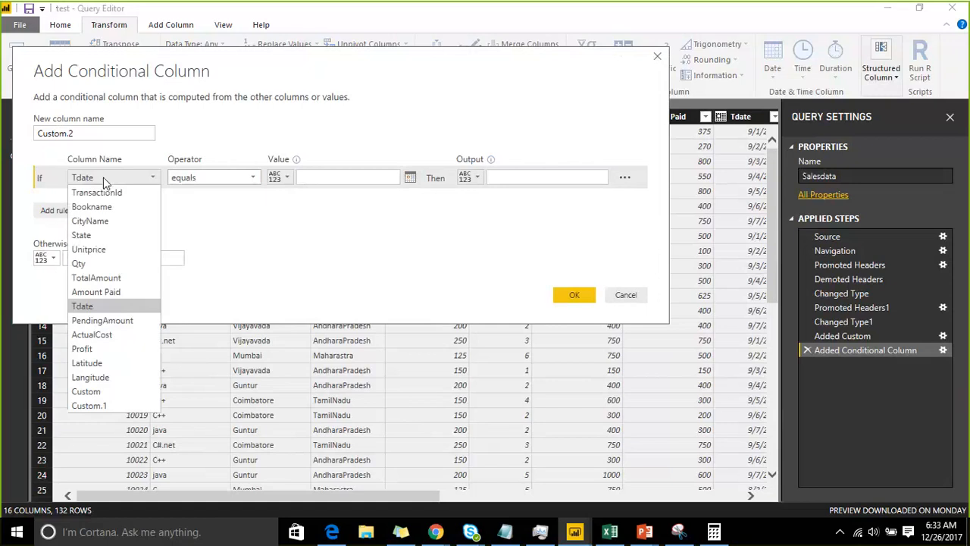
pyautogui.click(111, 250)
pyautogui.click(220, 181)
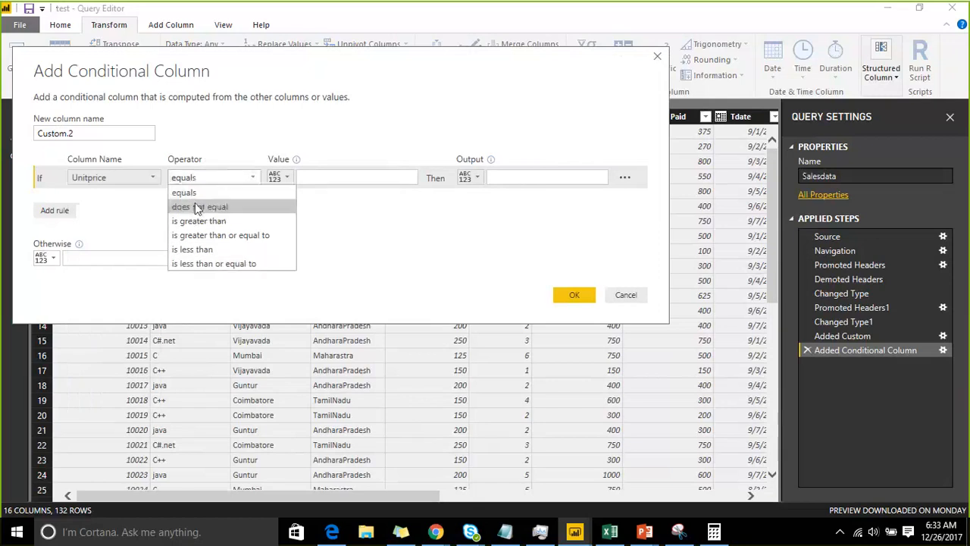
pyautogui.click(532, 209)
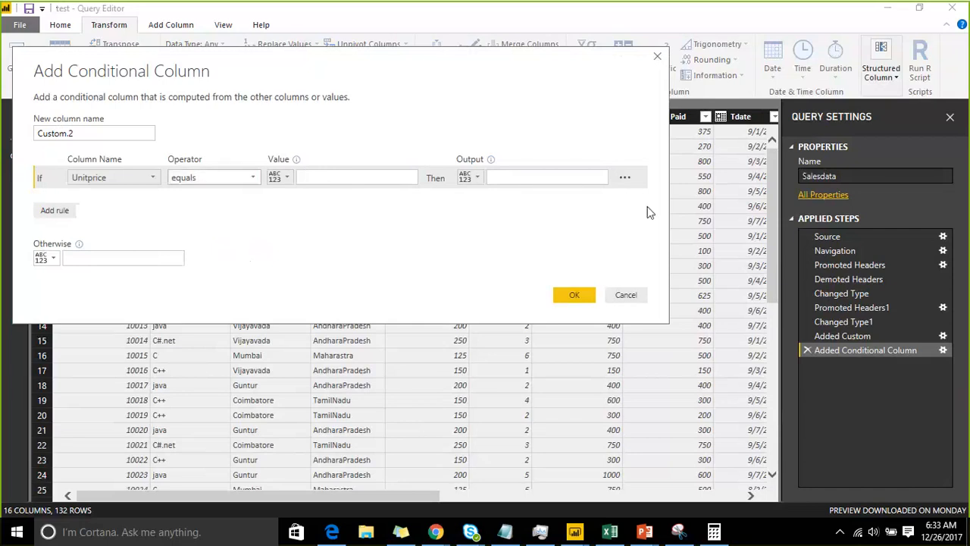
pyautogui.click(625, 296)
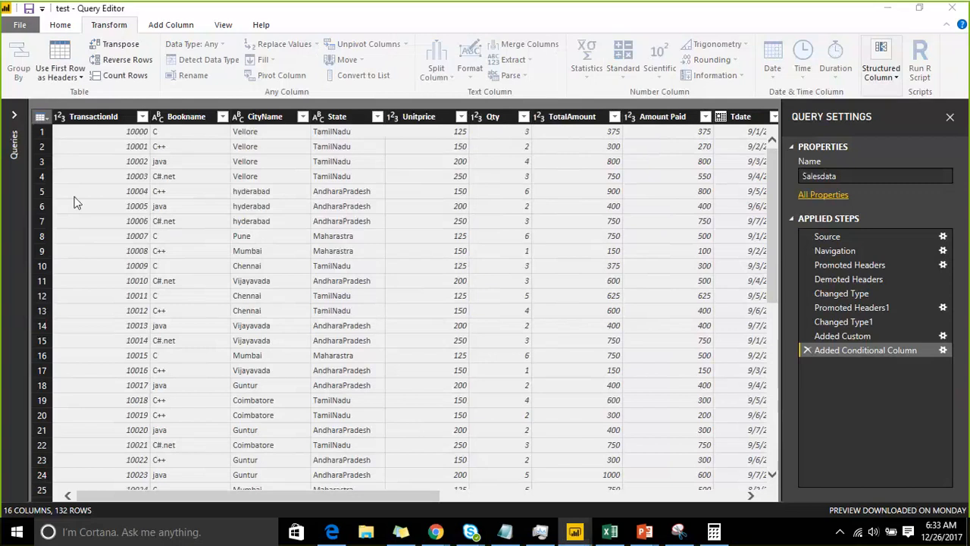
# Check the operations offered for the Bookname column, then view the custom column formula settings and cancel them
pyautogui.click(183, 118)
pyautogui.rightClick(183, 118)
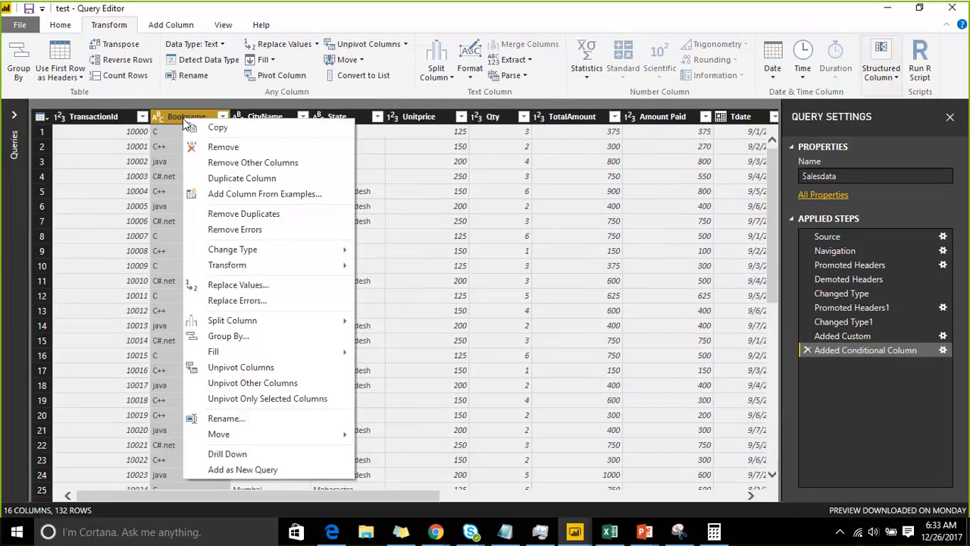
pyautogui.click(42, 117)
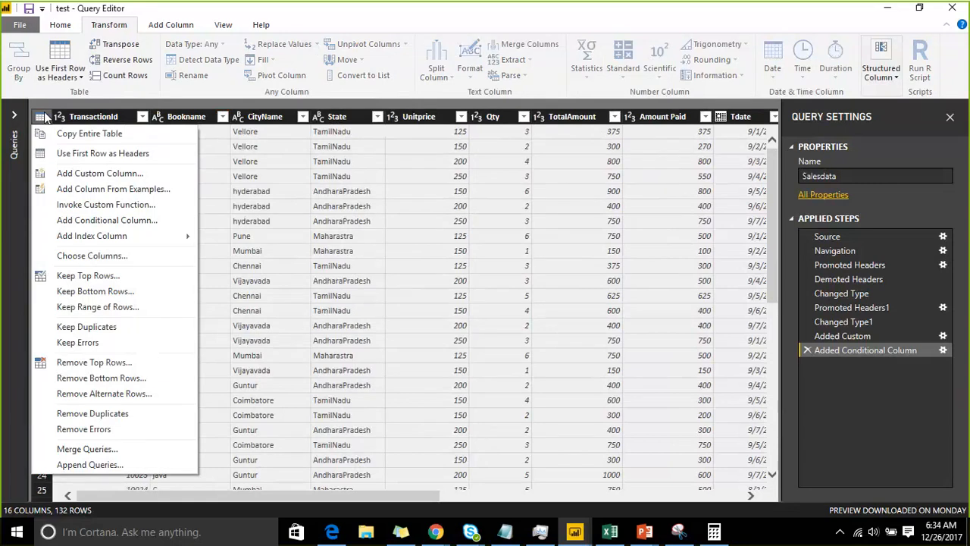
pyautogui.click(64, 174)
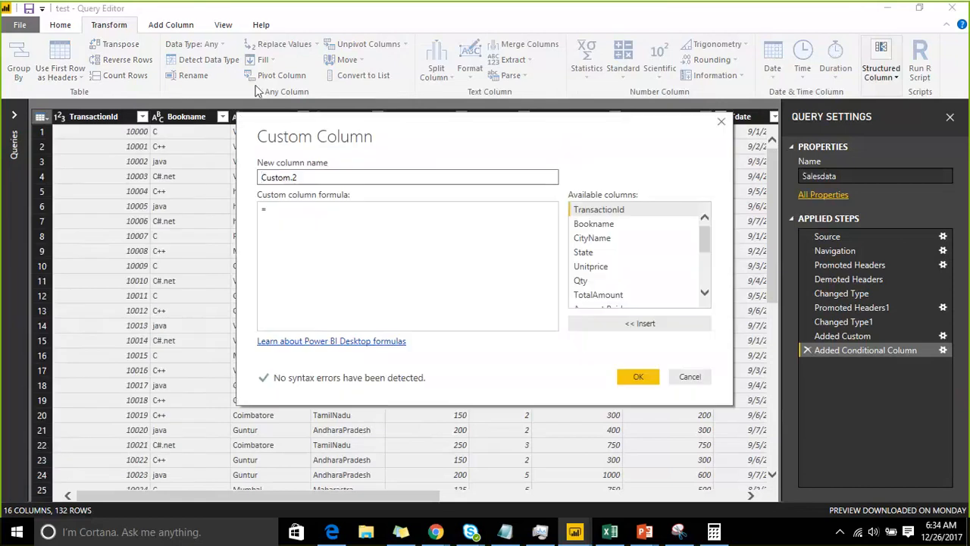
pyautogui.moveTo(185, 55); pyautogui.dragTo(185, 57)
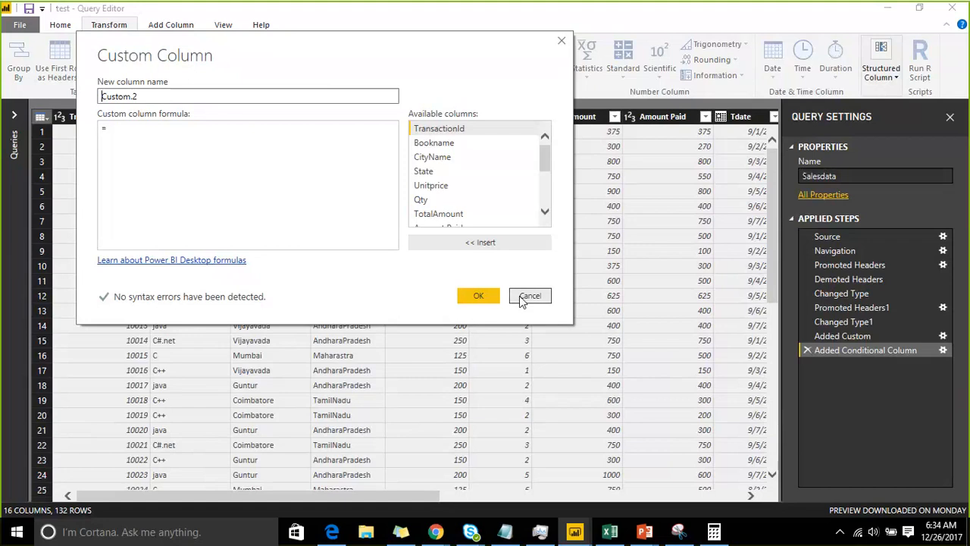
pyautogui.click(171, 138)
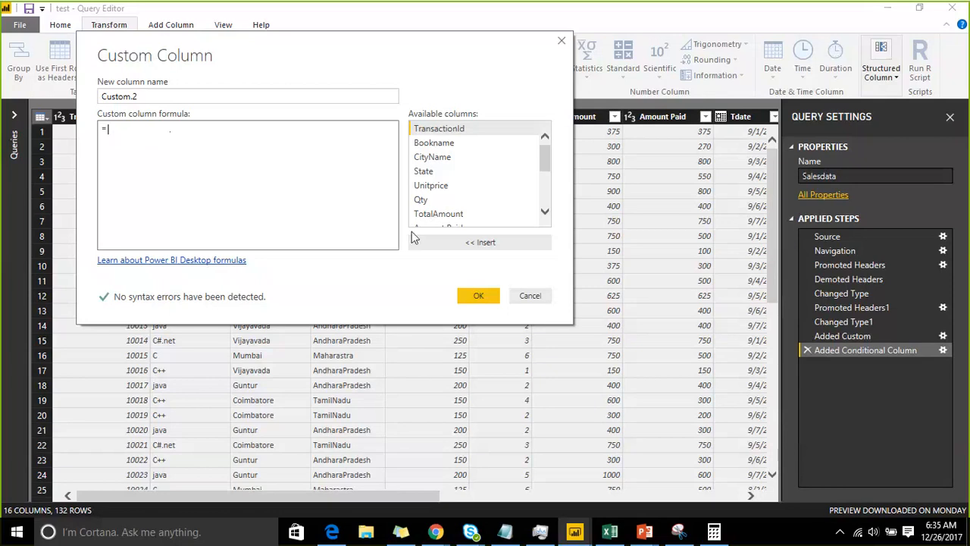
pyautogui.click(530, 296)
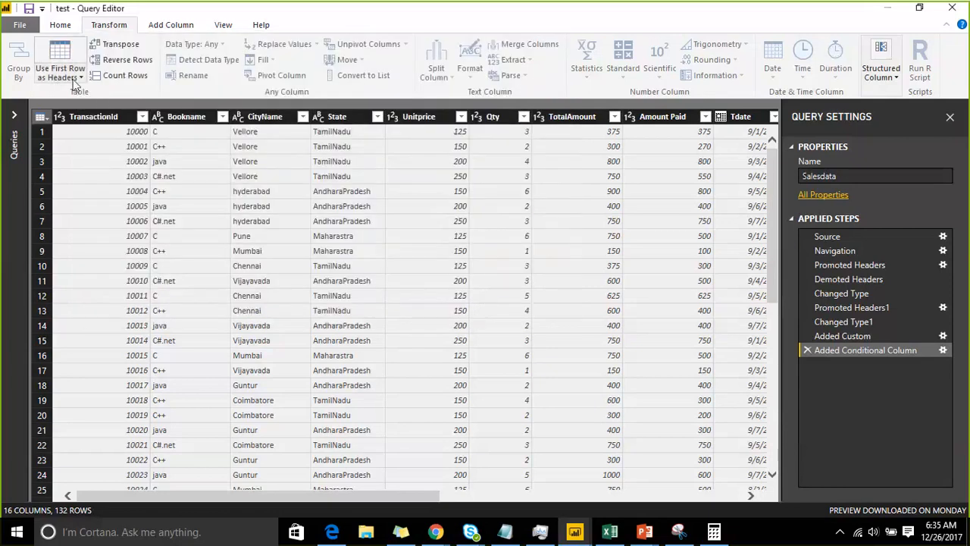
# Examine the rule options of a new conditional column, try adding an Else If rule, and cancel the column
pyautogui.click(44, 119)
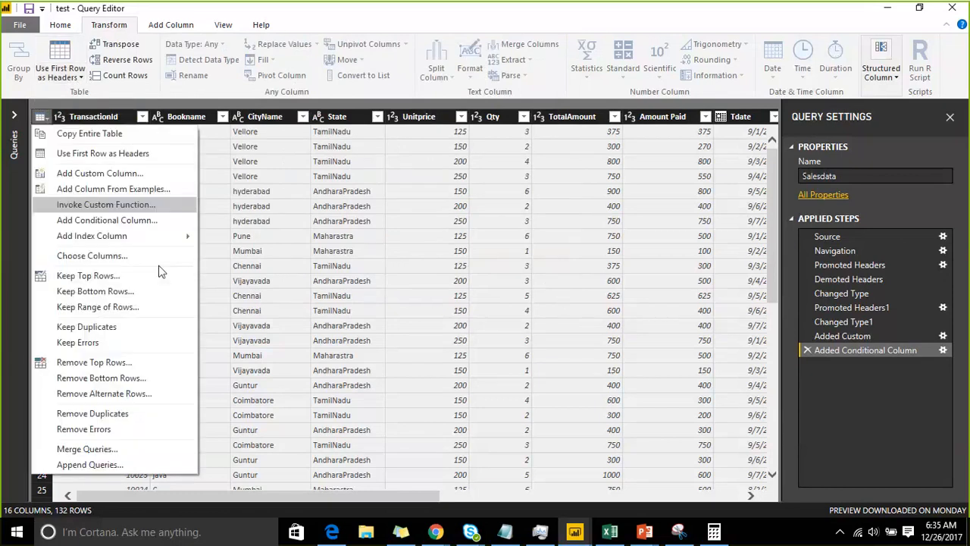
pyautogui.click(141, 225)
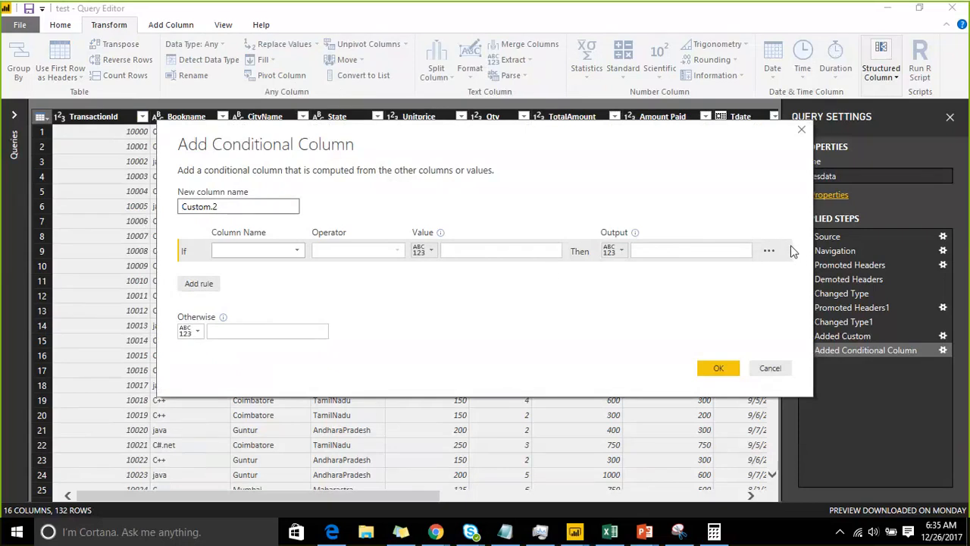
pyautogui.click(769, 251)
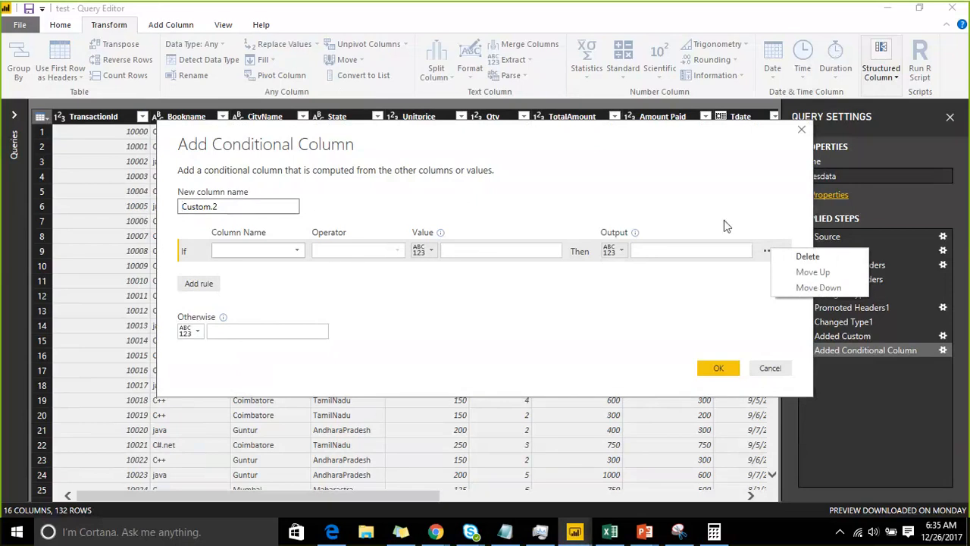
pyautogui.click(201, 285)
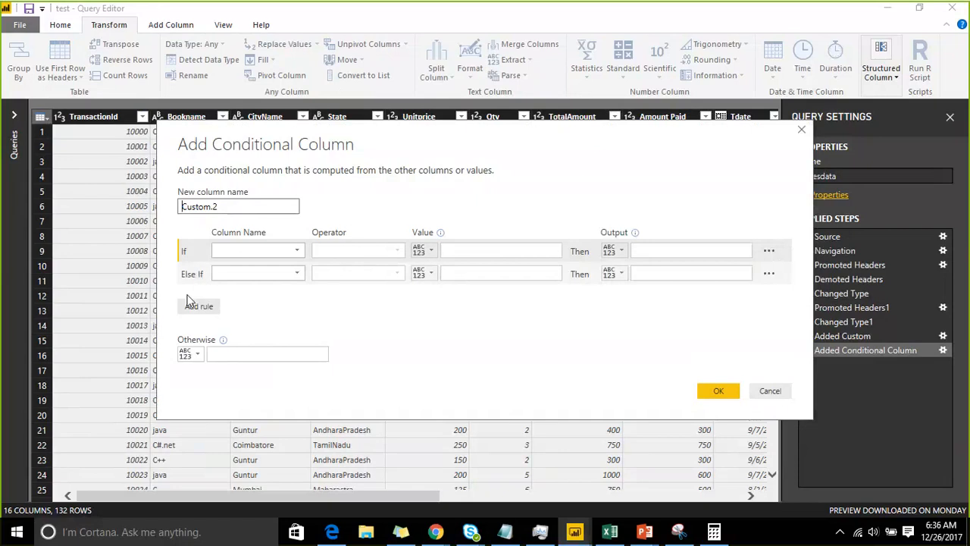
pyautogui.moveTo(543, 167); pyautogui.dragTo(307, 100)
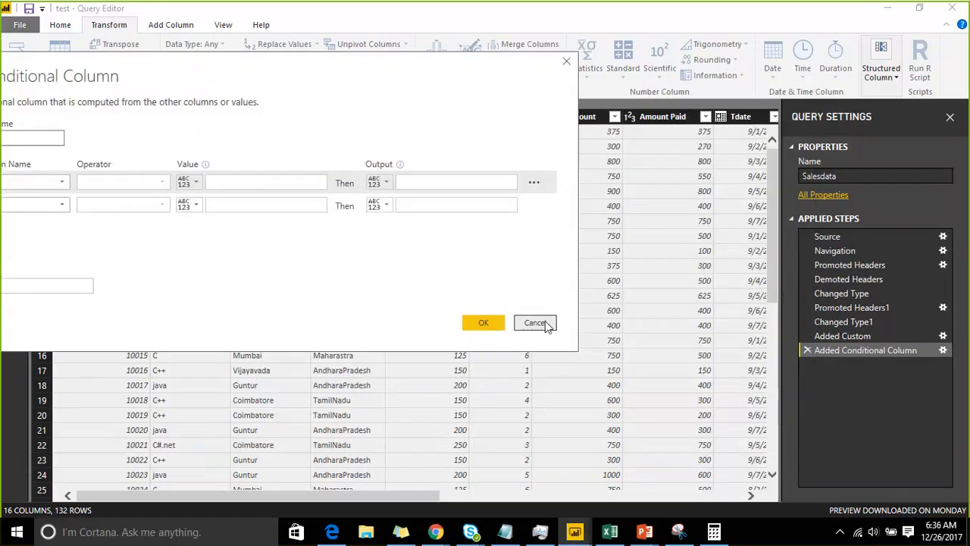
pyautogui.click(544, 324)
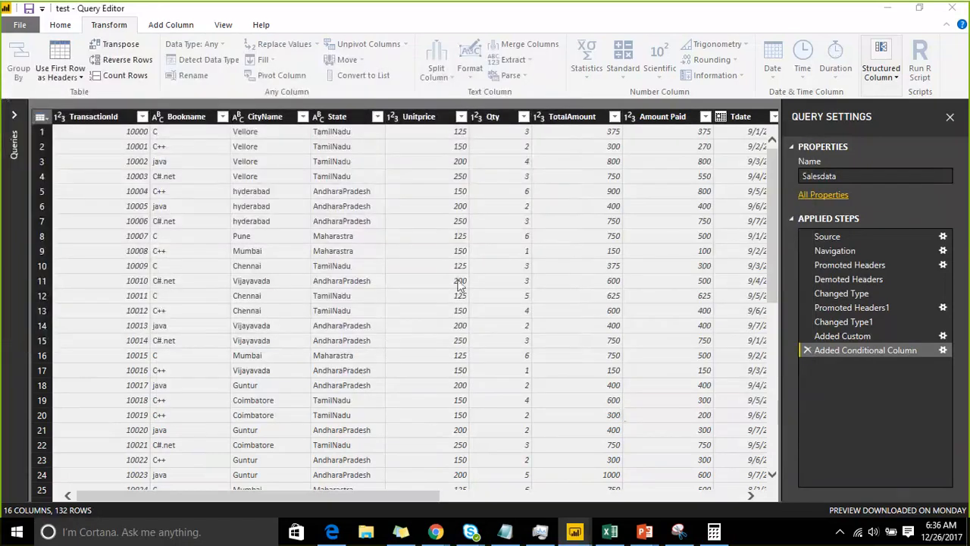